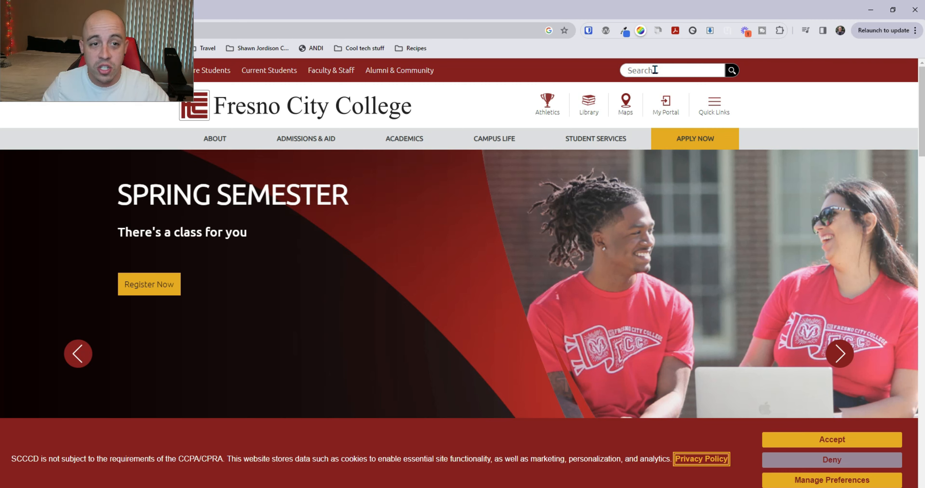
# Step: Search the Fresno City College site for 'pdf'
pyautogui.click(655, 70)
pyautogui.write('pdf')
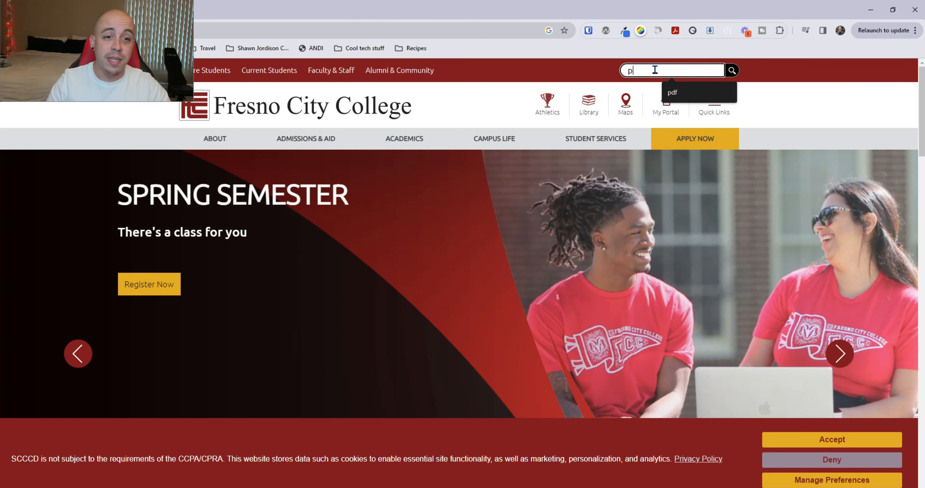
pyautogui.press('Return')
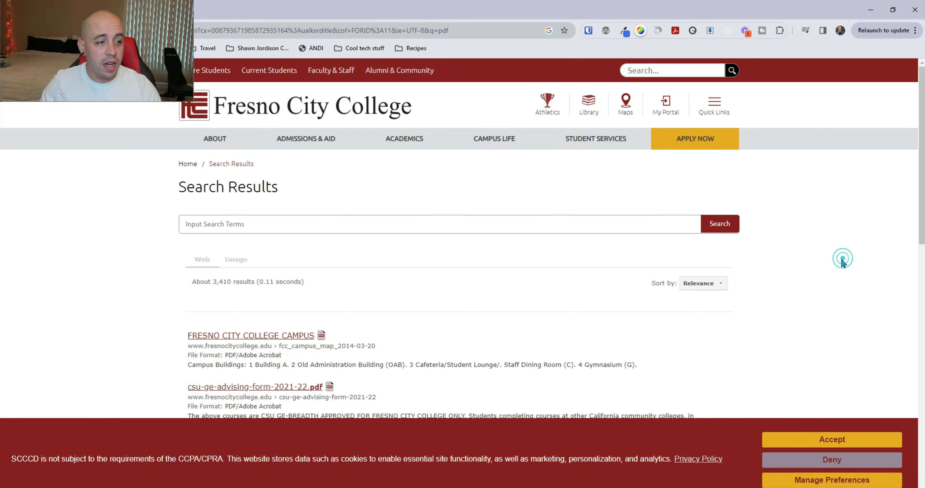
# Step: Sort the results by Date and open the EST-Biomedical Tech CA PDF
pyautogui.scroll(-4, 840, 258)
pyautogui.click(727, 126)
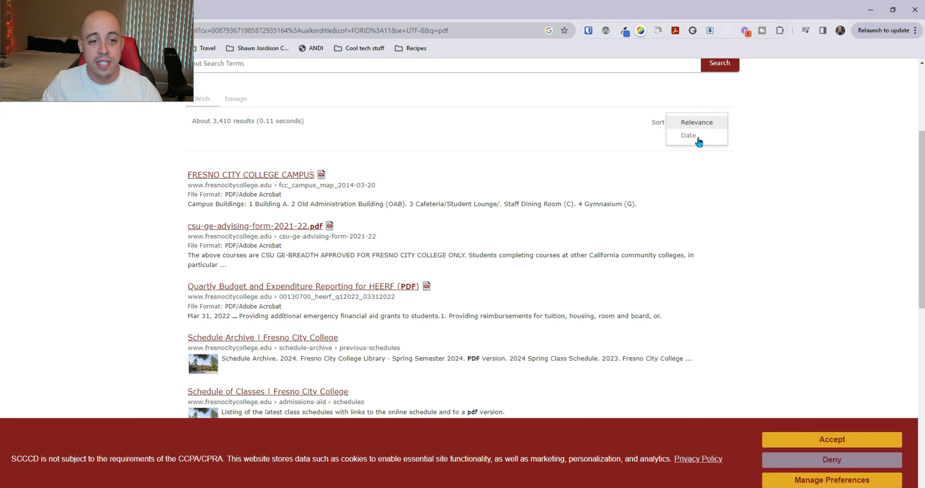
pyautogui.click(698, 138)
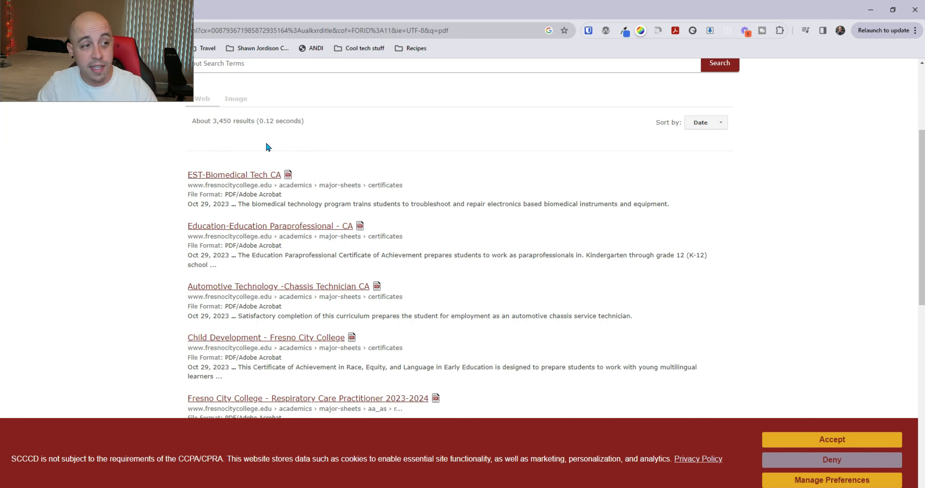
pyautogui.click(249, 176)
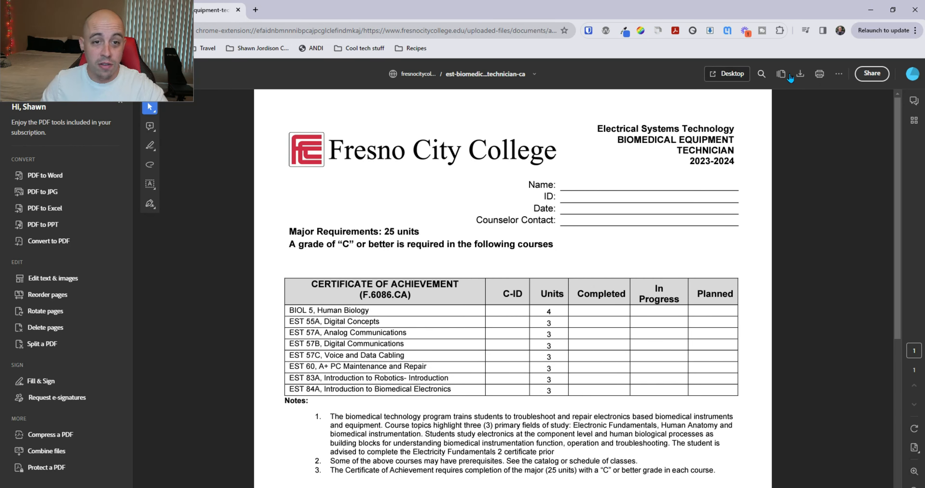
# Step: Download the PDF into Acrobat and show its accessibility tag tree, highlighting the first table
pyautogui.click(799, 75)
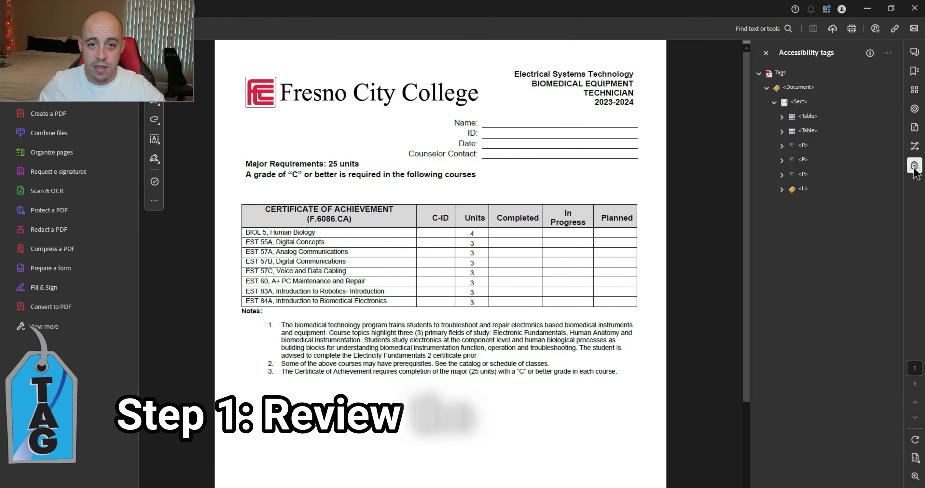
pyautogui.click(915, 165)
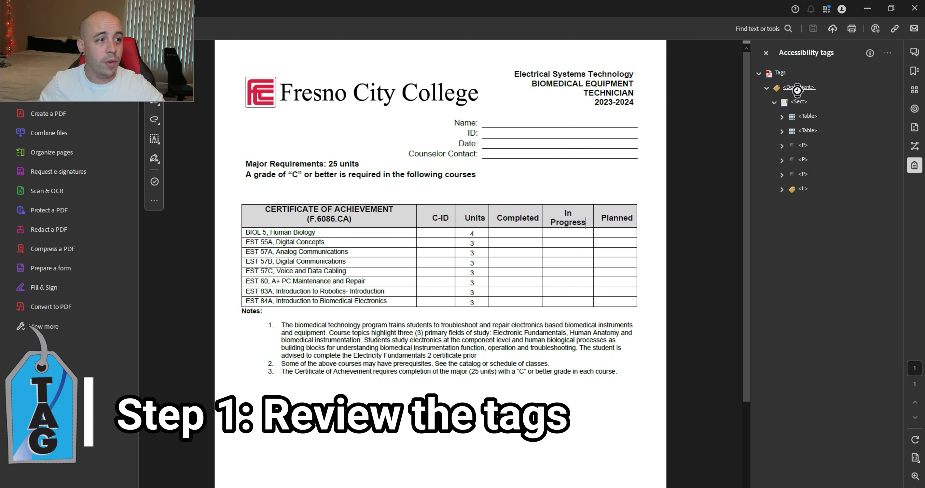
pyautogui.click(807, 116)
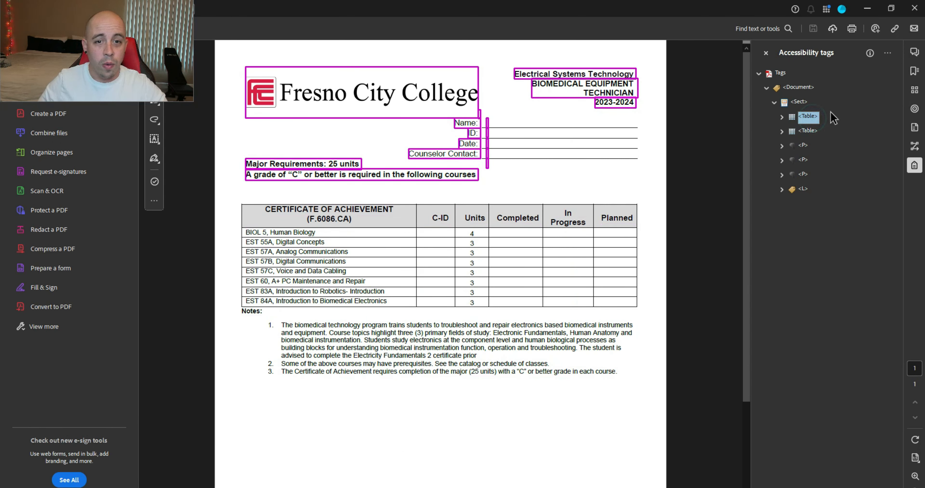
# Step: Expand the first table and the course table to inspect their rows and header cell tags
pyautogui.press('Right')
pyautogui.press('Down')
pyautogui.press('Down')
pyautogui.press('Down')
pyautogui.press('Down')
pyautogui.press('Down')
pyautogui.press('Down')
pyautogui.press('Down')
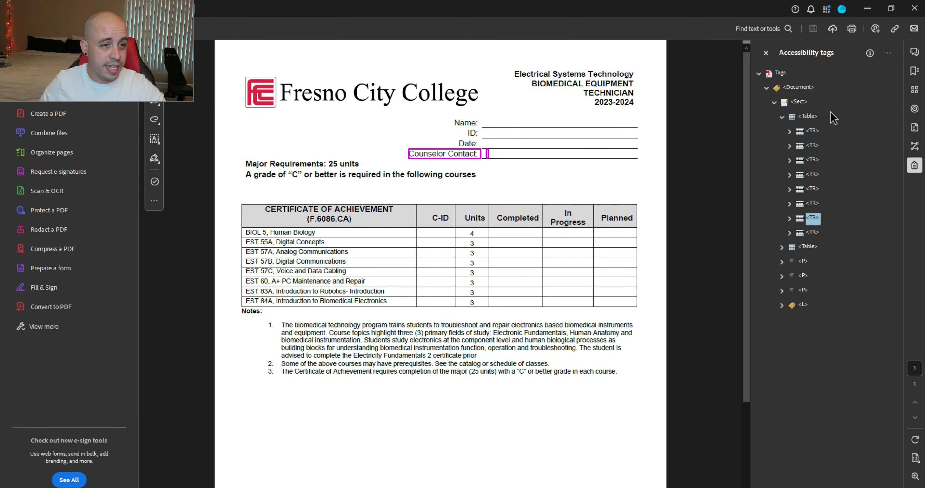
pyautogui.press('Down')
pyautogui.press('Down')
pyautogui.press('Right')
pyautogui.press('Down')
pyautogui.press('Down')
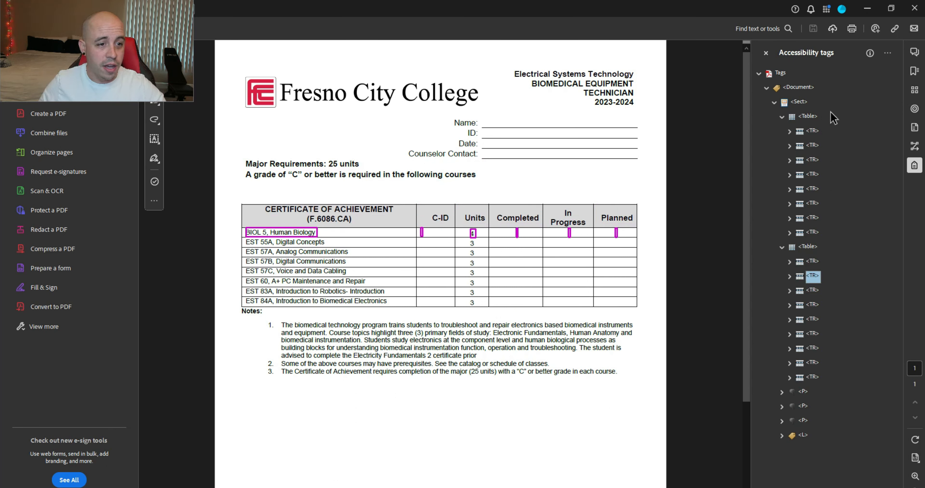
pyautogui.press('Up')
pyautogui.press('Right')
pyautogui.press('Down')
pyautogui.press('Right')
pyautogui.press('Down')
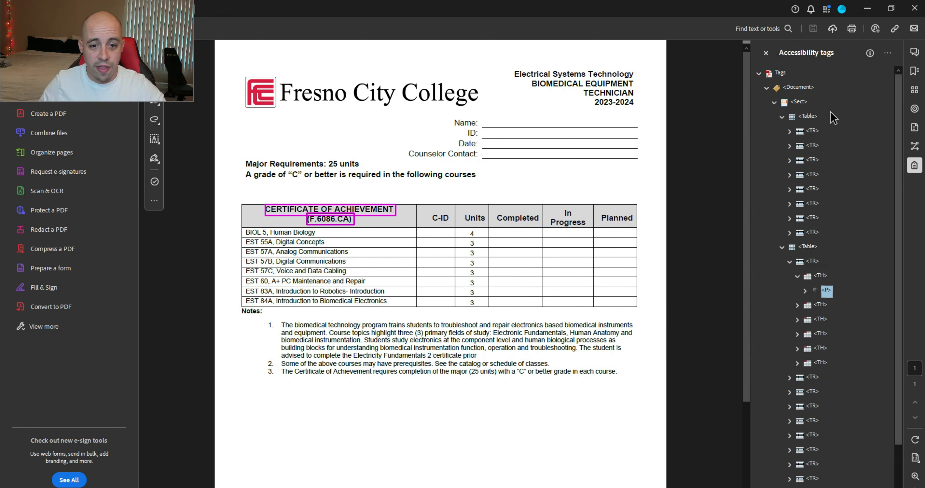
pyautogui.press('Down')
pyautogui.press('Down')
pyautogui.press('Right')
pyautogui.press('Down')
pyautogui.press('Right')
pyautogui.press('Down')
pyautogui.press('Down')
pyautogui.press('Down')
pyautogui.press('Down')
pyautogui.press('Down')
pyautogui.press('Down')
pyautogui.press('Down')
pyautogui.press('Down')
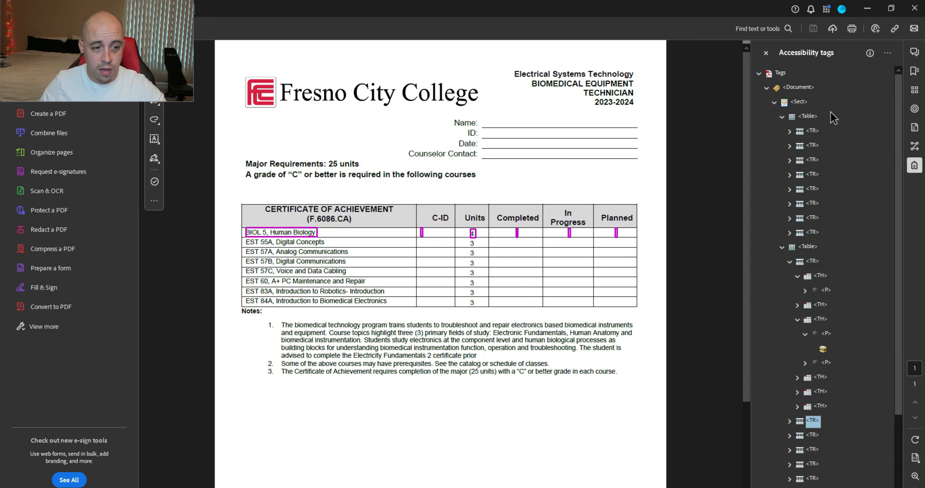
# Step: Check the Notes: label and notes list tags, then collapse the tables back to the section tag
pyautogui.press('Down')
pyautogui.press('Down')
pyautogui.press('Down')
pyautogui.press('Down')
pyautogui.press('Down')
pyautogui.press('Down')
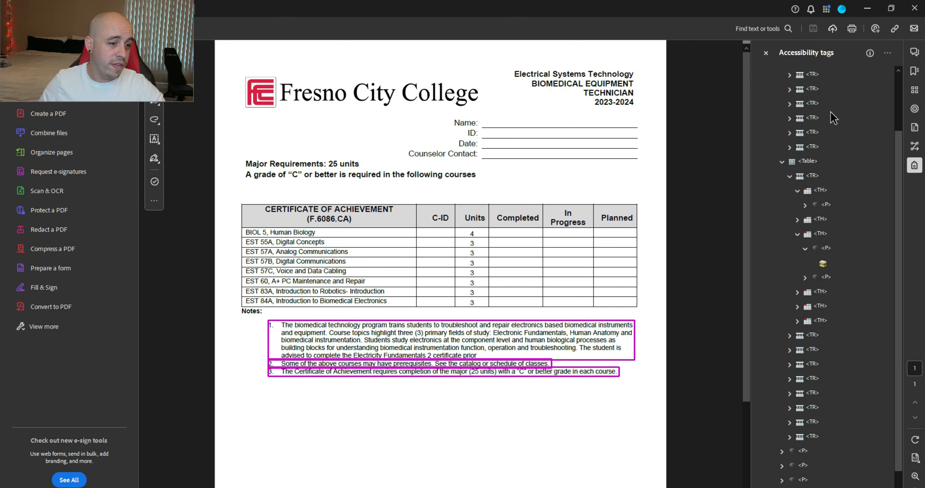
pyautogui.press('Up')
pyautogui.press('Down')
pyautogui.press('Up')
pyautogui.press('Up')
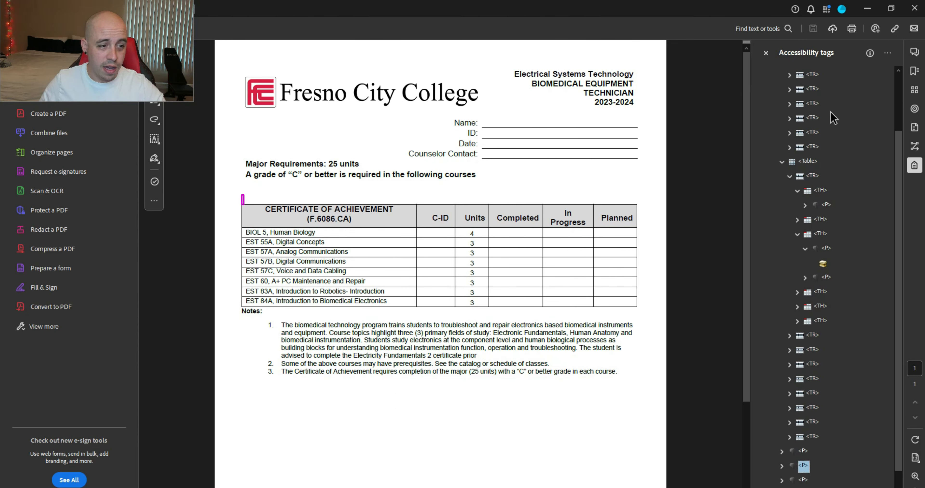
pyautogui.press('Down')
pyautogui.press('Down')
pyautogui.press('Up')
pyautogui.press('Up')
pyautogui.press('Up')
pyautogui.press('Up')
pyautogui.press('Up')
pyautogui.press('Up')
pyautogui.press('Up')
pyautogui.press('Up')
pyautogui.press('Up')
pyautogui.press('Up')
pyautogui.press('Up')
pyautogui.press('Up')
pyautogui.press('Up')
pyautogui.press('Up')
pyautogui.press('Up')
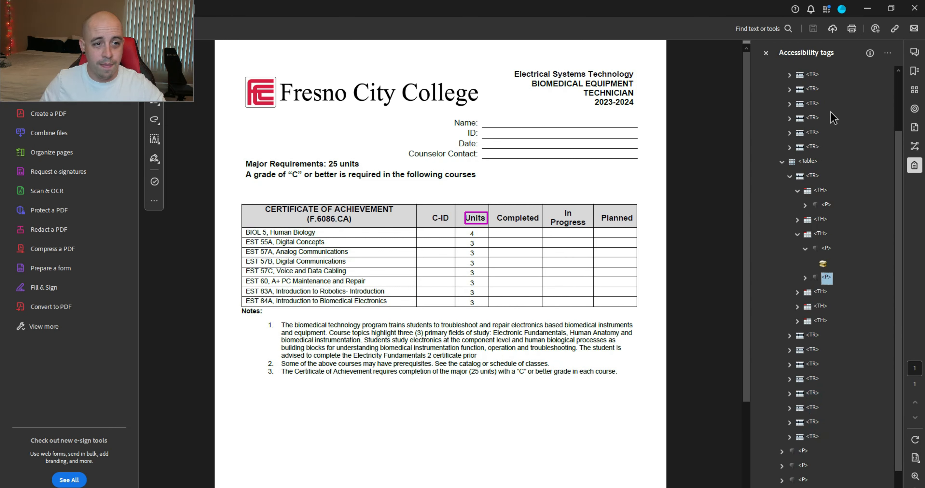
pyautogui.press('Up')
pyautogui.press('Up')
pyautogui.press('Up')
pyautogui.press('Up')
pyautogui.press('Up')
pyautogui.press('Up')
pyautogui.press('Up')
pyautogui.press('Up')
pyautogui.press('Left')
pyautogui.press('Up')
pyautogui.press('Left')
pyautogui.press('Left')
pyautogui.press('Up')
pyautogui.press('Up')
pyautogui.press('Down')
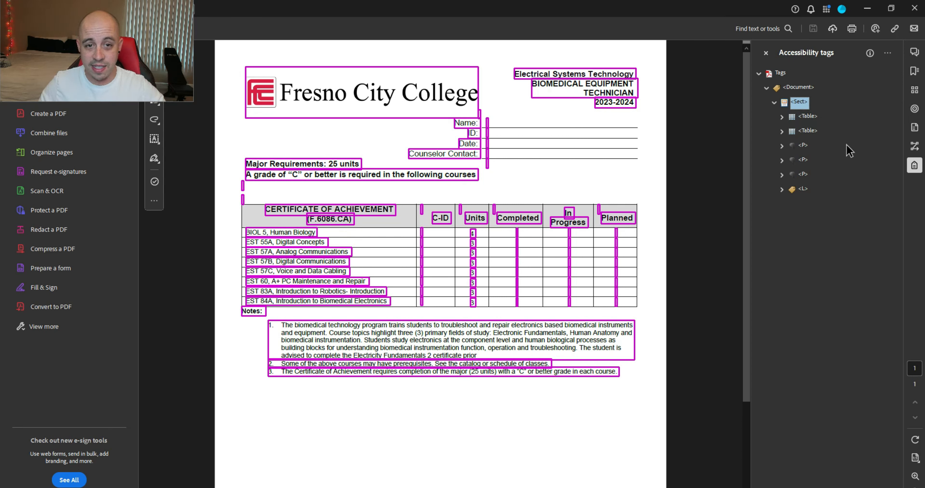
pyautogui.click(54, 337)
# Step: Start the Reading Order tool and tag the college logo area as a figure
pyautogui.scroll(-5, 72, 323)
pyautogui.click(74, 316)
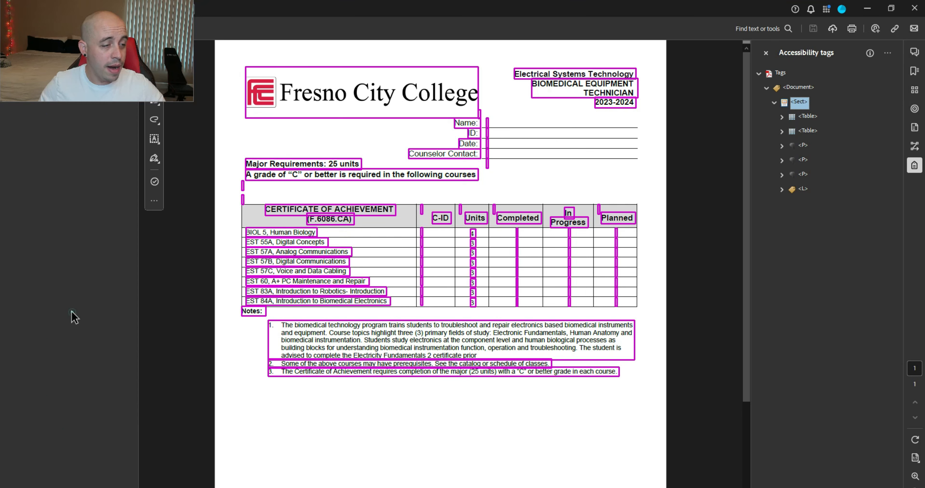
pyautogui.click(47, 243)
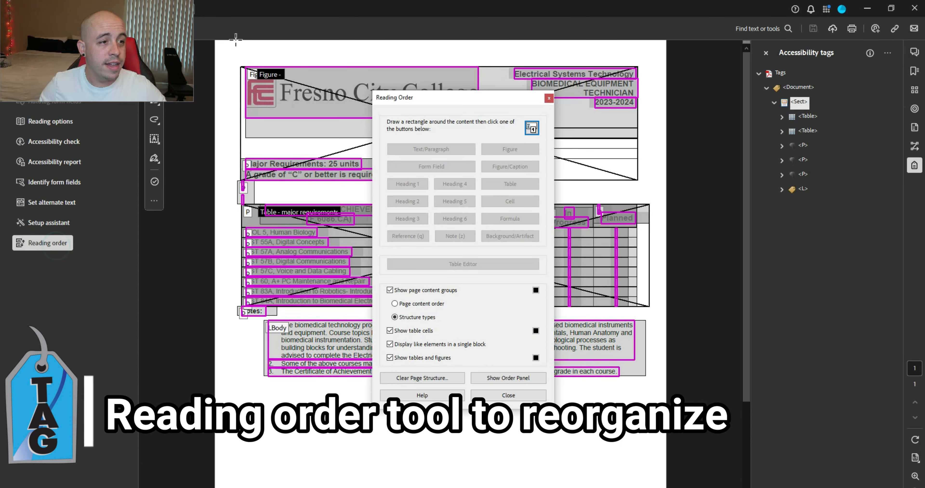
pyautogui.moveTo(236, 40); pyautogui.dragTo(453, 138)
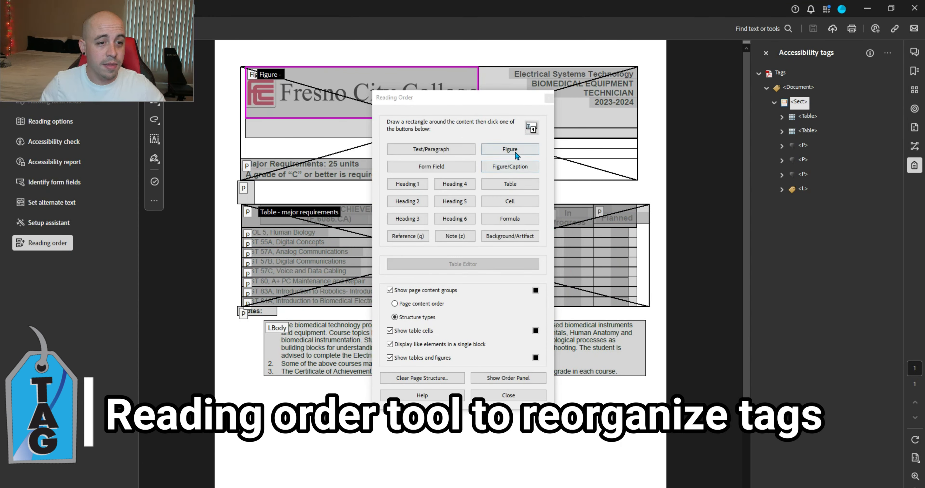
pyautogui.click(516, 154)
# Step: Tag Electrical Systems Technology, BIOMEDICAL EQUIPMENT, TECHNICIAN and 2023-2024 as separate paragraphs
pyautogui.moveTo(482, 99); pyautogui.dragTo(806, 161)
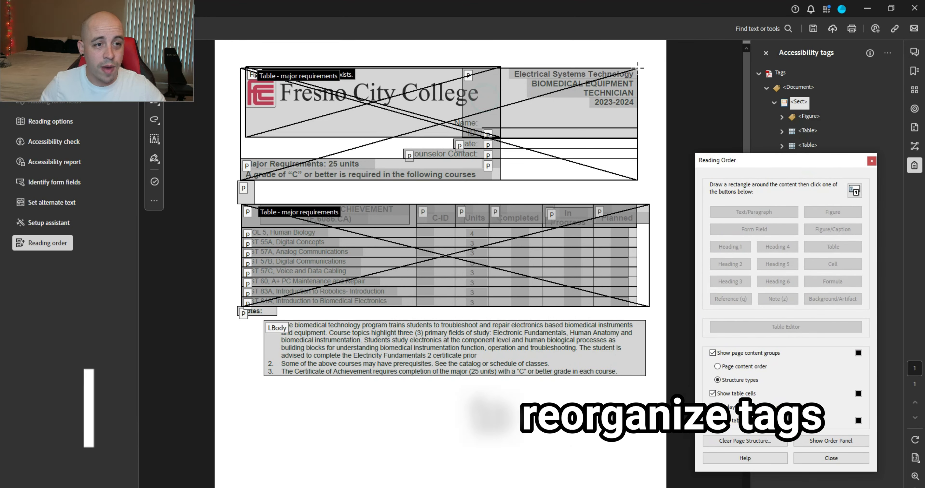
pyautogui.moveTo(511, 49); pyautogui.dragTo(645, 86)
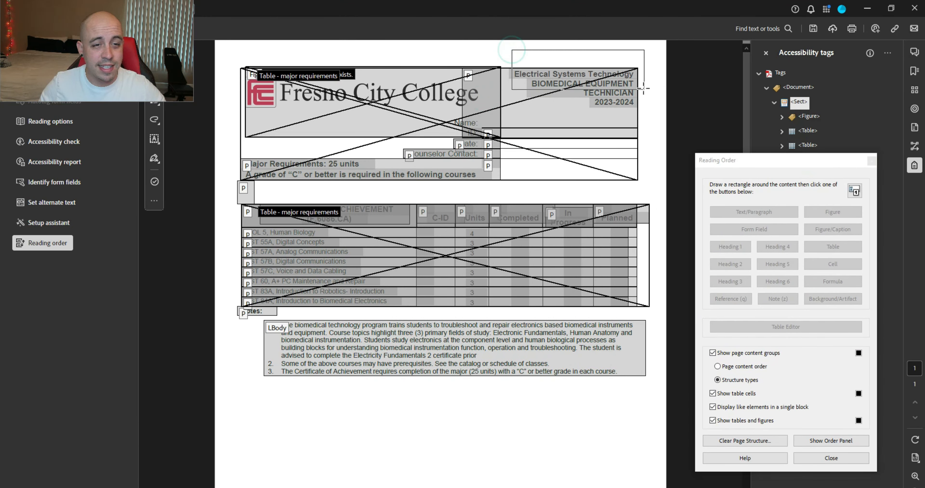
pyautogui.click(754, 212)
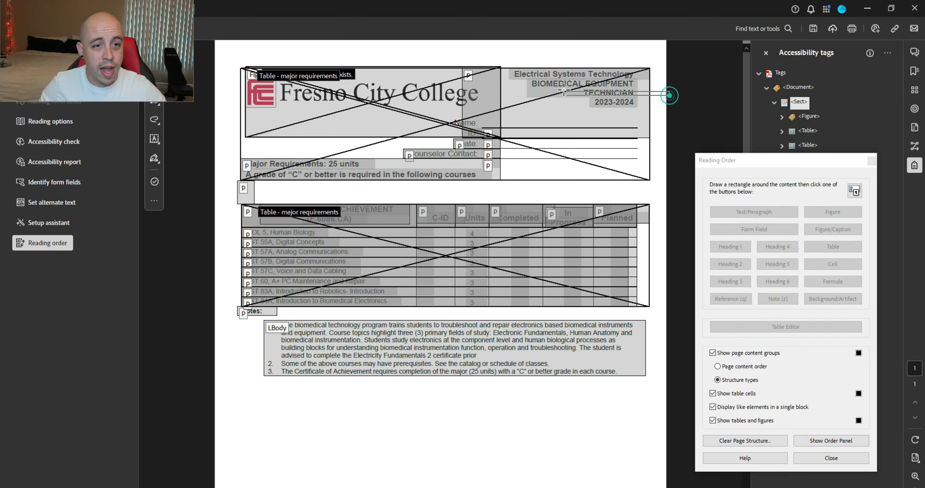
pyautogui.moveTo(670, 95); pyautogui.dragTo(510, 70)
pyautogui.click(753, 212)
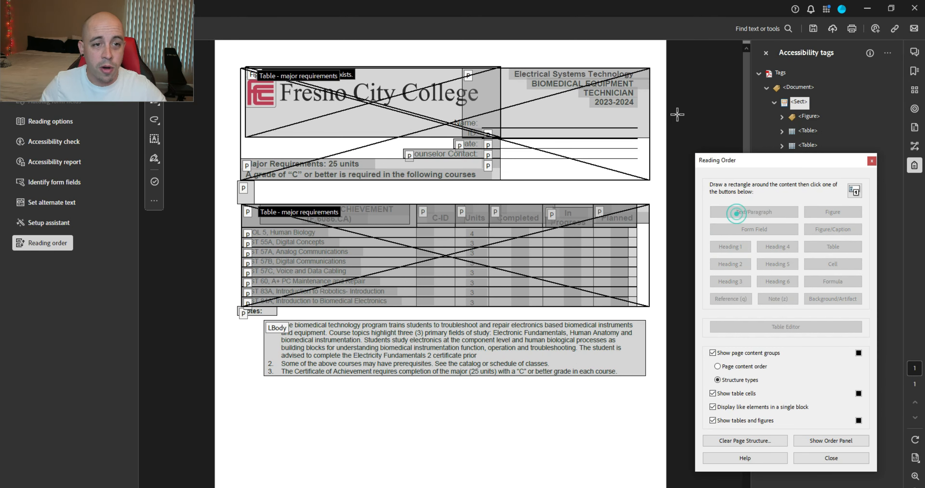
pyautogui.moveTo(664, 104); pyautogui.dragTo(566, 80)
pyautogui.click(754, 212)
pyautogui.moveTo(663, 114); pyautogui.dragTo(574, 92)
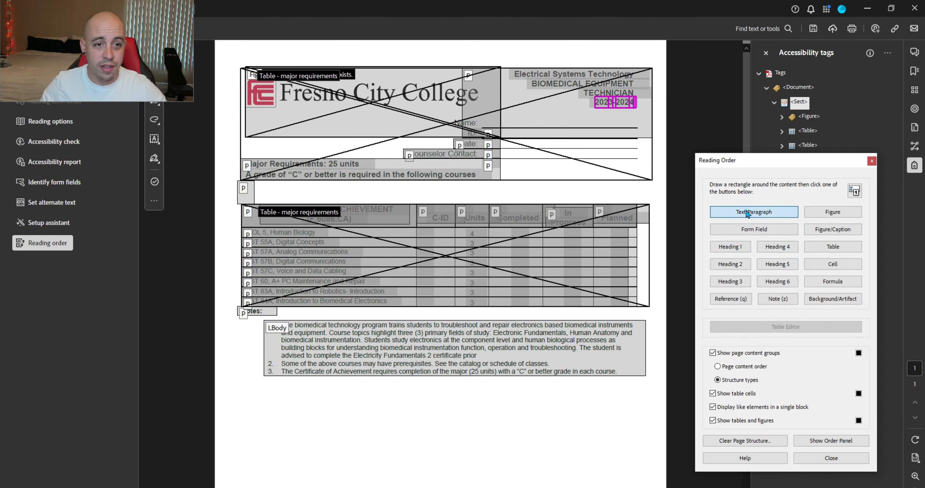
pyautogui.click(754, 212)
# Step: Hide the page overlays and tag the Name:, ID: and Date labels as paragraphs
pyautogui.moveTo(441, 115); pyautogui.dragTo(488, 134)
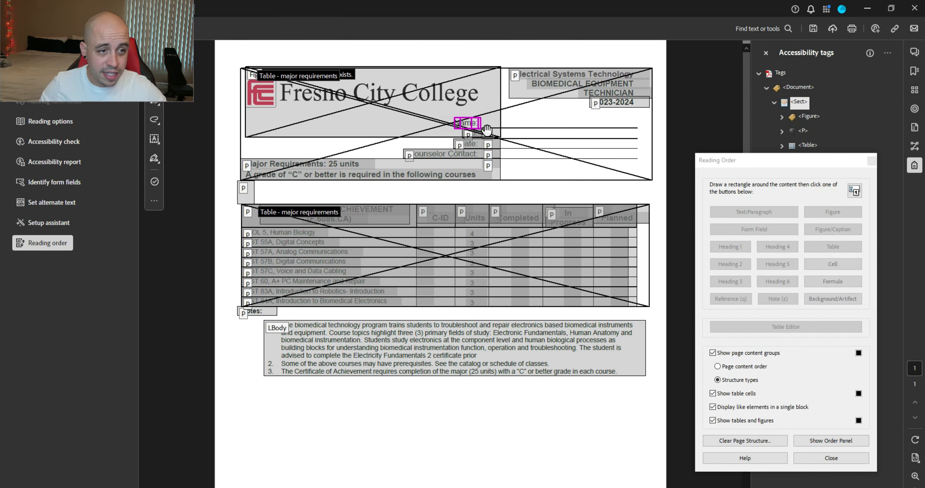
pyautogui.click(754, 212)
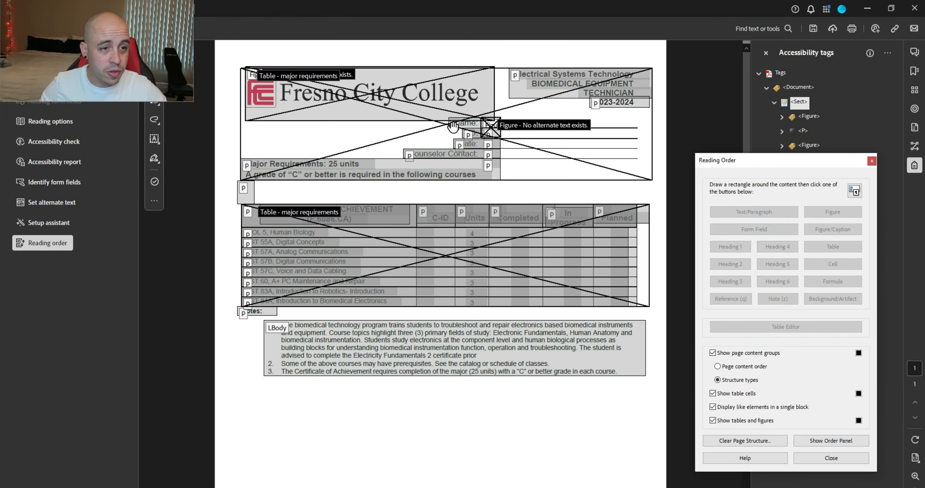
pyautogui.click(712, 353)
pyautogui.click(718, 420)
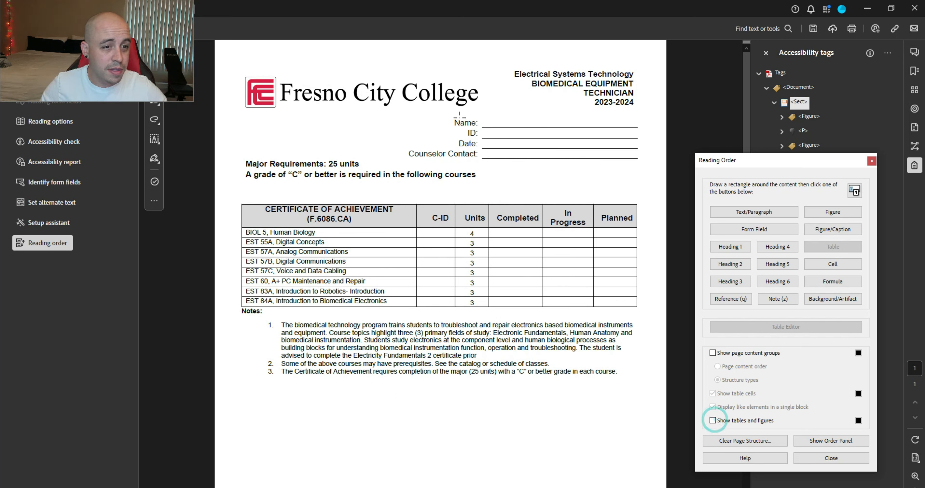
pyautogui.moveTo(459, 121); pyautogui.dragTo(481, 149)
pyautogui.click(767, 208)
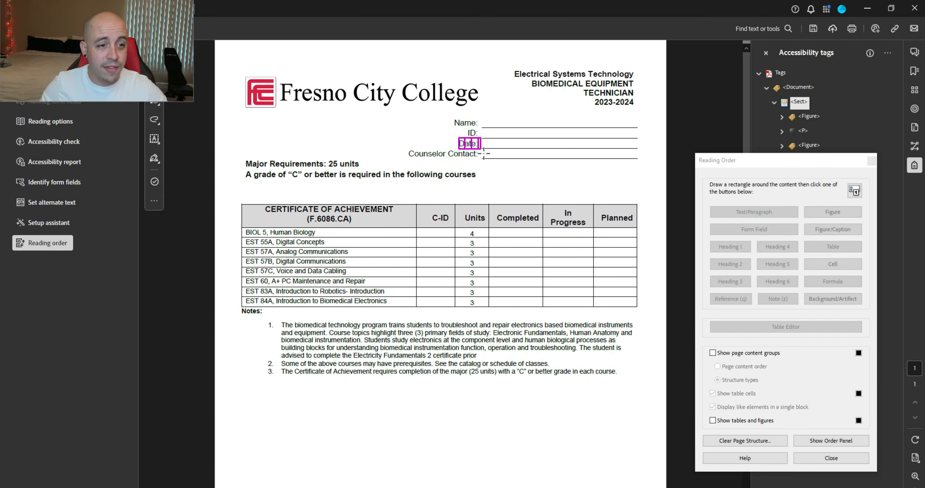
pyautogui.click(746, 212)
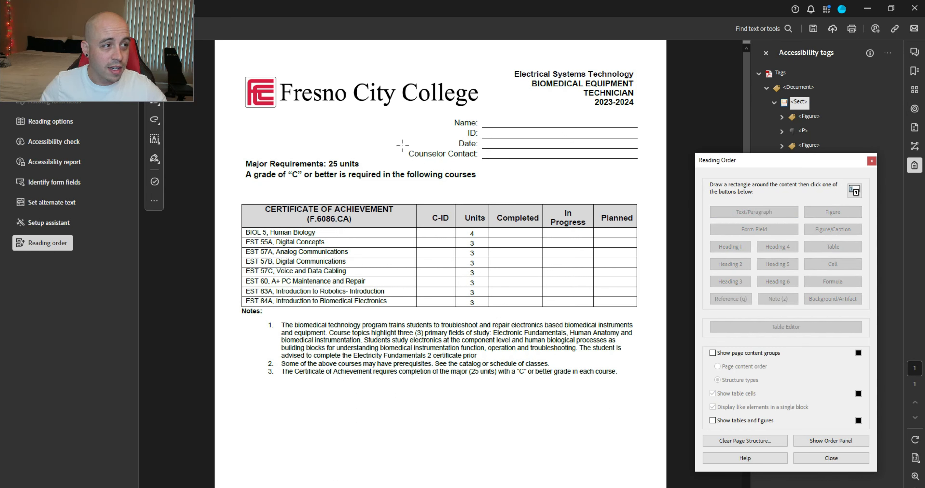
# Step: Tag the Counselor Contact label and Major Requirements lines as paragraphs, then close Reading Order
pyautogui.moveTo(403, 145); pyautogui.dragTo(482, 160)
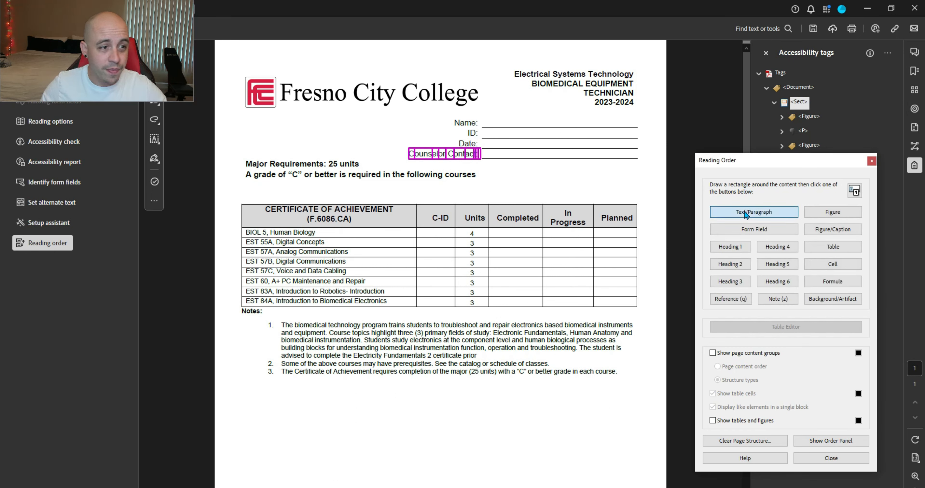
pyautogui.click(744, 212)
pyautogui.moveTo(231, 154); pyautogui.dragTo(485, 190)
pyautogui.click(766, 213)
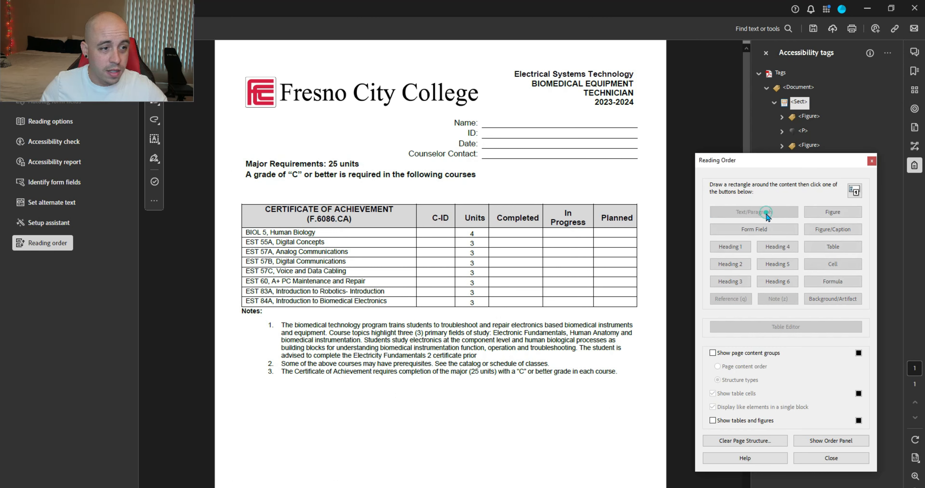
pyautogui.click(831, 458)
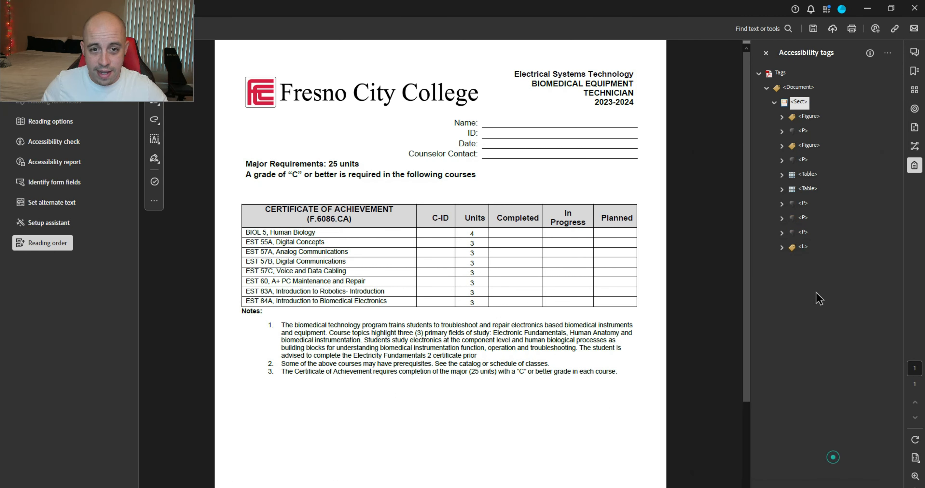
# Step: Inspect the logo figure tag and the first table's rows for stray paragraph tags
pyautogui.click(810, 115)
pyautogui.press('Down')
pyautogui.press('Down')
pyautogui.press('Down')
pyautogui.press('Down')
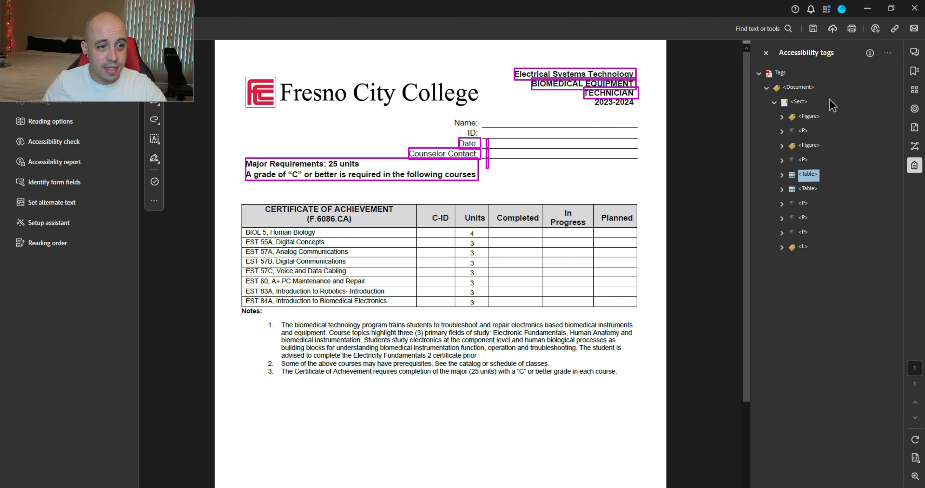
pyautogui.press('Right')
pyautogui.press('Up')
pyautogui.press('Up')
pyautogui.press('Up')
pyautogui.press('Up')
pyautogui.press('Up')
pyautogui.press('Down')
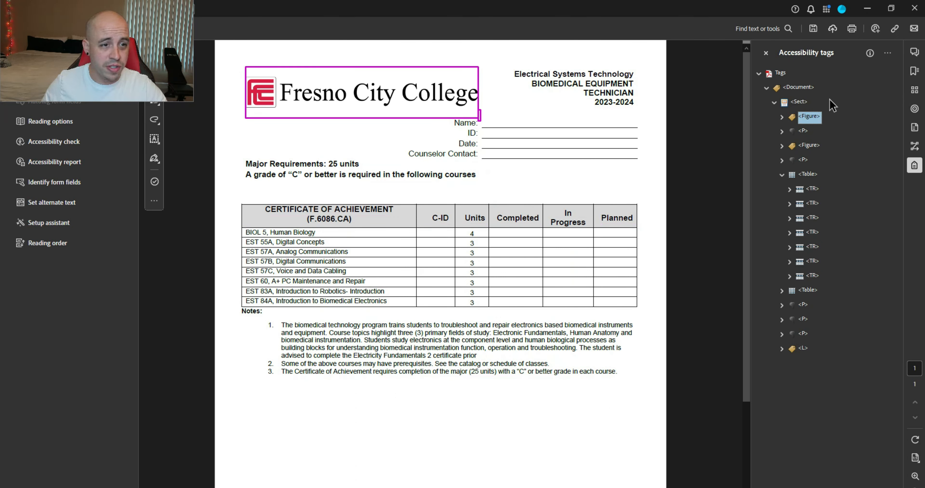
pyautogui.press('Down')
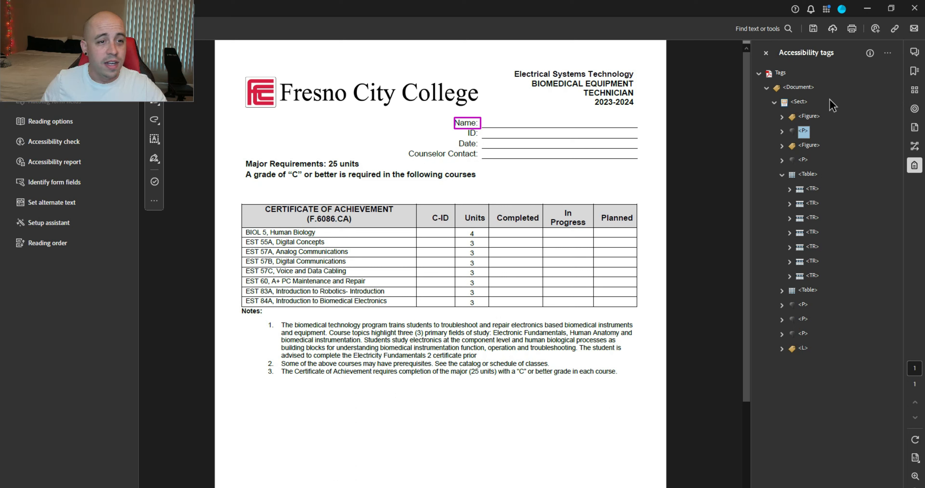
pyautogui.press('Down')
pyautogui.press('Down')
pyautogui.press('Down')
pyautogui.press('Down')
pyautogui.press('Down')
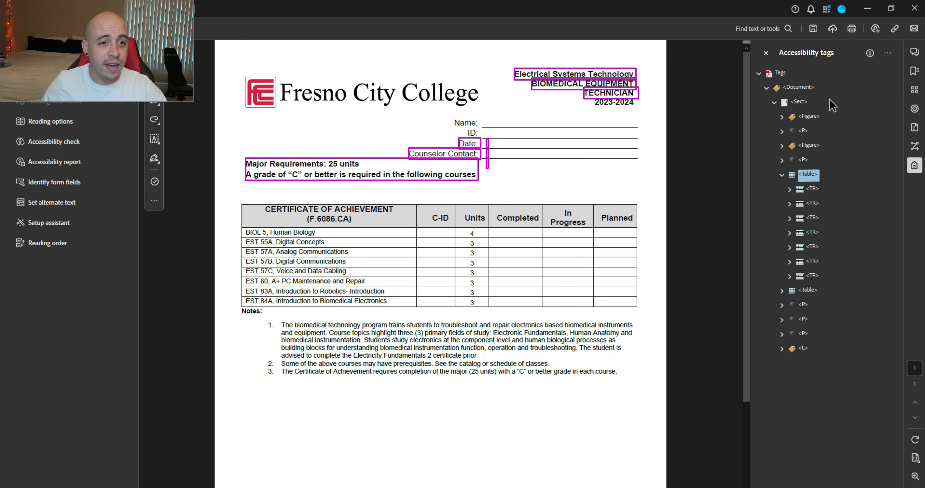
pyautogui.press('Right')
pyautogui.press('Down')
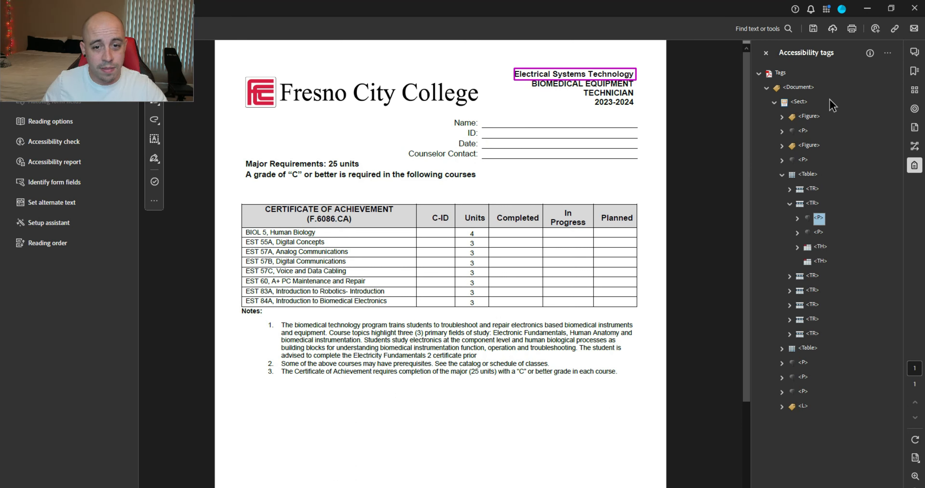
pyautogui.press('Down')
pyautogui.press('Down')
pyautogui.press('Down')
pyautogui.press('Down')
# Step: Check the remaining table rows and the 2023-2024 paragraph above the table
pyautogui.press('Right')
pyautogui.press('Down')
pyautogui.press('Down')
pyautogui.press('Down')
pyautogui.press('Down')
pyautogui.press('Down')
pyautogui.press('Down')
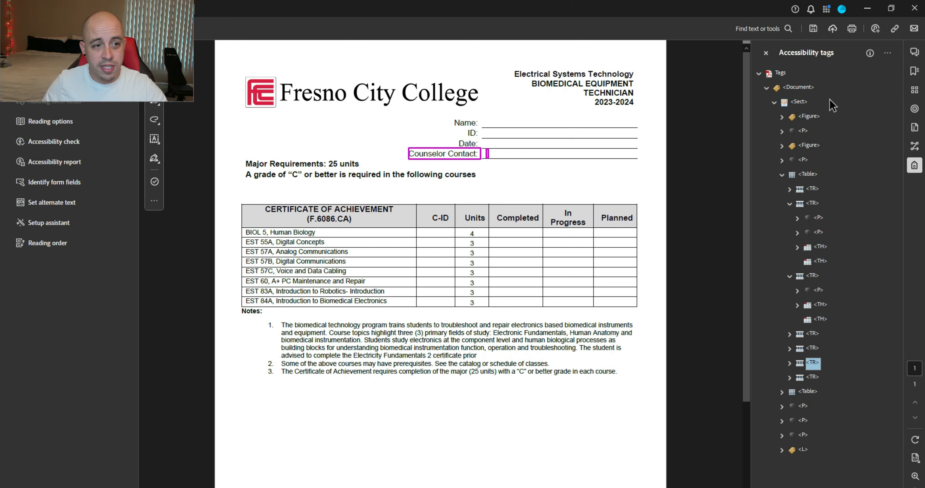
pyautogui.press('Down')
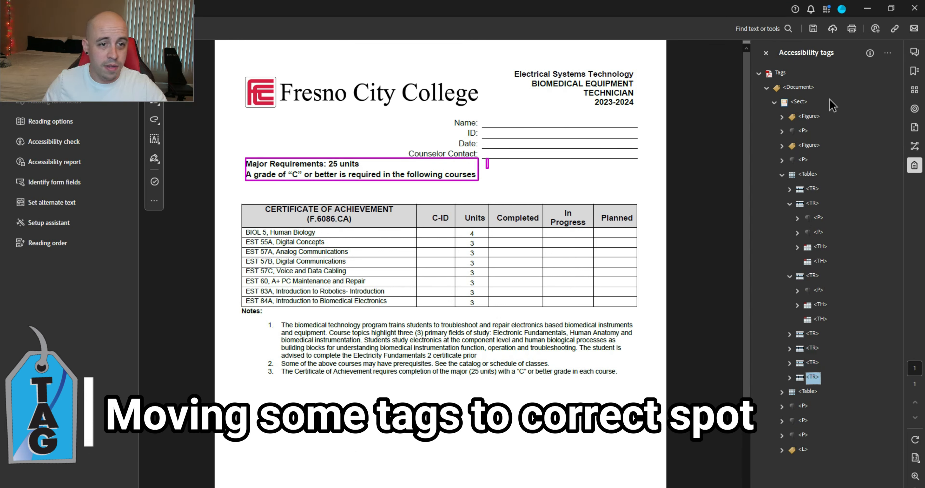
pyautogui.press('Down')
pyautogui.press('Down')
pyautogui.press('Down')
pyautogui.press('Down')
pyautogui.press('Down')
pyautogui.press('Up')
pyautogui.press('Up')
pyautogui.press('Up')
pyautogui.press('Up')
pyautogui.press('Up')
pyautogui.press('Up')
pyautogui.press('Up')
pyautogui.press('Up')
pyautogui.press('Up')
pyautogui.press('Up')
pyautogui.press('Up')
pyautogui.press('Up')
pyautogui.press('Up')
pyautogui.press('Up')
pyautogui.press('Up')
pyautogui.press('Up')
pyautogui.press('Up')
pyautogui.press('Up')
pyautogui.press('Up')
pyautogui.press('Up')
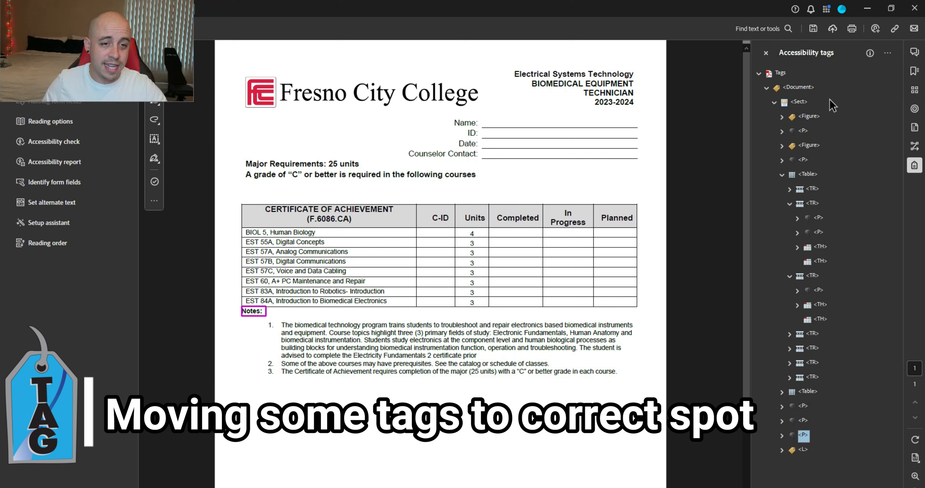
pyautogui.press('Right')
pyautogui.press('Down')
pyautogui.press('Up')
pyautogui.press('Left')
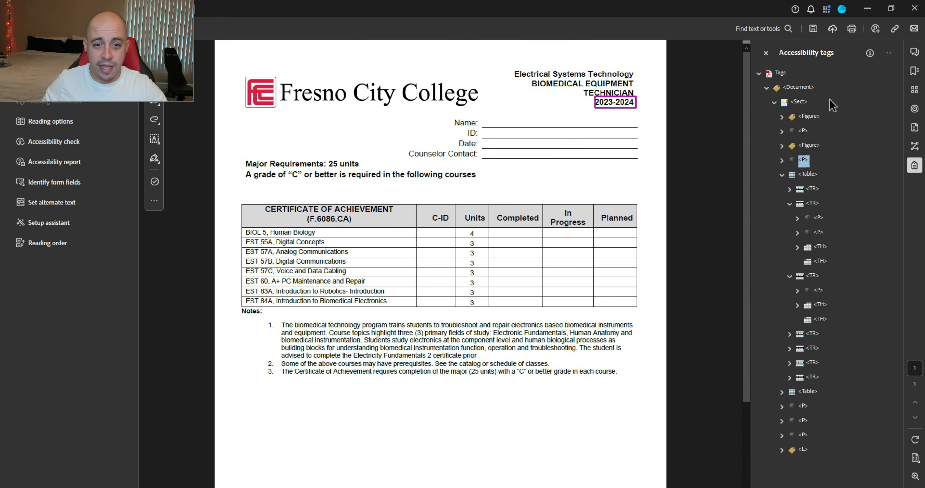
# Step: Move the Electrical Systems Technology, BIOMEDICAL EQUIPMENT and TECHNICIAN tags above the table
pyautogui.click(819, 219)
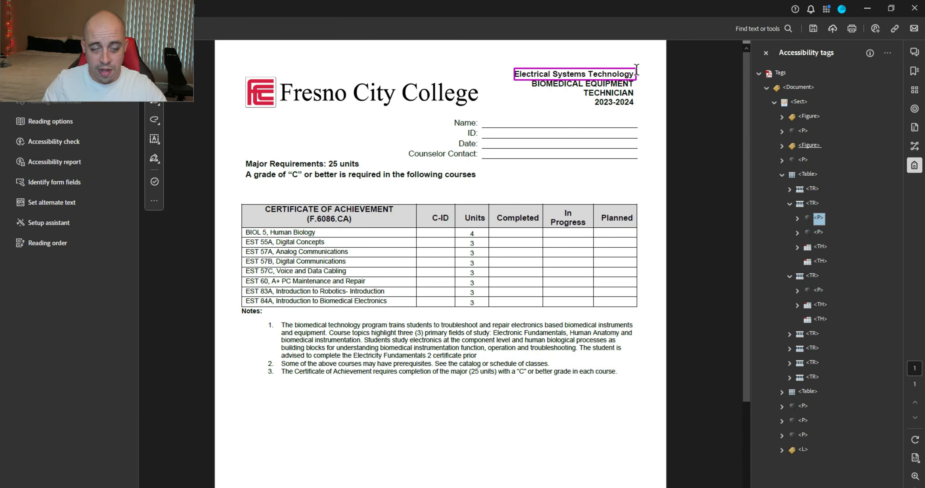
pyautogui.keyDown('ctrl'); pyautogui.click(819, 233); pyautogui.keyUp('ctrl')
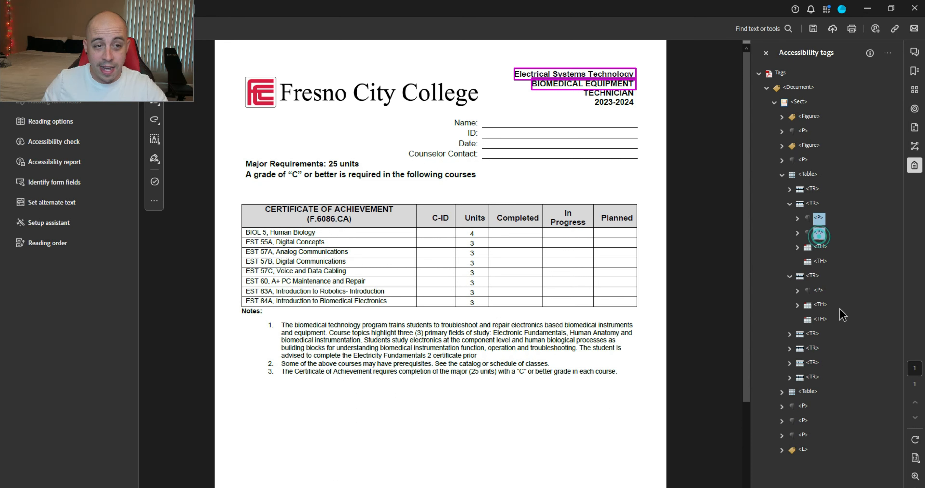
pyautogui.keyDown('ctrl'); pyautogui.click(818, 290); pyautogui.keyUp('ctrl')
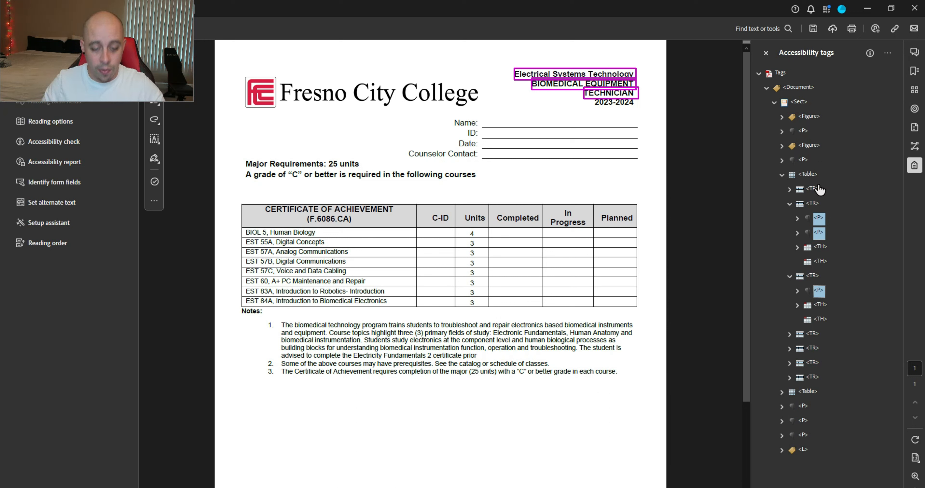
pyautogui.click(803, 161)
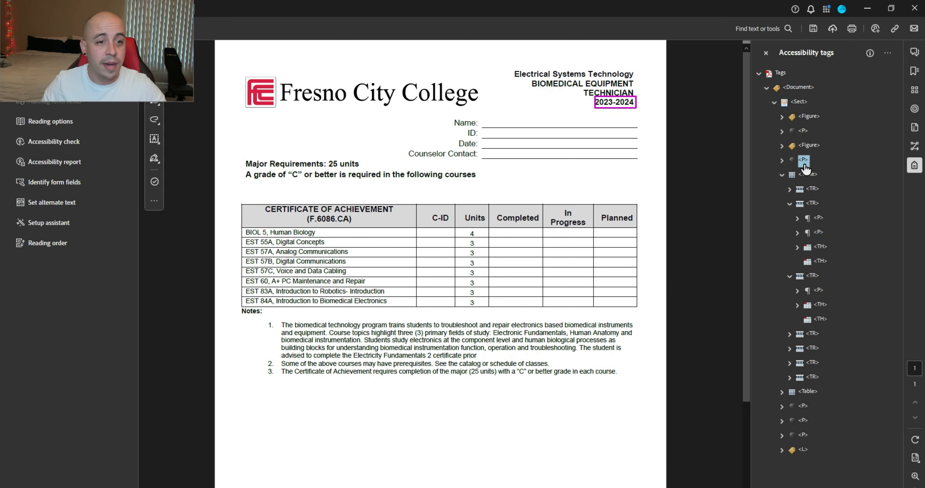
pyautogui.click(813, 148)
# Step: Turn the phantom second figure's blank content into an artifact and delete the empty figure tag
pyautogui.hotkey('ctrl', 'v')
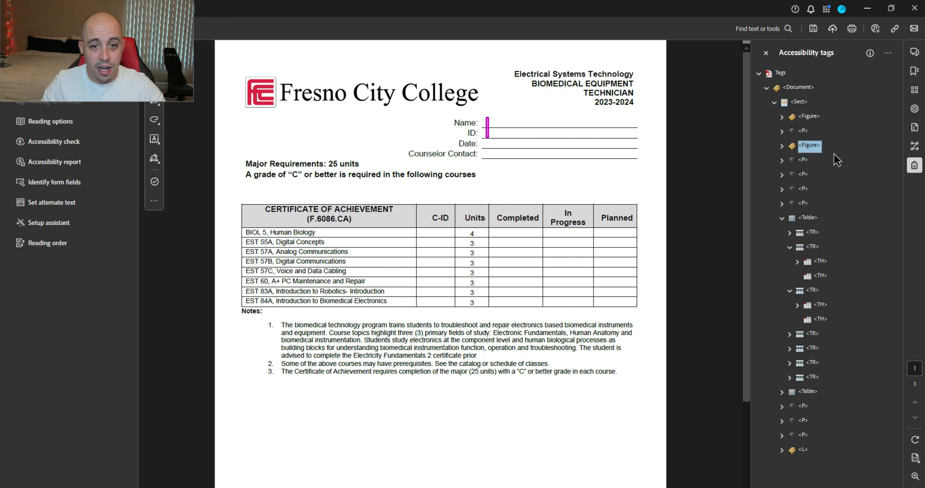
pyautogui.click(782, 146)
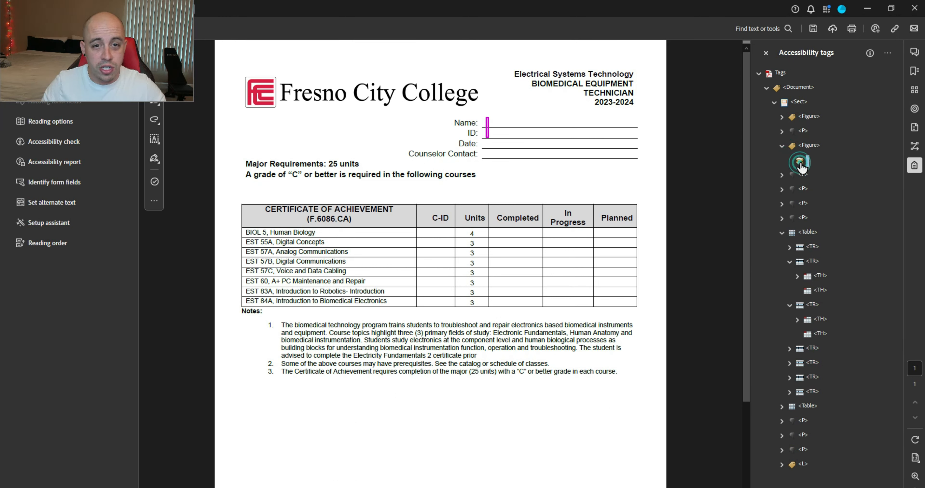
pyautogui.click(782, 117)
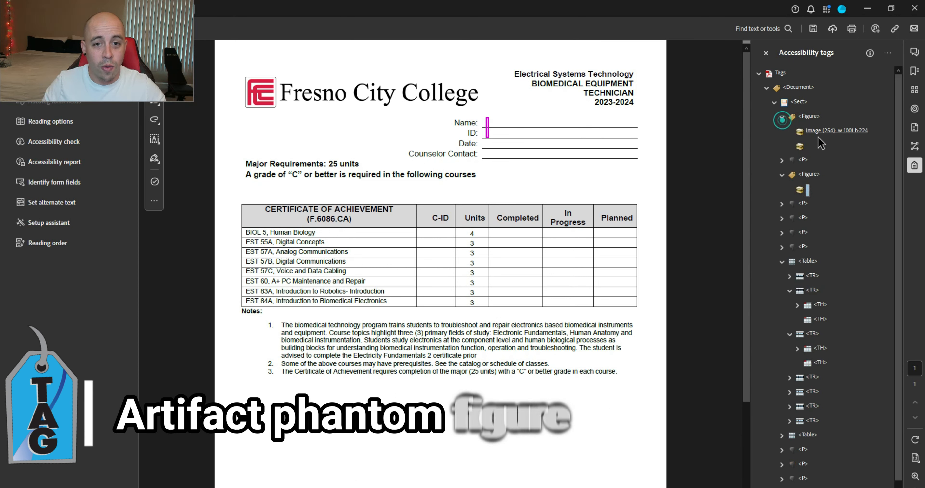
pyautogui.click(800, 146)
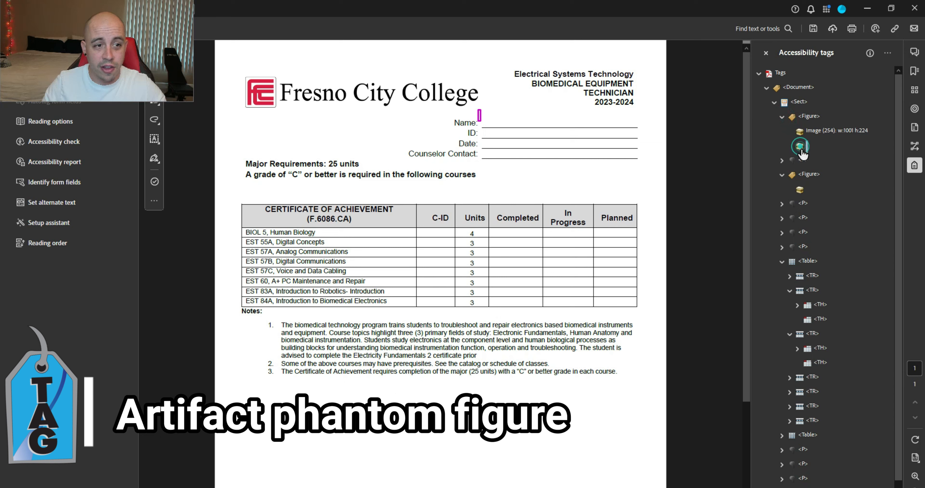
pyautogui.rightClick(800, 191)
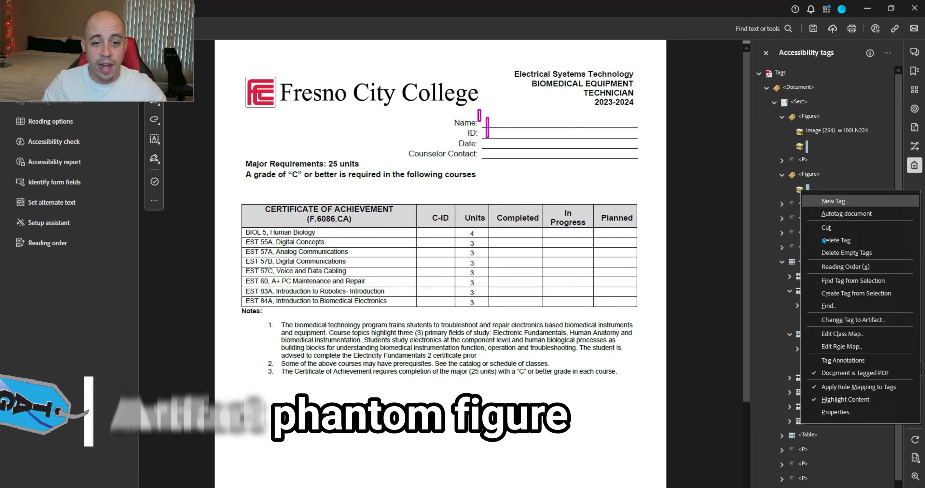
pyautogui.click(881, 319)
pyautogui.click(465, 291)
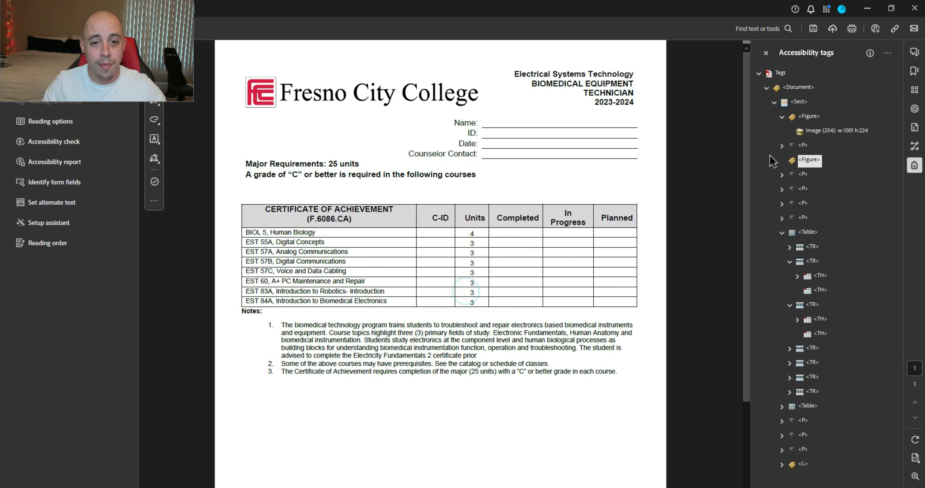
pyautogui.press('Delete')
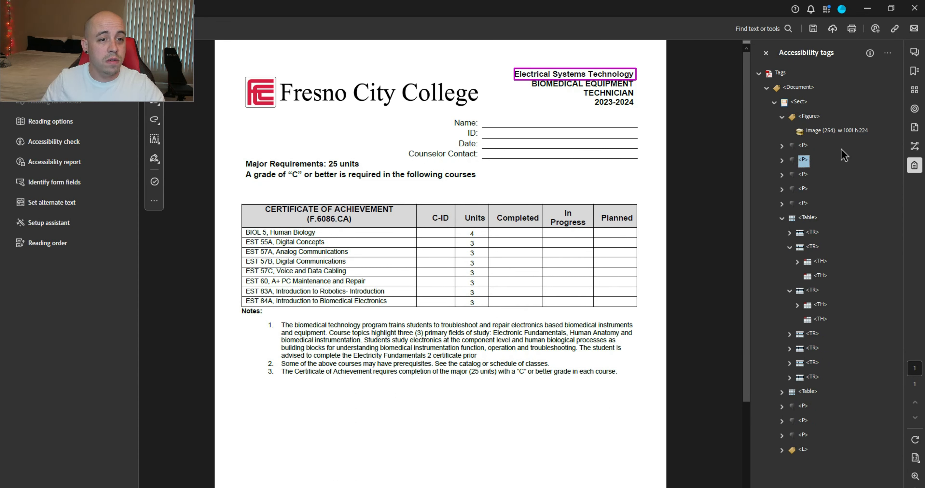
# Step: Paste the cut paragraph back below the table tag
pyautogui.press('Up')
pyautogui.press('Up')
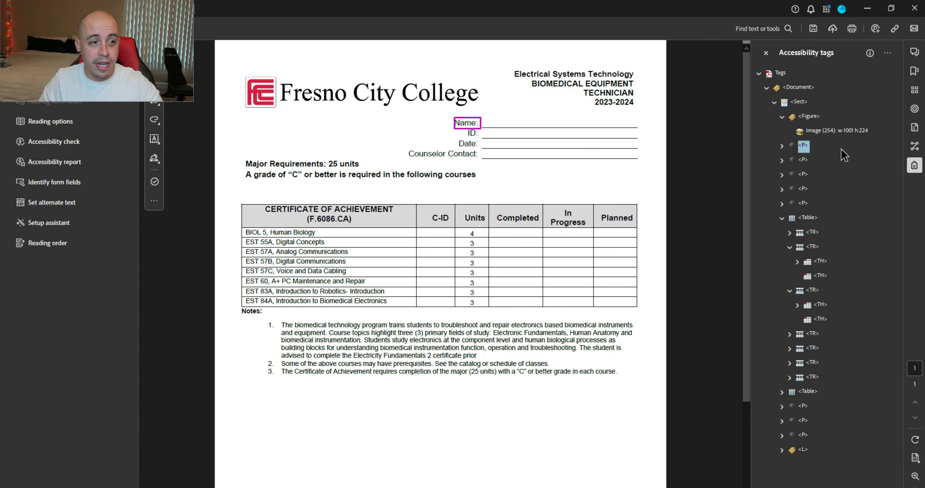
pyautogui.press('Down')
pyautogui.press('Down')
pyautogui.press('Down')
pyautogui.press('Down')
pyautogui.press('Down')
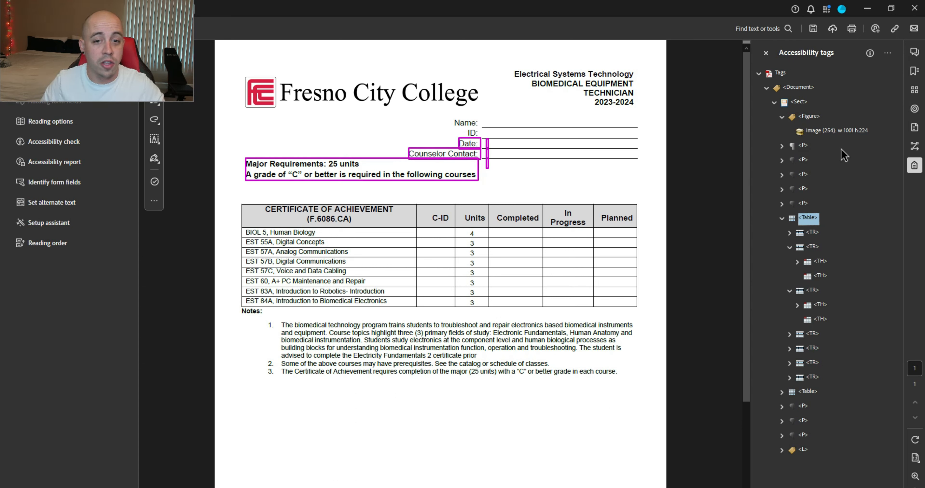
pyautogui.press('Left')
pyautogui.hotkey('ctrl', 'v')
pyautogui.press('Up')
pyautogui.press('Up')
pyautogui.press('Up')
pyautogui.press('Up')
pyautogui.press('Up')
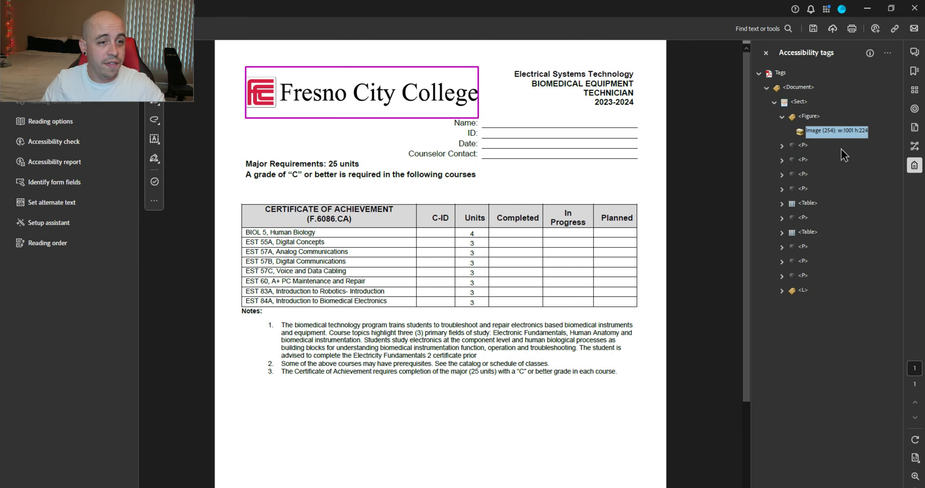
pyautogui.press('Down')
pyautogui.press('Down')
pyautogui.press('Up')
pyautogui.press('Up')
pyautogui.press('Up')
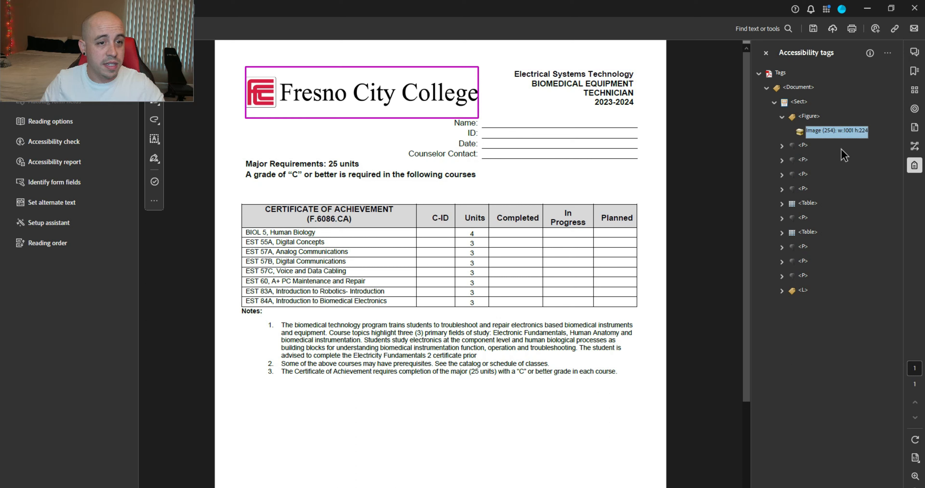
# Step: Expand the BIOMEDICAL EQUIPMENT and TECHNICIAN paragraph tags to show them as separate paragraphs
pyautogui.press('Left')
pyautogui.press('Down')
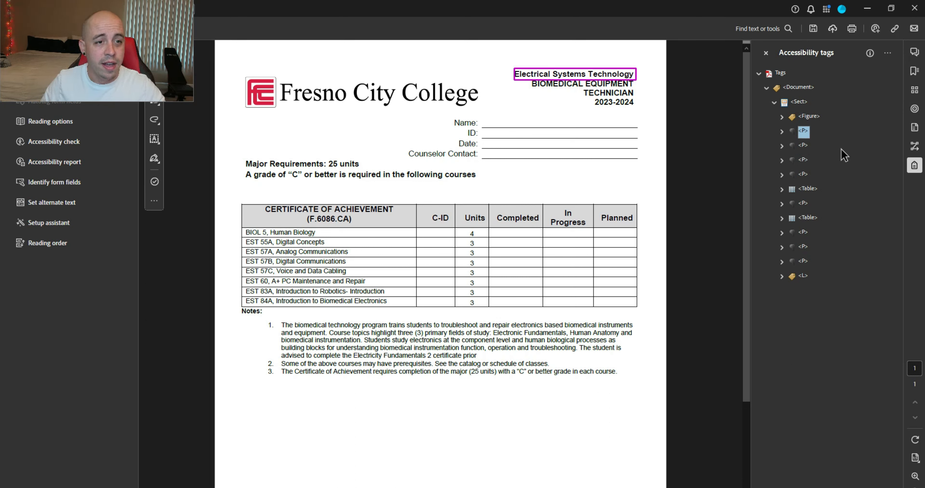
pyautogui.press('Down')
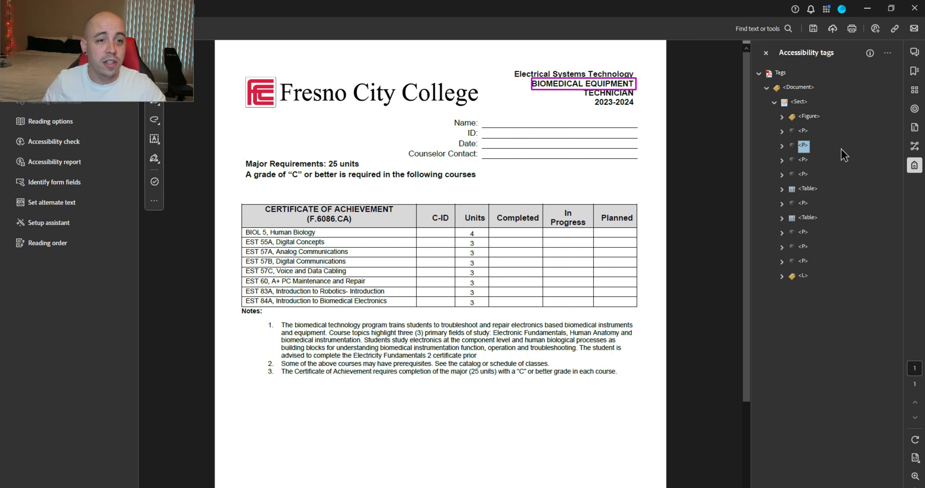
pyautogui.press('Right')
pyautogui.press('Down')
pyautogui.press('Down')
pyautogui.press('Right')
pyautogui.press('Down')
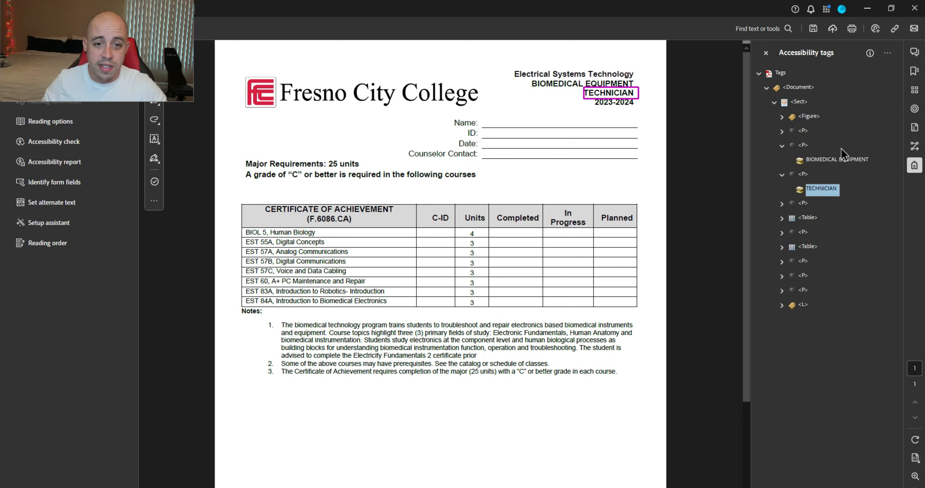
# Step: Merge the header lines into the first paragraph tag and rename it H1
pyautogui.click(782, 131)
pyautogui.keyDown('ctrl'); pyautogui.click(832, 174); pyautogui.keyUp('ctrl')
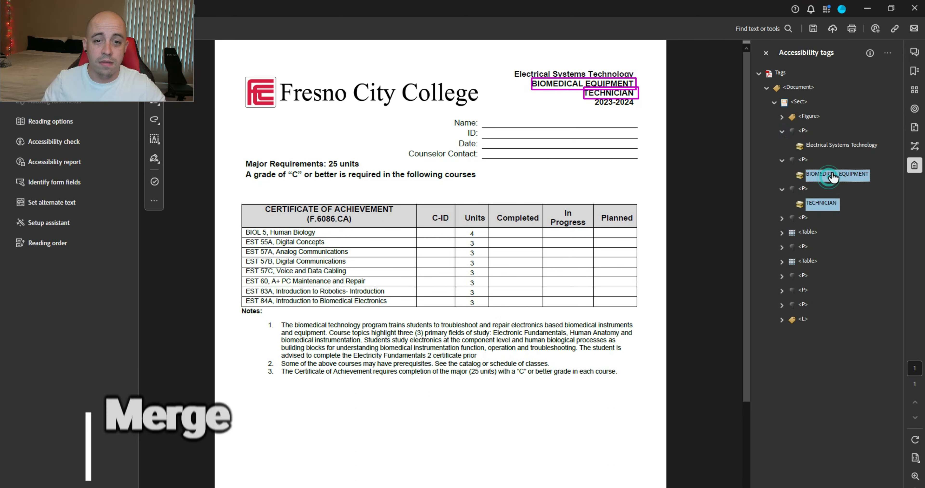
pyautogui.moveTo(832, 174); pyautogui.dragTo(815, 154)
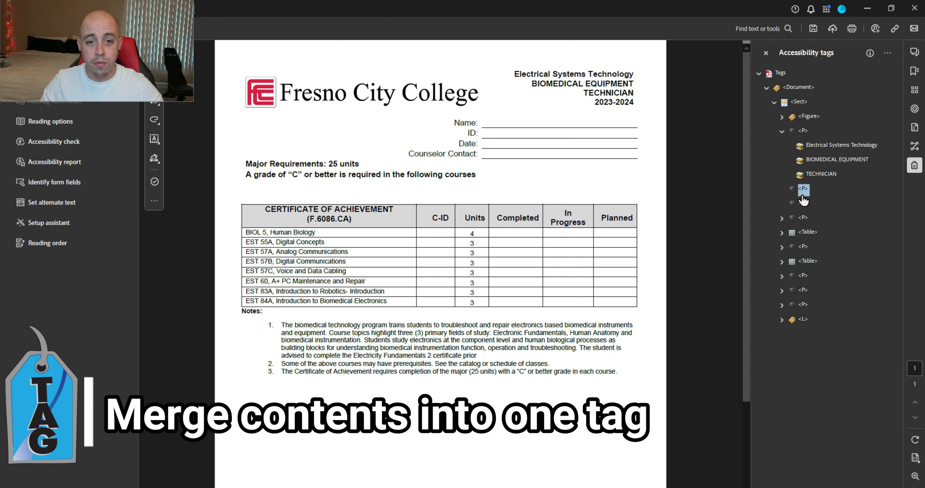
pyautogui.click(804, 130)
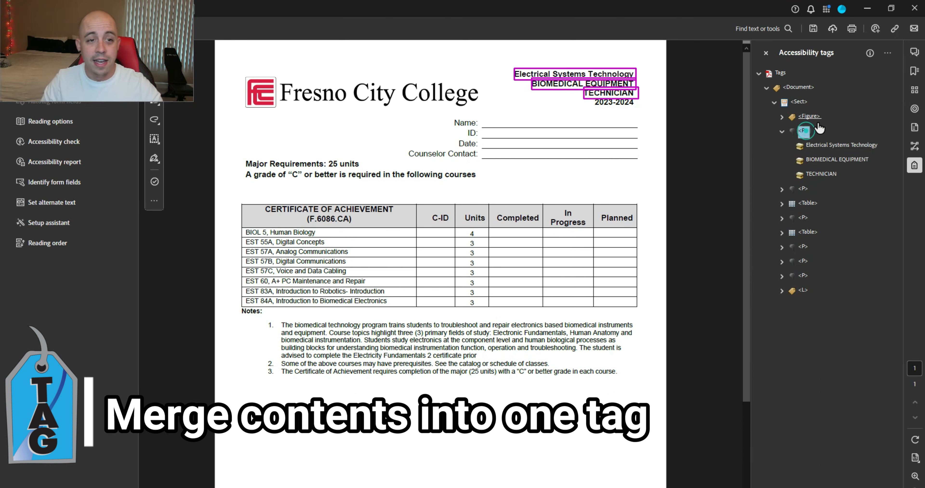
pyautogui.press('BackSpace')
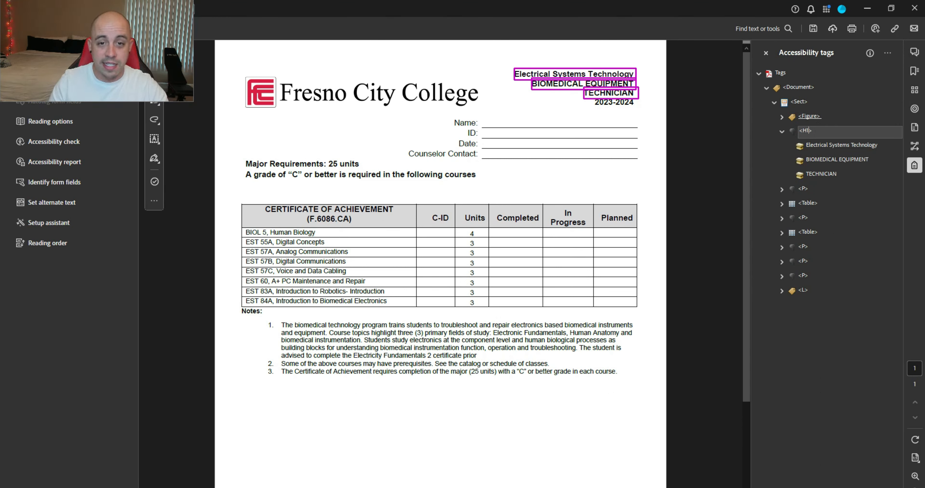
pyautogui.press('Return')
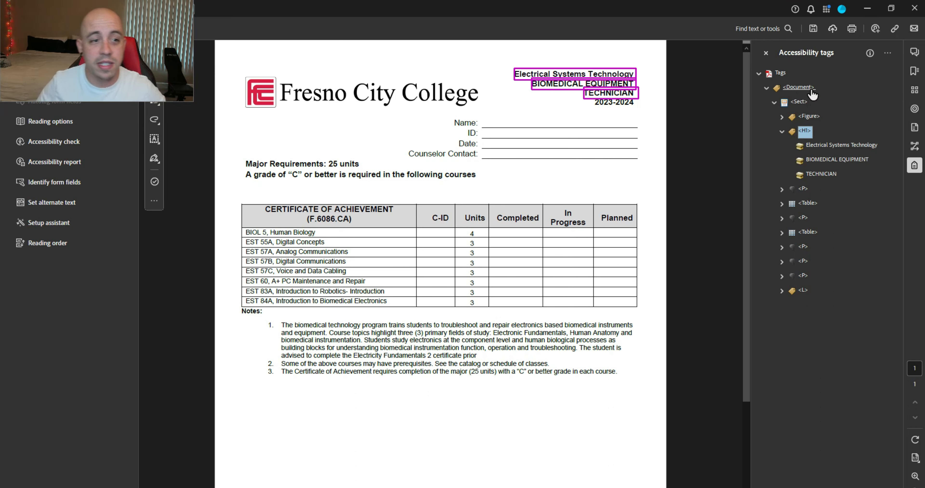
pyautogui.press('Left')
# Step: Cut the 2023-2024 text item and paste it into the H1 after TECHNICIAN
pyautogui.press('Down')
pyautogui.press('Right')
pyautogui.press('Down')
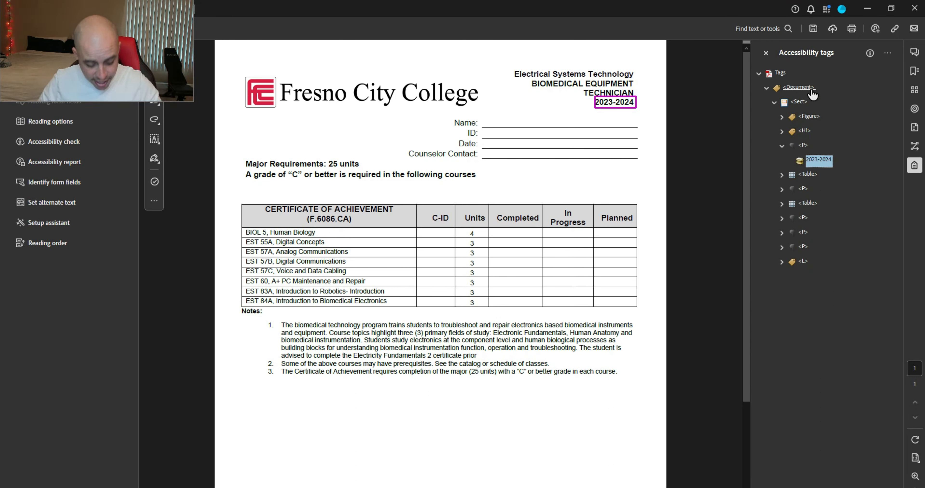
pyautogui.press('Up')
pyautogui.press('Up')
pyautogui.press('Right')
pyautogui.press('Down')
pyautogui.press('Down')
# Step: Delete the leftover empty paragraph tag and review the table's rows
pyautogui.press('Down')
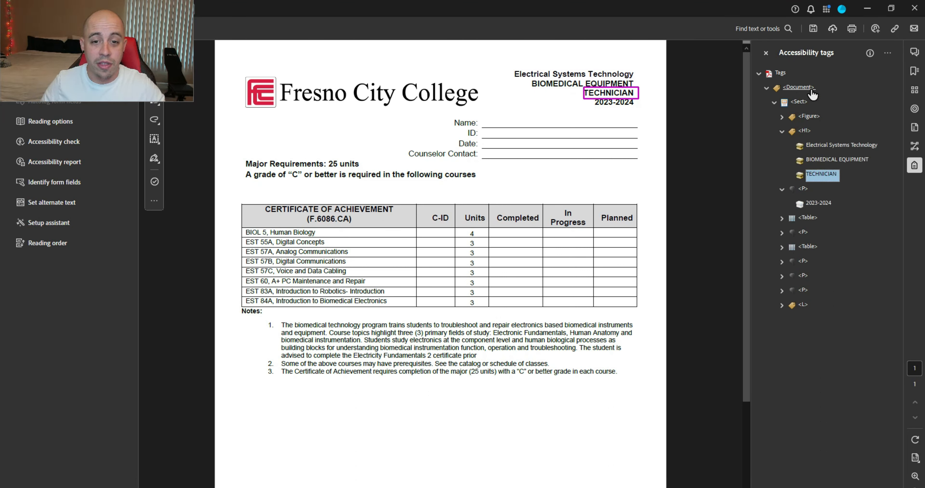
pyautogui.hotkey('ctrl', 'v')
pyautogui.press('Down')
pyautogui.press('Down')
pyautogui.press('Delete')
pyautogui.press('Right')
pyautogui.press('Down')
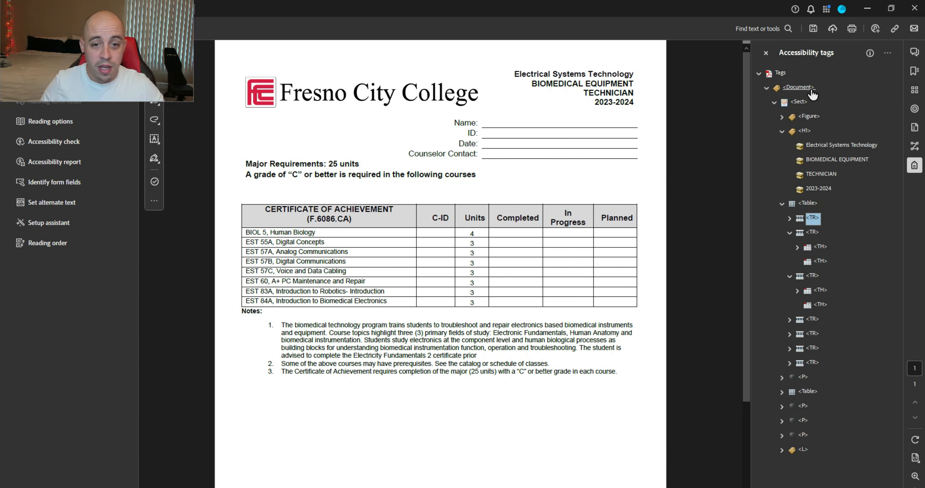
pyautogui.press('Down')
pyautogui.press('Down')
pyautogui.press('Down')
pyautogui.press('Left')
pyautogui.press('Up')
pyautogui.press('Left')
pyautogui.press('Left')
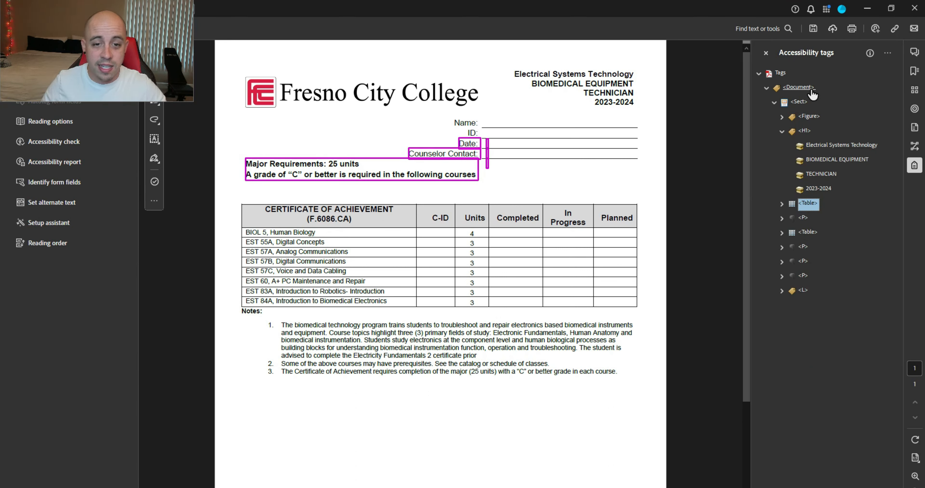
# Step: Expand the Table tag and select the Date, Counselor Contact and Major Requirements paragraph tags
pyautogui.click(782, 204)
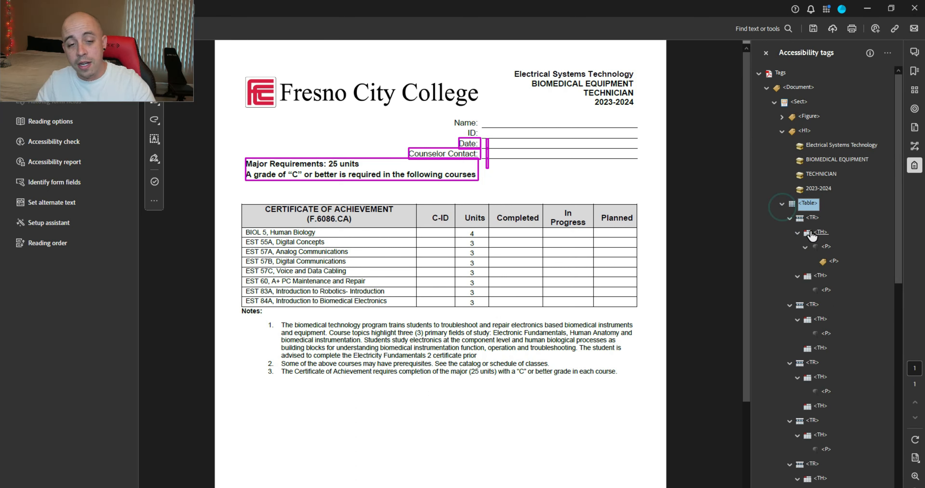
pyautogui.scroll(-8, 842, 251)
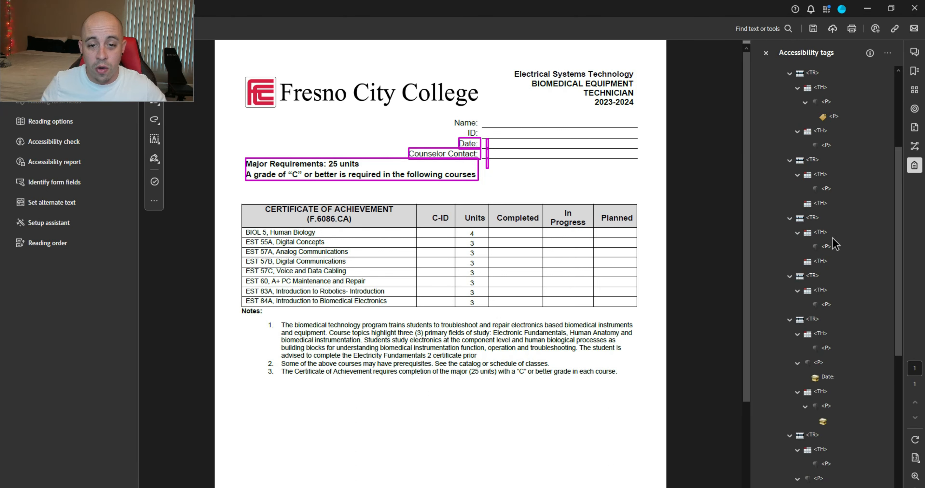
pyautogui.click(827, 233)
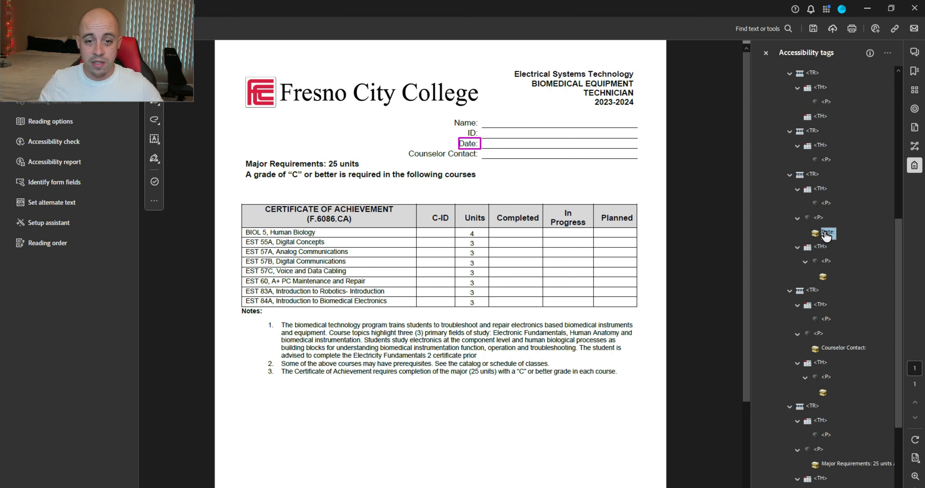
pyautogui.keyDown('ctrl'); pyautogui.click(848, 349); pyautogui.keyUp('ctrl')
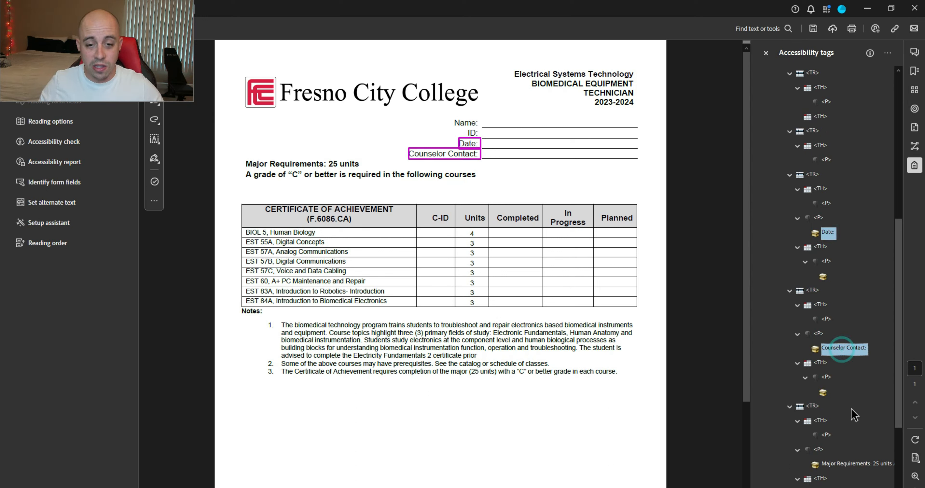
pyautogui.scroll(-3, 856, 405)
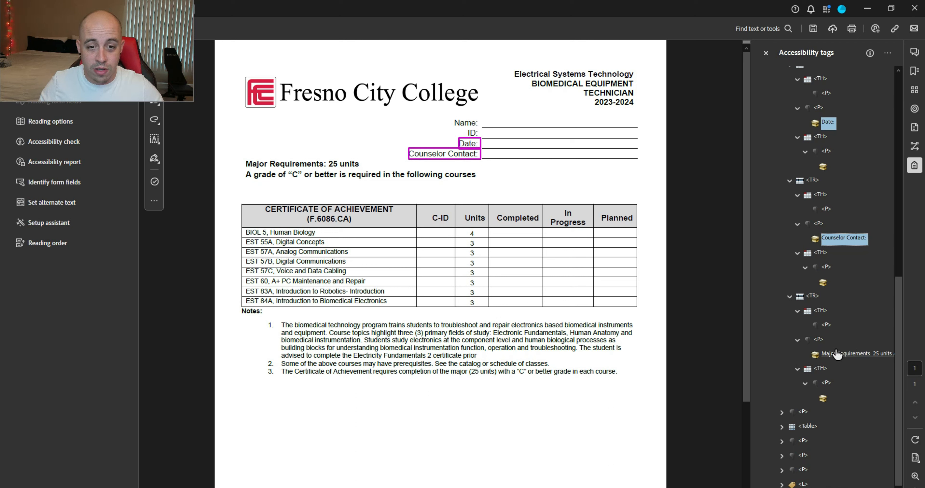
pyautogui.click(819, 340)
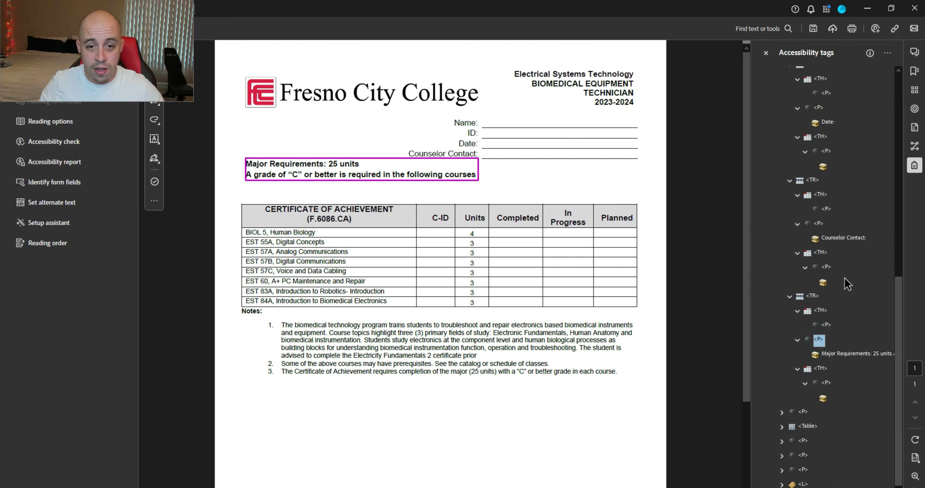
pyautogui.keyDown('ctrl'); pyautogui.click(818, 226); pyautogui.keyUp('ctrl')
pyautogui.keyDown('ctrl'); pyautogui.click(819, 108); pyautogui.keyUp('ctrl')
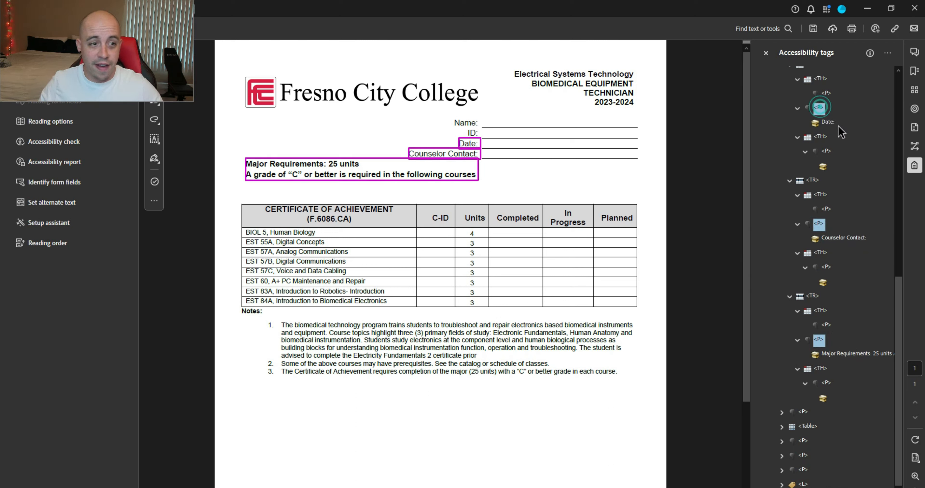
# Step: Paste the three paragraph tags directly below the H1 heading tag
pyautogui.scroll(10, 856, 204)
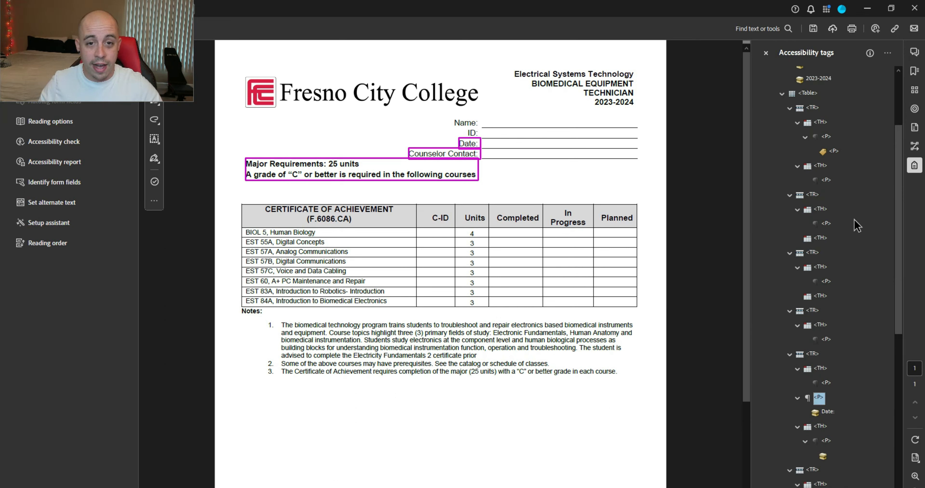
pyautogui.click(802, 136)
pyautogui.press('Left')
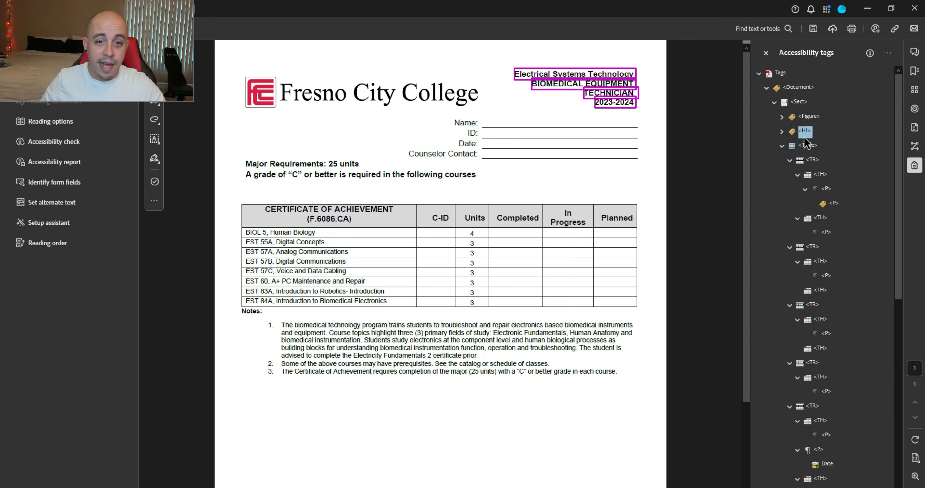
pyautogui.hotkey('ctrl', 'v')
# Step: Collapse the pasted Date, Counselor Contact and Major Requirements paragraph tags
pyautogui.press('Down')
pyautogui.press('Down')
pyautogui.press('Left')
pyautogui.press('Left')
pyautogui.press('Down')
pyautogui.press('Left')
pyautogui.press('Down')
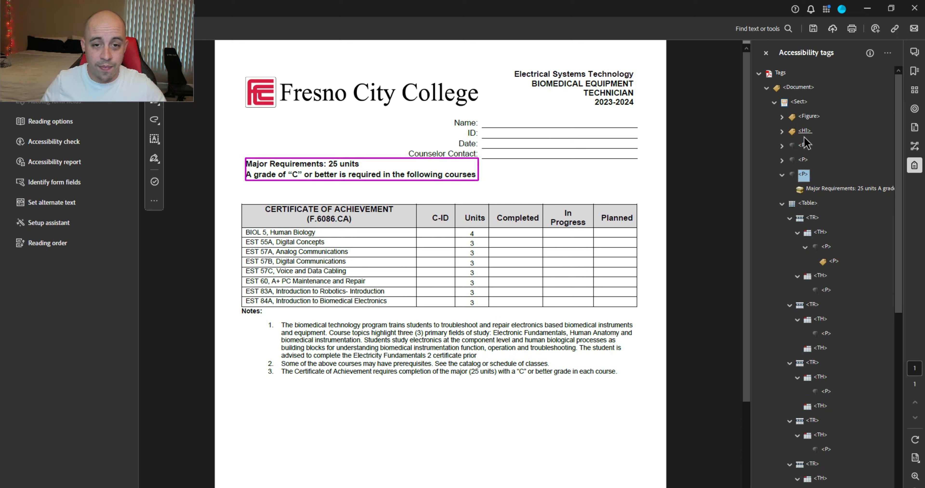
pyautogui.press('Left')
pyautogui.press('Down')
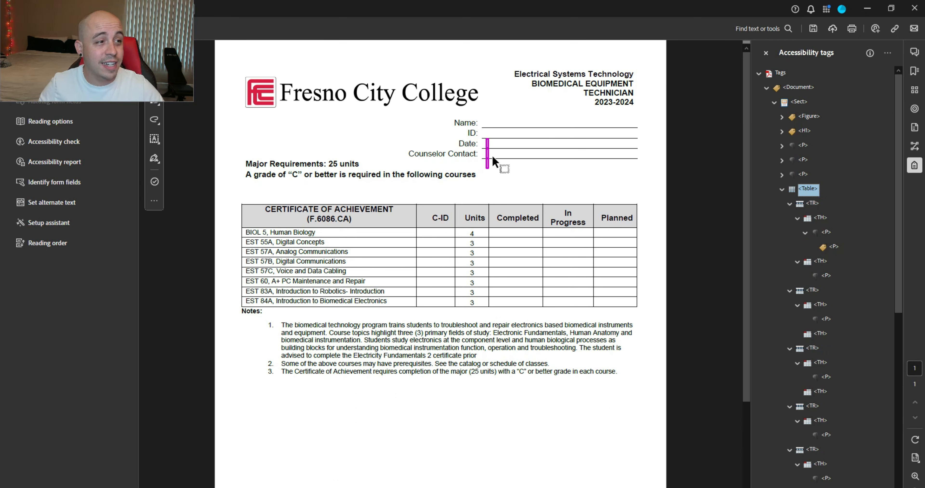
# Step: Change the empty content item in the first table to a Page-type artifact, then collapse the Table tag
pyautogui.scroll(-7, 844, 355)
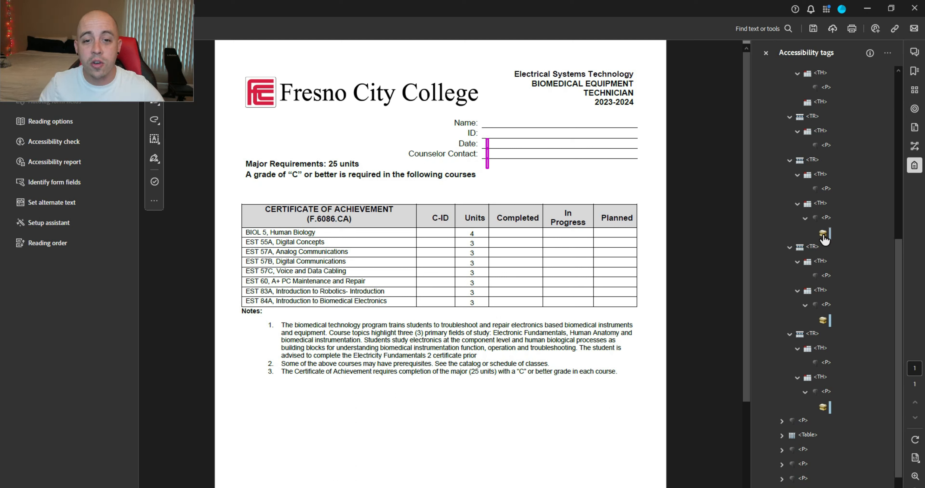
pyautogui.rightClick(823, 237)
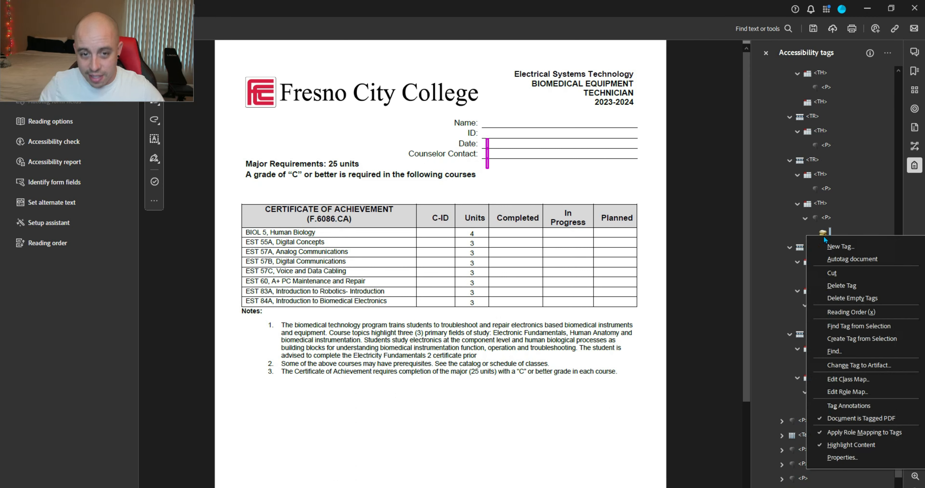
pyautogui.click(870, 365)
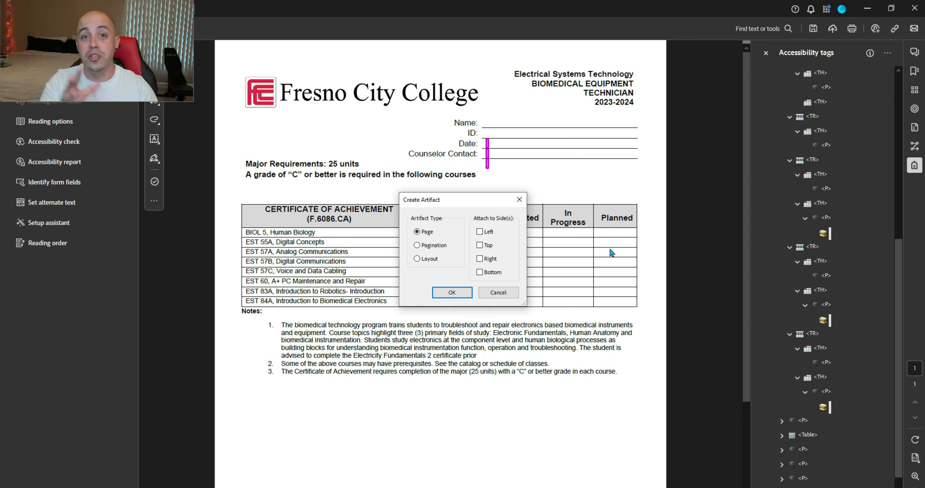
pyautogui.click(462, 295)
pyautogui.click(807, 189)
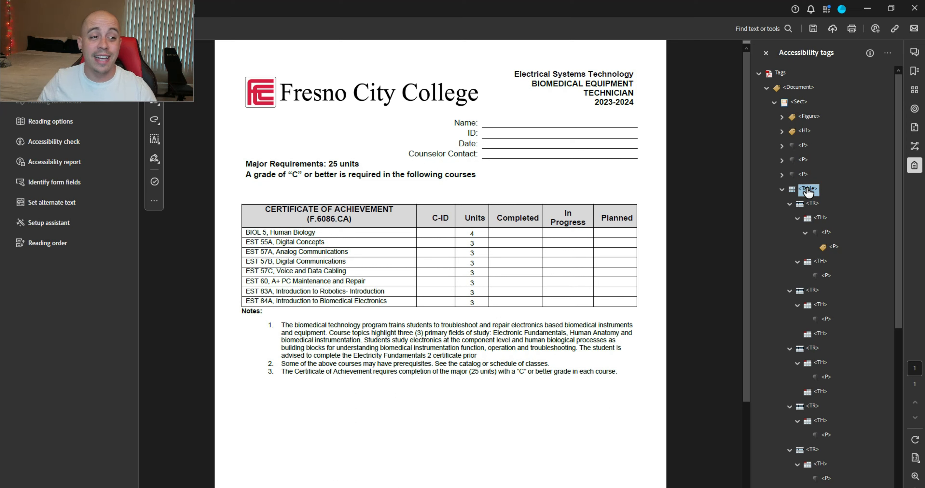
pyautogui.press('Left')
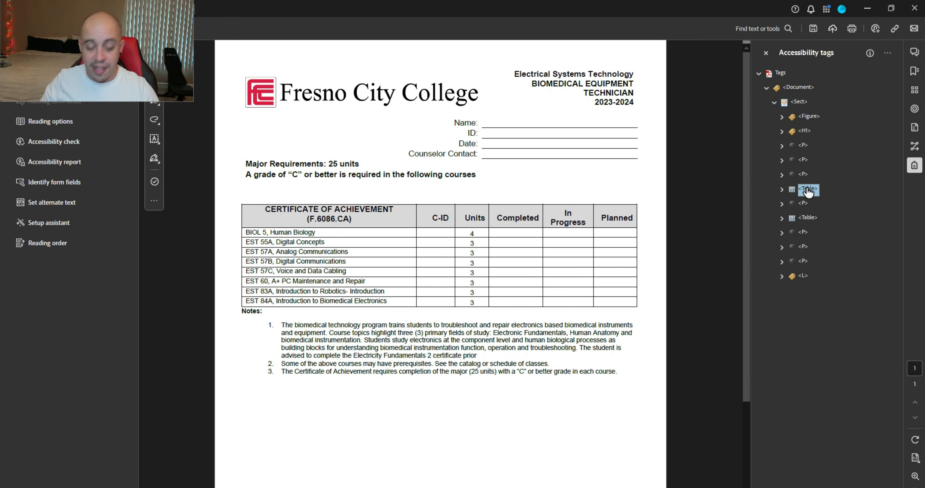
pyautogui.press('Delete')
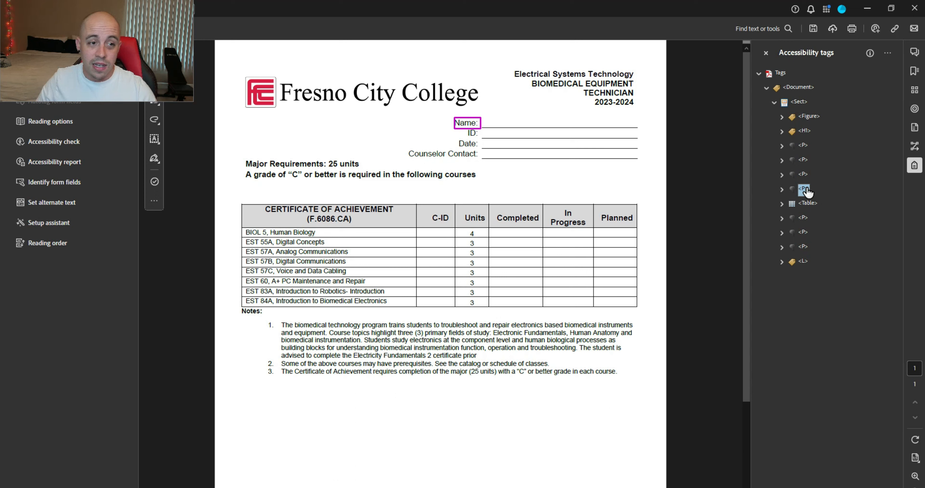
pyautogui.press('Up')
pyautogui.press('Up')
pyautogui.press('Up')
pyautogui.press('Up')
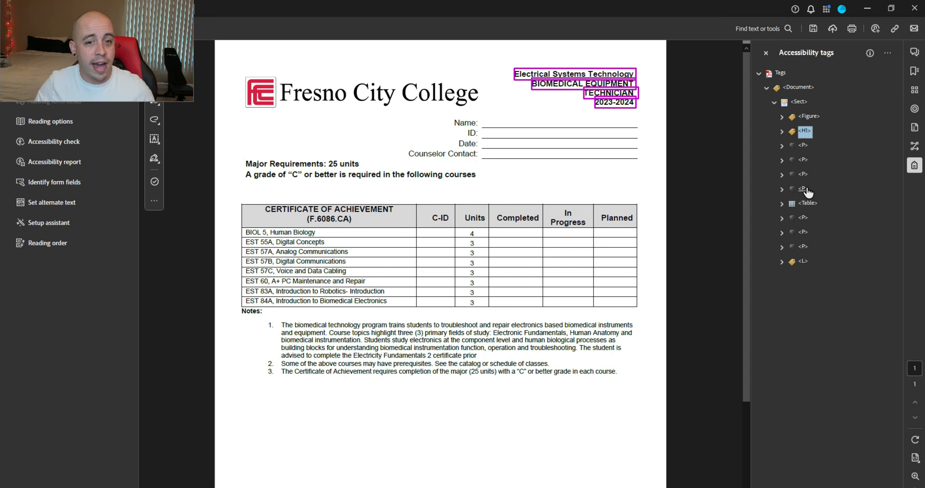
pyautogui.press('Down')
pyautogui.press('Down')
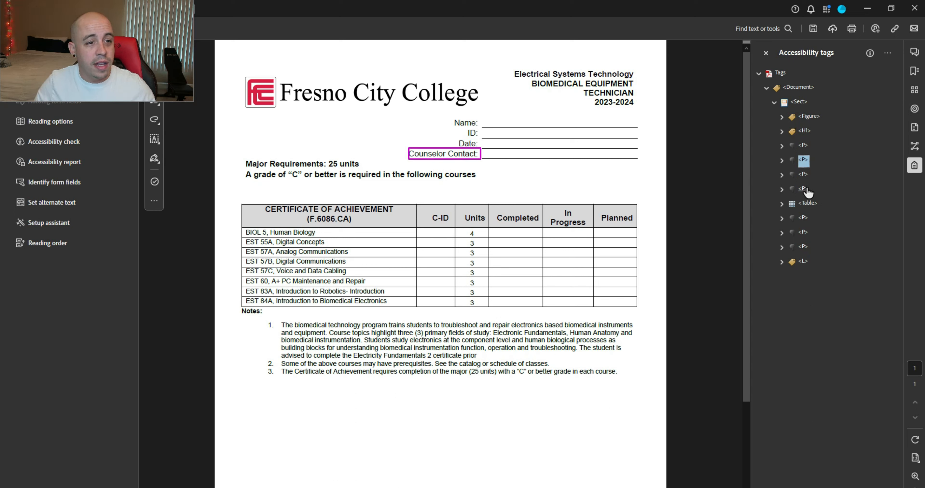
pyautogui.click(805, 189)
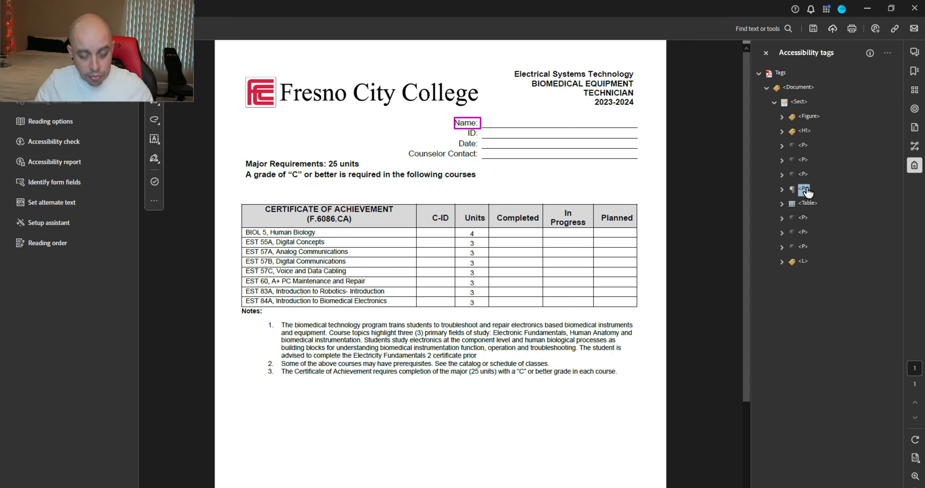
pyautogui.press('Up')
pyautogui.press('Up')
pyautogui.press('Up')
pyautogui.press('Up')
pyautogui.press('Down')
pyautogui.press('Down')
pyautogui.press('Down')
pyautogui.press('Down')
pyautogui.press('Down')
pyautogui.press('Down')
pyautogui.press('Down')
pyautogui.press('Down')
pyautogui.press('Down')
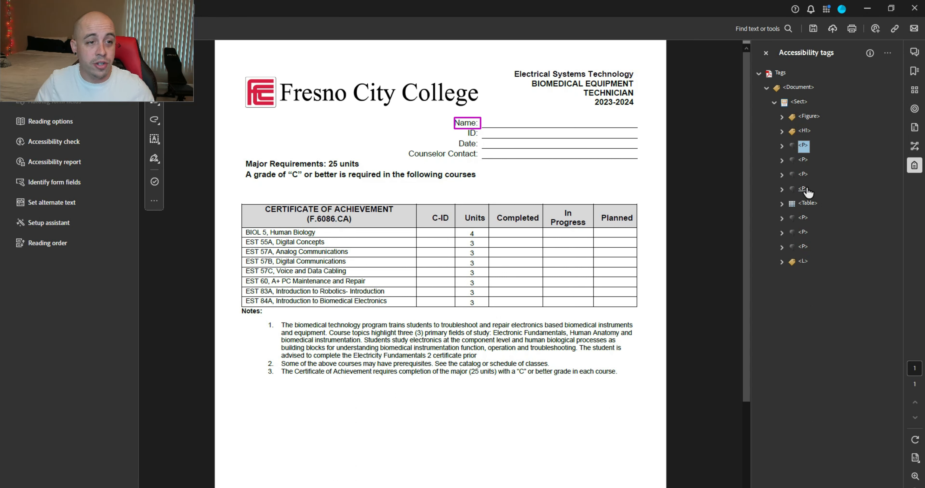
pyautogui.press('Up')
pyautogui.press('Up')
pyautogui.press('Up')
pyautogui.press('Up')
pyautogui.press('Up')
pyautogui.press('Up')
pyautogui.press('Up')
pyautogui.press('Up')
pyautogui.press('Up')
pyautogui.press('Up')
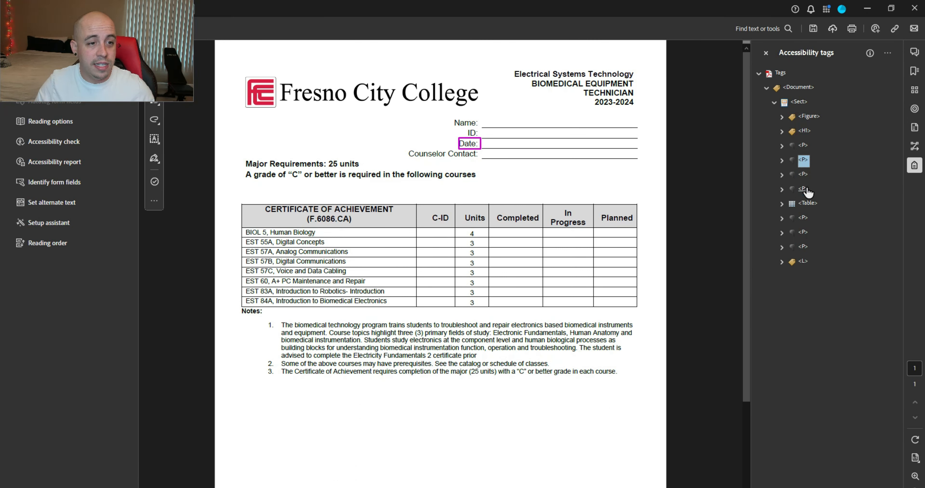
pyautogui.press('Down')
pyautogui.press('Down')
pyautogui.press('Down')
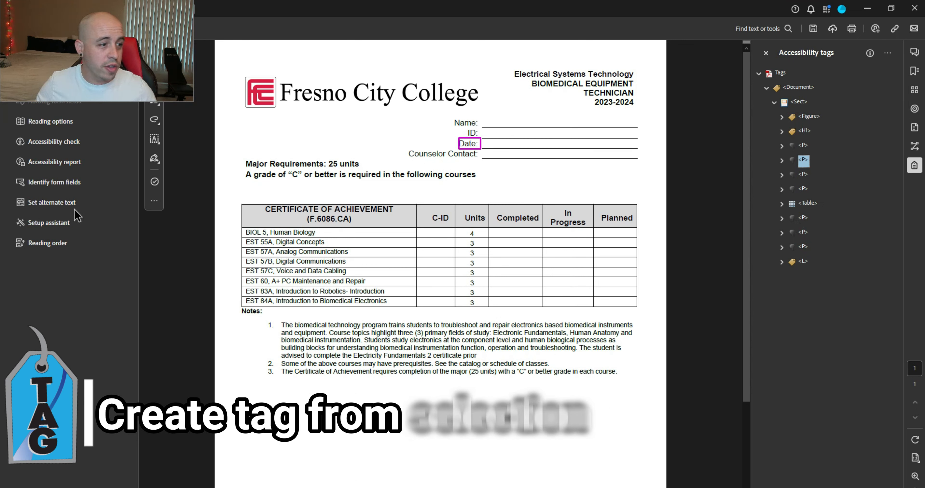
# Step: Box the ID: label with the Reading Order tool and tag it as Text/Paragraph
pyautogui.click(37, 243)
pyautogui.moveTo(462, 125); pyautogui.dragTo(487, 141)
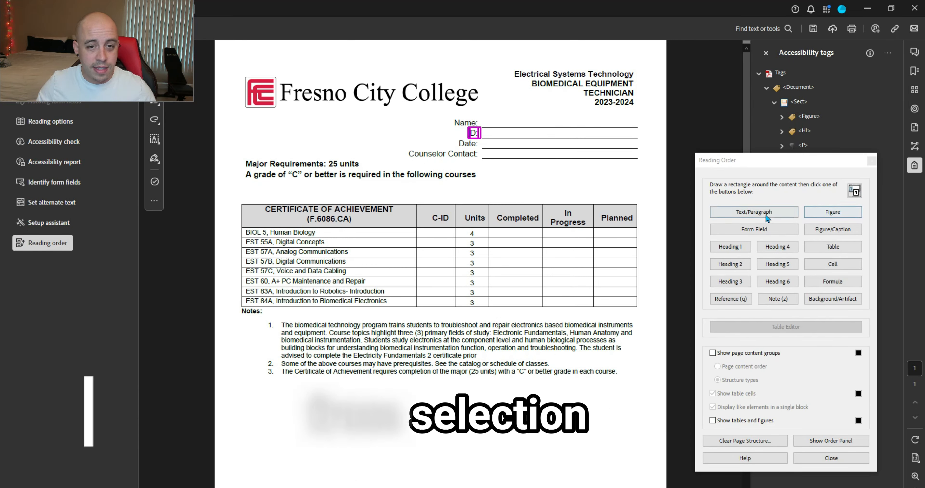
pyautogui.click(754, 211)
pyautogui.click(804, 146)
pyautogui.press('Down')
pyautogui.press('Down')
pyautogui.press('Down')
pyautogui.press('Down')
pyautogui.press('Down')
pyautogui.press('Down')
pyautogui.press('Down')
pyautogui.press('Down')
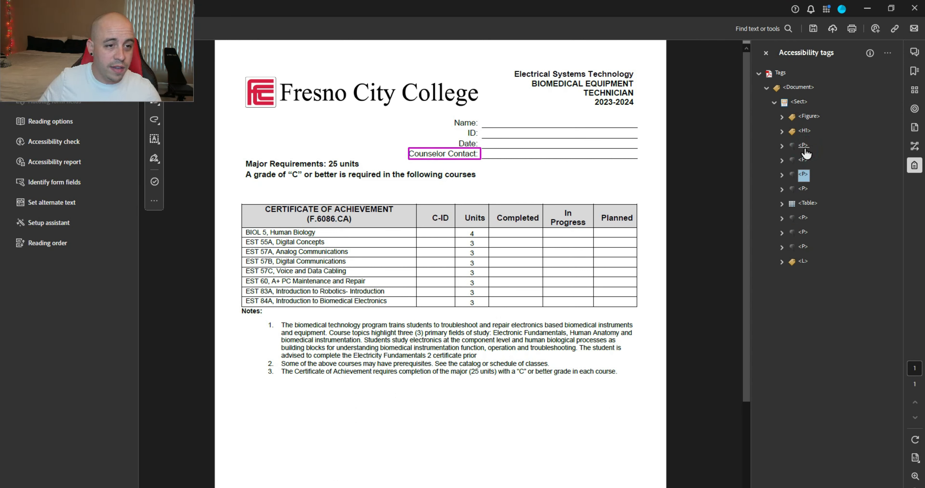
pyautogui.press('Left')
pyautogui.press('Up')
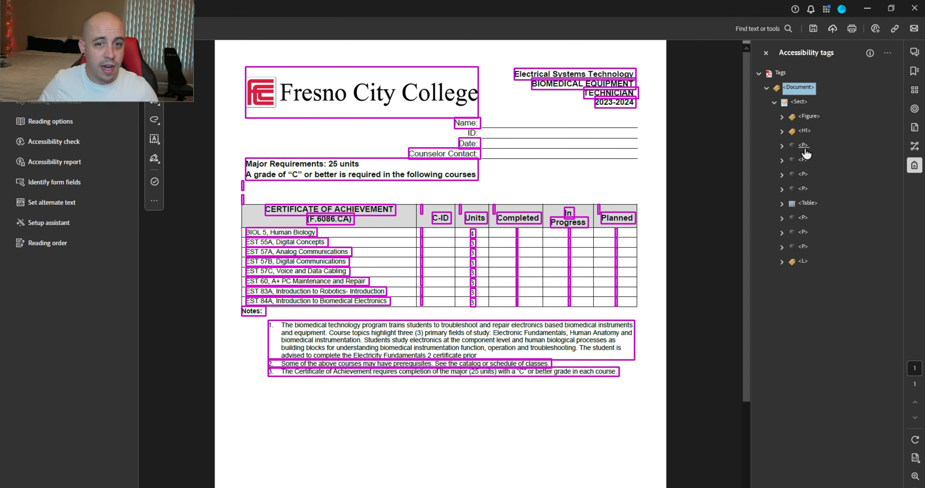
pyautogui.press('Down')
pyautogui.press('Down')
pyautogui.press('Down')
pyautogui.press('Down')
pyautogui.press('Down')
pyautogui.press('Up')
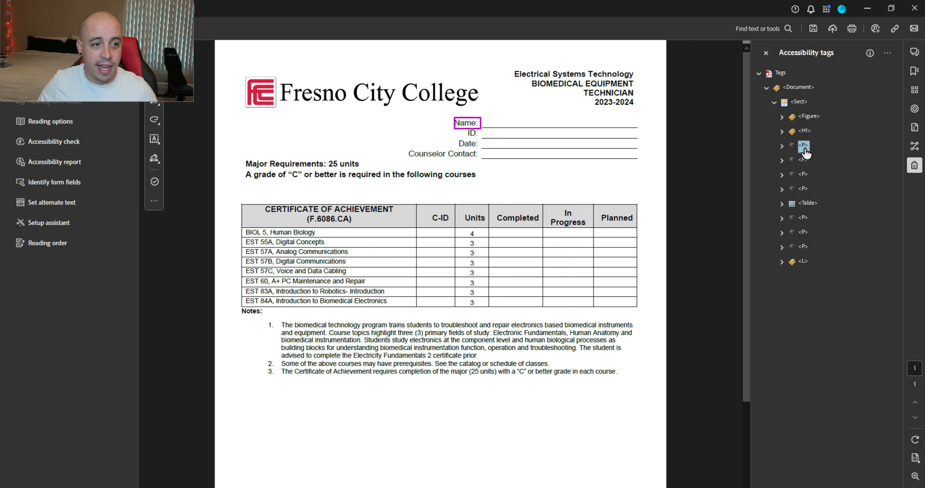
# Step: Add a new P tag after Name and fill it using Create Tag from Selection on the ID: text
pyautogui.rightClick(800, 152)
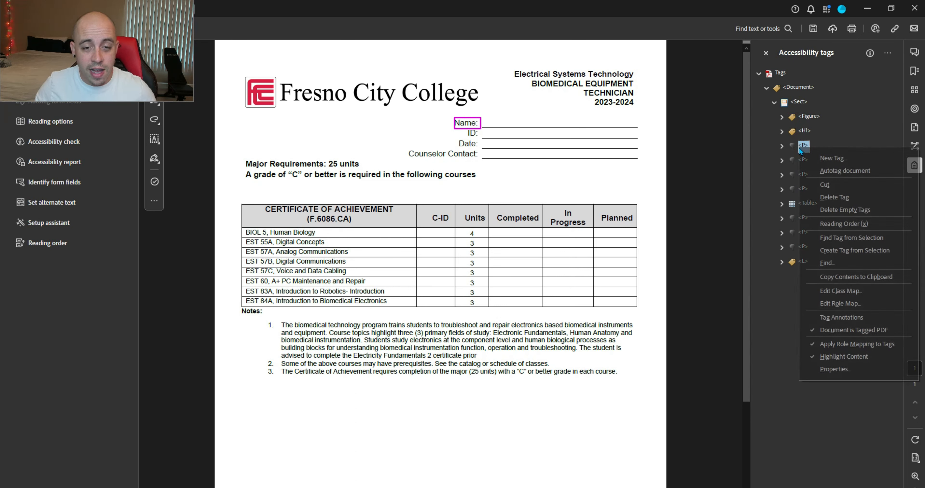
pyautogui.click(853, 153)
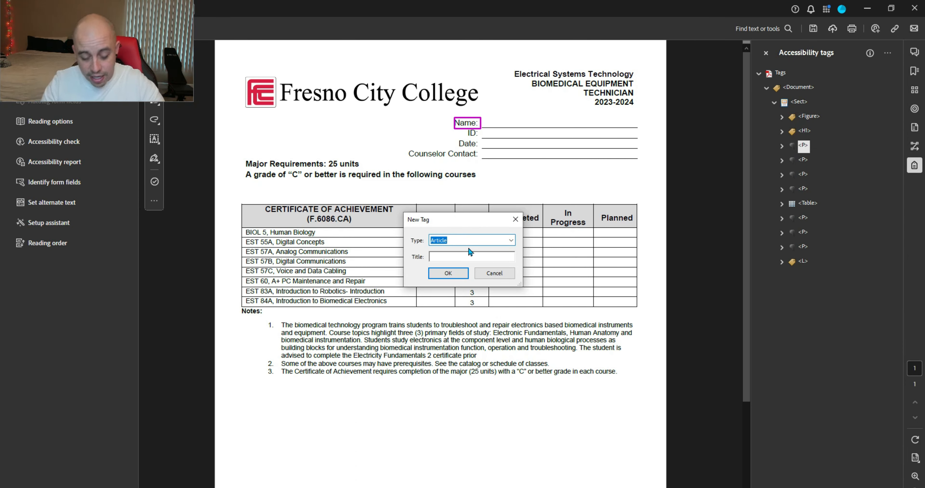
pyautogui.write('P')
pyautogui.press('Return')
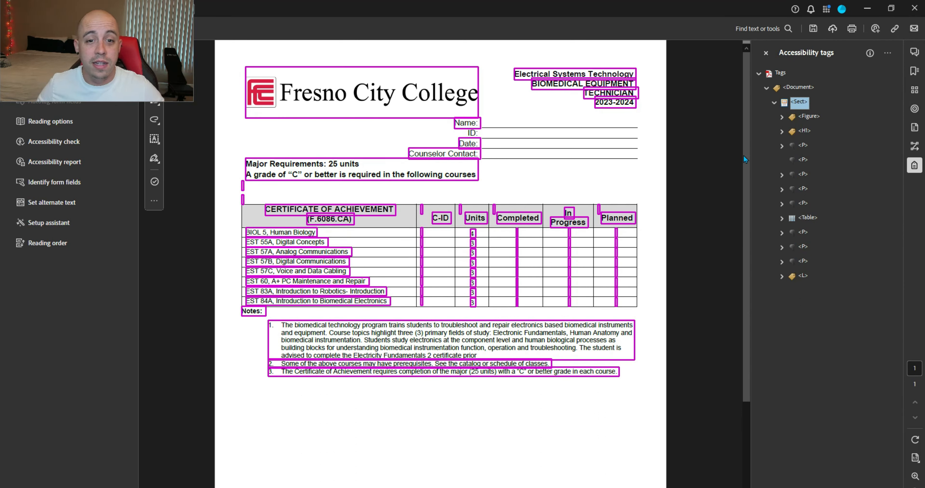
pyautogui.moveTo(466, 132); pyautogui.dragTo(479, 133)
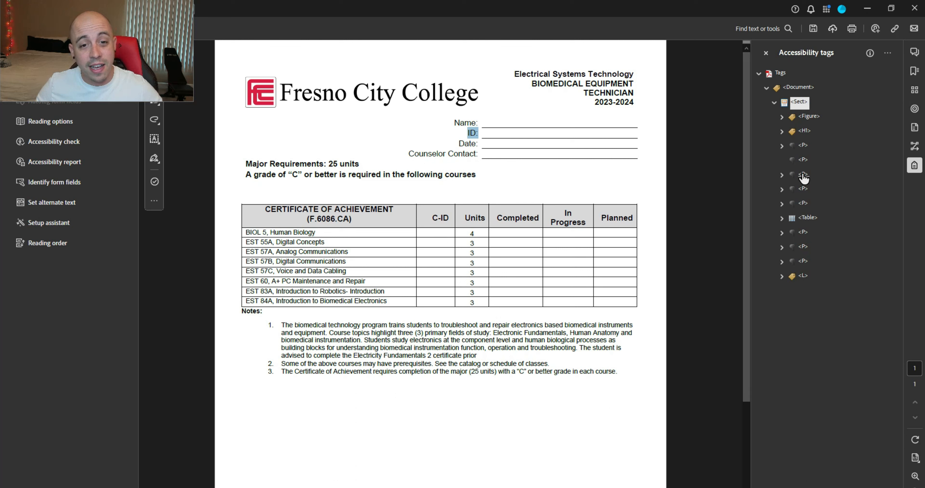
pyautogui.click(803, 161)
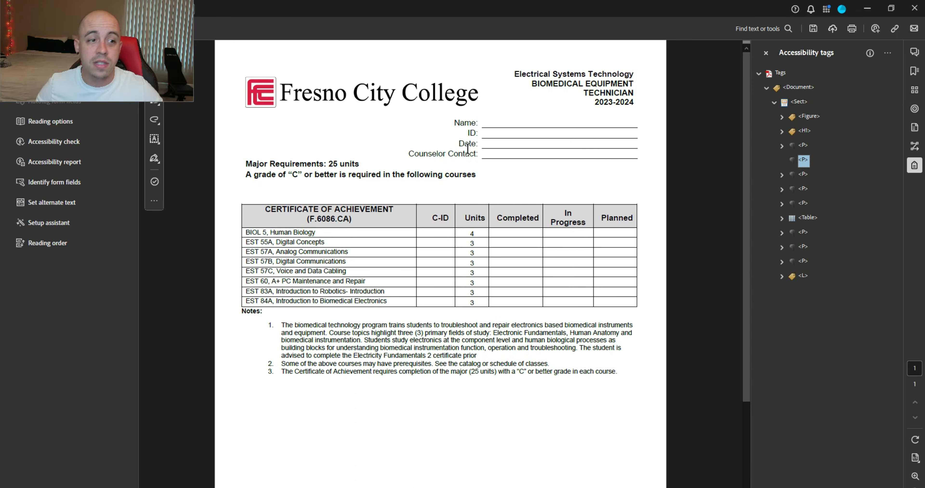
pyautogui.moveTo(476, 132); pyautogui.dragTo(480, 134)
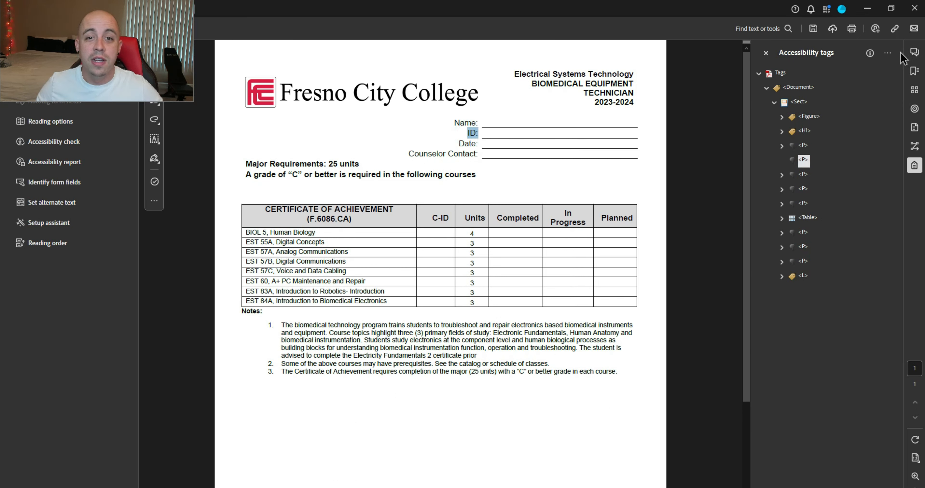
pyautogui.click(888, 52)
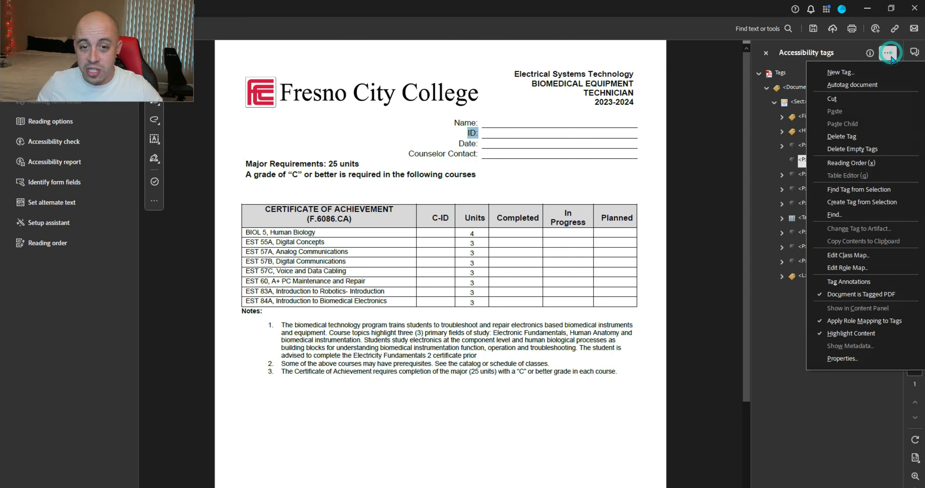
pyautogui.click(890, 204)
# Step: Check the paragraph order: Name, ID, Date, Counselor Contact, Major Requirements
pyautogui.click(803, 147)
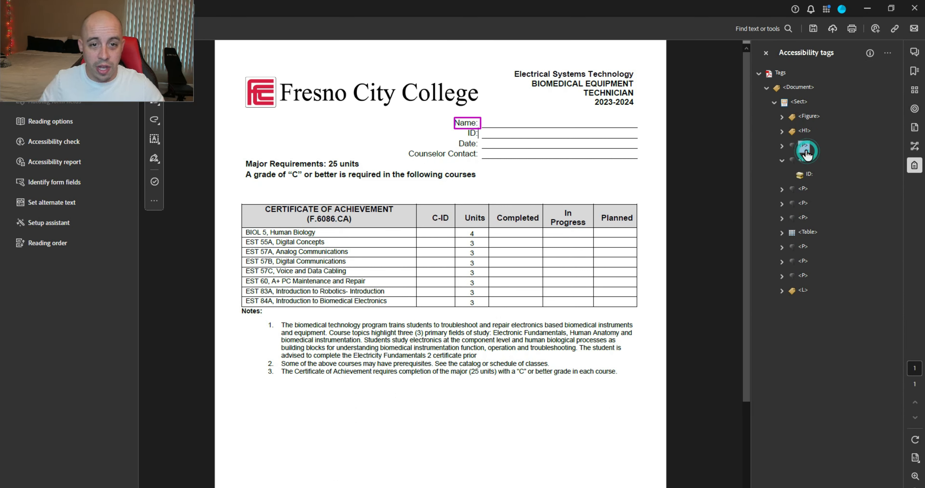
pyautogui.press('Up')
pyautogui.press('Up')
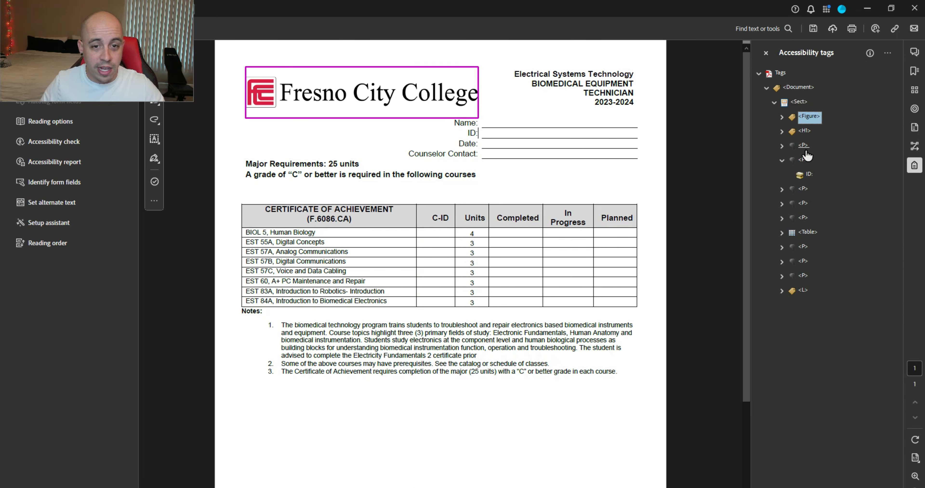
pyautogui.press('Down')
pyautogui.press('Down')
pyautogui.press('Down')
pyautogui.press('Left')
pyautogui.press('Up')
pyautogui.press('Down')
pyautogui.press('Down')
pyautogui.press('Down')
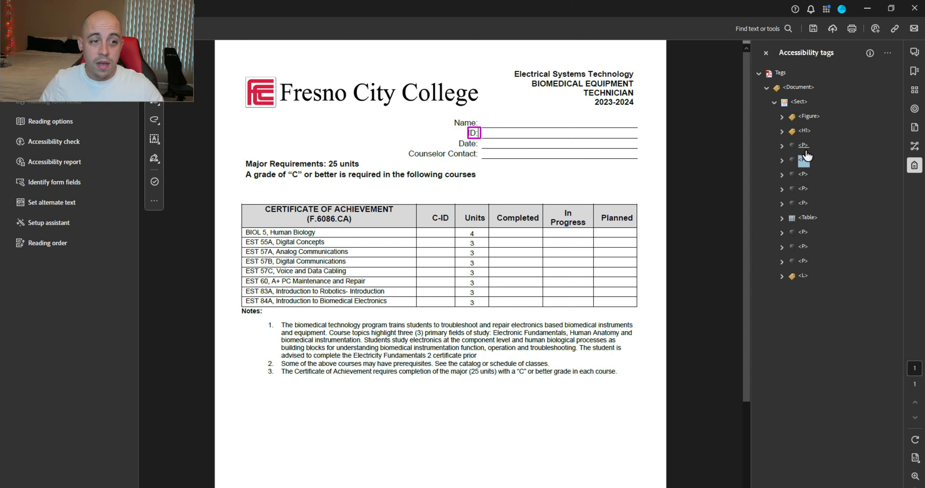
pyautogui.press('Down')
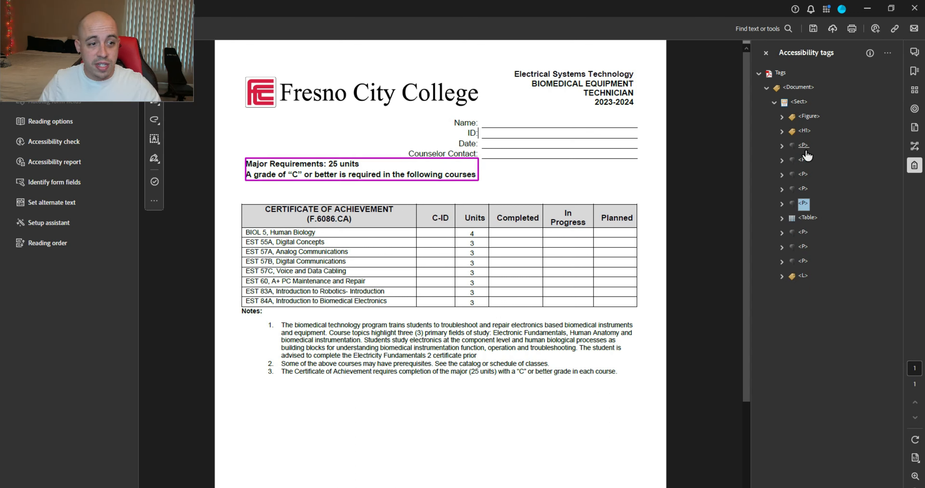
pyautogui.press('F2')
pyautogui.write('H')
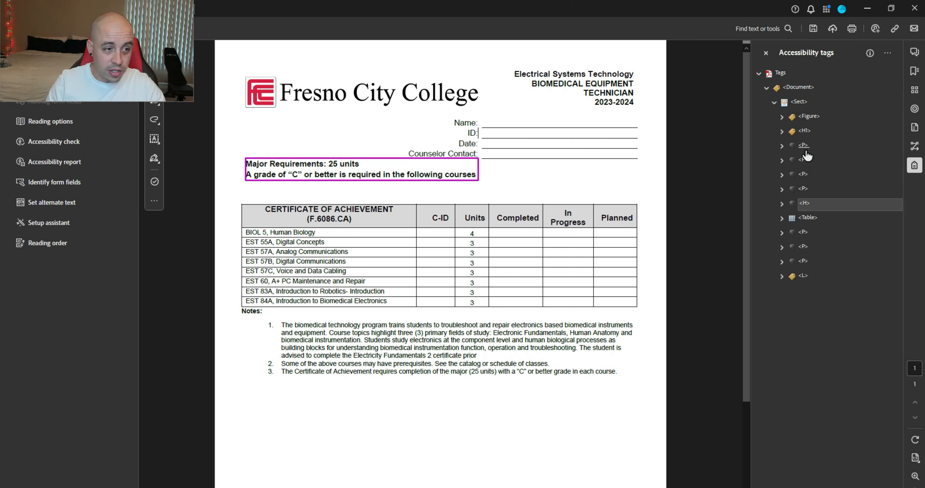
pyautogui.write('2')
pyautogui.press('Return')
pyautogui.press('Down')
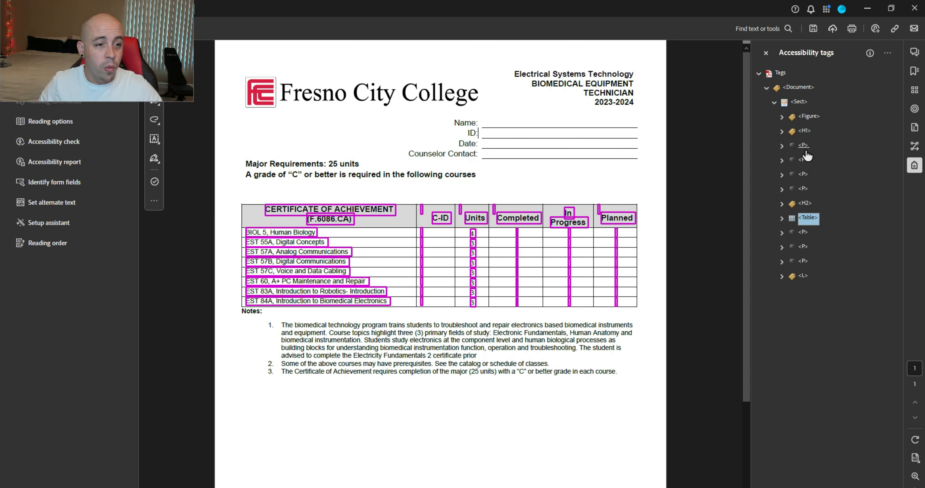
pyautogui.press('Down')
pyautogui.press('Down')
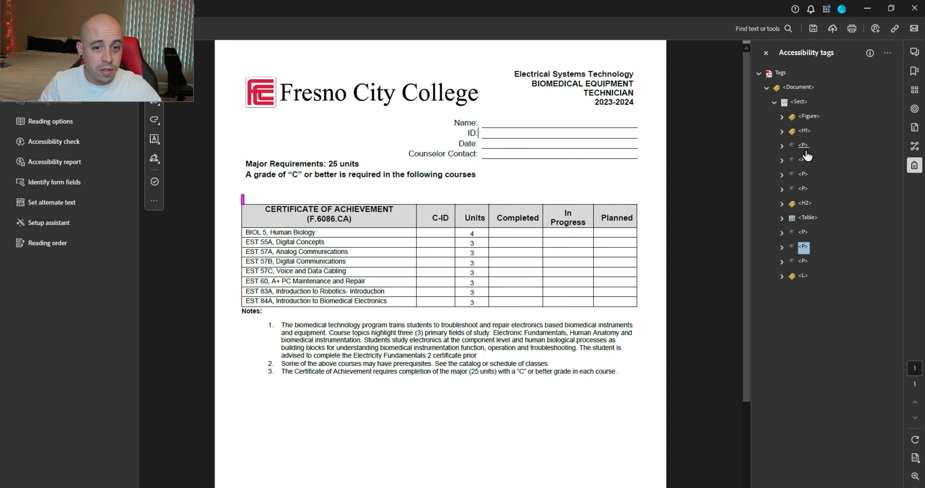
pyautogui.press('Up')
pyautogui.press('Right')
pyautogui.press('Right')
pyautogui.press('Down')
pyautogui.press('Right')
pyautogui.press('Right')
pyautogui.press('Down')
pyautogui.press('Down')
pyautogui.press('Up')
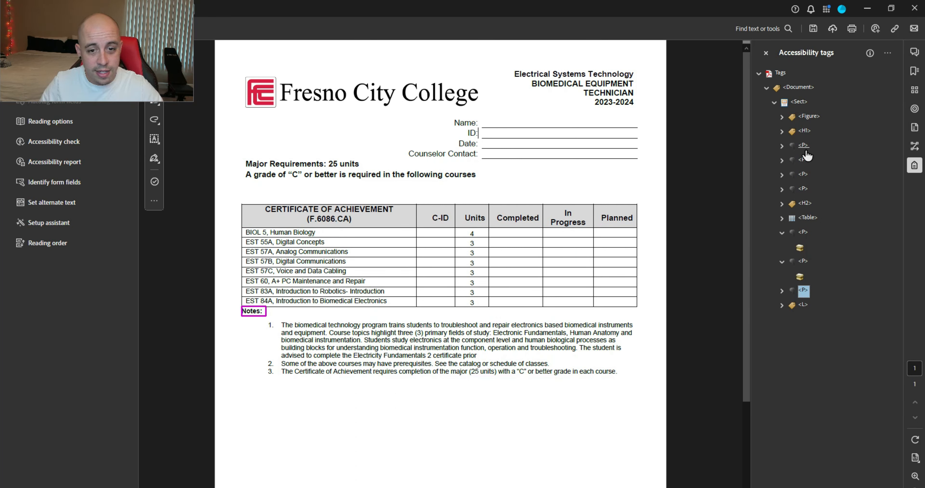
pyautogui.click(797, 277)
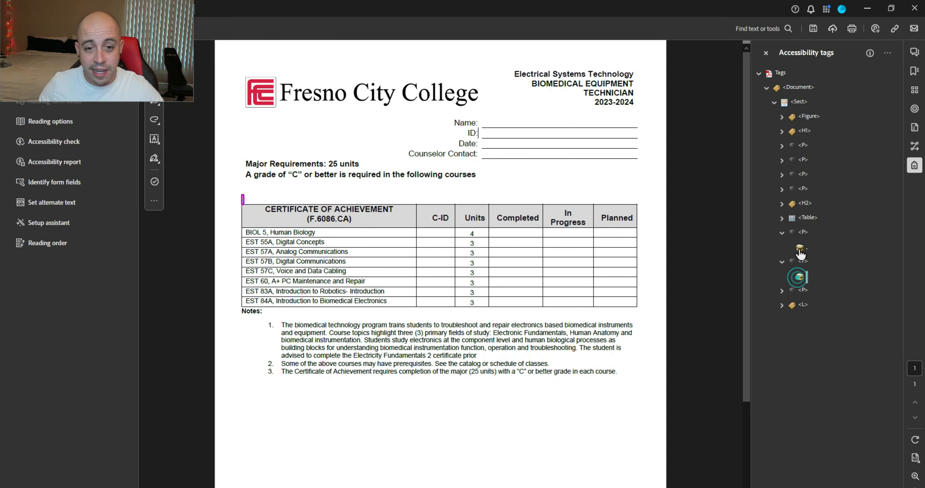
pyautogui.keyDown('ctrl'); pyautogui.click(799, 250); pyautogui.keyUp('ctrl')
pyautogui.rightClick(799, 250)
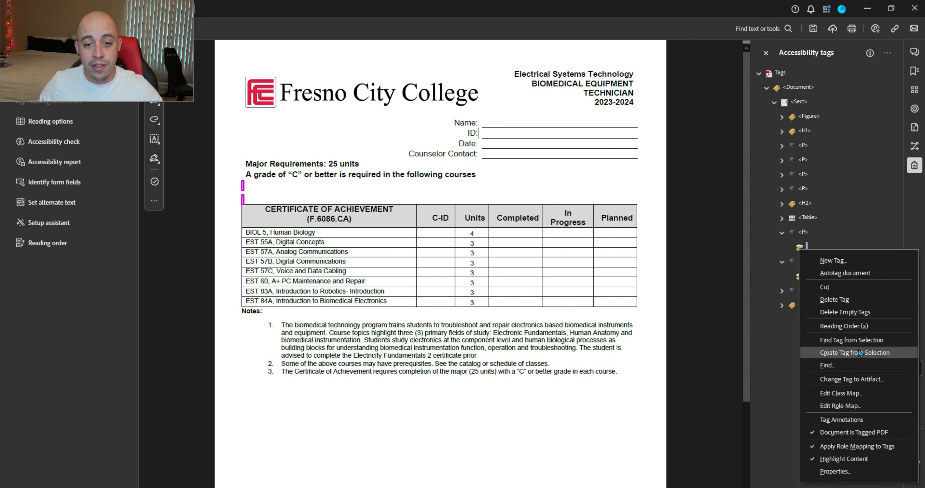
pyautogui.click(859, 351)
pyautogui.rightClick(802, 255)
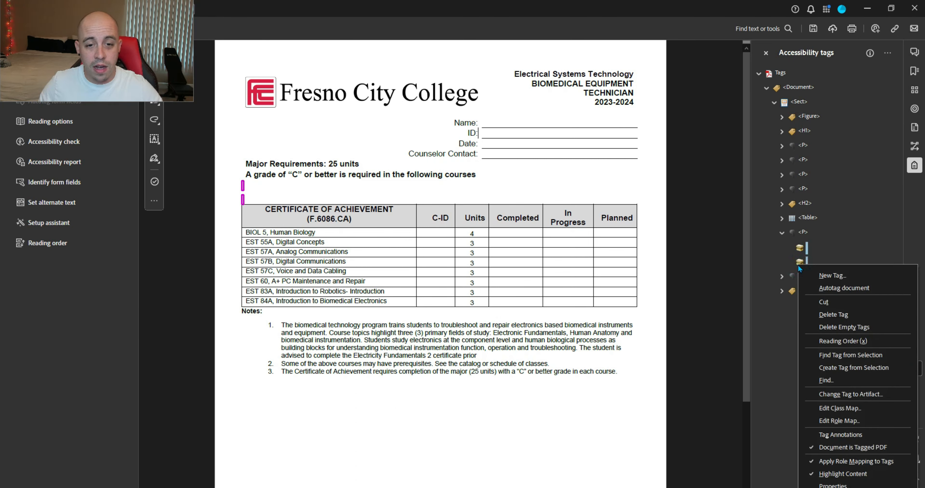
pyautogui.click(854, 393)
pyautogui.click(451, 292)
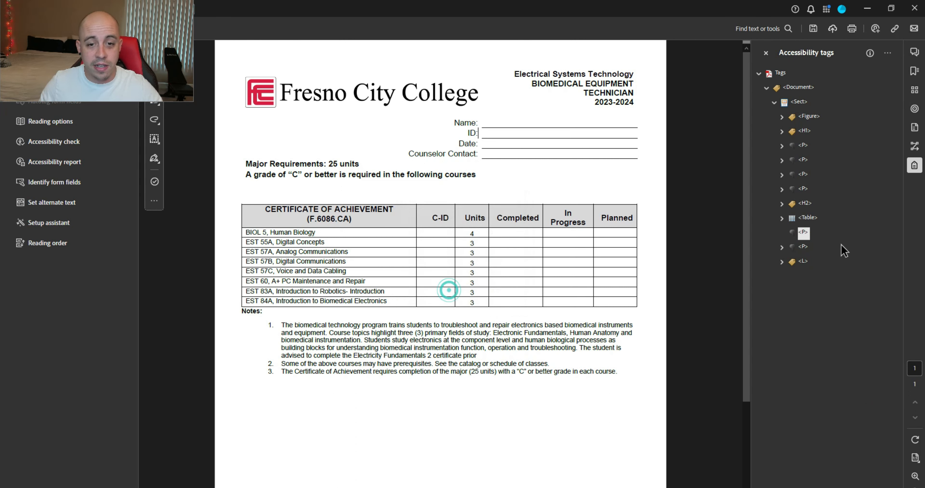
pyautogui.click(806, 132)
pyautogui.press('Down')
pyautogui.press('Down')
pyautogui.press('Down')
pyautogui.press('Down')
pyautogui.press('Down')
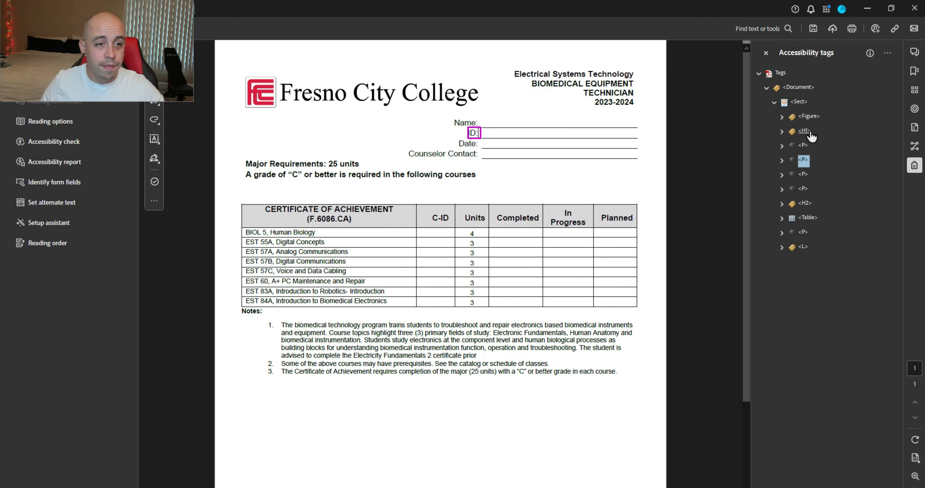
pyautogui.press('Up')
pyautogui.press('Up')
pyautogui.press('Up')
pyautogui.press('Up')
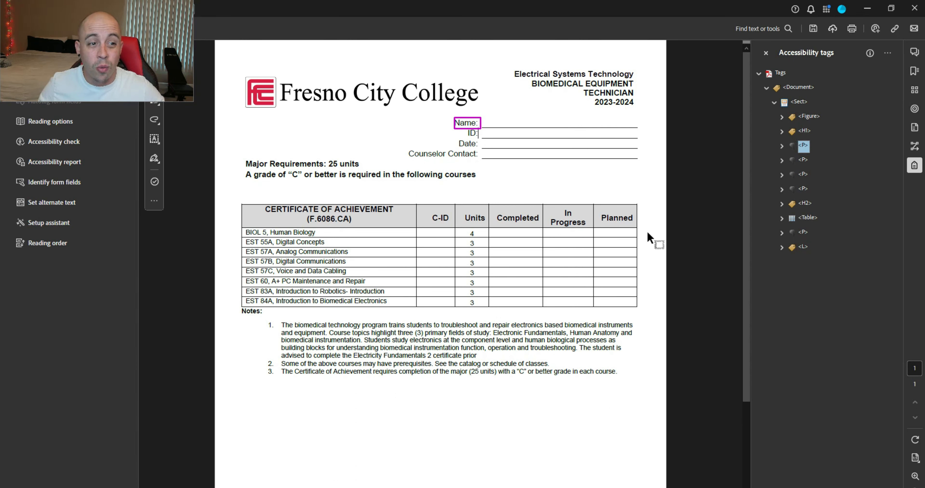
pyautogui.press('Down')
pyautogui.press('Down')
pyautogui.press('Down')
pyautogui.press('Down')
pyautogui.press('Down')
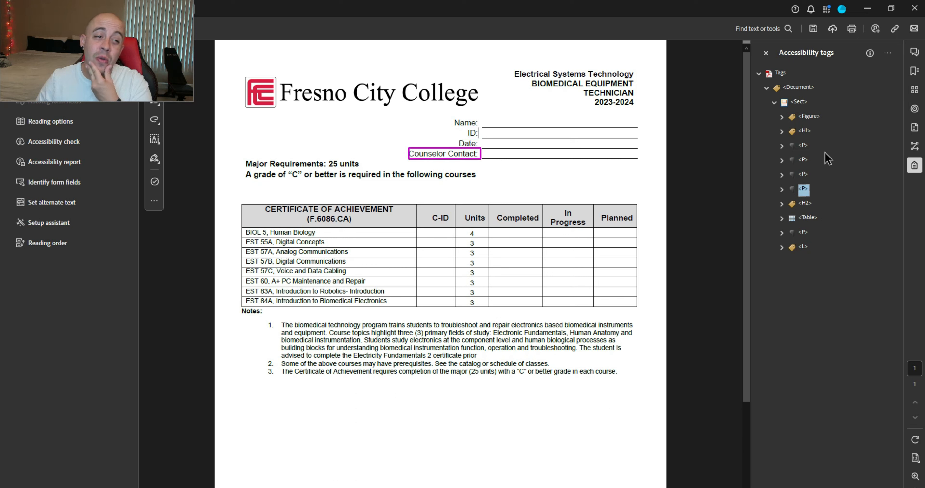
# Step: Expand the course table's header row and inspect the C-ID, Units, Completed, In Progress and Planned cell tags
pyautogui.press('Right')
pyautogui.press('Down')
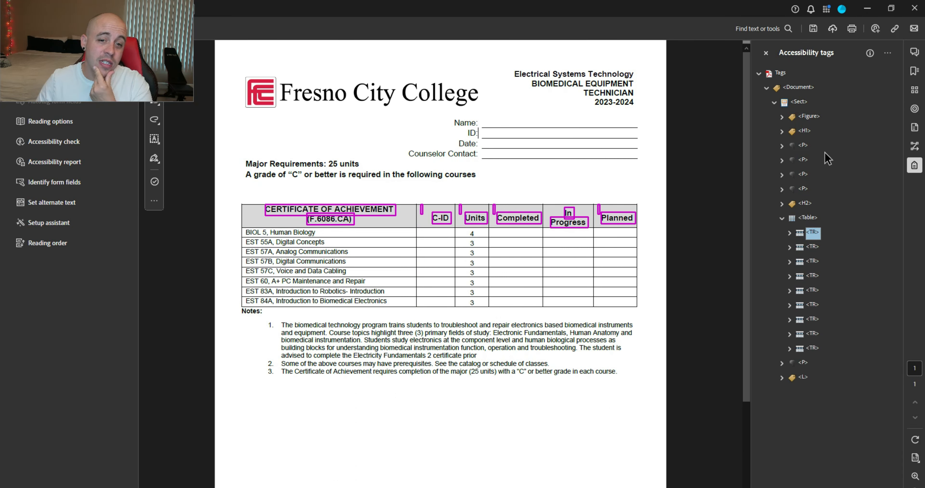
pyautogui.press('Down')
pyautogui.press('Up')
pyautogui.press('Right')
pyautogui.press('Down')
pyautogui.press('Down')
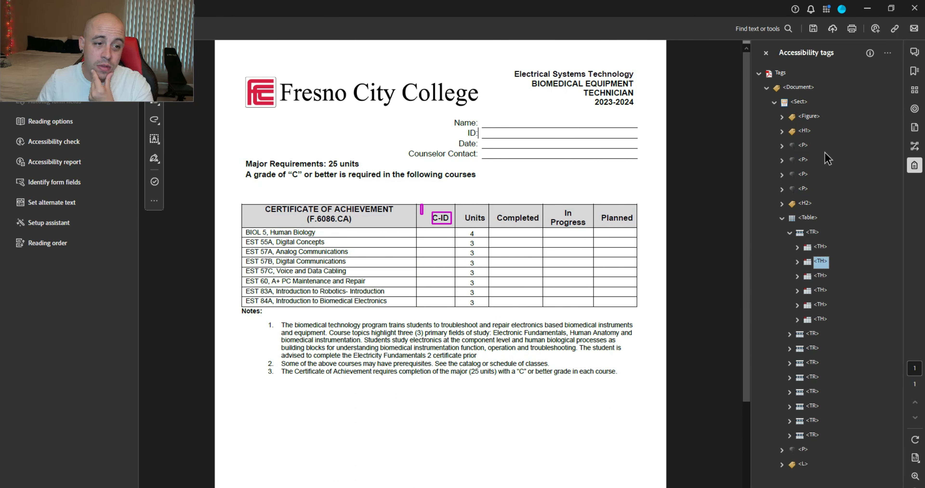
pyautogui.press('Down')
pyautogui.press('Down')
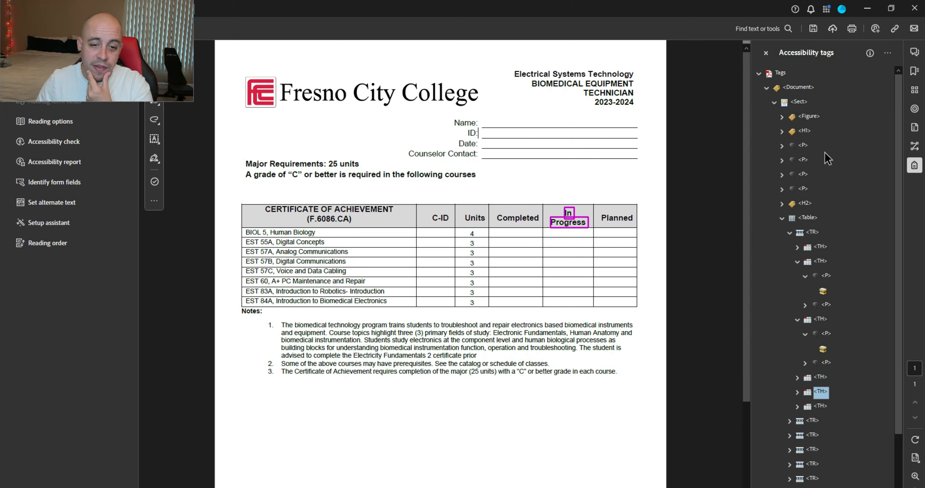
pyautogui.press('Up')
pyautogui.press('Right')
pyautogui.press('Down')
pyautogui.press('Right')
pyautogui.press('Down')
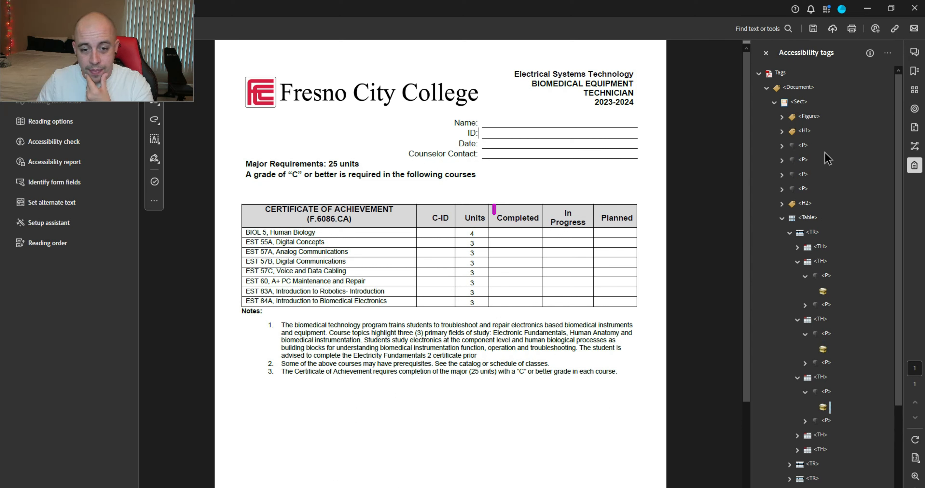
pyautogui.press('Down')
pyautogui.press('Down')
pyautogui.press('Up')
pyautogui.press('Right')
pyautogui.press('Down')
pyautogui.press('Right')
pyautogui.press('Down')
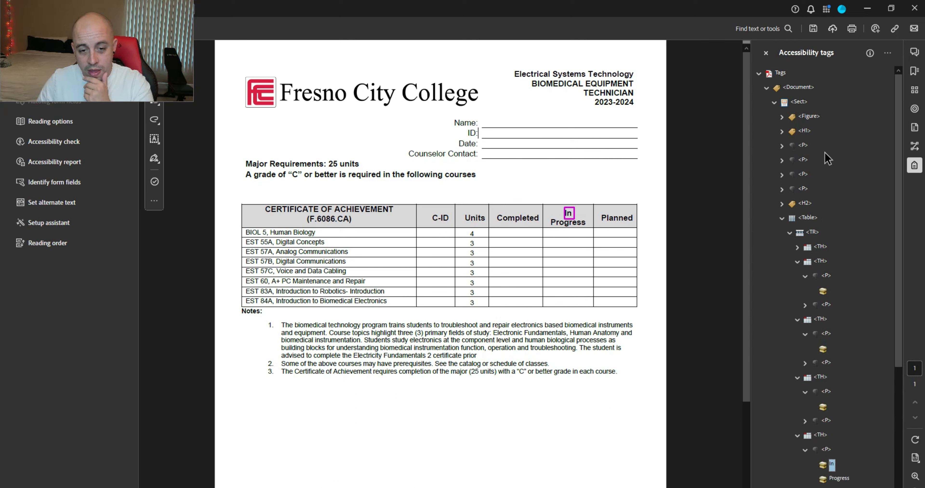
pyautogui.press('Left')
pyautogui.press('Left')
pyautogui.press('Down')
pyautogui.press('Right')
pyautogui.press('Down')
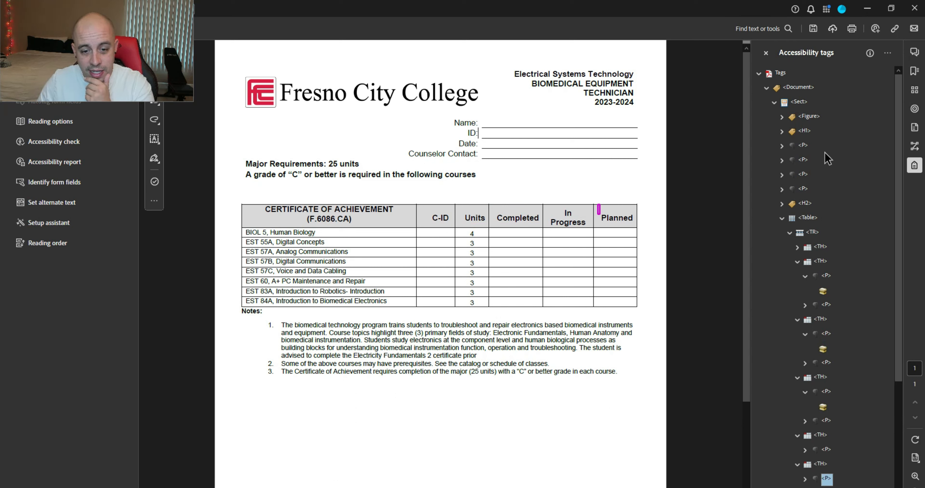
pyautogui.press('Right')
pyautogui.press('Down')
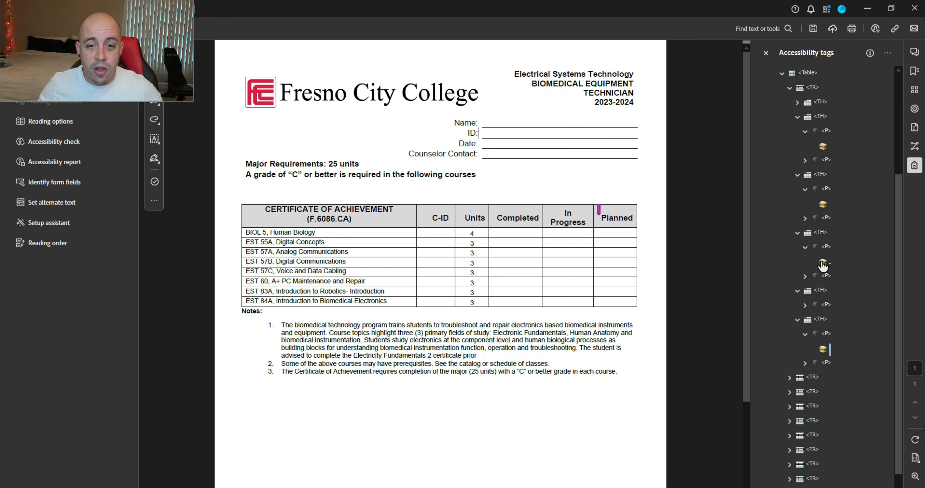
# Step: Convert the empty content in the Completed, Units and C-ID header cells to page artifacts
pyautogui.keyDown('ctrl'); pyautogui.click(823, 263); pyautogui.keyUp('ctrl')
pyautogui.keyDown('ctrl'); pyautogui.click(822, 204); pyautogui.keyUp('ctrl')
pyautogui.keyDown('ctrl'); pyautogui.click(823, 146); pyautogui.keyUp('ctrl')
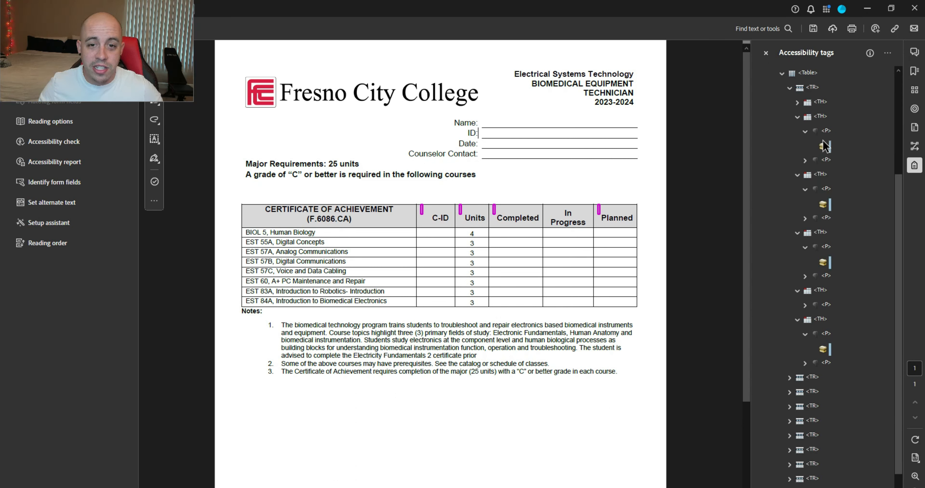
pyautogui.rightClick(824, 146)
pyautogui.click(862, 277)
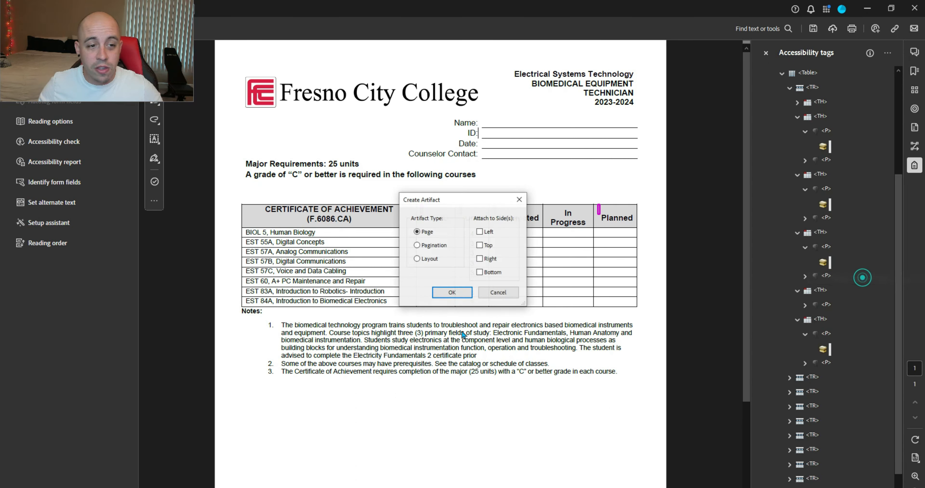
pyautogui.click(451, 292)
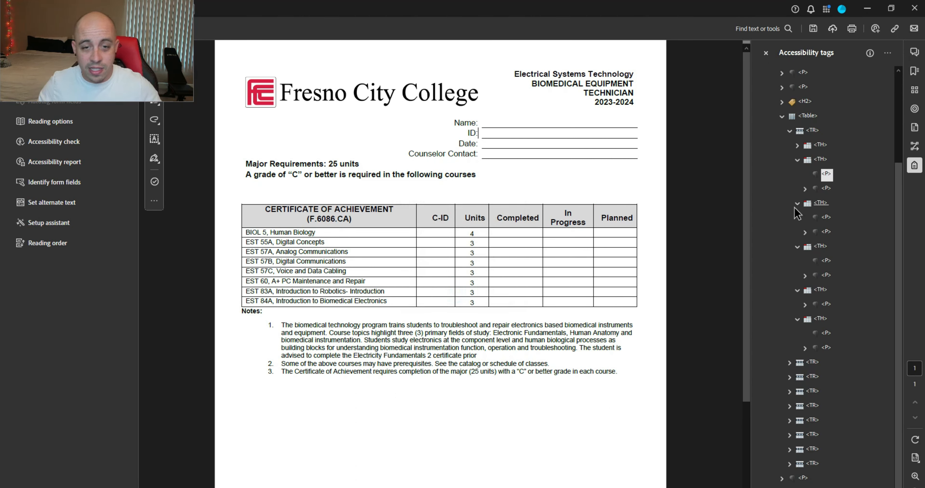
# Step: Delete the empty paragraph tags under the header cells, including the one under Planned
pyautogui.press('Delete')
pyautogui.click(827, 219)
pyautogui.press('Delete')
pyautogui.click(828, 262)
pyautogui.press('Delete')
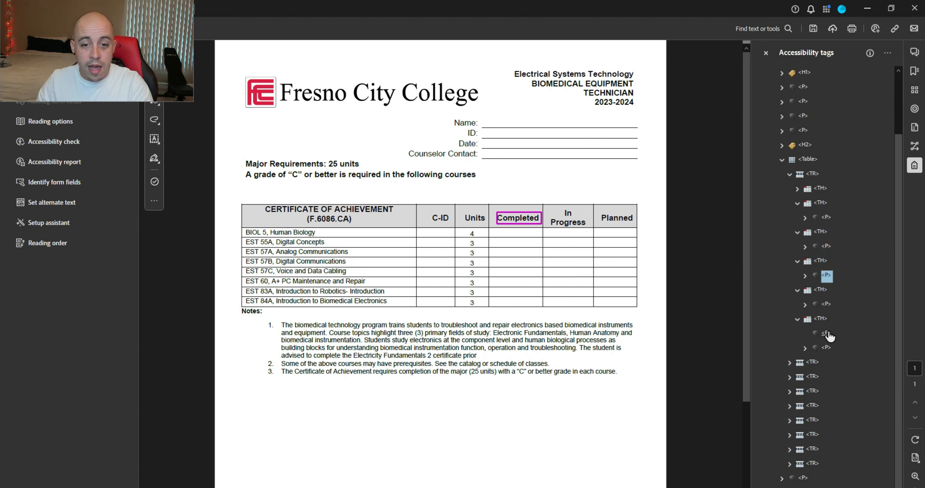
pyautogui.click(828, 335)
pyautogui.press('Delete')
pyautogui.click(822, 203)
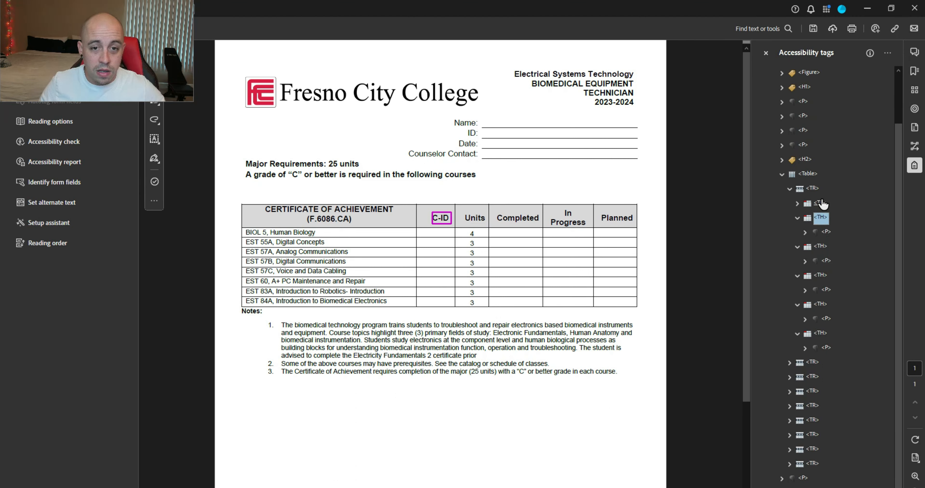
# Step: Collapse the header row's cell tags after the cleanup
pyautogui.press('Up')
pyautogui.press('Up')
pyautogui.press('Left')
pyautogui.press('Right')
pyautogui.press('Down')
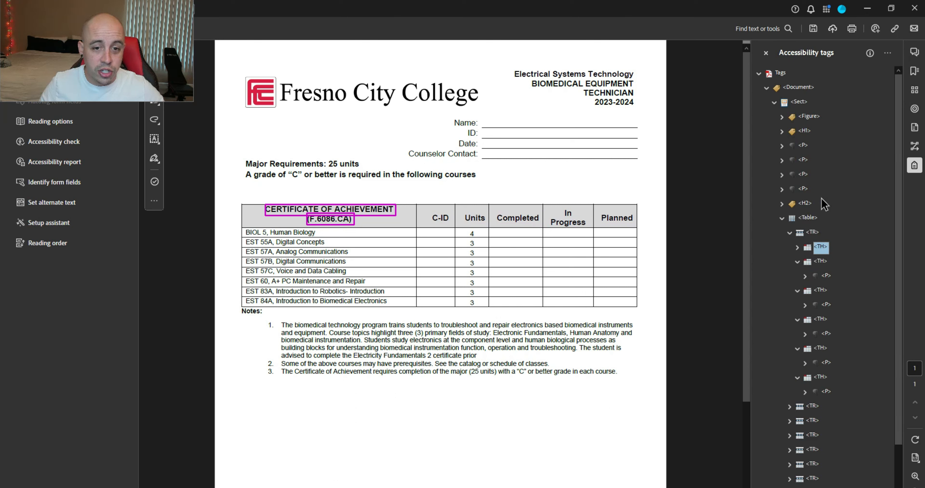
pyautogui.press('Down')
pyautogui.press('Left')
pyautogui.press('Down')
pyautogui.press('Left')
pyautogui.press('Down')
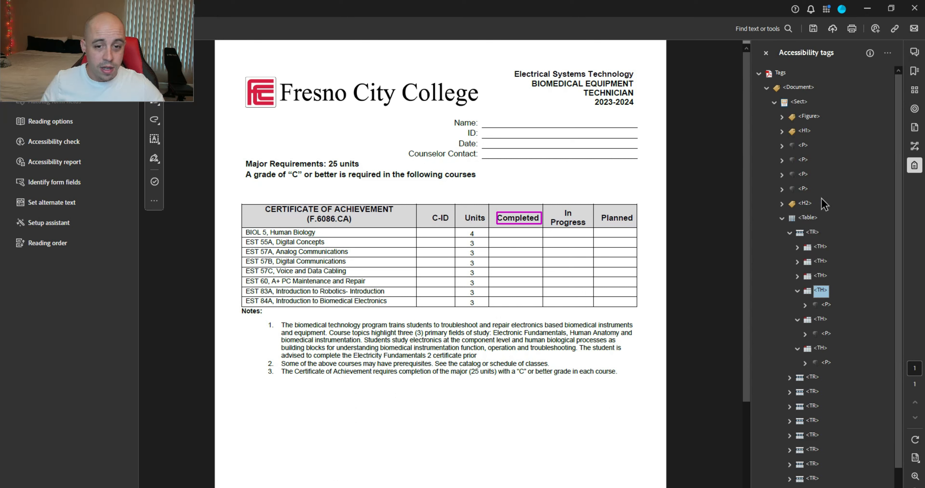
pyautogui.press('Left')
pyautogui.press('Down')
pyautogui.press('Left')
# Step: Inspect the BIOL 5 and EST 55A row tags and select BIOL 5's five data cells together
pyautogui.press('Down')
pyautogui.press('Left')
pyautogui.press('Down')
pyautogui.press('Right')
pyautogui.press('Down')
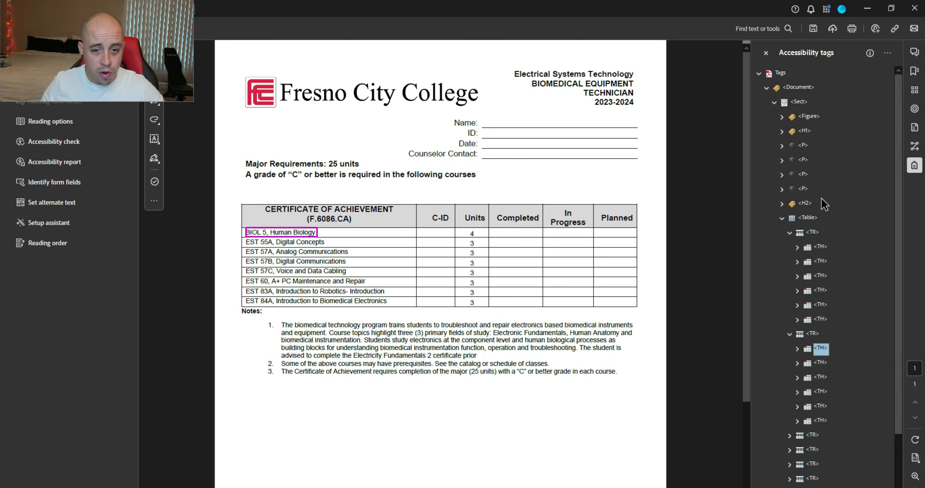
pyautogui.press('Right')
pyautogui.press('Down')
pyautogui.press('Left')
pyautogui.press('Left')
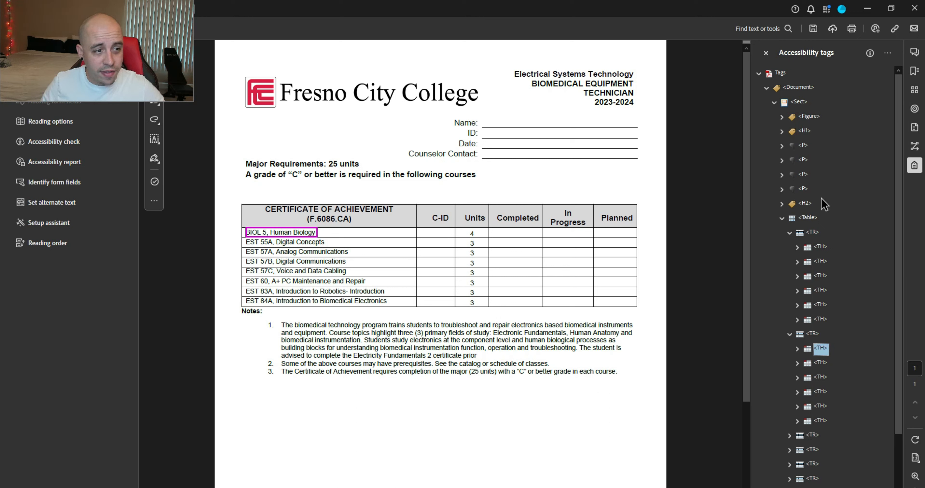
pyautogui.press('Down')
pyautogui.press('Down')
pyautogui.press('Up')
pyautogui.press('Down')
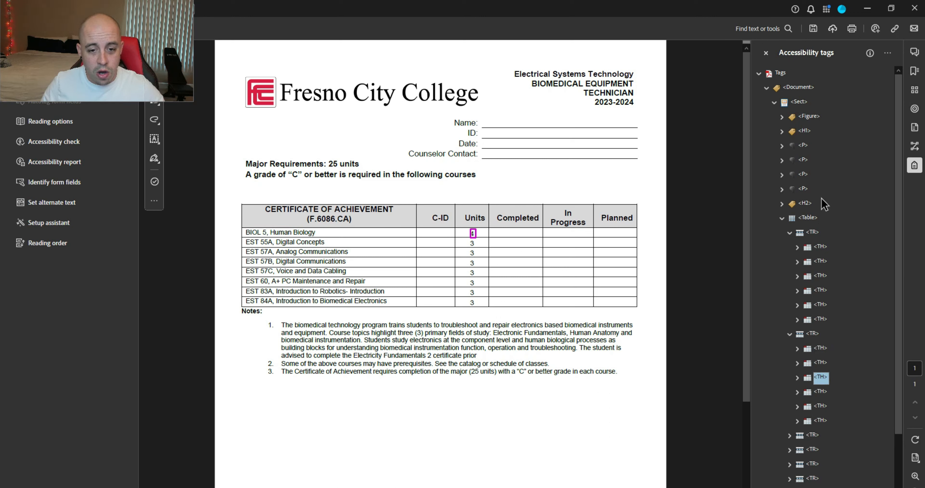
pyautogui.press('Down')
pyautogui.press('Down')
pyautogui.press('Down')
pyautogui.press('Down')
pyautogui.press('Right')
pyautogui.press('Down')
pyautogui.press('Down')
pyautogui.press('Down')
pyautogui.press('Down')
pyautogui.press('Down')
pyautogui.press('Down')
pyautogui.press('Down')
pyautogui.press('Down')
pyautogui.press('Down')
pyautogui.press('Down')
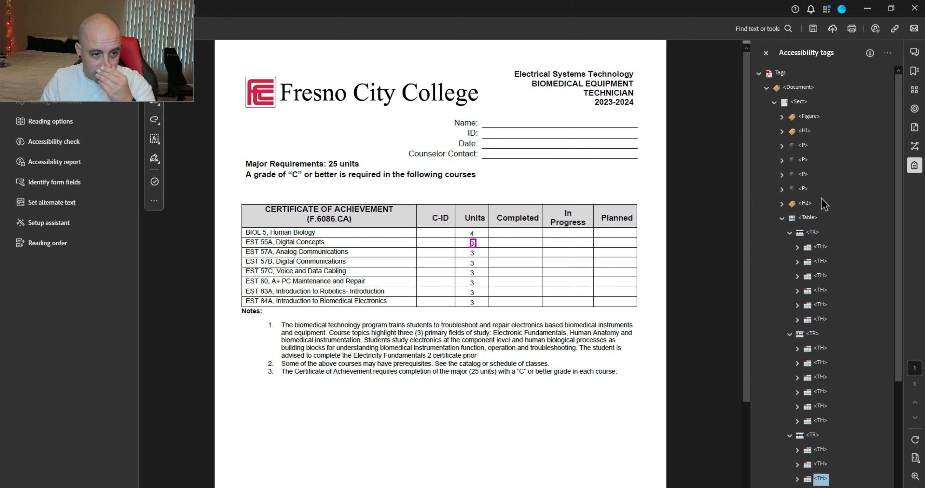
pyautogui.press('Up')
pyautogui.press('Up')
pyautogui.press('Up')
pyautogui.press('Up')
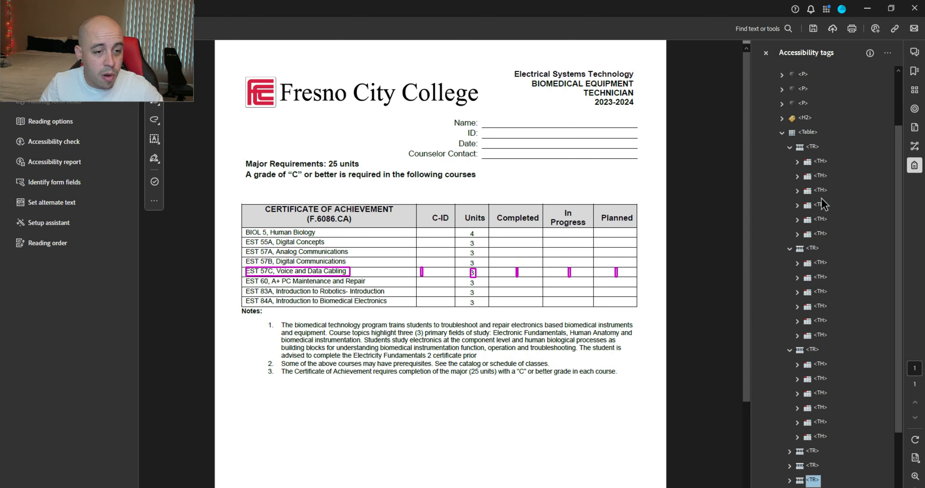
pyautogui.press('Up')
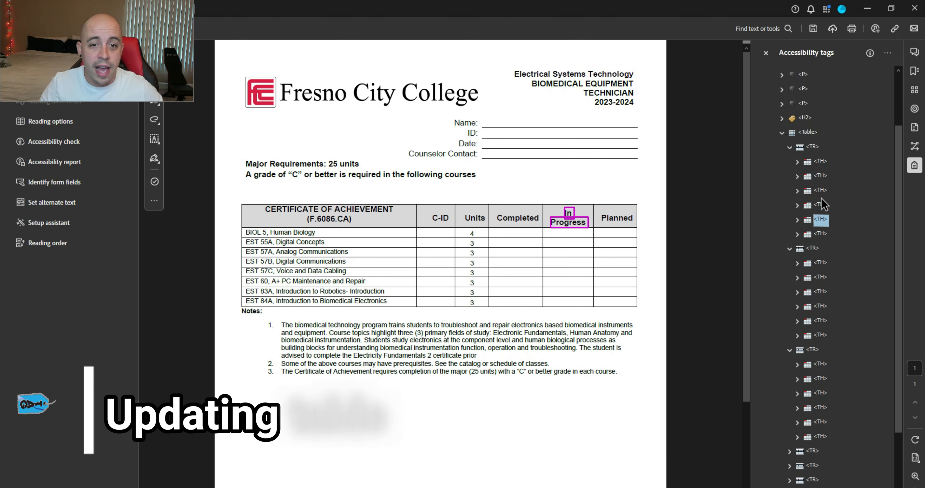
pyautogui.press('Down')
pyautogui.press('Down')
pyautogui.press('Down')
pyautogui.press('Down')
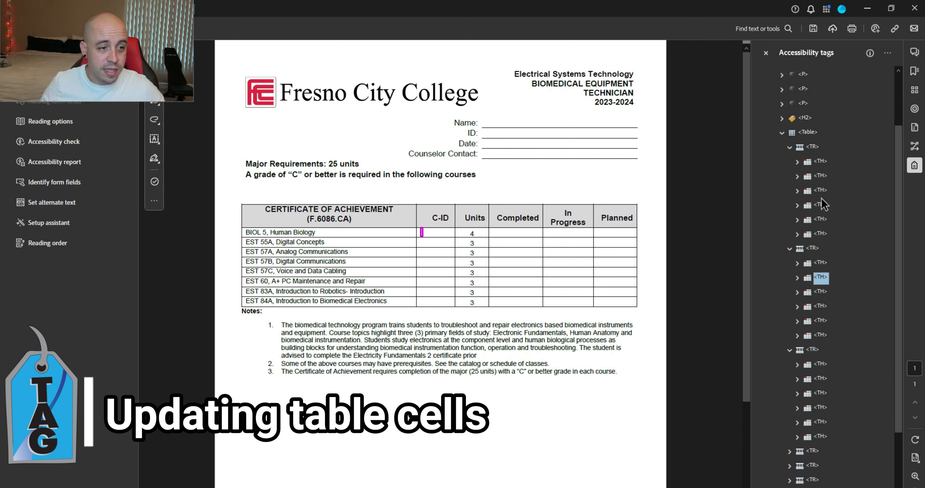
pyautogui.hotkey('shift', 'Down')
pyautogui.hotkey('shift', 'Down')
pyautogui.hotkey('shift', 'Down')
pyautogui.hotkey('shift', 'Down')
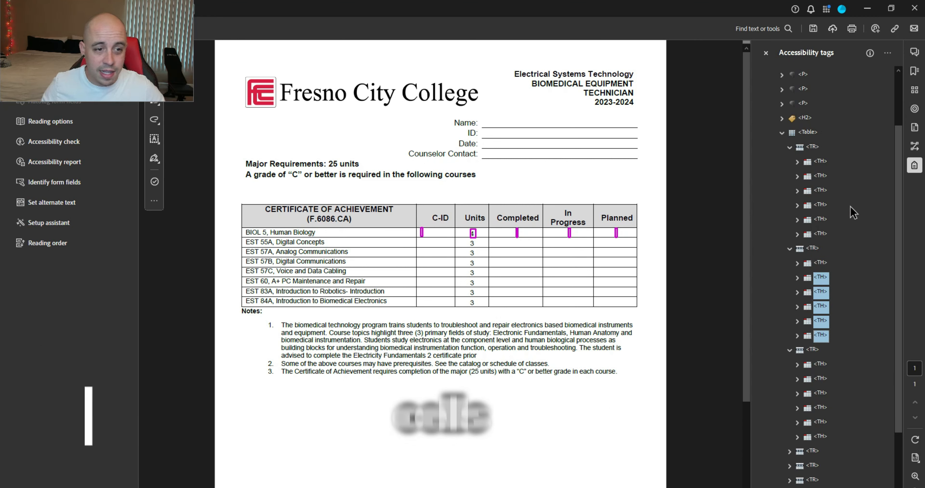
# Step: Select the cell tags after the first column in the BIOL 5, EST 55A, EST 57A and EST 57B rows
pyautogui.scroll(-2, 837, 229)
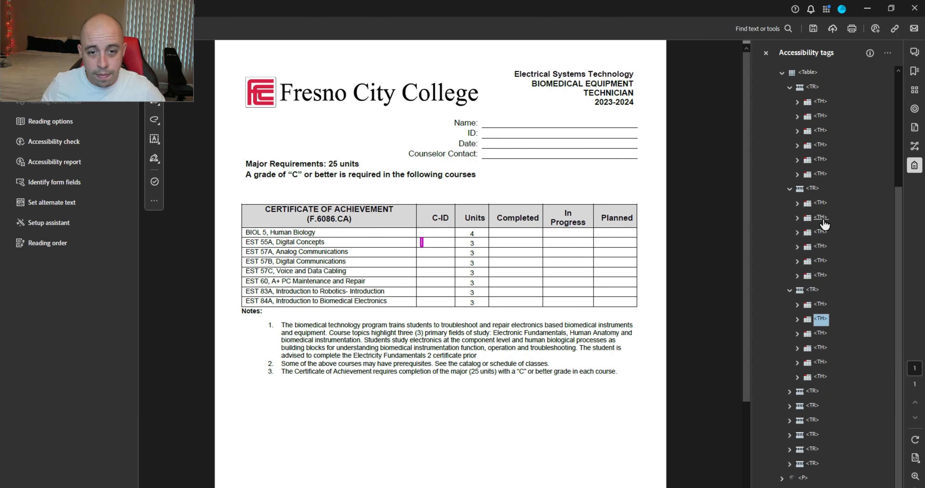
pyautogui.click(823, 221)
pyautogui.keyDown('shift'); pyautogui.click(821, 276); pyautogui.keyUp('shift')
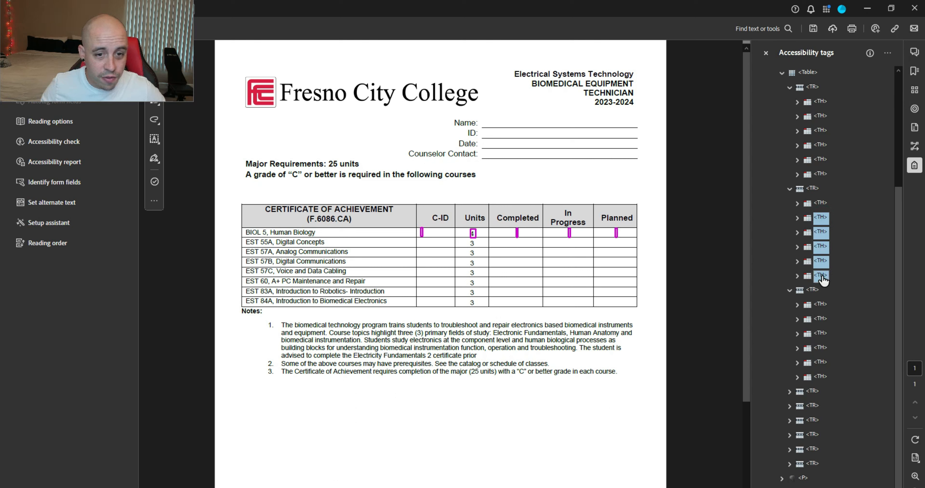
pyautogui.keyDown('ctrl'); pyautogui.click(822, 320); pyautogui.keyUp('ctrl')
pyautogui.keyDown('shift'); pyautogui.click(825, 377); pyautogui.keyUp('shift')
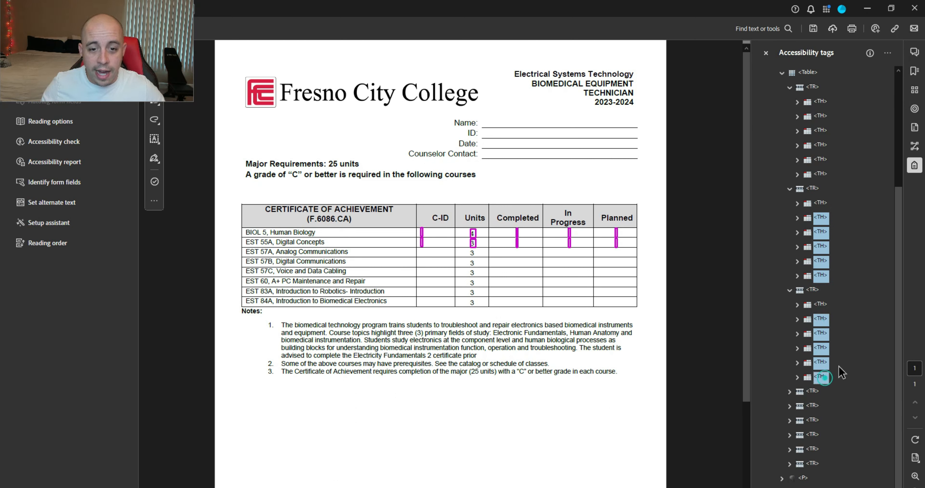
pyautogui.click(789, 391)
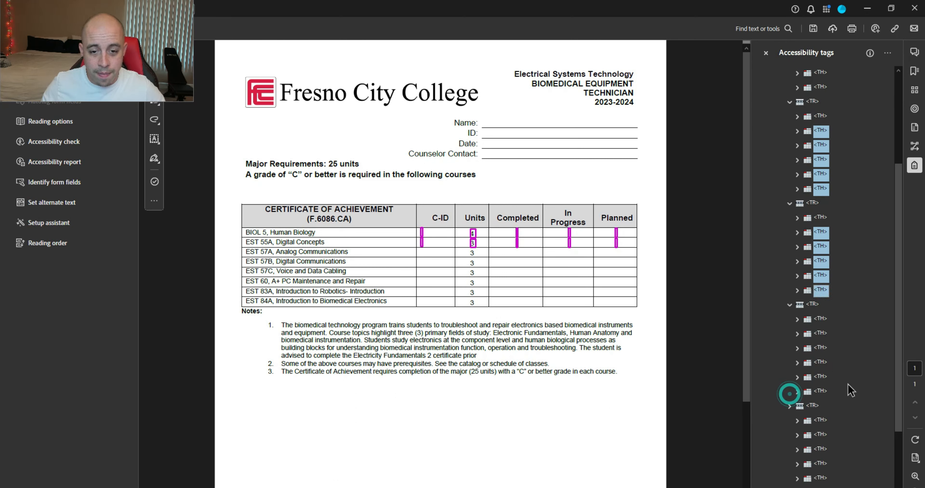
pyautogui.scroll(-2, 822, 359)
pyautogui.keyDown('ctrl'); pyautogui.click(822, 332); pyautogui.keyUp('ctrl')
pyautogui.keyDown('shift'); pyautogui.click(825, 391); pyautogui.keyUp('shift')
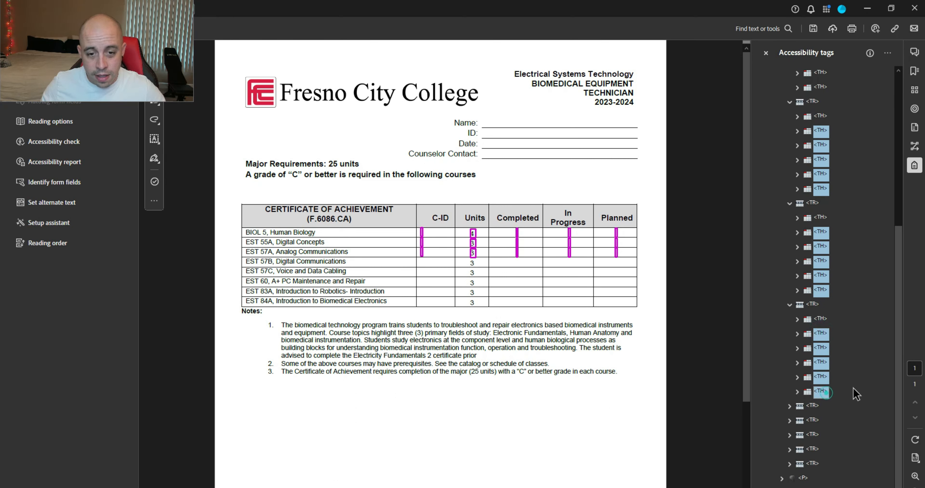
pyautogui.click(789, 405)
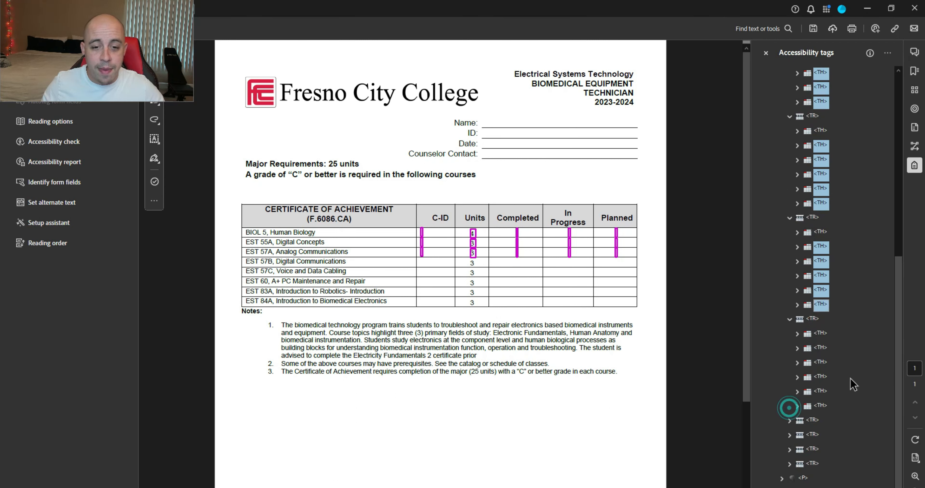
pyautogui.keyDown('ctrl'); pyautogui.click(821, 349); pyautogui.keyUp('ctrl')
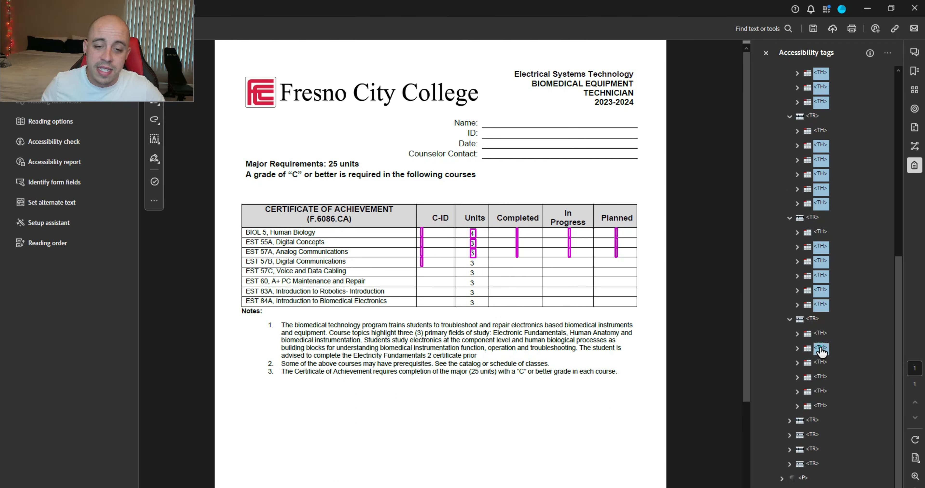
pyautogui.keyDown('shift'); pyautogui.click(822, 407); pyautogui.keyUp('shift')
# Step: Extend the selection to the remaining course rows' cells, through EST 83A and EST 84A
pyautogui.click(789, 419)
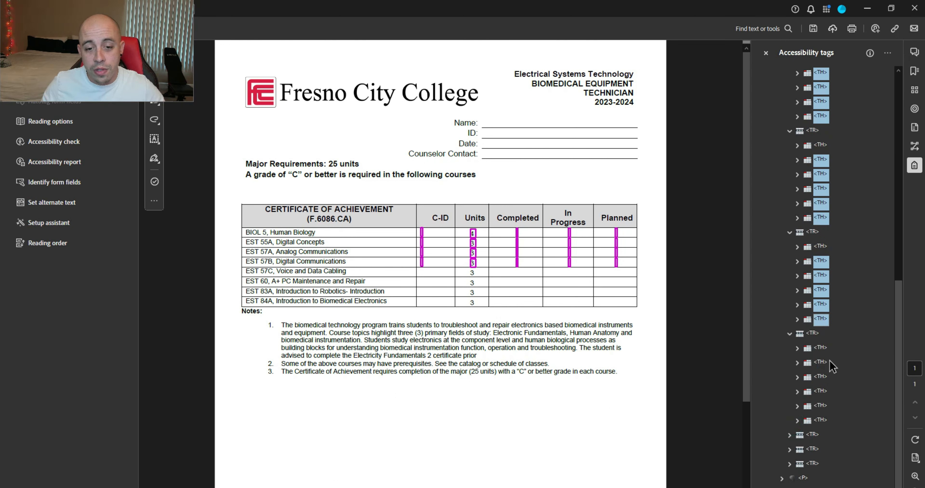
pyautogui.keyDown('ctrl'); pyautogui.click(821, 367); pyautogui.keyUp('ctrl')
pyautogui.keyDown('shift'); pyautogui.click(819, 420); pyautogui.keyUp('shift')
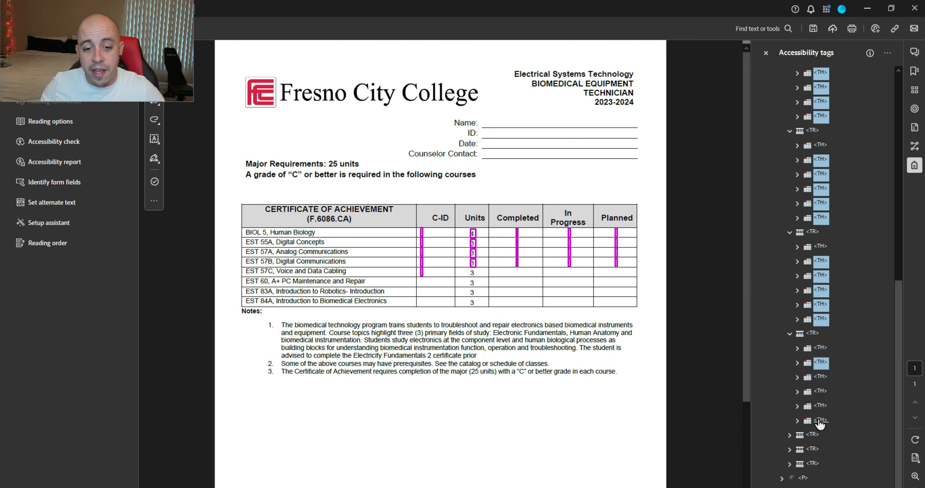
pyautogui.click(789, 434)
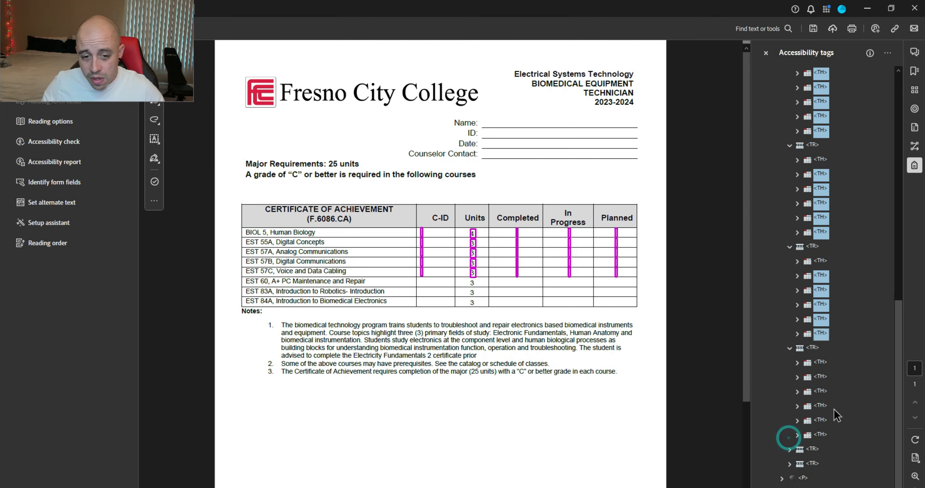
pyautogui.keyDown('ctrl'); pyautogui.click(819, 377); pyautogui.keyUp('ctrl')
pyautogui.keyDown('shift'); pyautogui.click(823, 435); pyautogui.keyUp('shift')
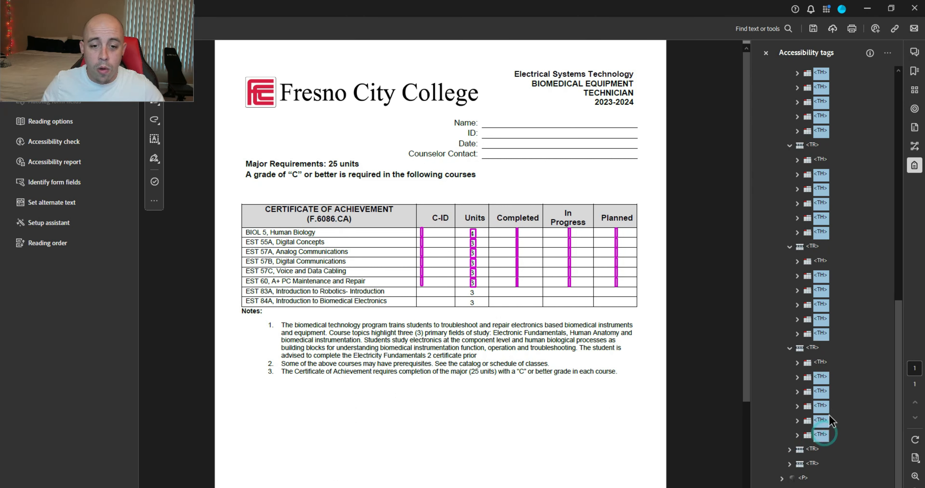
pyautogui.click(787, 449)
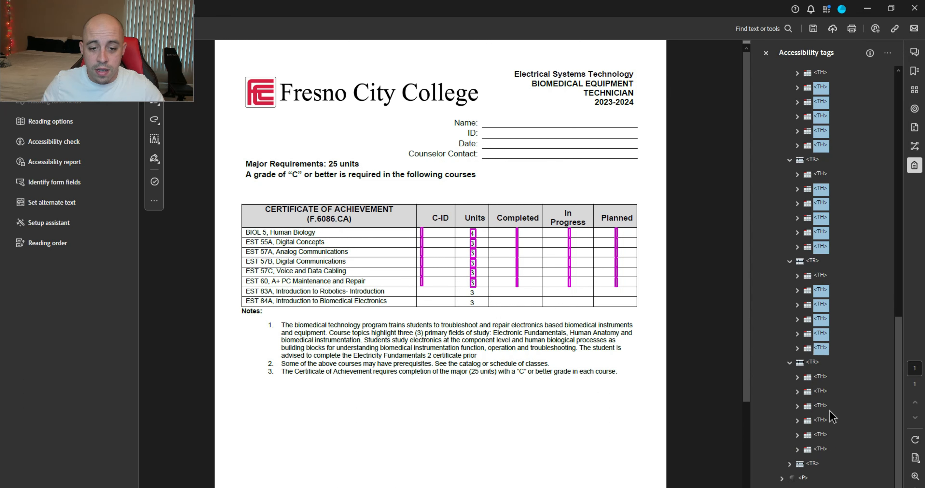
pyautogui.keyDown('ctrl'); pyautogui.click(821, 392); pyautogui.keyUp('ctrl')
pyautogui.keyDown('shift'); pyautogui.click(820, 449); pyautogui.keyUp('shift')
pyautogui.click(790, 463)
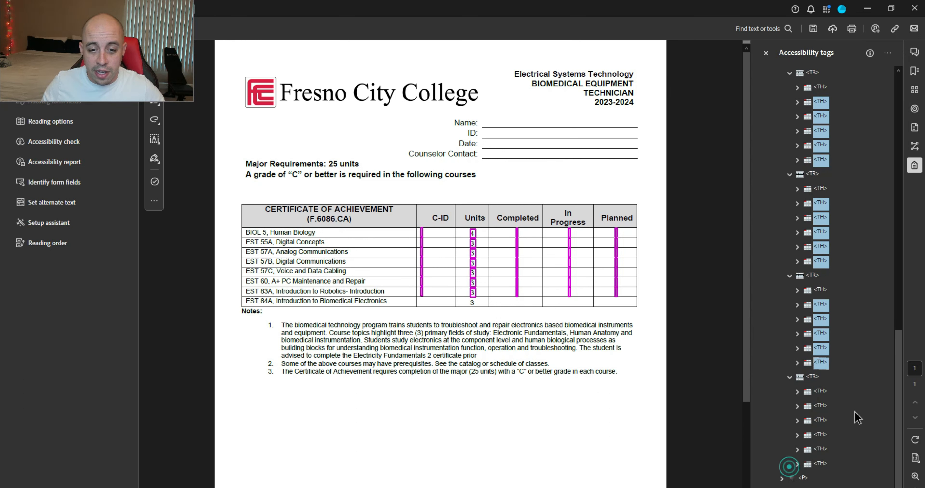
pyautogui.keyDown('ctrl'); pyautogui.click(820, 406); pyautogui.keyUp('ctrl')
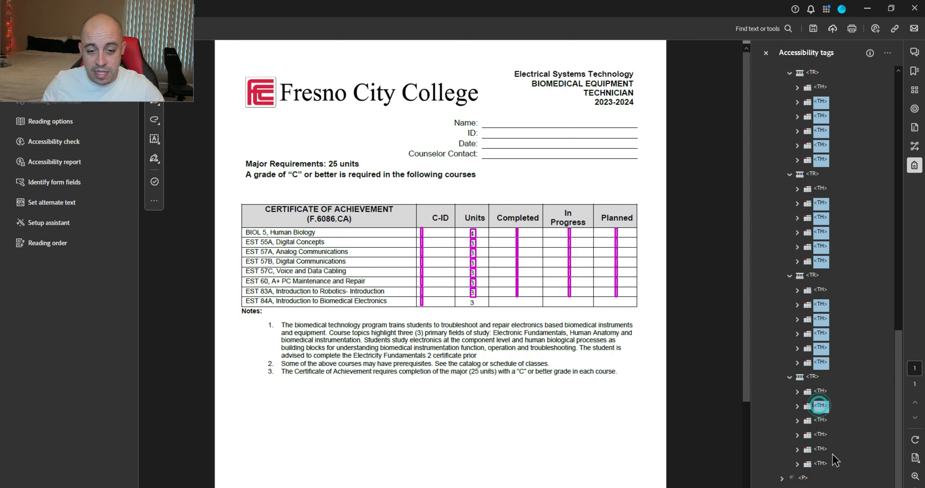
pyautogui.keyDown('shift'); pyautogui.click(820, 464); pyautogui.keyUp('shift')
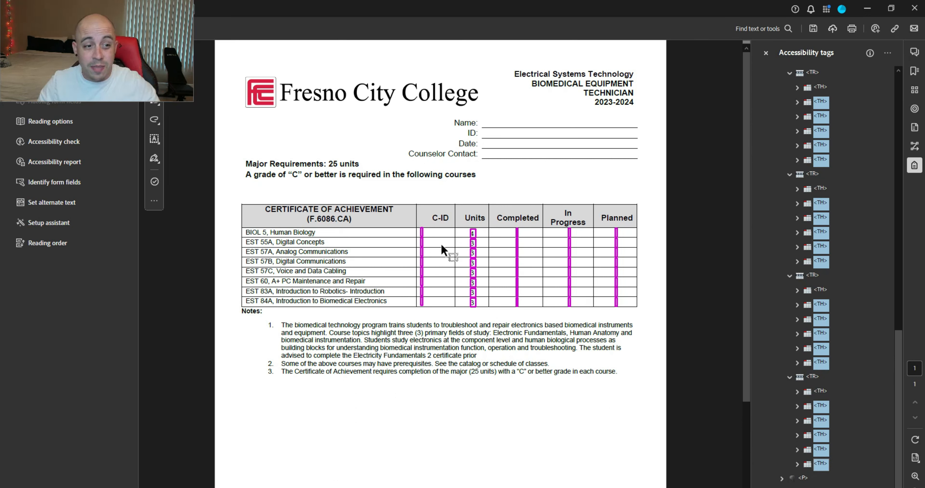
# Step: Change the selected cell tags' type to Table Data Cell
pyautogui.rightClick(824, 210)
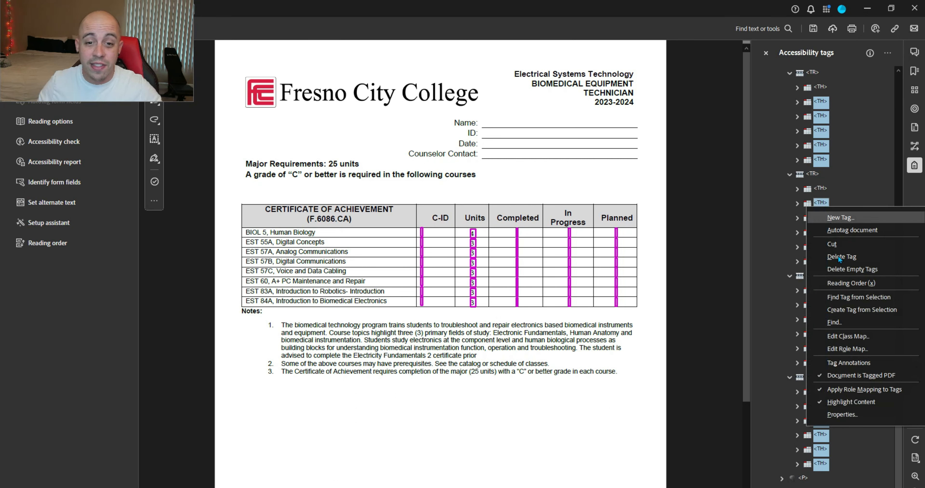
pyautogui.click(844, 423)
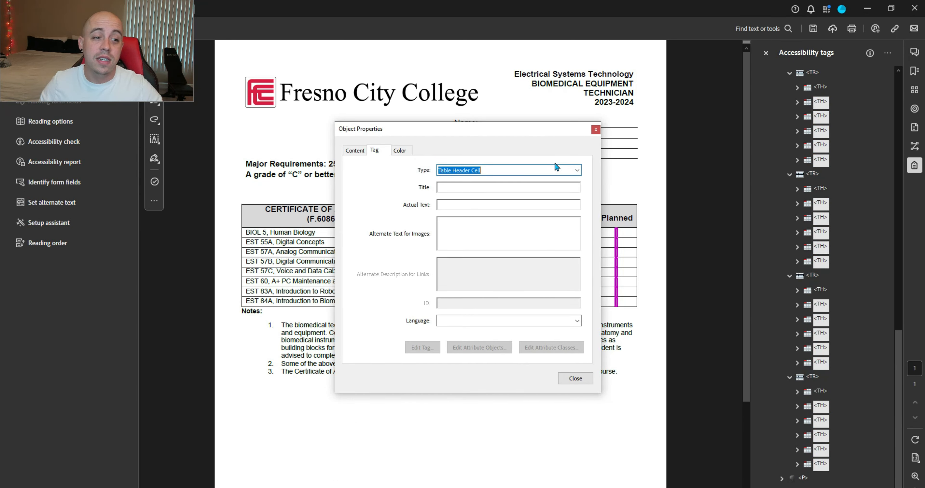
pyautogui.click(578, 171)
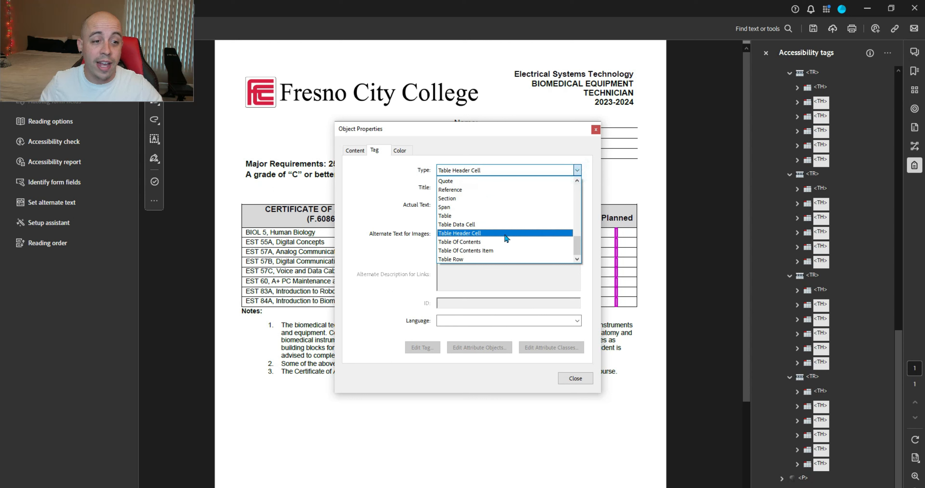
pyautogui.click(498, 225)
pyautogui.click(574, 379)
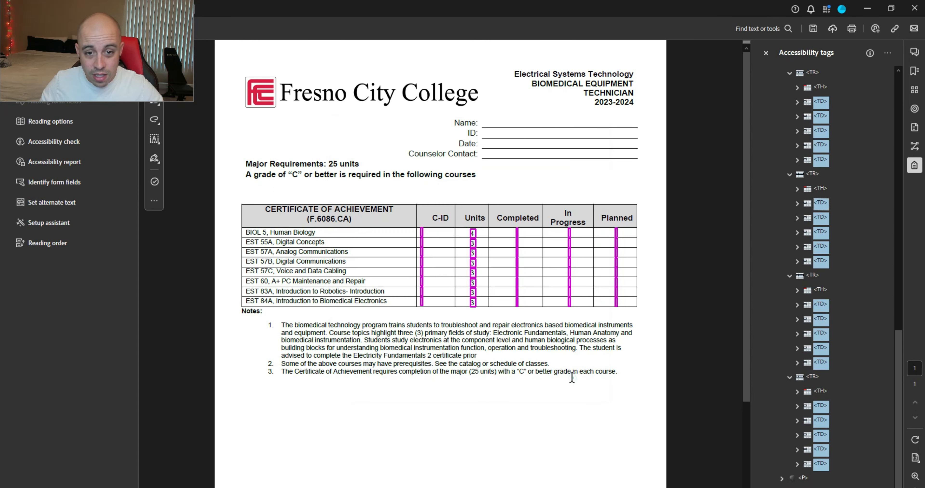
# Step: Rename the 'Notes:' paragraph tag to H3, then collapse the Table tag branch
pyautogui.click(803, 477)
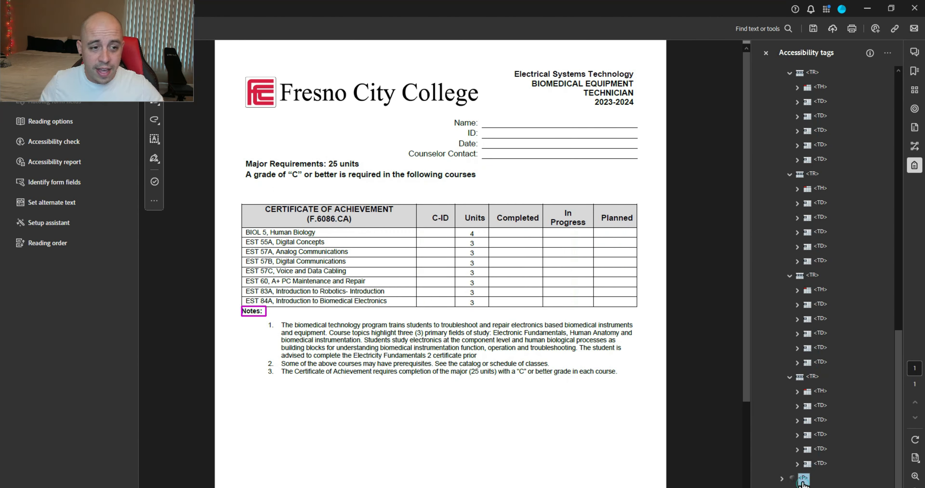
pyautogui.press('F2')
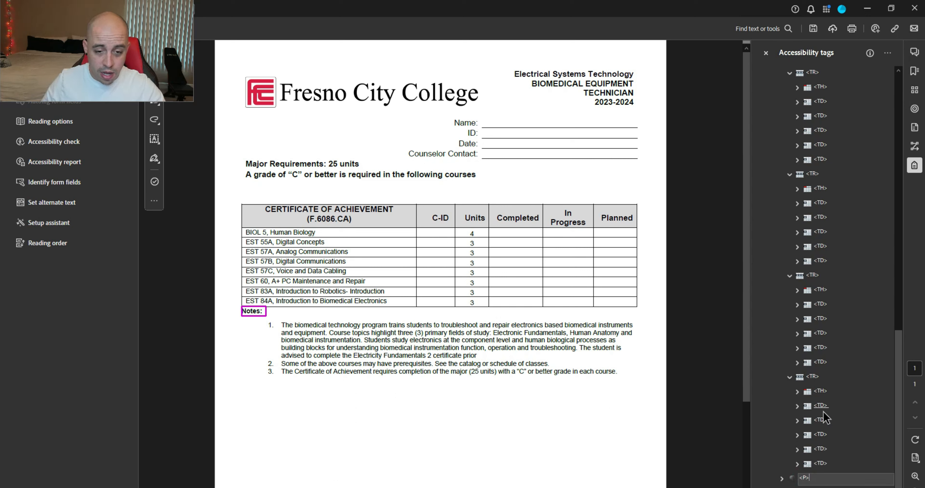
pyautogui.write('H3')
pyautogui.press('Return')
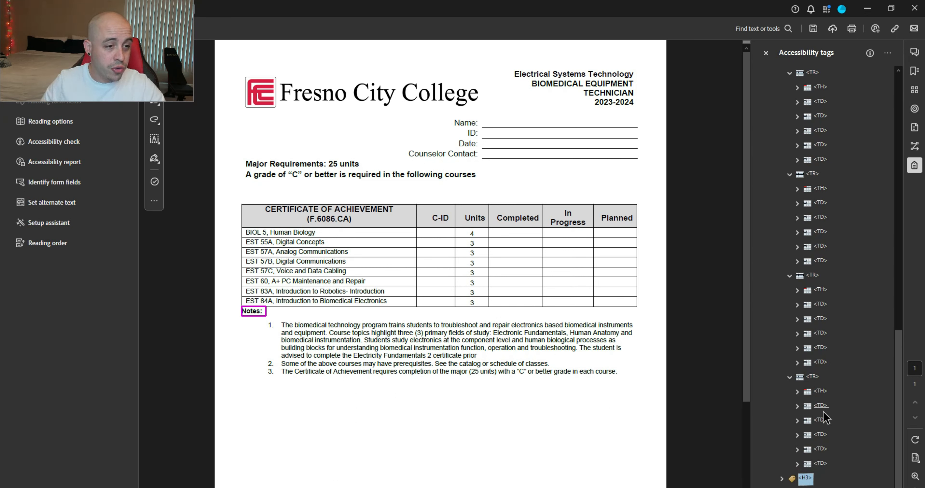
pyautogui.scroll(15, 783, 162)
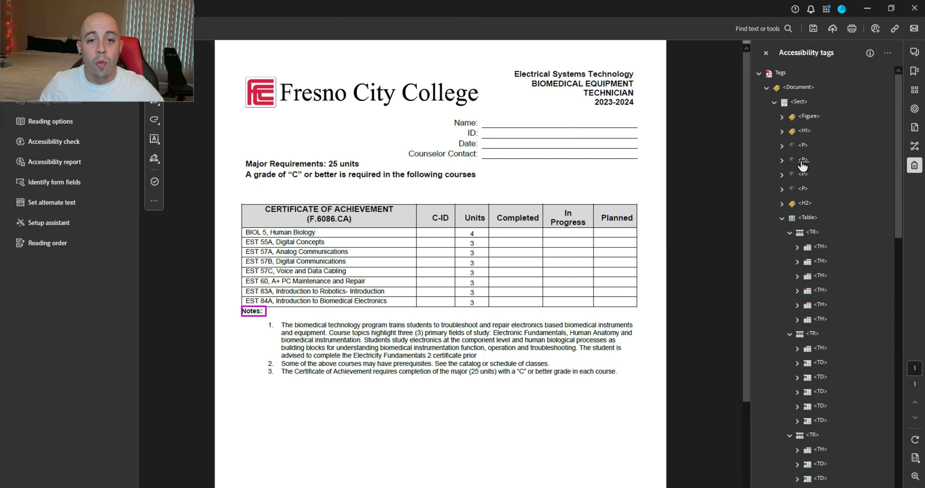
pyautogui.click(783, 219)
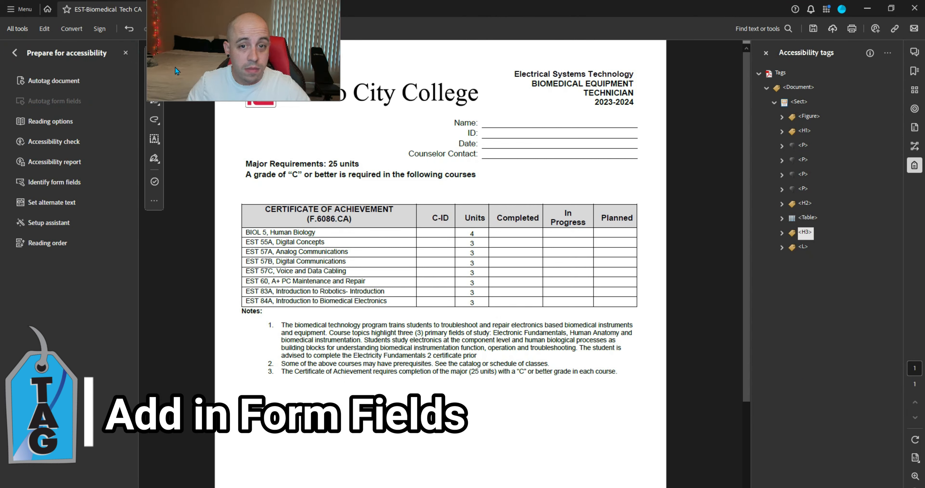
# Step: Create a form with Prepare a form, saving over the existing file when prompted
pyautogui.click(14, 52)
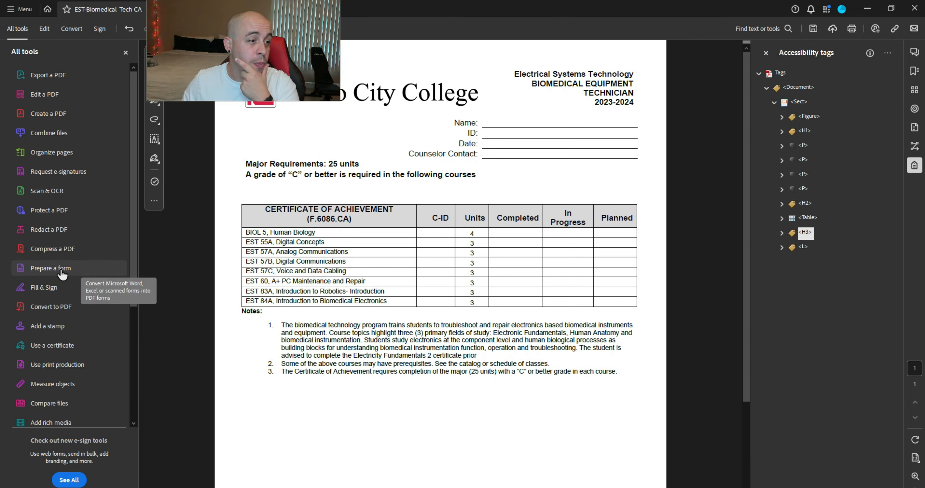
pyautogui.click(87, 272)
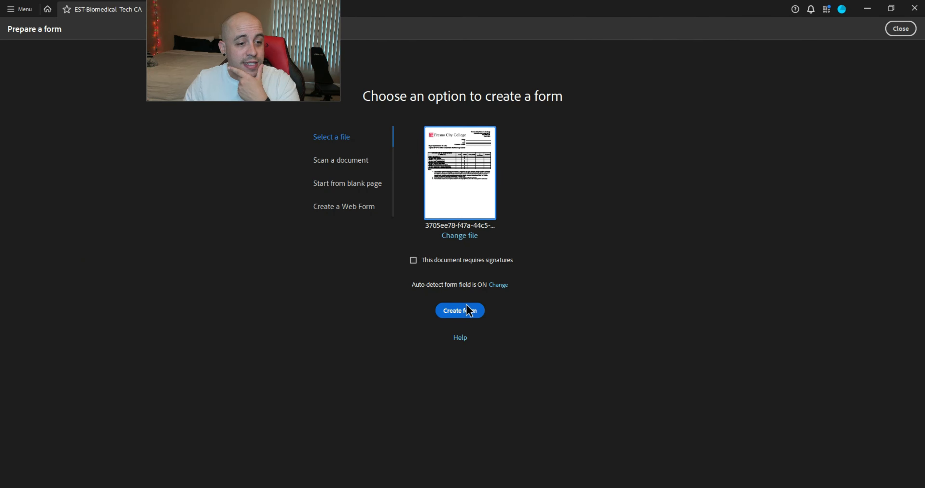
pyautogui.click(467, 312)
pyautogui.click(513, 279)
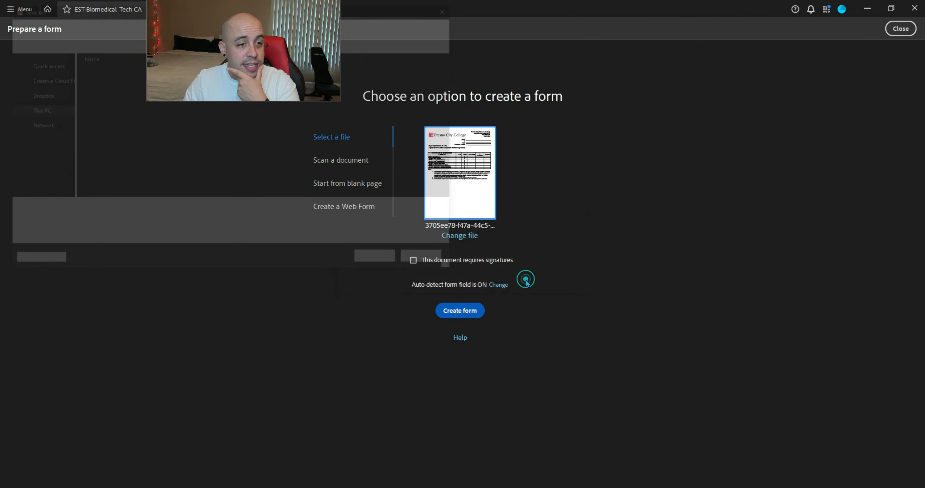
pyautogui.click(376, 259)
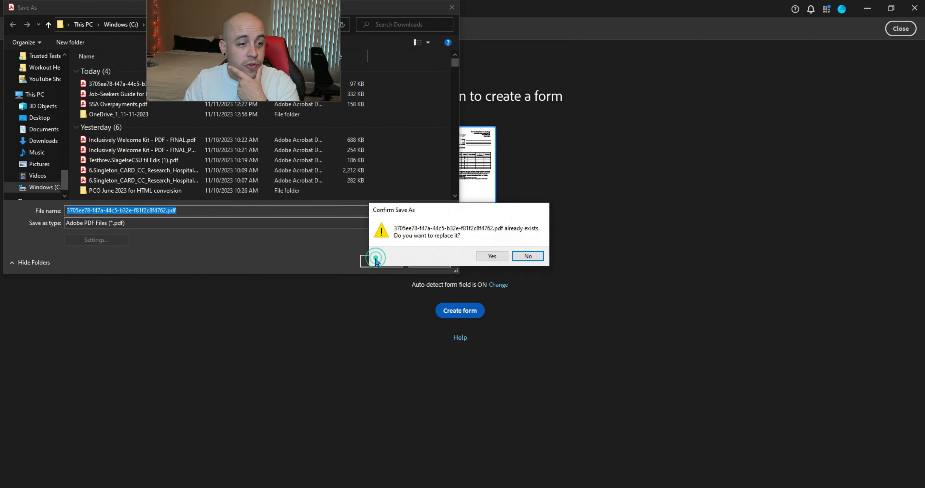
pyautogui.click(486, 256)
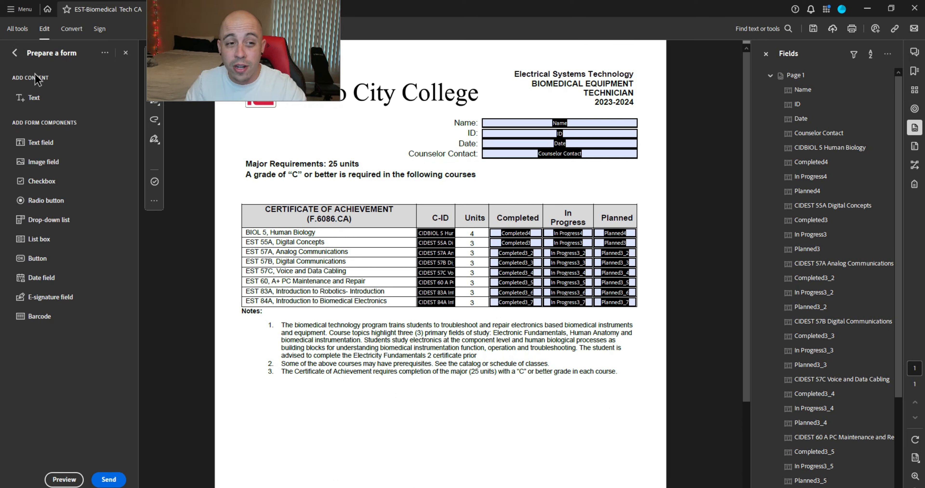
pyautogui.click(15, 54)
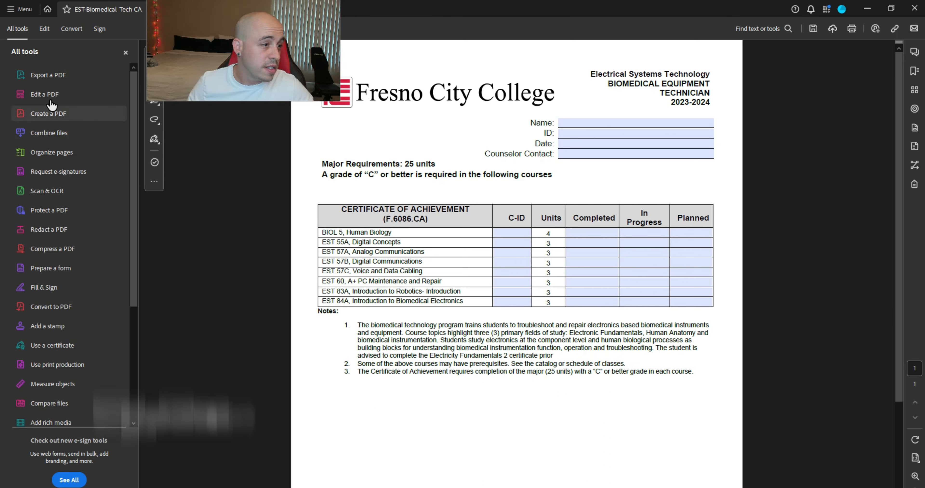
pyautogui.scroll(-4, 61, 345)
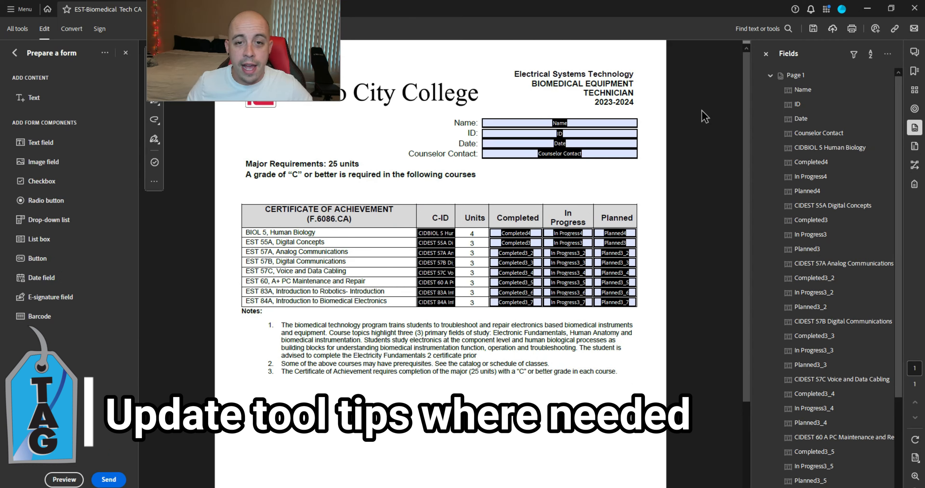
# Step: Open the properties of the BIOL 5 row's Completed4 field
pyautogui.click(525, 233)
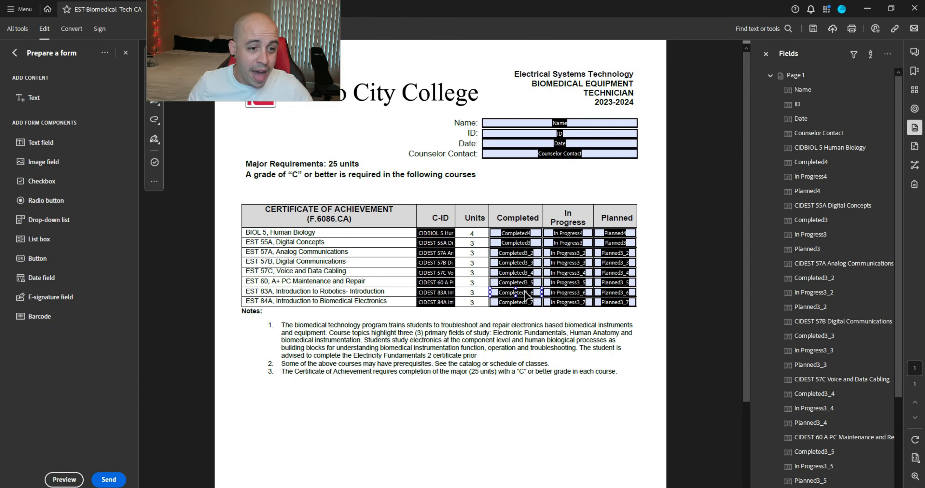
pyautogui.click(510, 303)
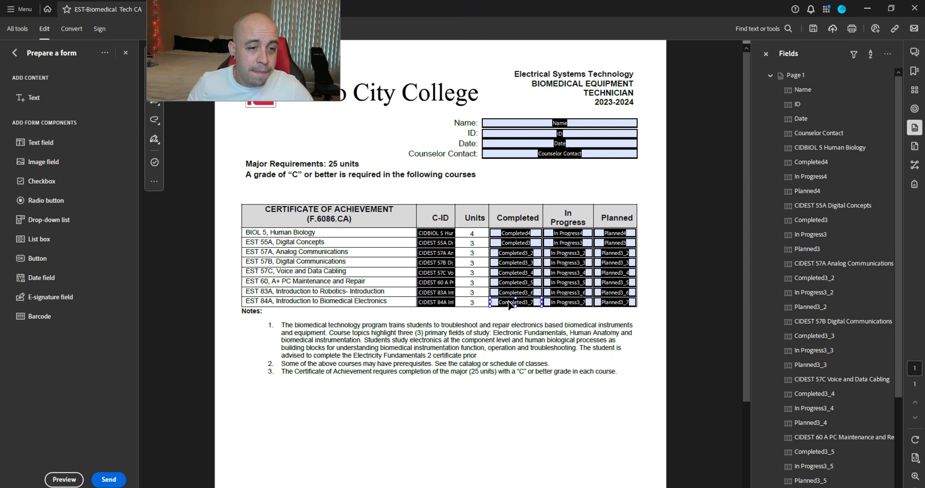
pyautogui.click(529, 236)
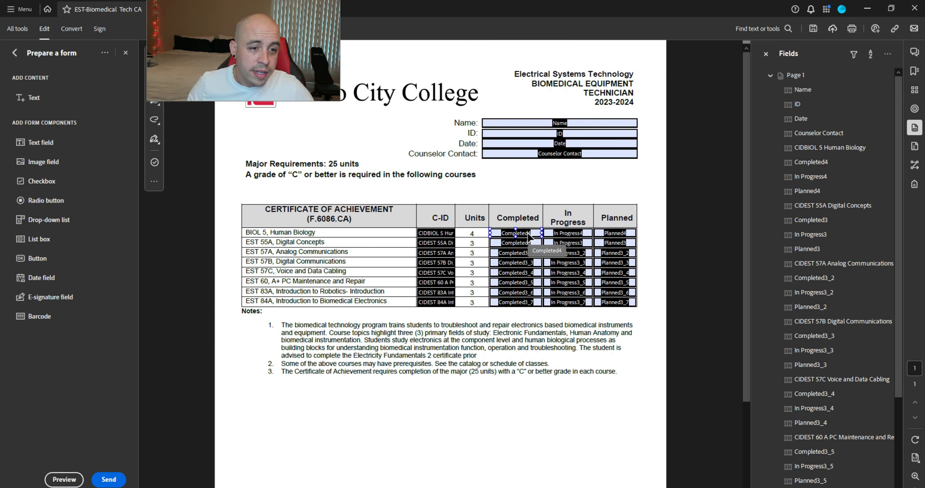
pyautogui.click(528, 236)
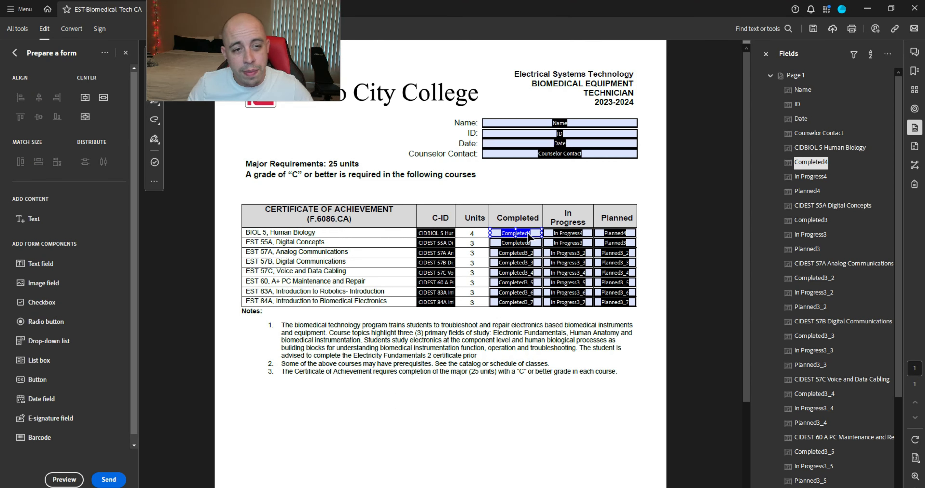
pyautogui.rightClick(528, 233)
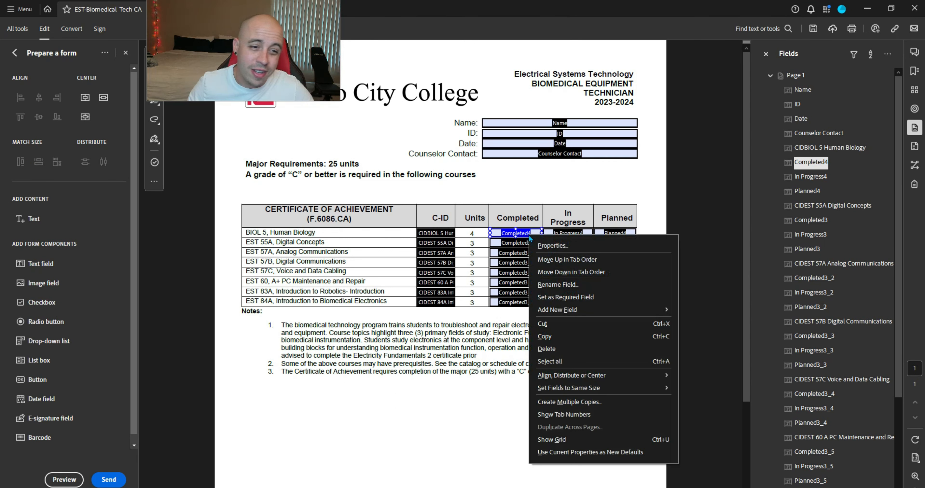
pyautogui.click(545, 248)
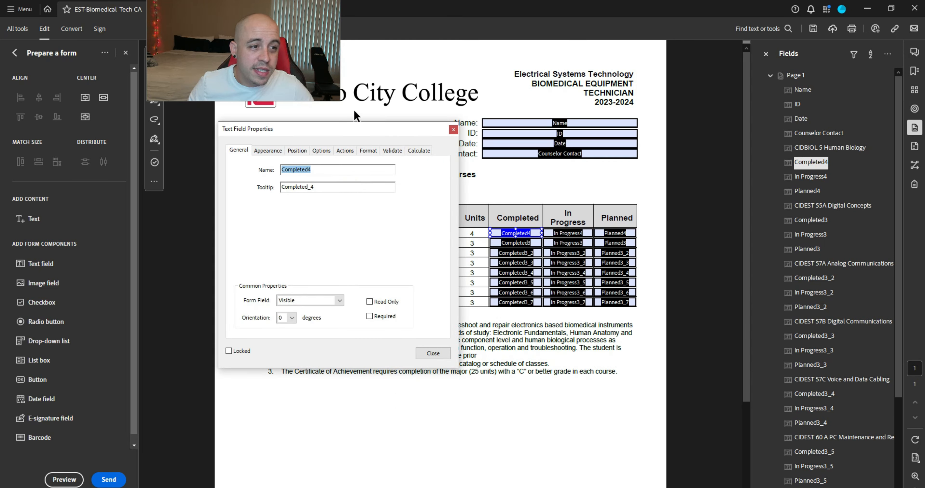
pyautogui.moveTo(356, 130); pyautogui.dragTo(675, 146)
# Step: Replace the Completed_4 tooltip with 'Have you competed Biology 5?' and close the dialog
pyautogui.doubleClick(699, 198)
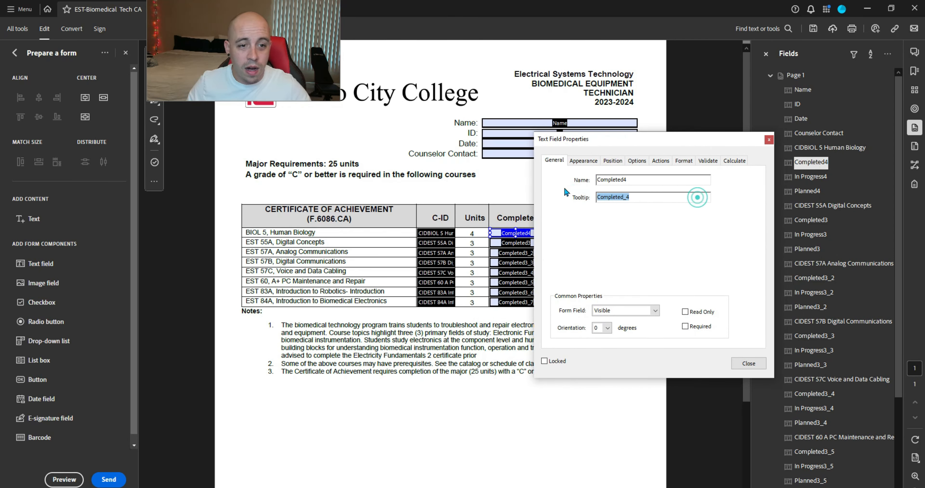
pyautogui.write('H')
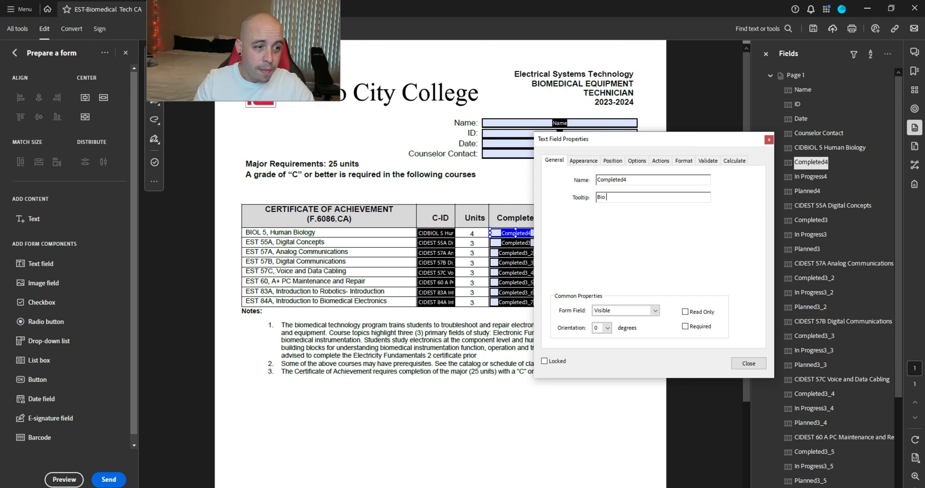
pyautogui.write('io 5 Comp')
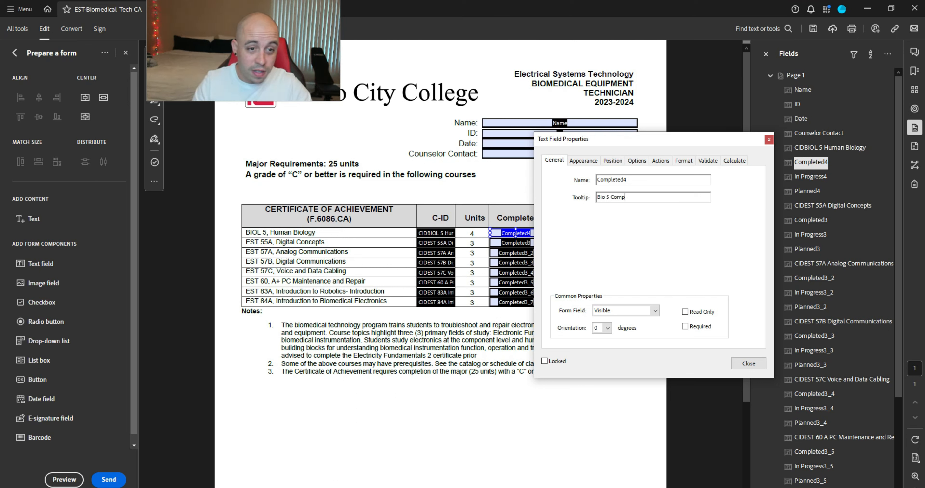
pyautogui.write('leted?')
pyautogui.tripleClick(658, 197)
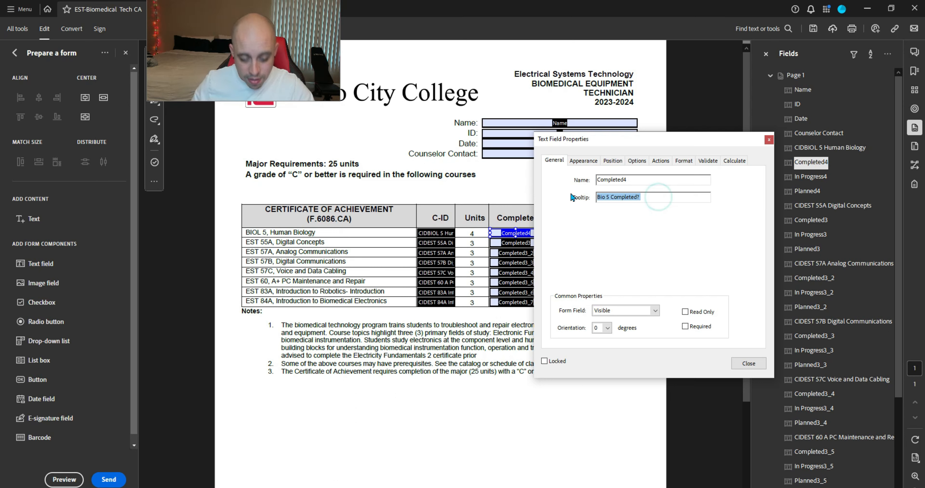
pyautogui.write('H')
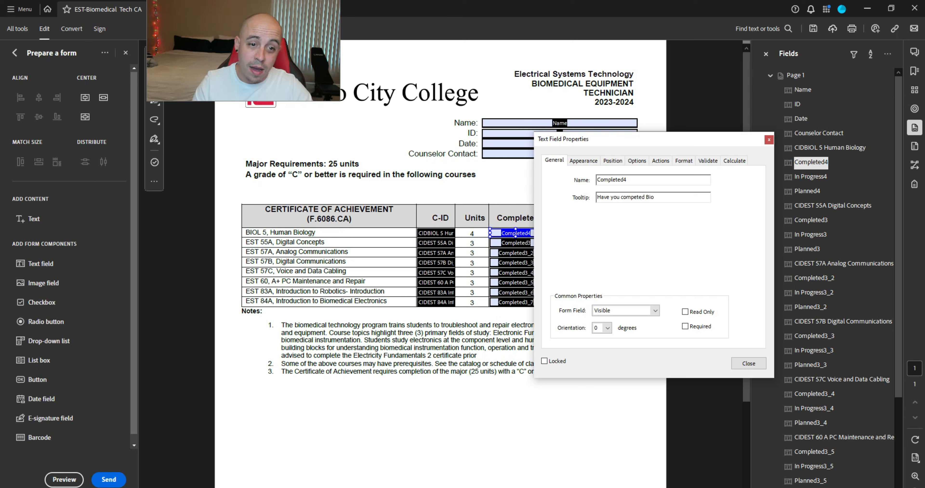
pyautogui.write('ave you competed Biology 5')
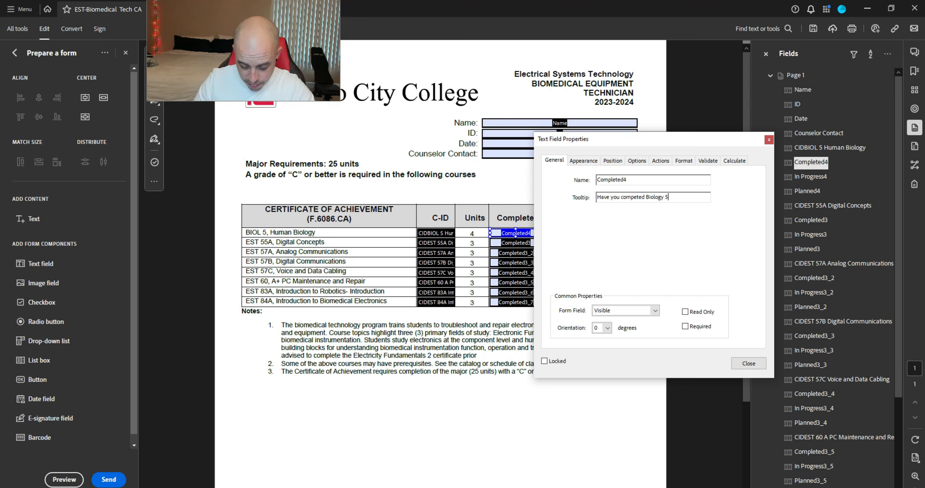
pyautogui.tripleClick(632, 196)
pyautogui.hotkey('ctrl', 'c')
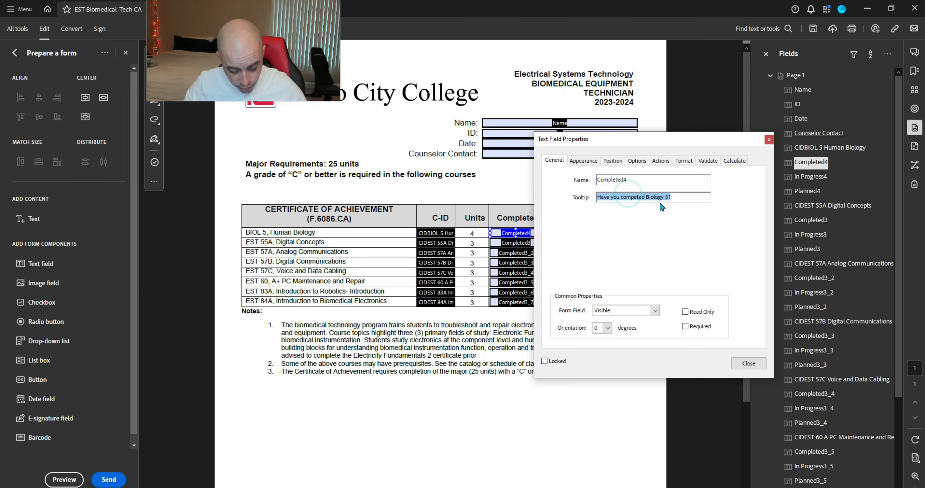
pyautogui.click(748, 364)
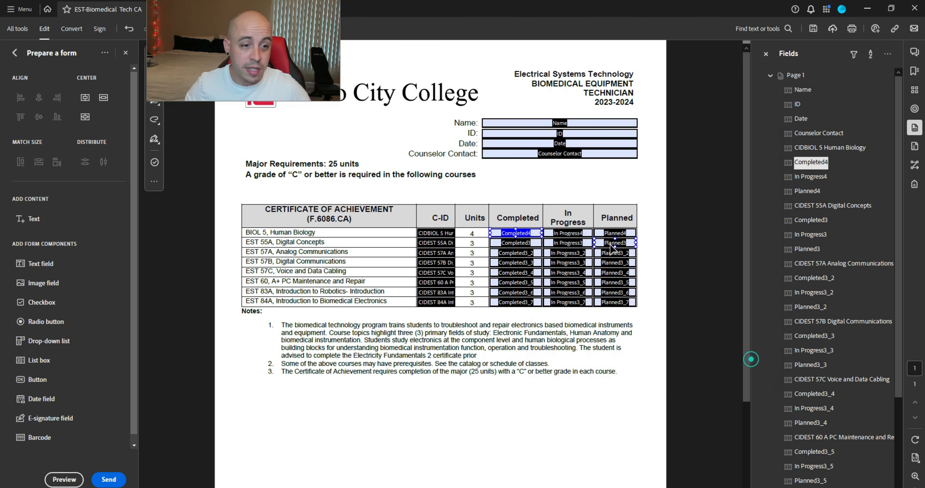
pyautogui.rightClick(526, 244)
# Step: Set the Completed3 tooltip to 'Have you competed EST 55A, Digital Concepts?'
pyautogui.click(538, 255)
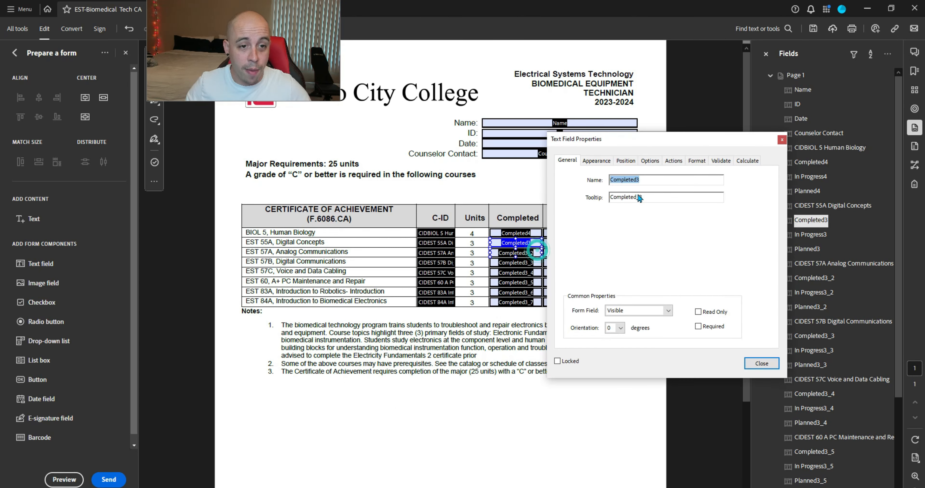
pyautogui.tripleClick(645, 198)
pyautogui.hotkey('ctrl', 'v')
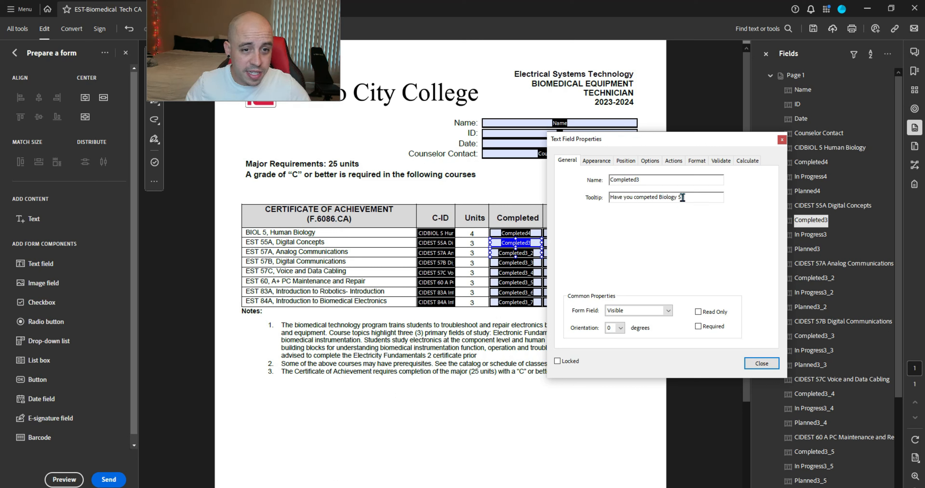
pyautogui.moveTo(681, 197); pyautogui.dragTo(657, 198)
pyautogui.write('EST')
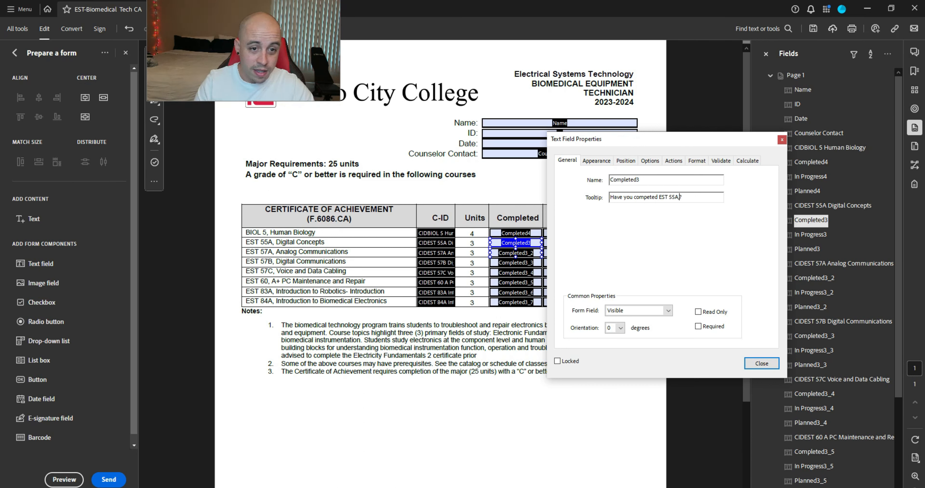
pyautogui.write(' 55A, Digital Concepts')
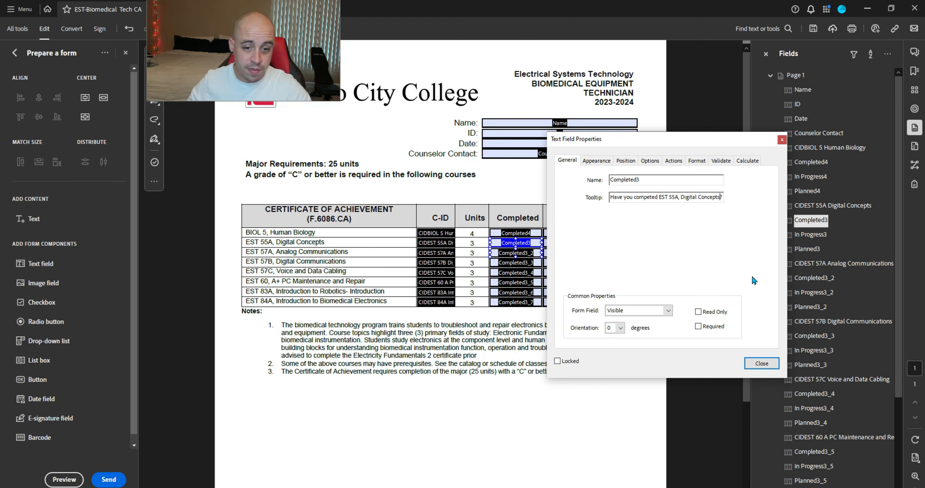
pyautogui.click(769, 362)
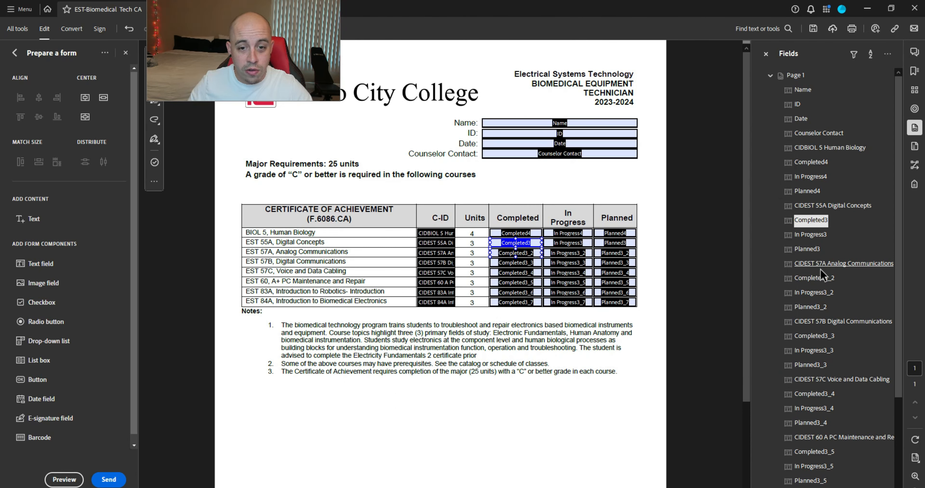
# Step: Set the Completed3_2 tooltip to 'Have you competed EST 57B, Digital Communications?'
pyautogui.rightClick(818, 279)
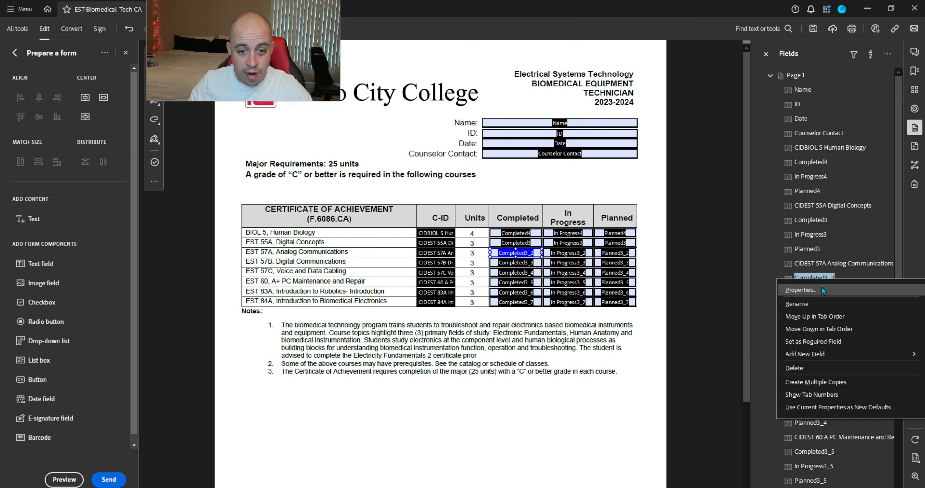
pyautogui.click(822, 290)
pyautogui.moveTo(662, 198); pyautogui.dragTo(574, 201)
pyautogui.hotkey('ctrl', 'v')
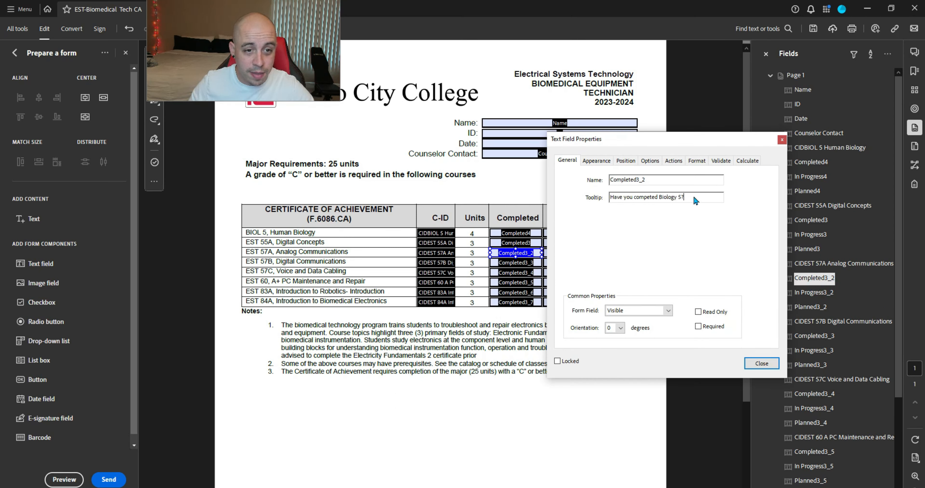
pyautogui.moveTo(681, 202); pyautogui.dragTo(662, 203)
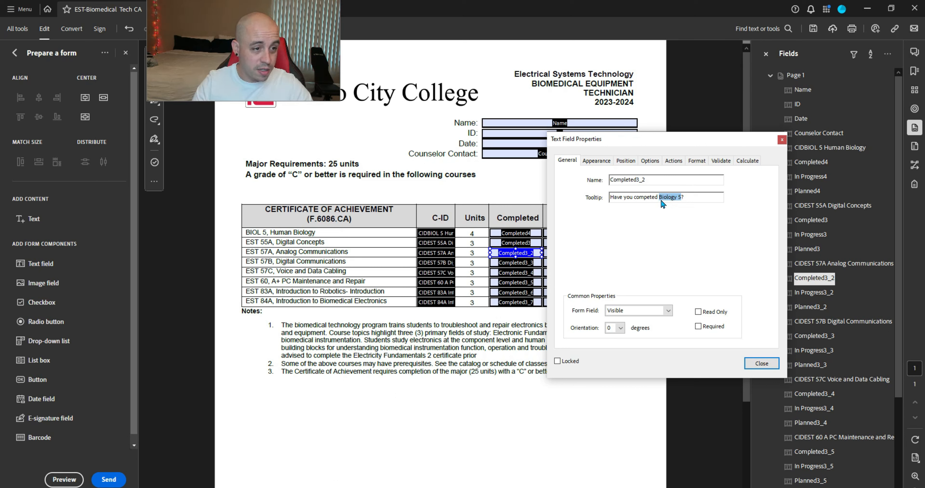
pyautogui.write('EST')
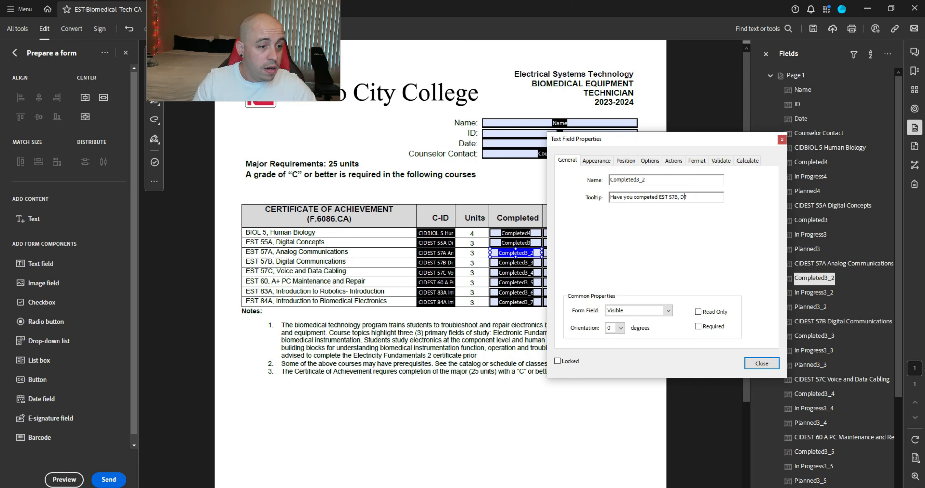
pyautogui.write(' 57B, Digital Communications')
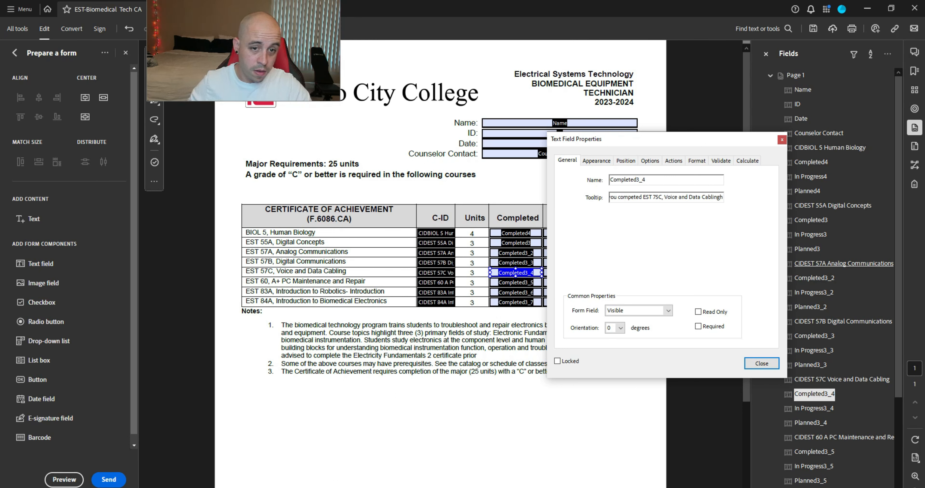
pyautogui.click(761, 363)
pyautogui.click(811, 423)
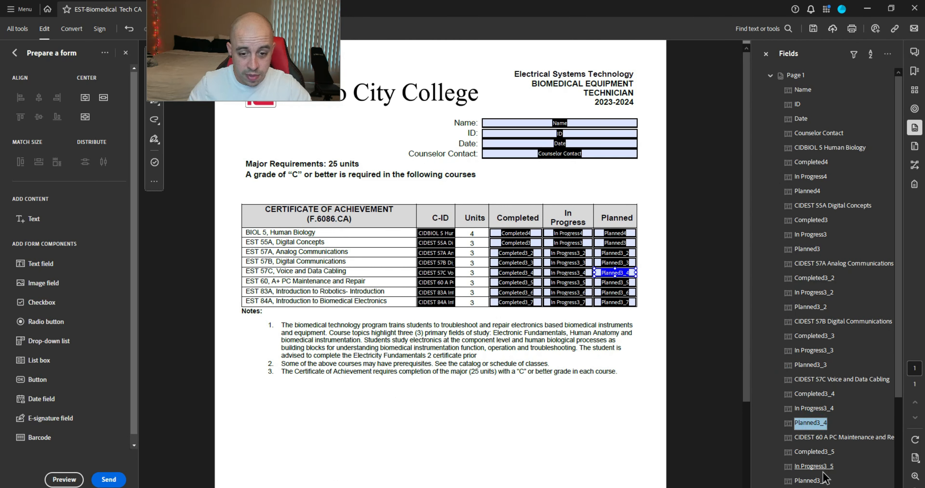
pyautogui.click(813, 451)
# Step: Enter 'Have you competed' into the EST 60 Completed3_5 field's tooltip
pyautogui.rightClick(814, 451)
pyautogui.click(803, 327)
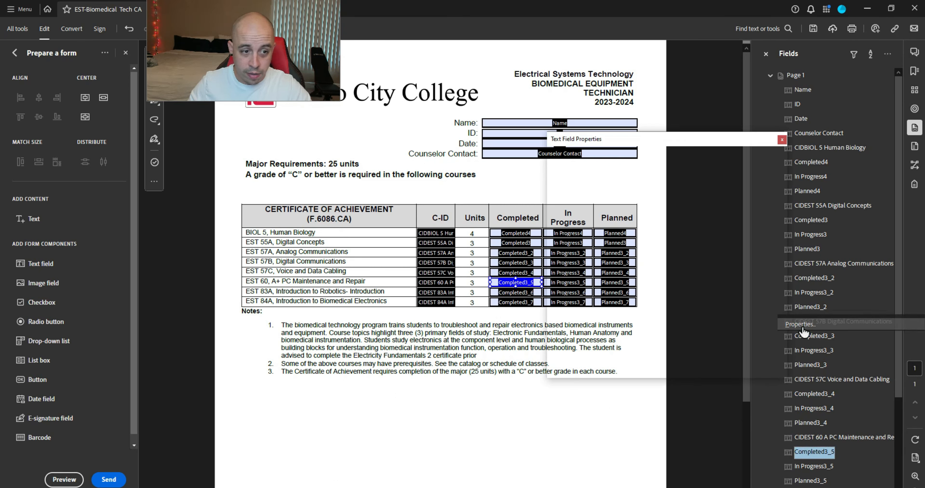
pyautogui.press('Tab')
pyautogui.write('Have you competed')
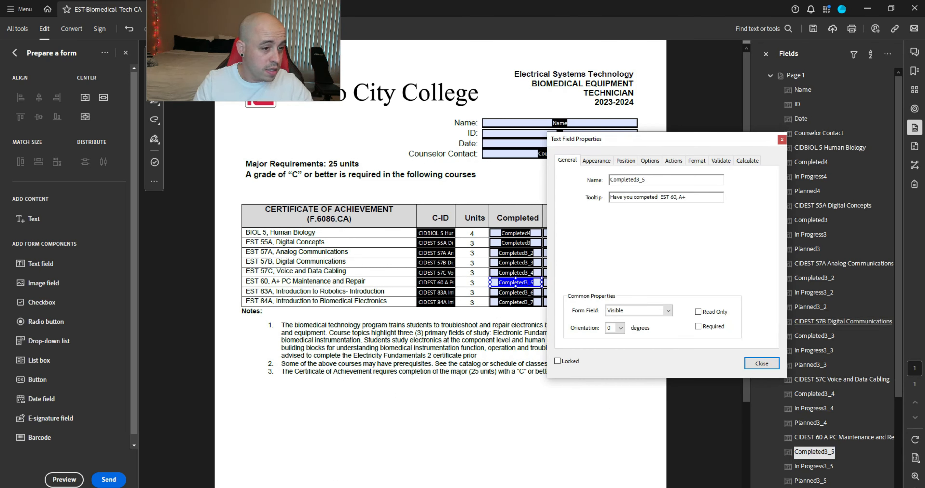
# Step: Set the Completed3_7 tooltip to the question for 'EST 84A, Instroduction to Biomedical Electronics.'
pyautogui.rightClick(807, 457)
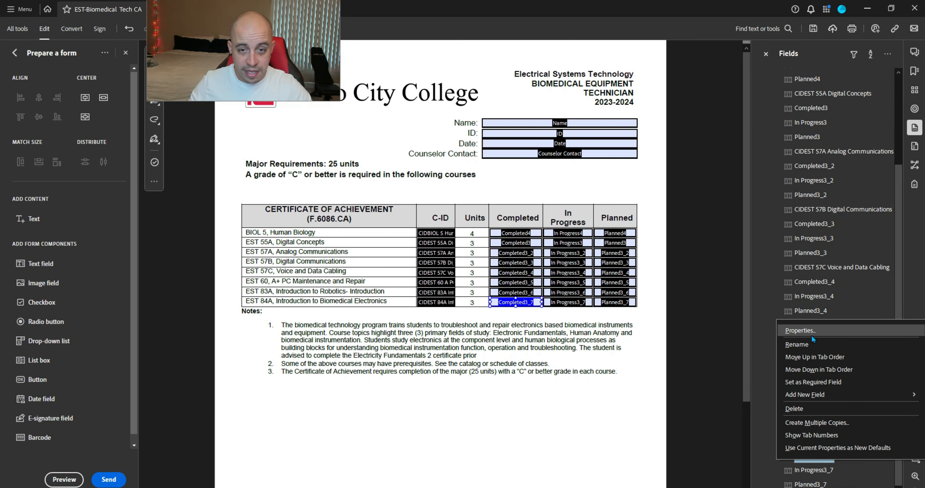
pyautogui.click(811, 335)
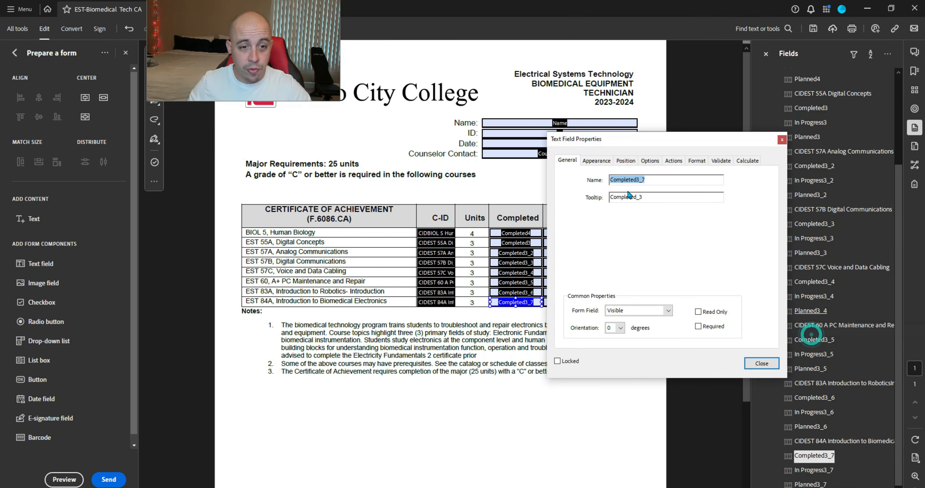
pyautogui.moveTo(656, 196); pyautogui.dragTo(576, 197)
pyautogui.write('Have you competed')
pyautogui.write('E')
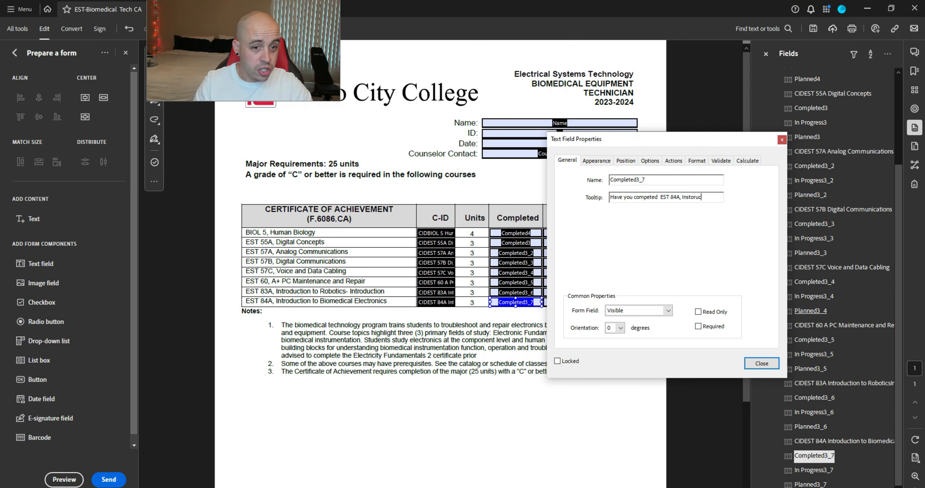
pyautogui.write('ST 84A, Instroduction to ')
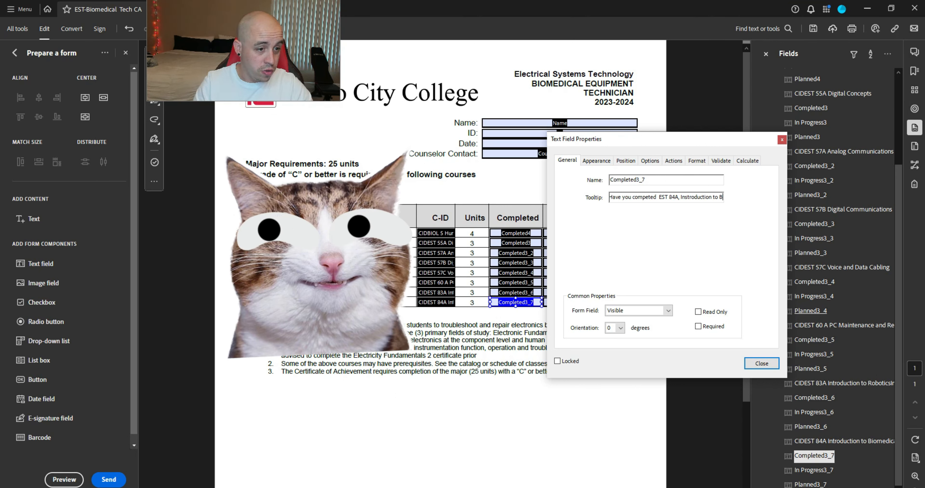
pyautogui.write('Biomedical Electronics.')
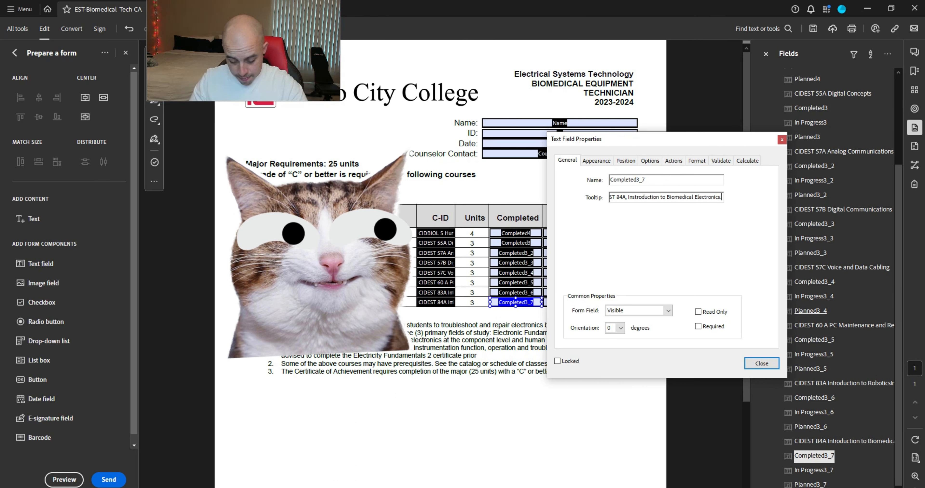
pyautogui.click(762, 363)
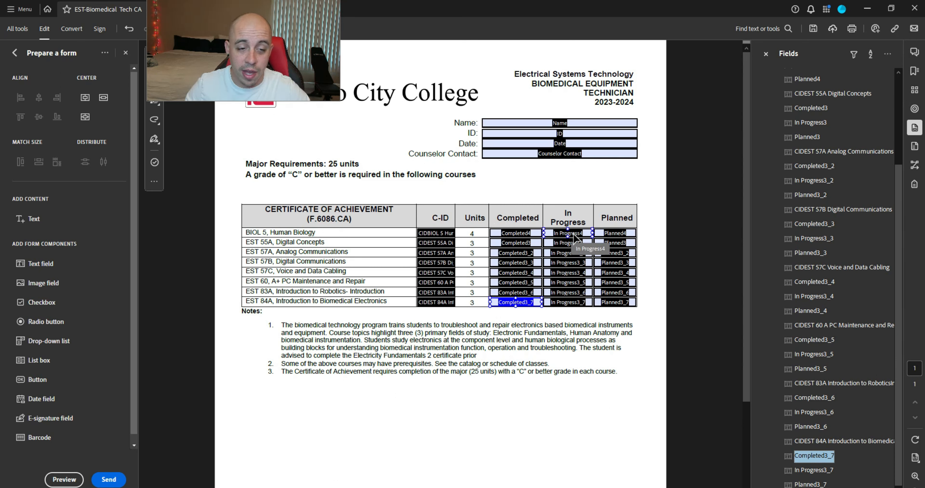
# Step: Set the BIOL 5 In Progress4 field's tooltip to 'Bio 5 In progress?'
pyautogui.click(574, 234)
pyautogui.rightClick(574, 237)
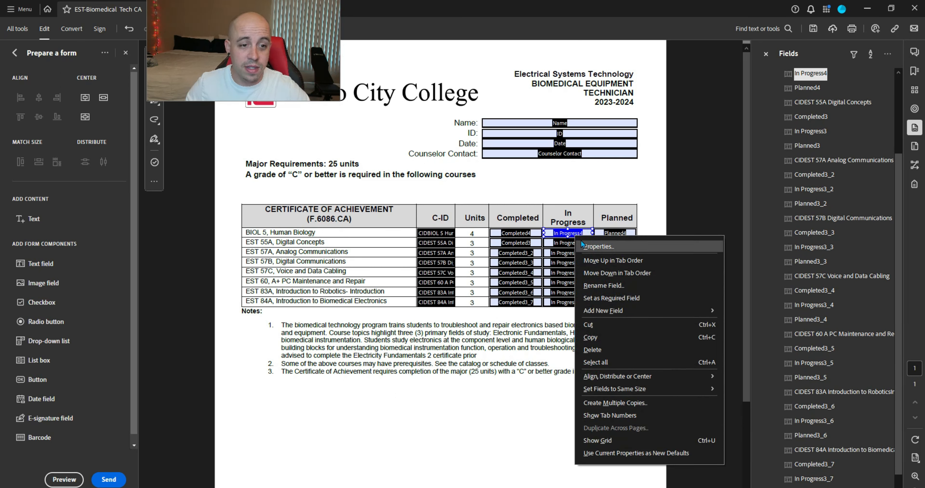
pyautogui.click(607, 246)
pyautogui.moveTo(707, 197); pyautogui.dragTo(655, 214)
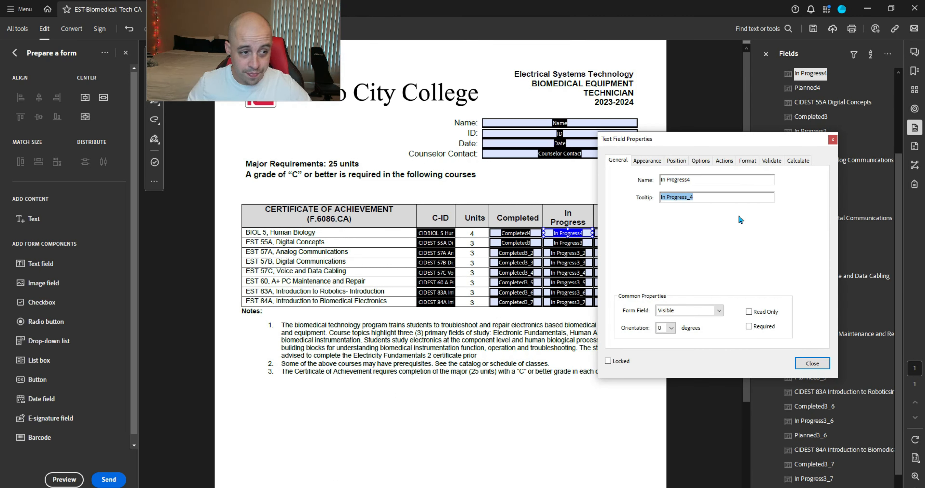
pyautogui.write('Have you competed Biology 5?')
pyautogui.moveTo(734, 198); pyautogui.dragTo(620, 199)
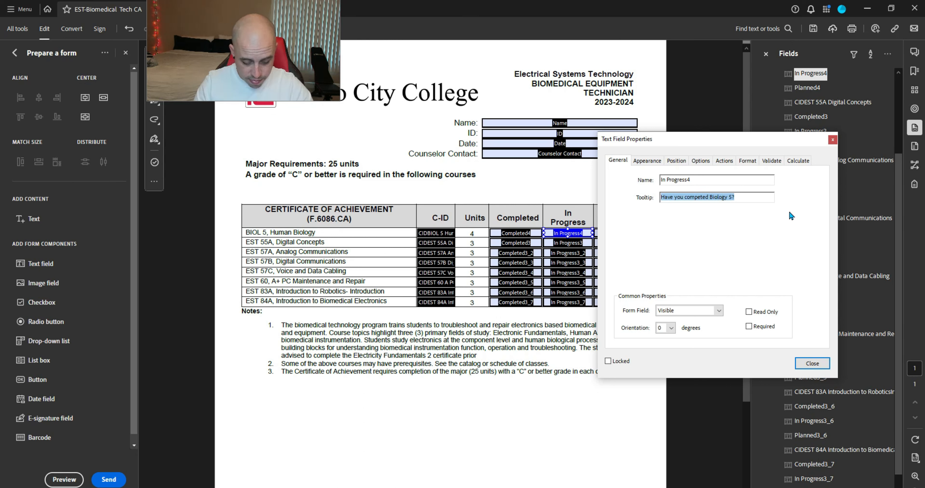
pyautogui.write('Bio 5')
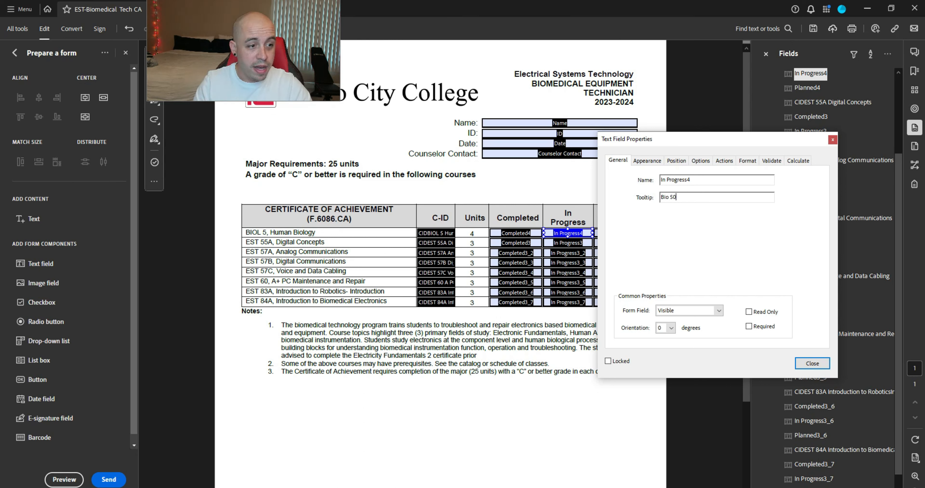
pyautogui.write(' In progre')
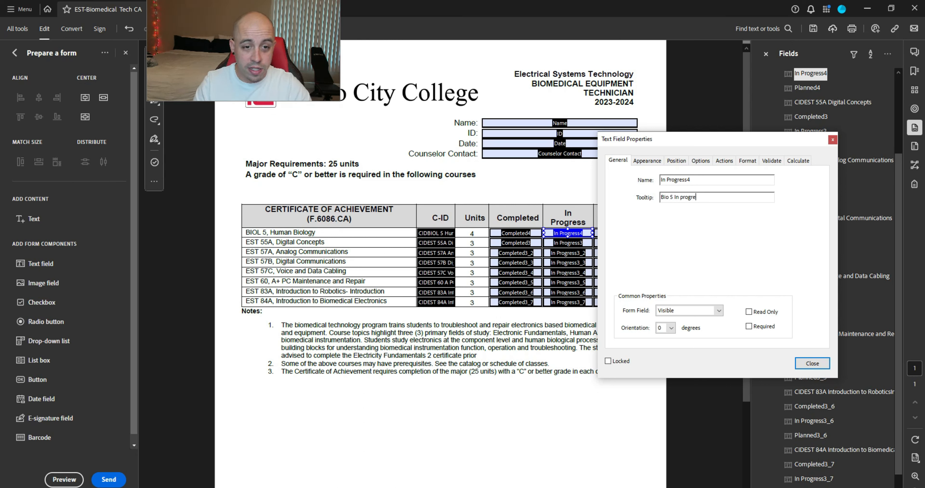
pyautogui.write('ss?')
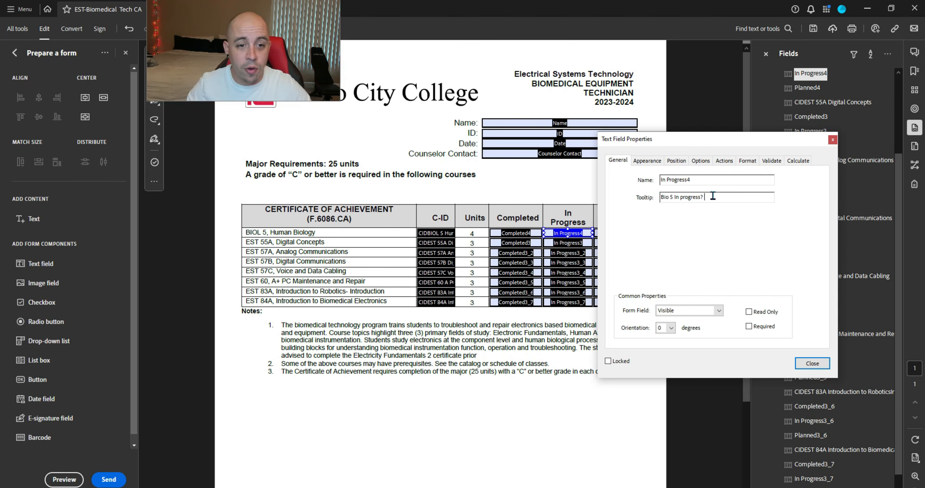
pyautogui.moveTo(714, 196); pyautogui.dragTo(648, 194)
pyautogui.click(812, 363)
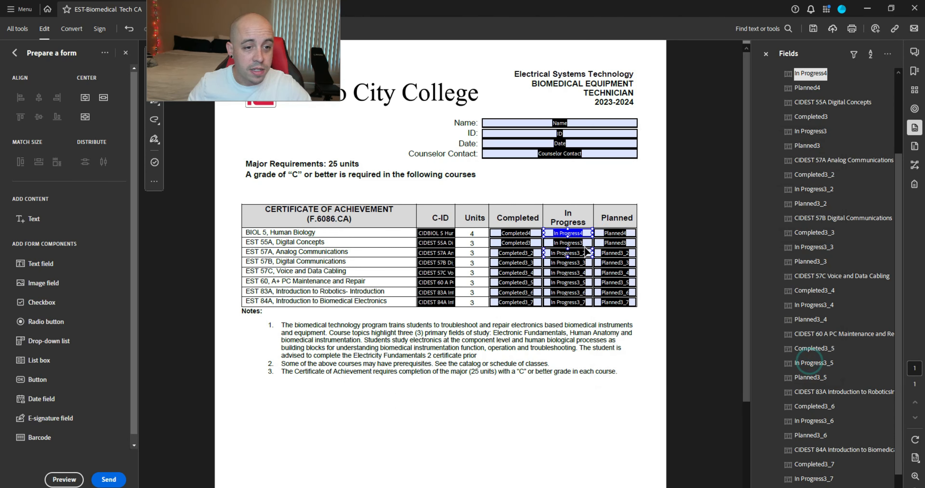
# Step: Give the EST 55A and EST 57A In Progress fields tooltips such as 'Est 55A In progress'
pyautogui.rightClick(585, 243)
pyautogui.click(601, 253)
pyautogui.write('Est ')
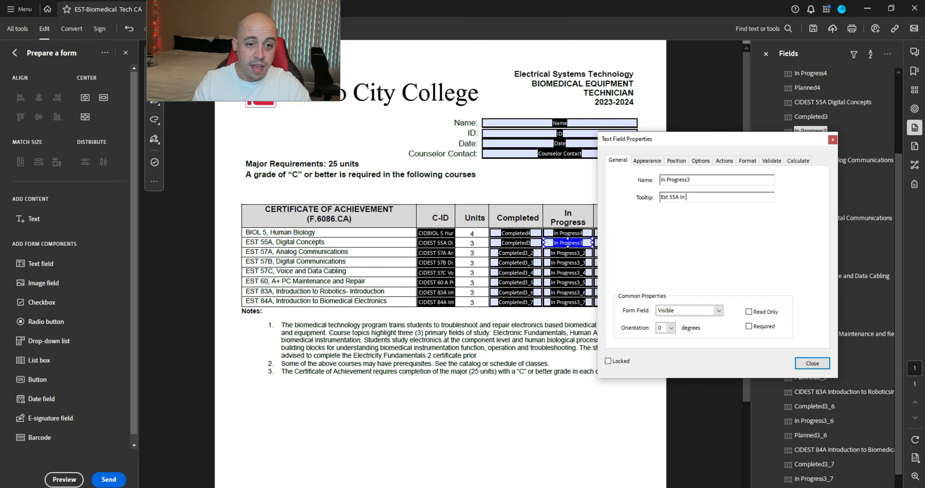
pyautogui.write('55A In progress')
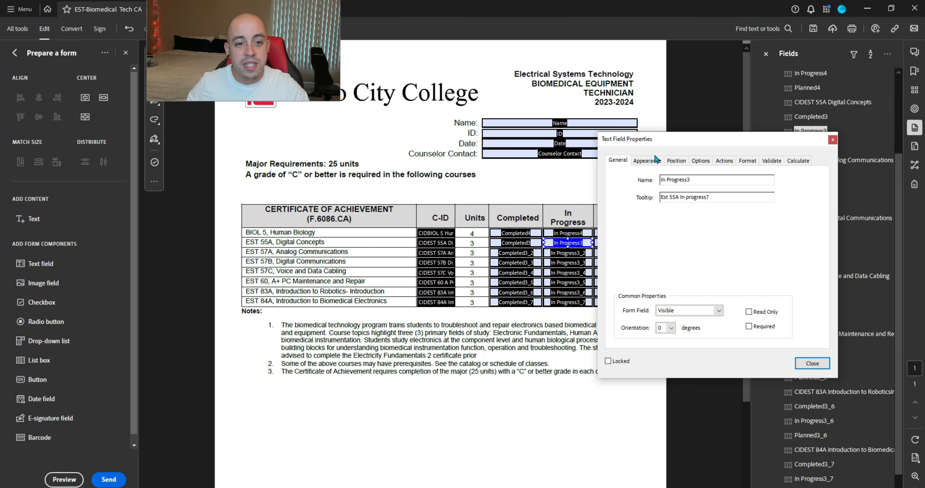
pyautogui.click(813, 363)
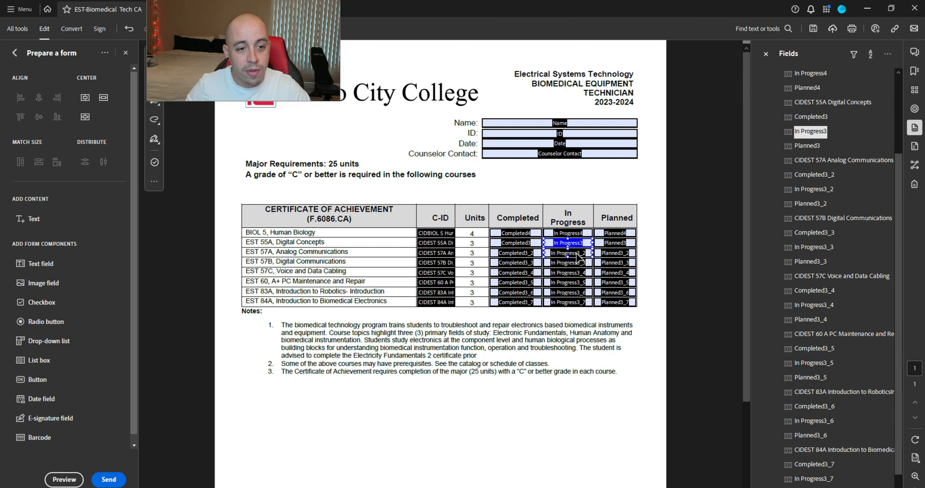
pyautogui.rightClick(578, 257)
pyautogui.click(601, 269)
pyautogui.press('Tab')
pyautogui.write('Est')
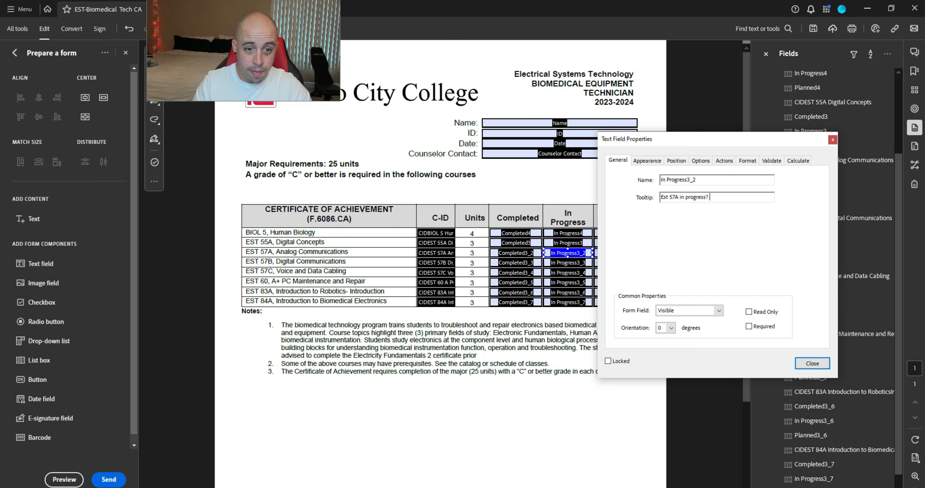
pyautogui.click(812, 363)
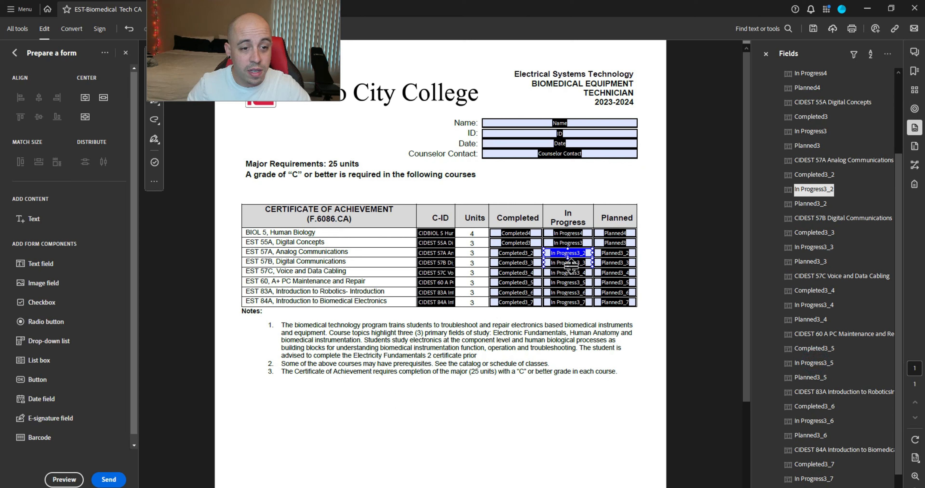
# Step: Give the EST 57B and EST 57C In Progress fields tooltips such as 'EST 57B in progress'
pyautogui.rightClick(576, 266)
pyautogui.click(592, 272)
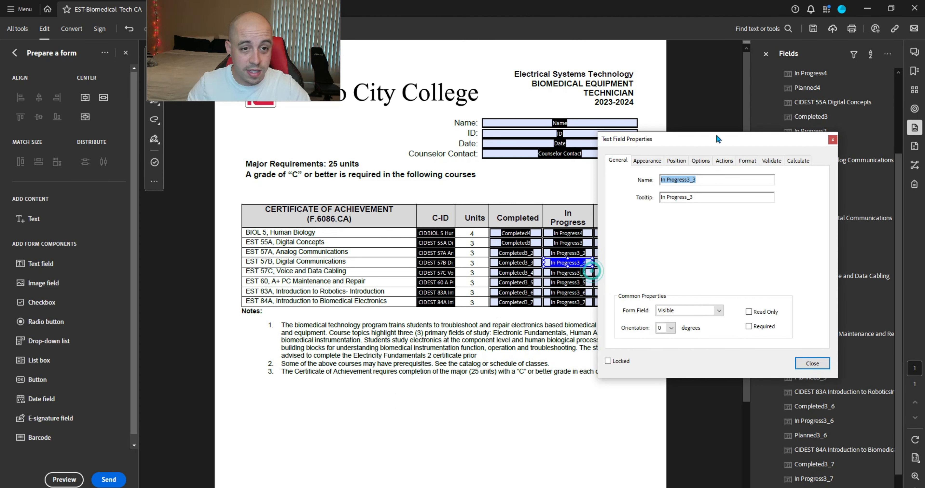
pyautogui.moveTo(725, 197); pyautogui.dragTo(639, 198)
pyautogui.write('EST 57B in progr')
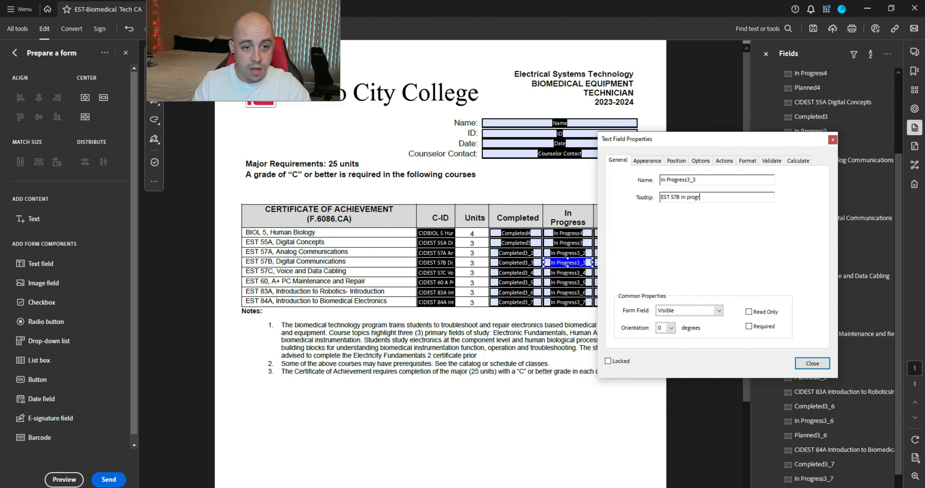
pyautogui.write('ess?')
pyautogui.click(813, 363)
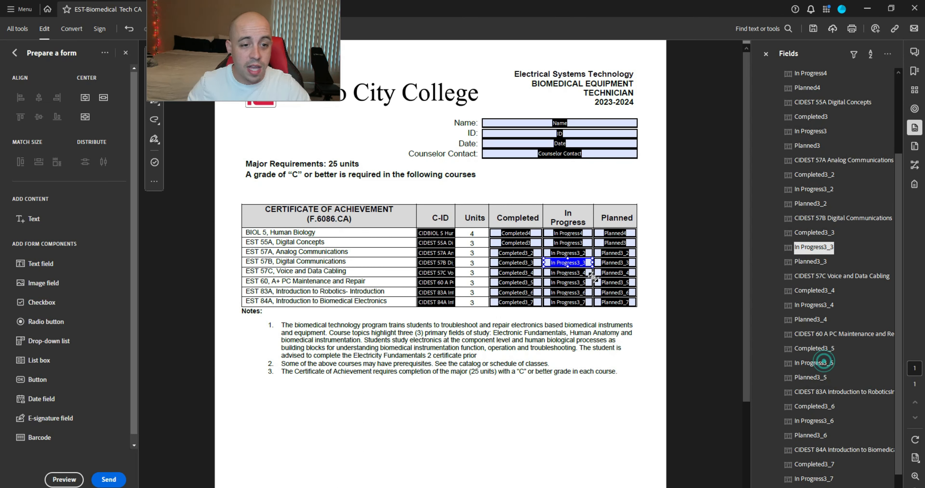
pyautogui.rightClick(577, 272)
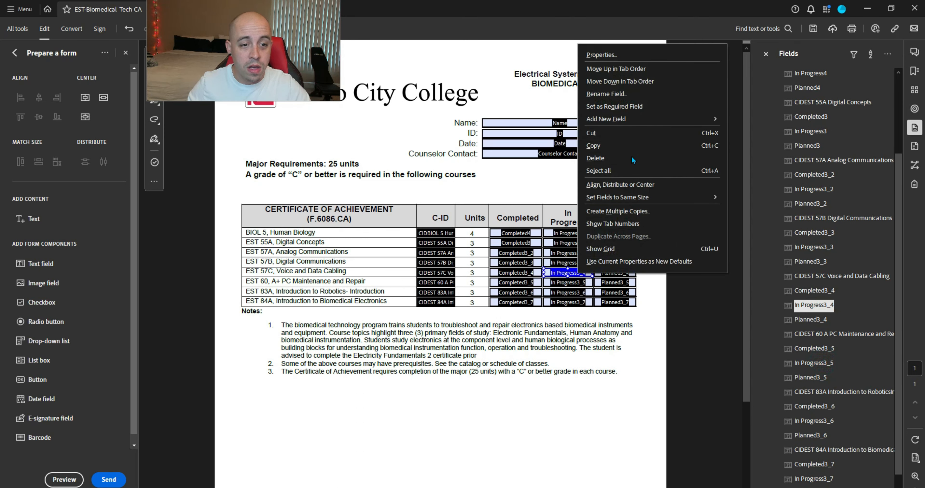
pyautogui.click(637, 54)
pyautogui.press('Tab')
pyautogui.write('EST')
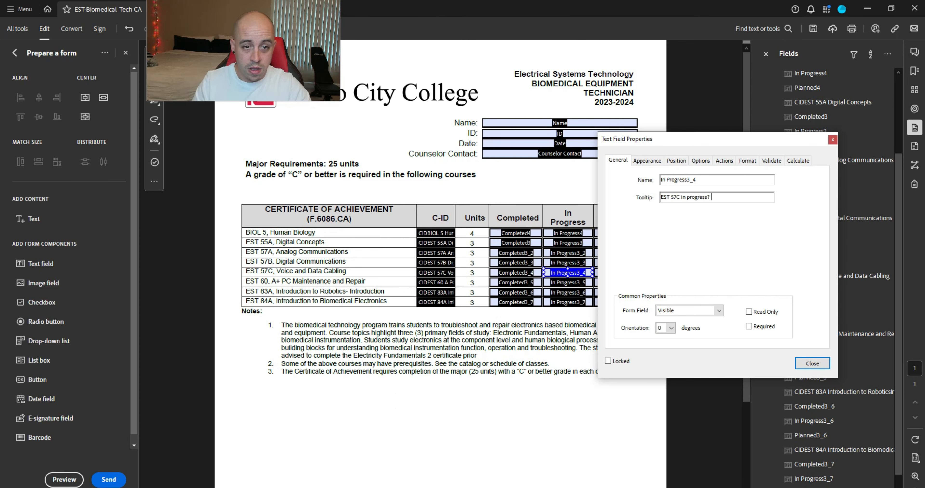
pyautogui.press('Return')
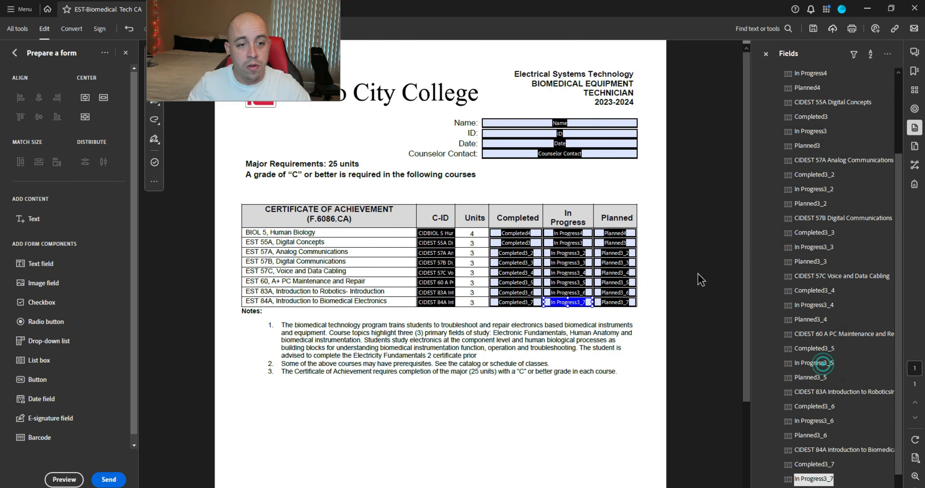
# Step: Set the BIOL 5 Planned field's tooltip to 'Bio 5 Planned?' and check the EST 55A Planned field
pyautogui.rightClick(629, 235)
pyautogui.click(647, 243)
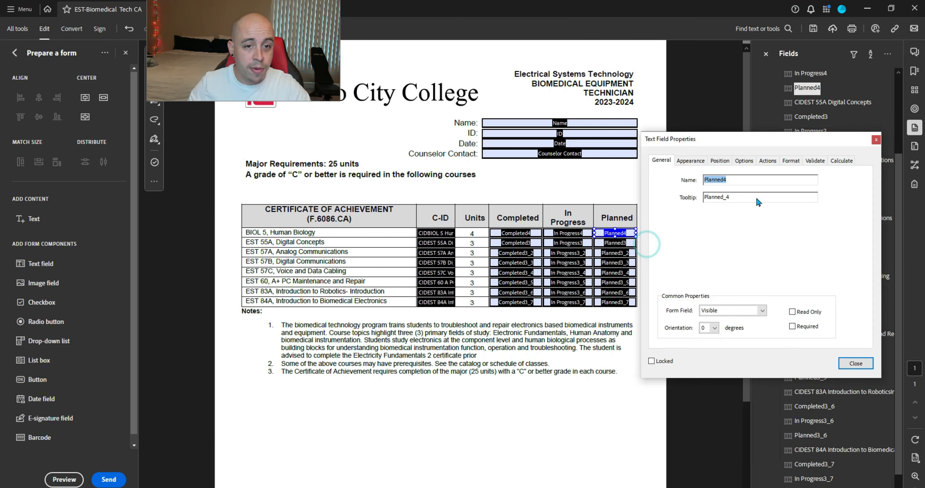
pyautogui.press('Tab')
pyautogui.write('Bio 5 Planned?')
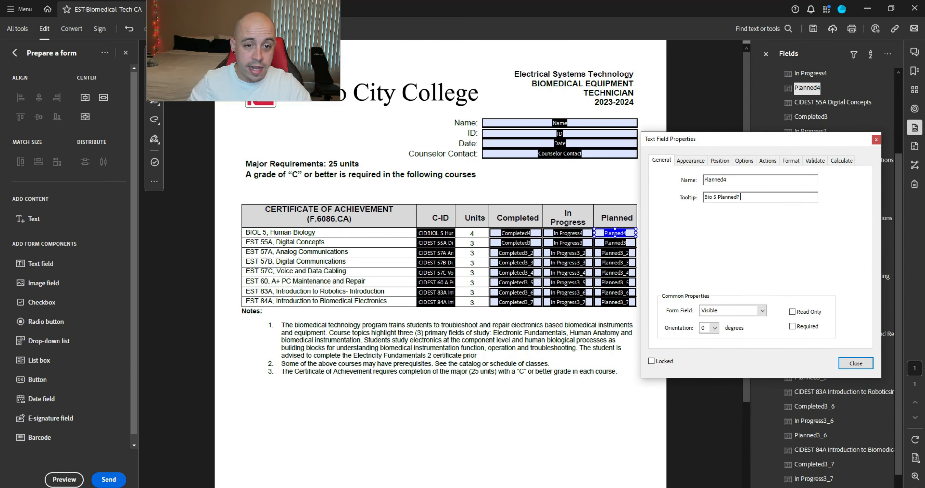
pyautogui.click(856, 364)
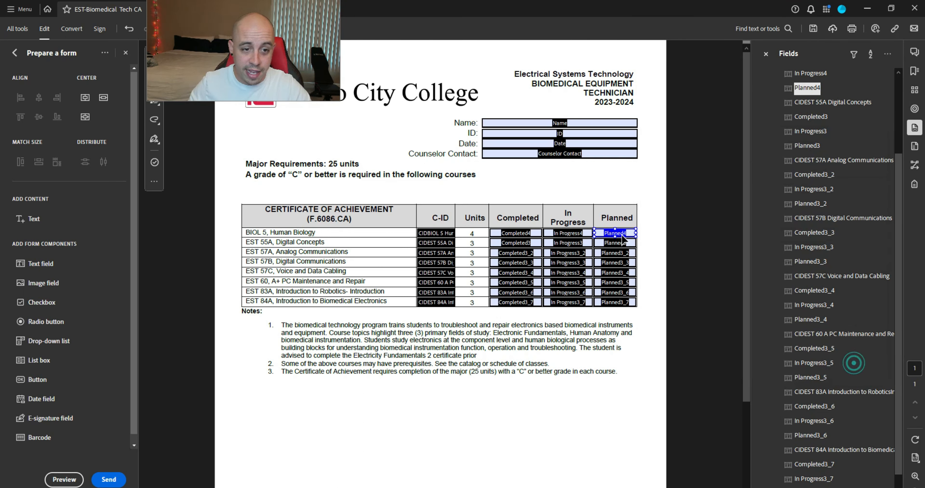
pyautogui.doubleClick(622, 242)
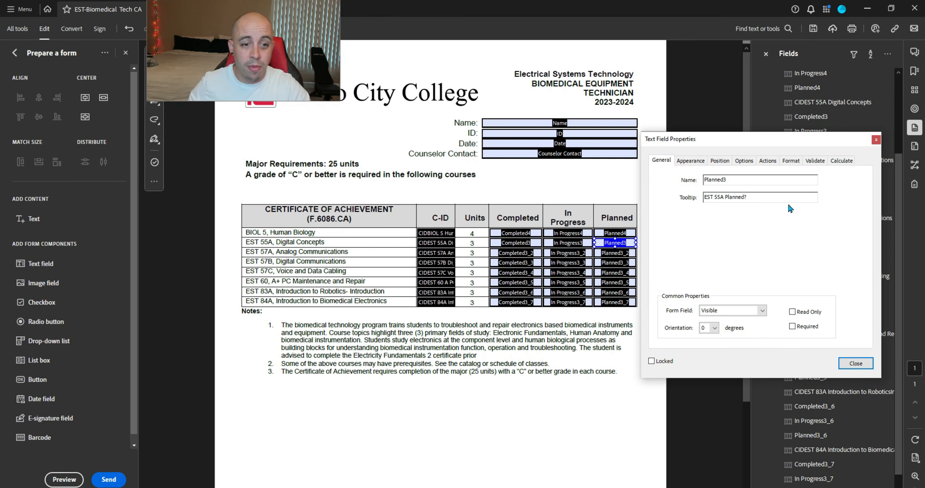
pyautogui.click(855, 363)
# Step: Replace the EST 57A Planned field's tooltip with an 'EST … Planned?' question
pyautogui.doubleClick(615, 252)
pyautogui.press('Tab')
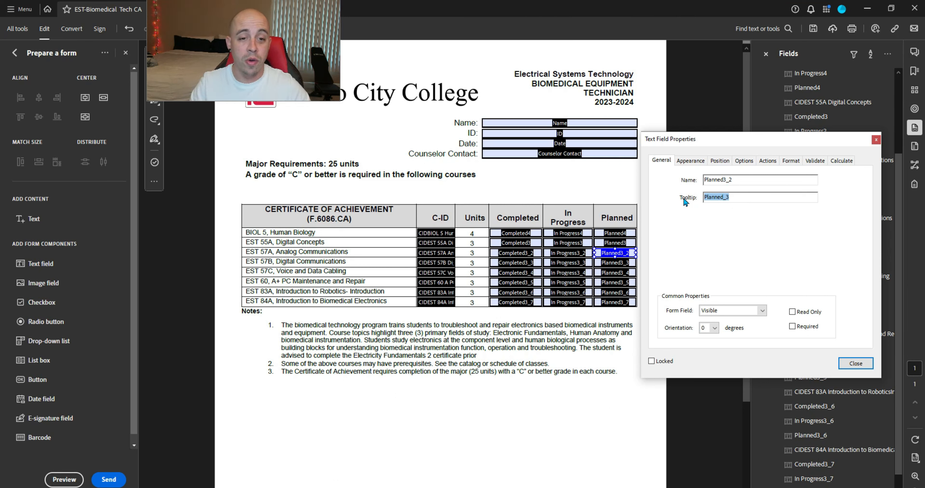
pyautogui.write('EST 57A')
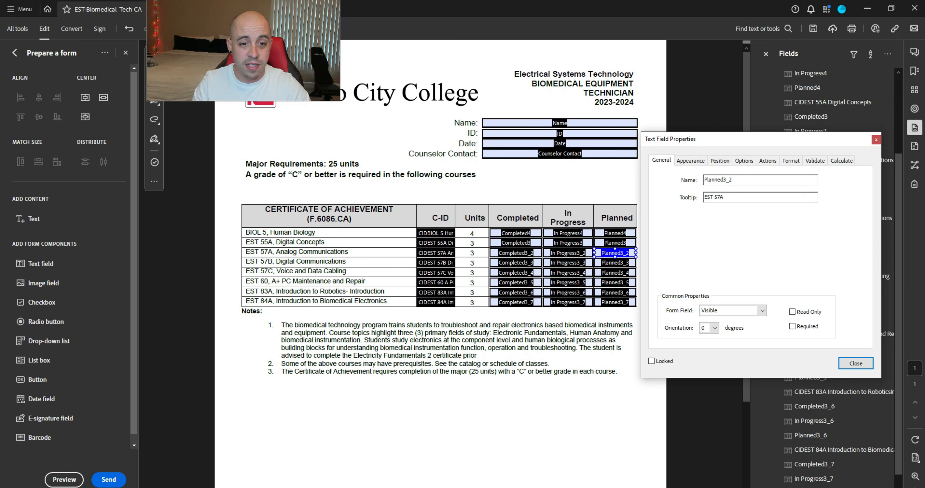
pyautogui.write('ES')
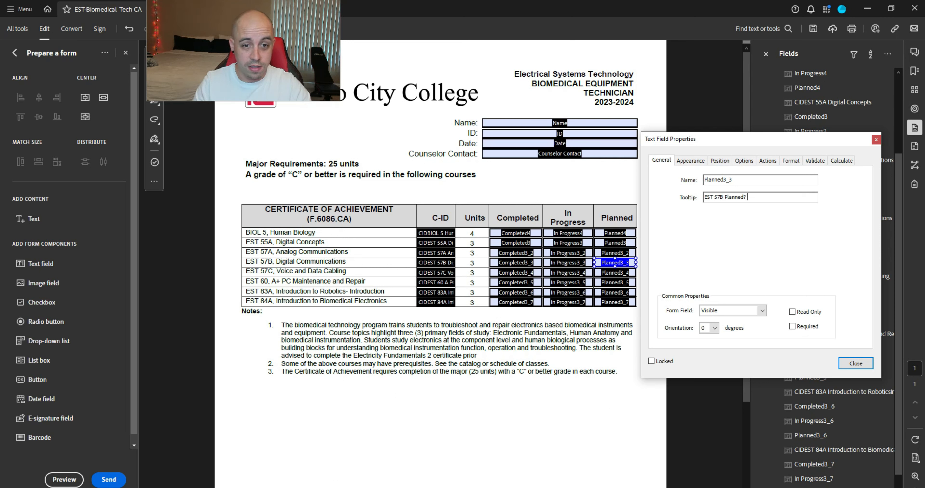
pyautogui.write('EST 57C')
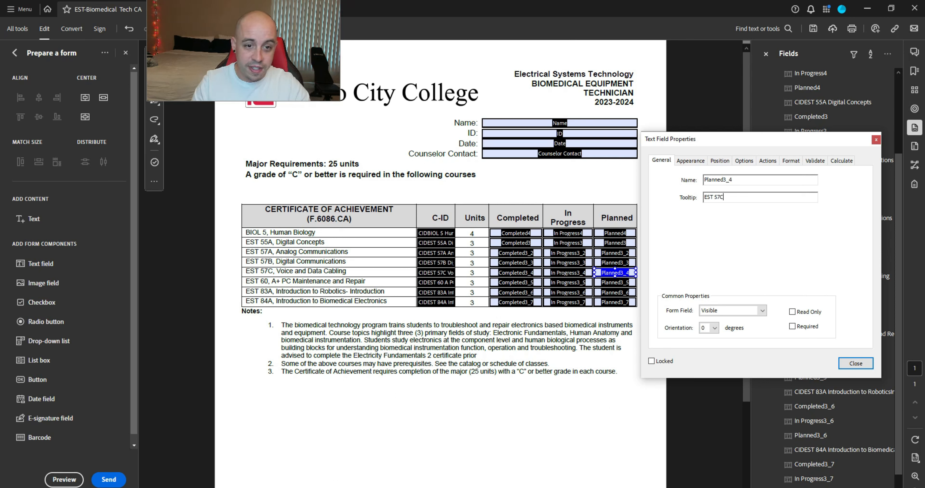
pyautogui.press('BackSpace')
pyautogui.write('lanned?')
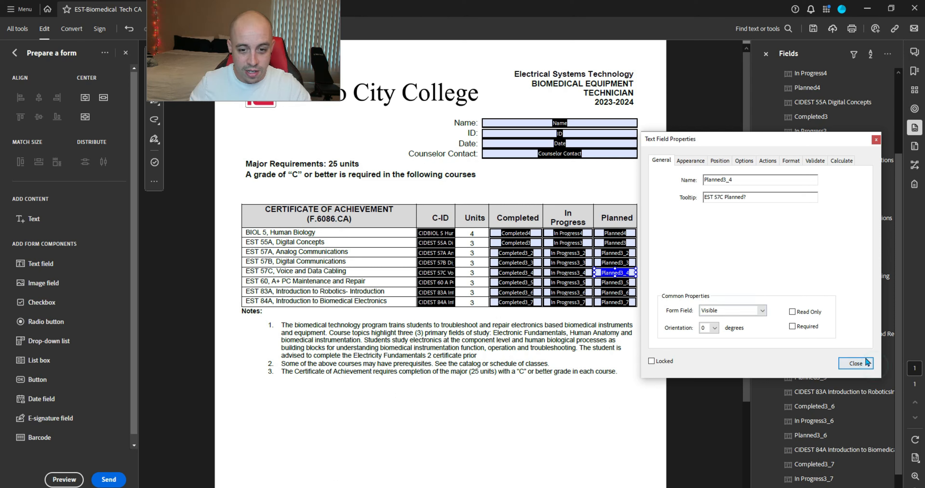
pyautogui.click(865, 363)
# Step: Replace the EST 60 Planned field's default tooltip with its EST course name
pyautogui.click(619, 283)
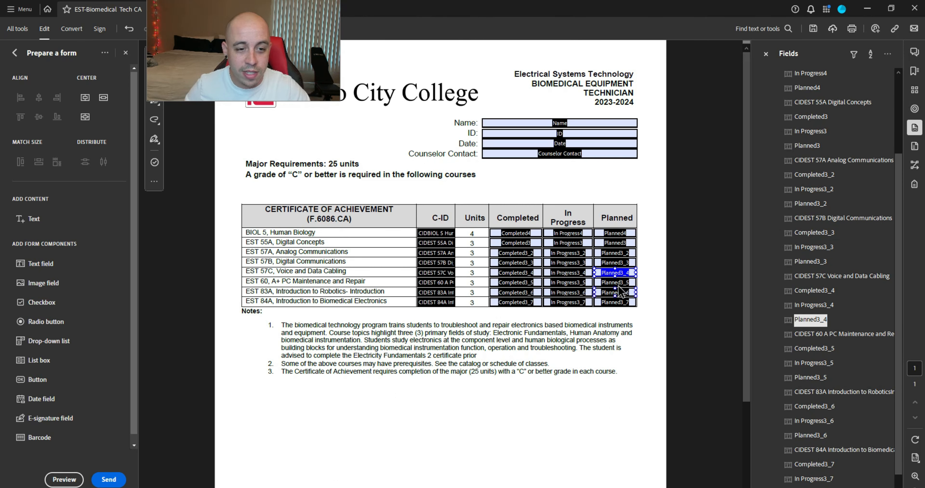
pyautogui.rightClick(623, 283)
pyautogui.click(652, 63)
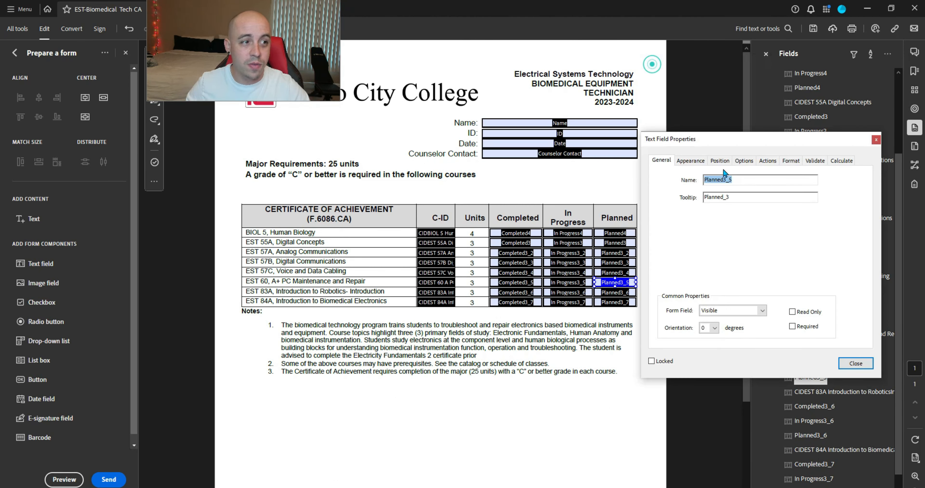
pyautogui.doubleClick(734, 198)
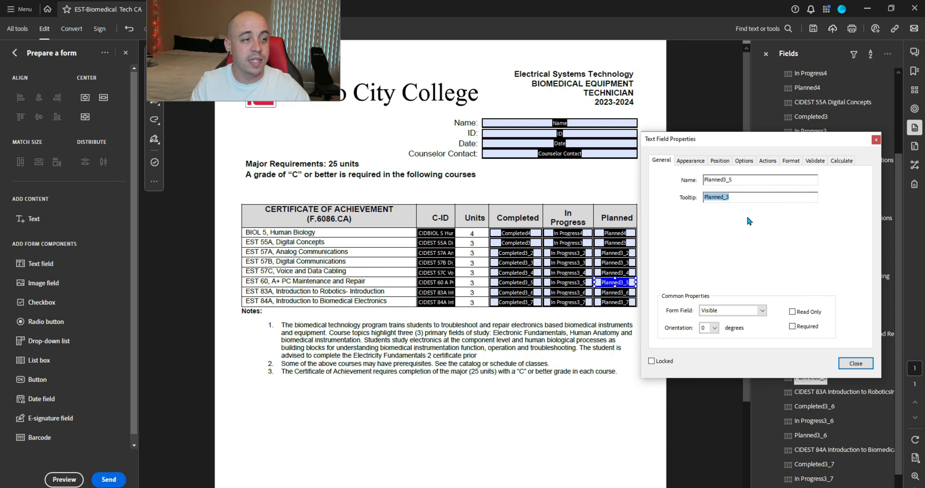
pyautogui.write('EST 60')
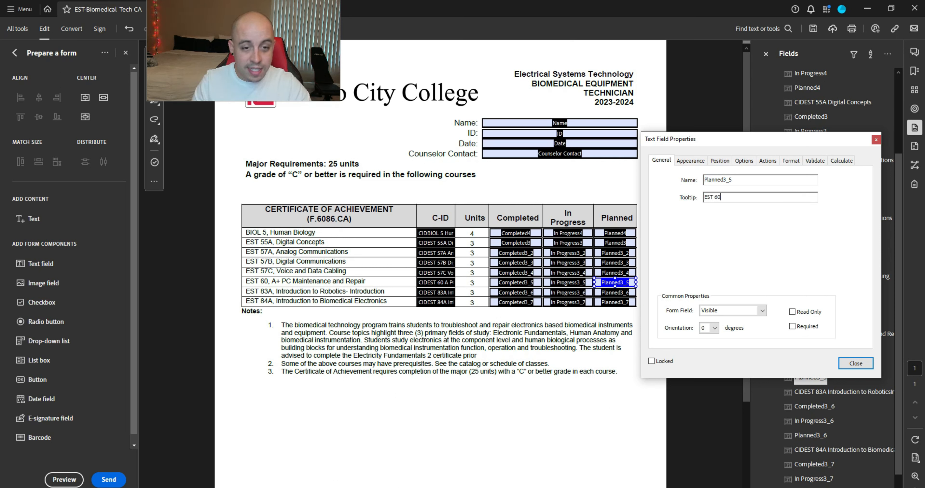
pyautogui.press('Return')
# Step: Give the EST 83A Planned field a tooltip naming its course and column
pyautogui.rightClick(632, 292)
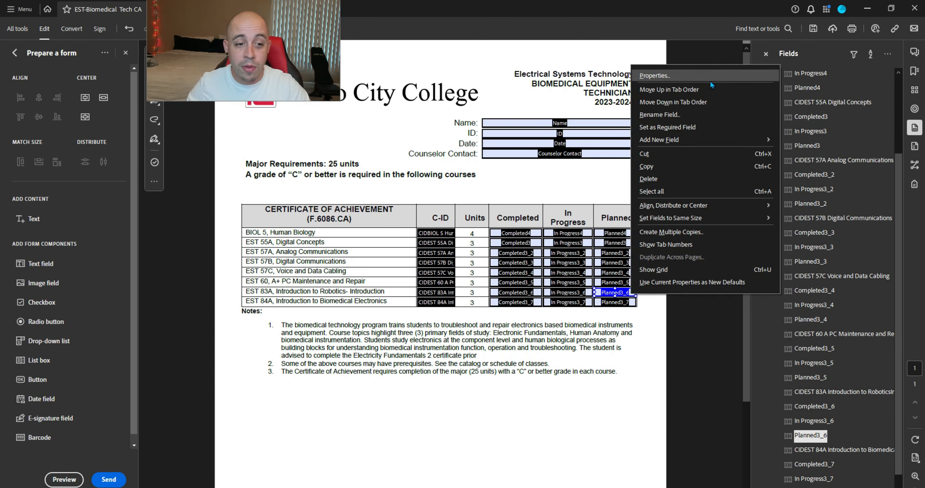
pyautogui.click(710, 79)
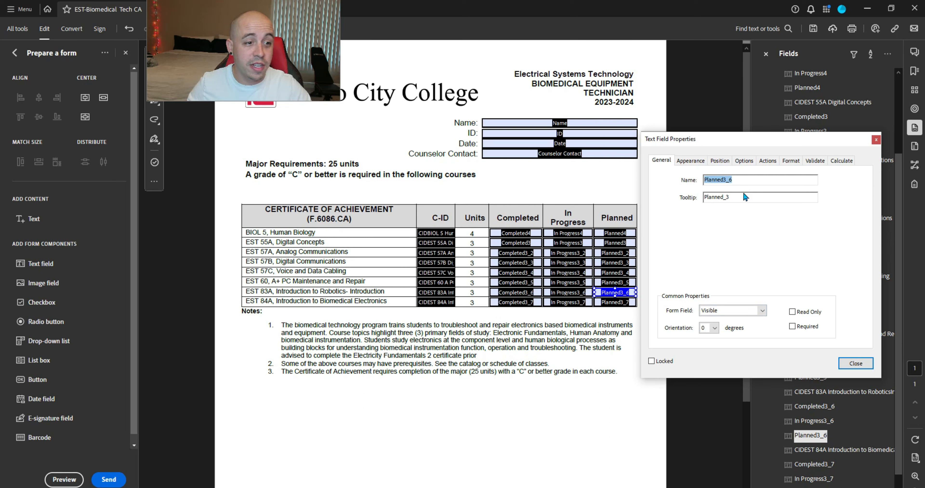
pyautogui.press('Tab')
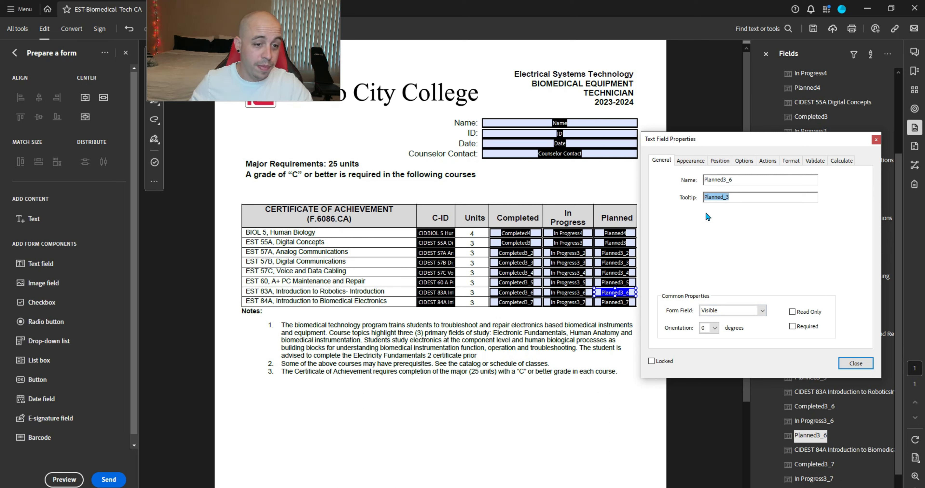
pyautogui.write('EST 83A')
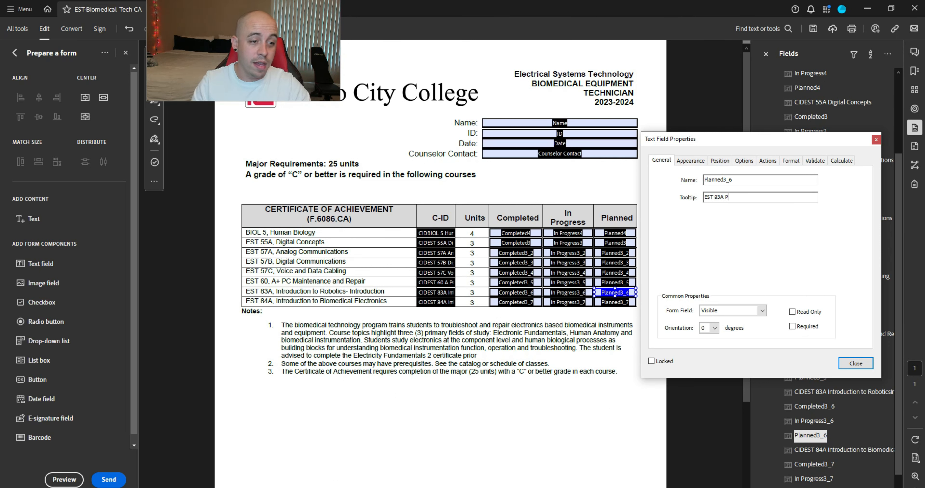
pyautogui.press('Return')
# Step: Set the EST 84A Planned field (Planned3_7) tooltip to 'EST 84A Planned?'
pyautogui.rightClick(610, 303)
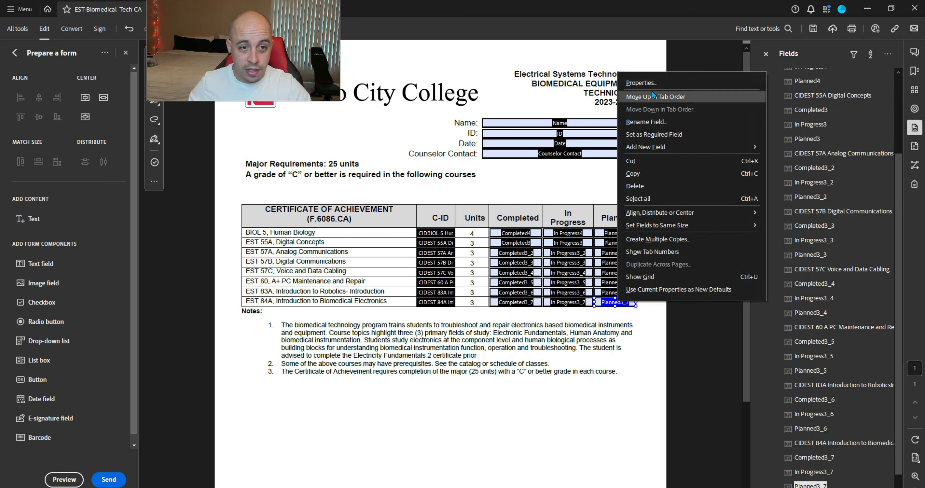
pyautogui.click(651, 83)
pyautogui.doubleClick(722, 197)
pyautogui.write('ES')
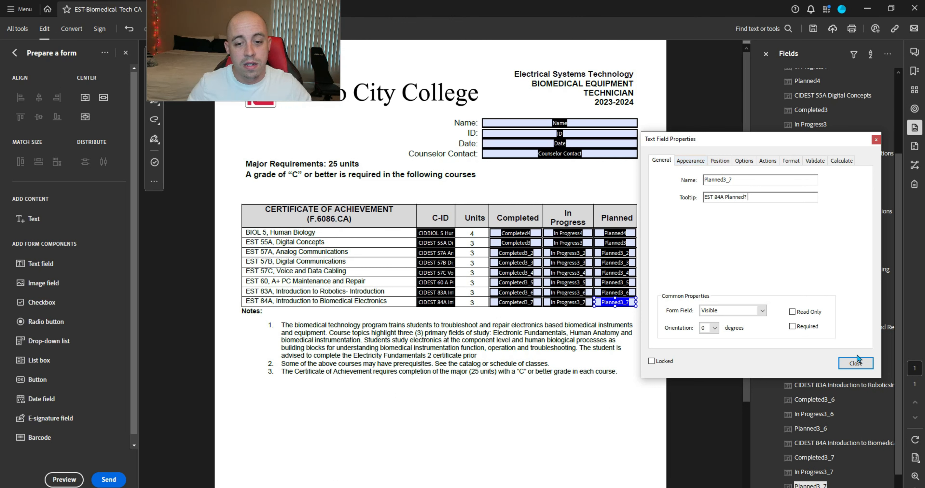
pyautogui.click(856, 363)
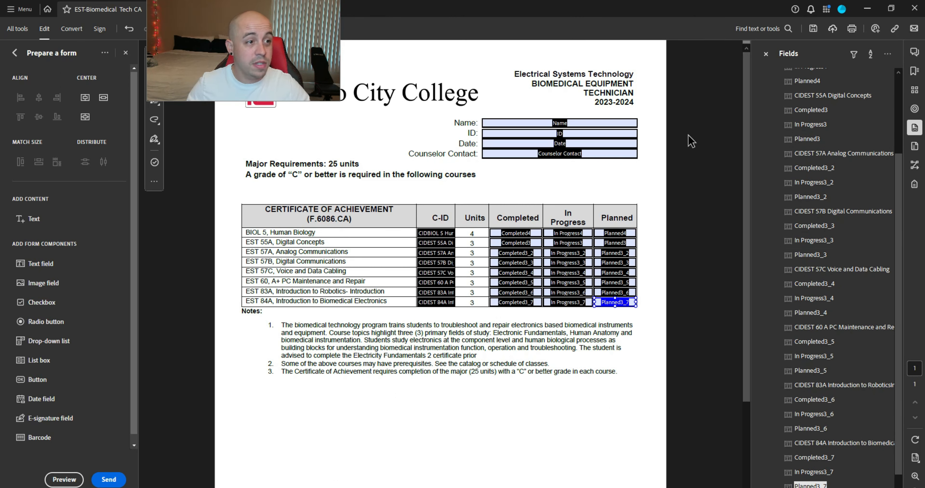
# Step: Deselect the EST 84A field, exit Prepare a form, and save the Biomedical Equipment Technician PDF
pyautogui.click(718, 119)
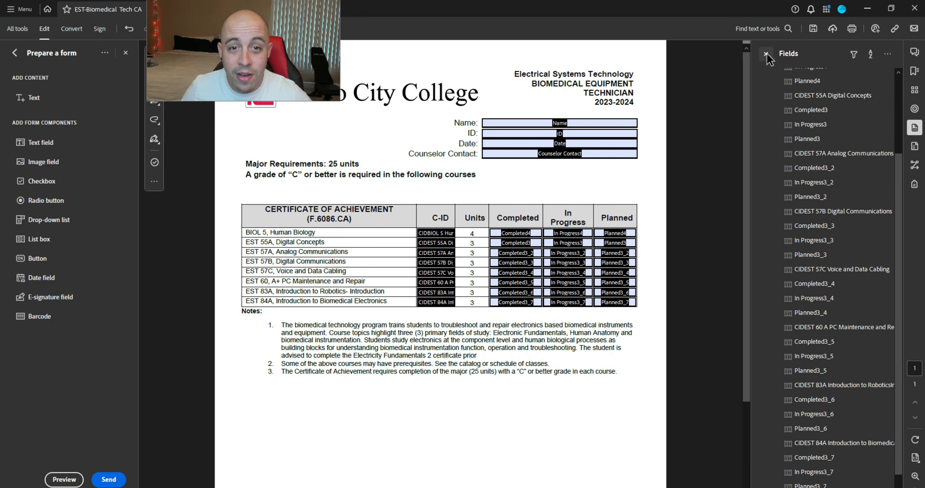
pyautogui.click(15, 53)
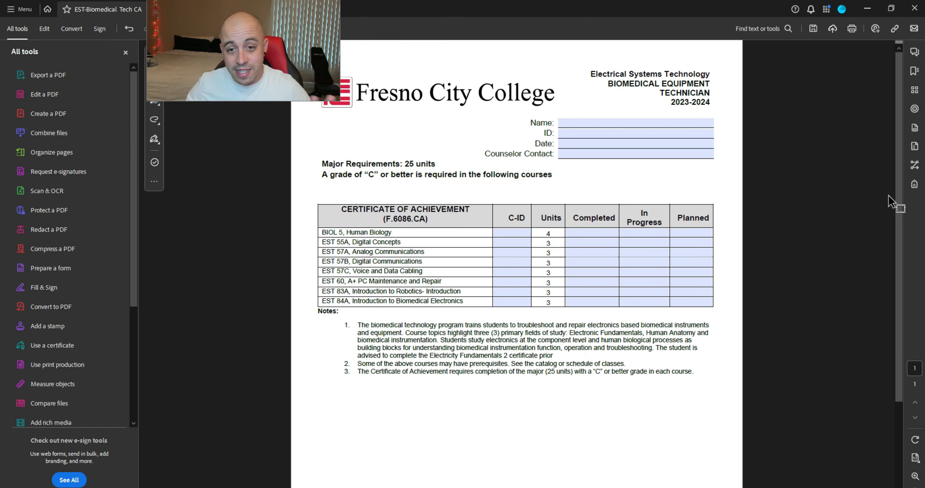
pyautogui.click(814, 28)
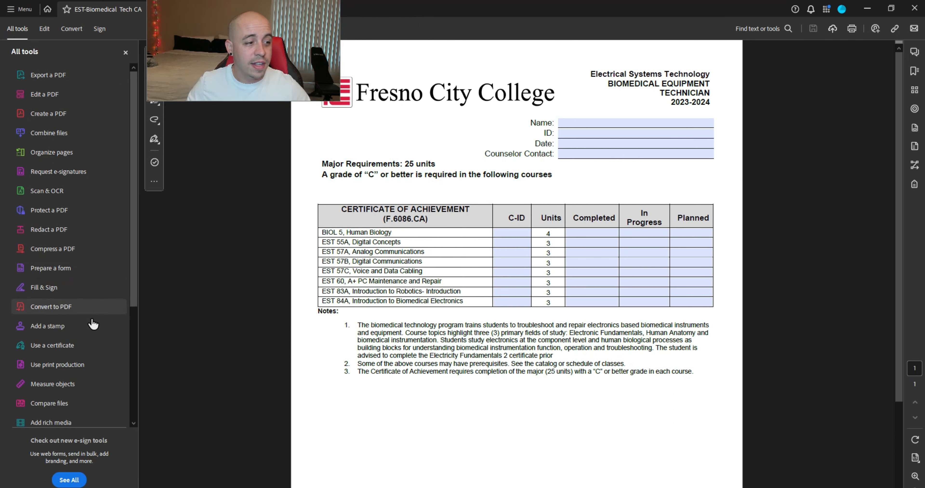
pyautogui.scroll(-4, 83, 324)
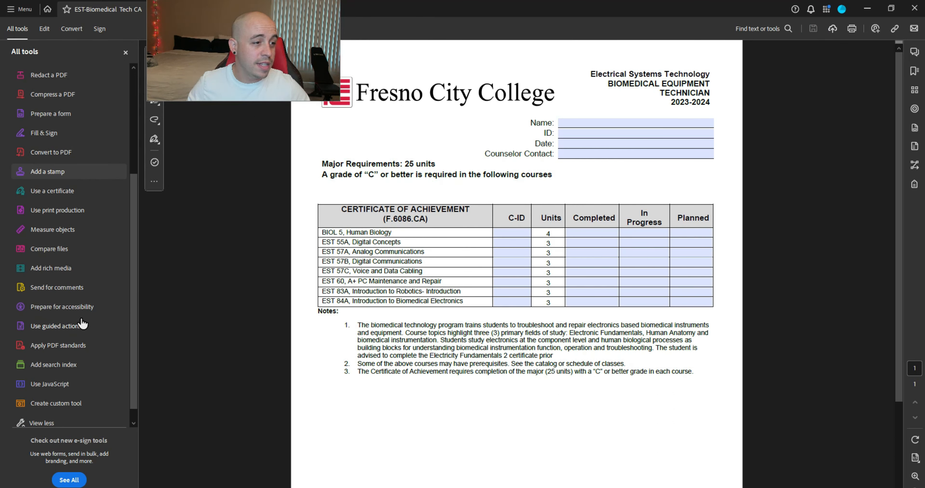
# Step: Run the Accessibility Check and review the failed tagged form fields and Figure 1 alternate text results
pyautogui.click(78, 307)
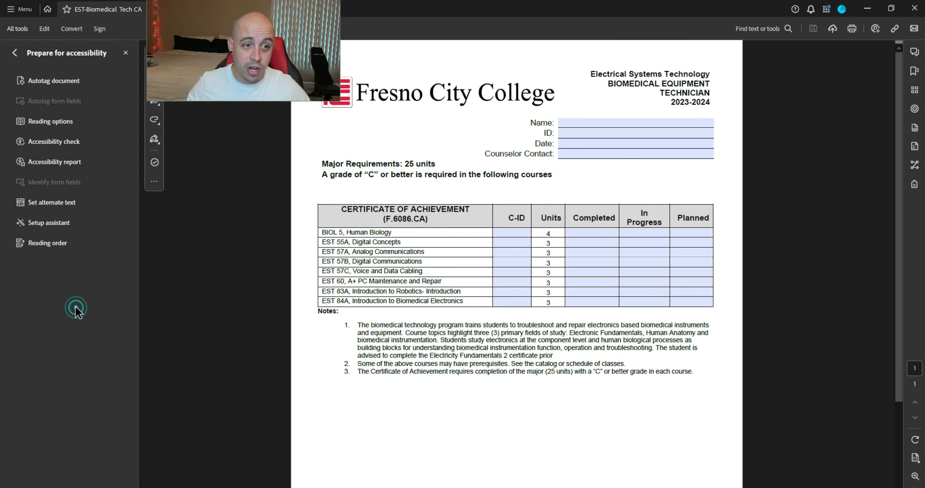
pyautogui.click(58, 142)
pyautogui.click(758, 104)
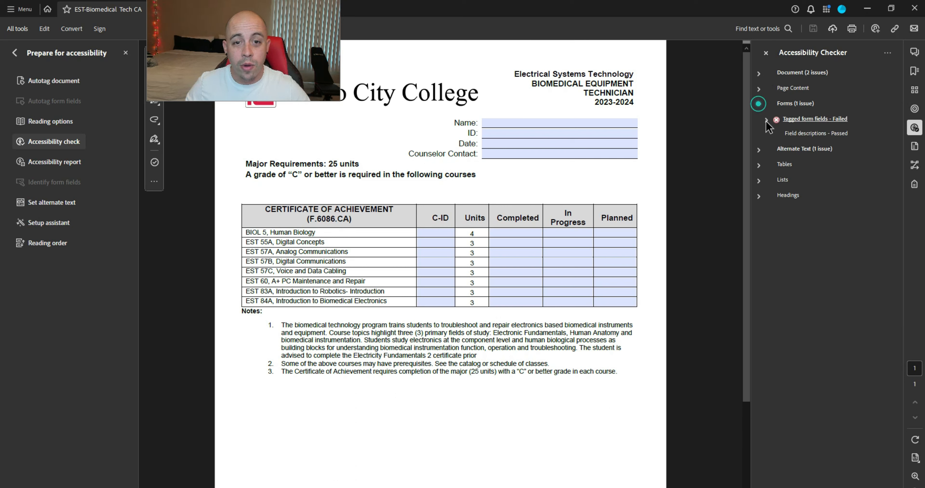
pyautogui.click(766, 121)
pyautogui.click(801, 133)
pyautogui.click(803, 151)
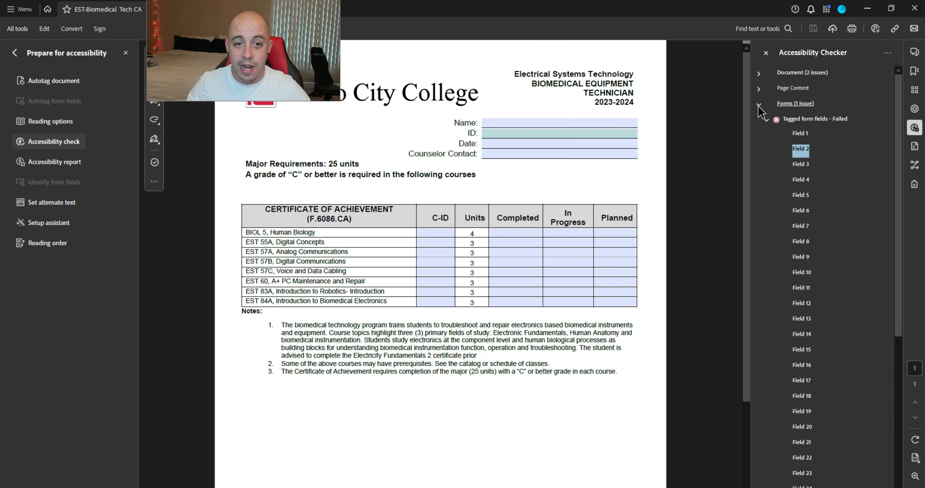
pyautogui.click(758, 104)
pyautogui.click(803, 151)
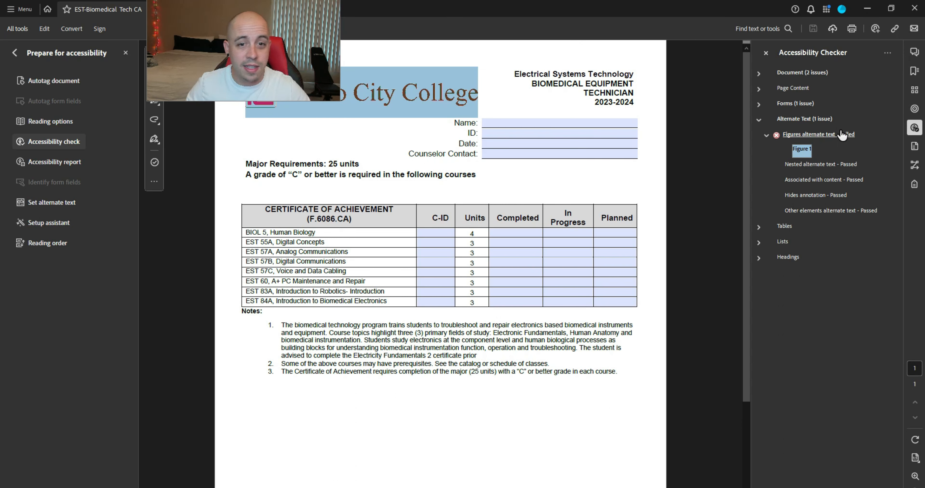
pyautogui.click(805, 119)
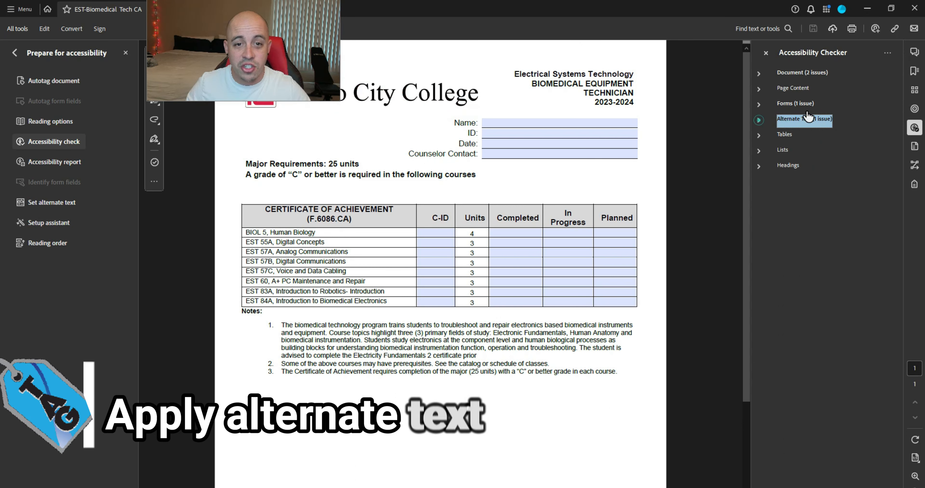
pyautogui.click(759, 120)
# Step: Give the college logo (Figure 1) the alternate text 'Fresno City College Logo'
pyautogui.rightClick(799, 150)
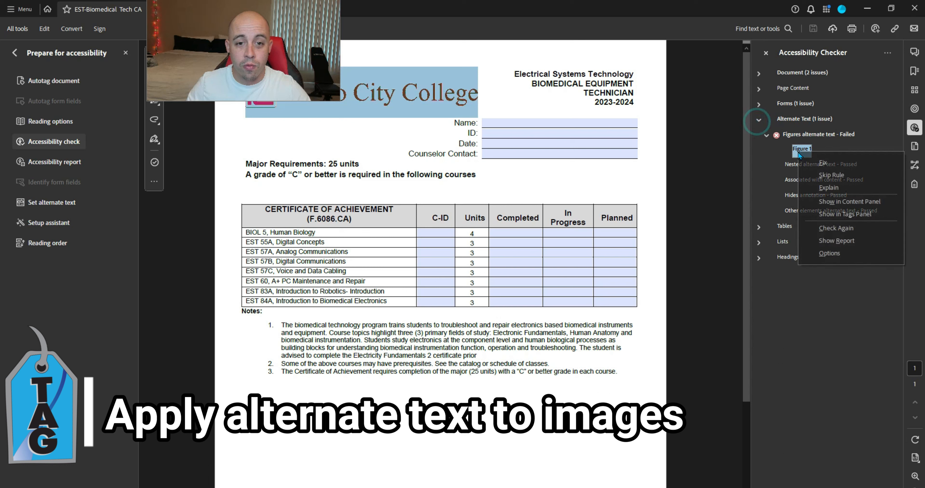
pyautogui.click(828, 162)
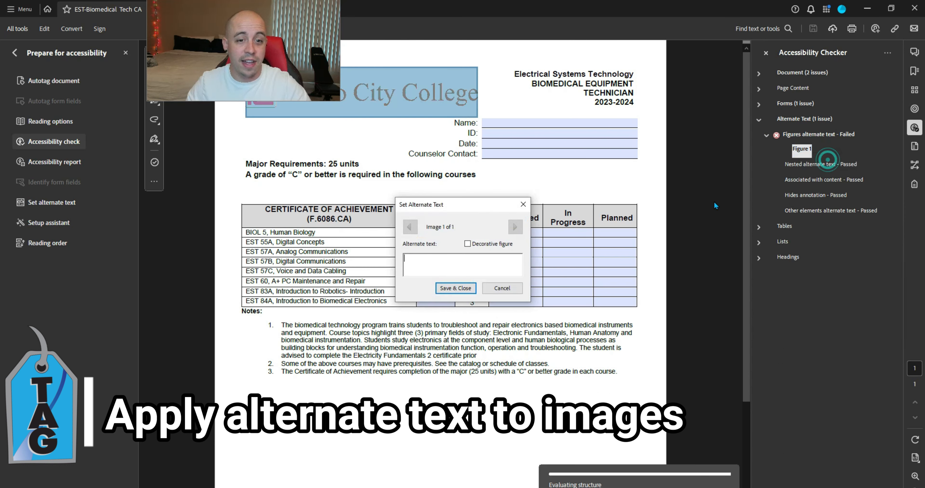
pyautogui.click(504, 265)
pyautogui.write('Fr')
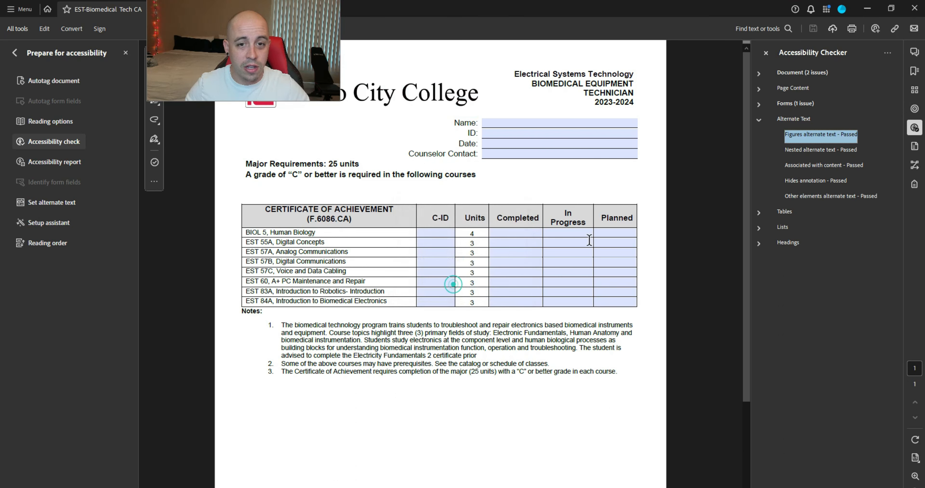
pyautogui.click(455, 288)
# Step: Step through the failed tagged form fields, starting at Date, then return to All tools
pyautogui.click(759, 104)
pyautogui.click(800, 134)
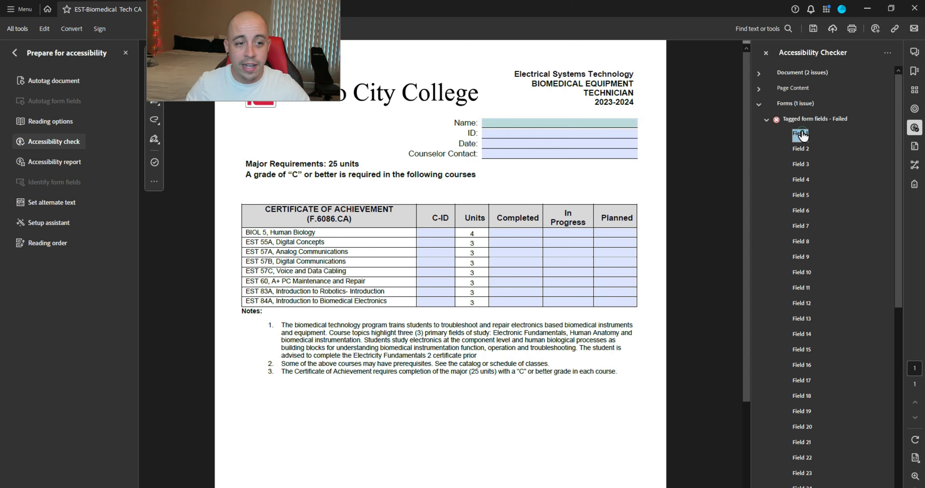
pyautogui.press('Down')
pyautogui.press('Down')
pyautogui.press('Down')
pyautogui.press('Down')
pyautogui.press('Down')
pyautogui.press('Down')
pyautogui.press('Down')
pyautogui.press('Down')
pyautogui.press('Down')
pyautogui.press('Down')
pyautogui.press('Down')
pyautogui.press('Down')
pyautogui.press('Down')
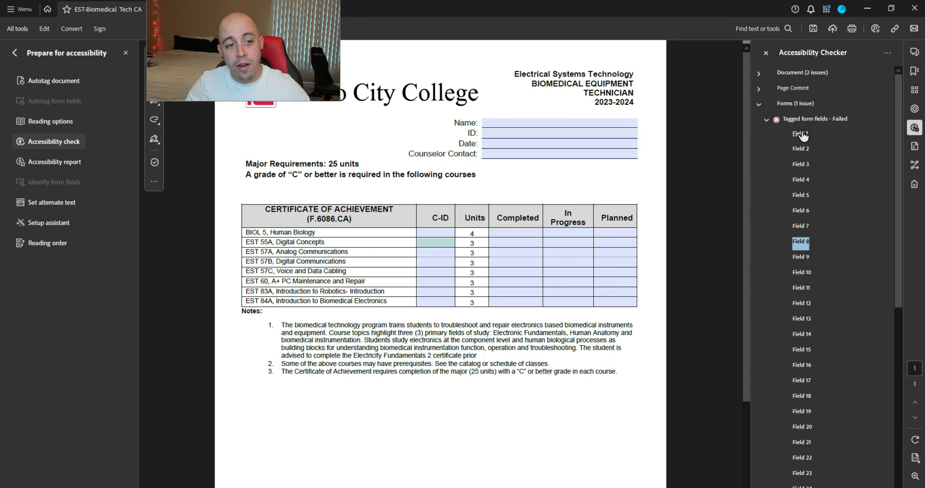
pyautogui.press('Down')
pyautogui.press('Down')
pyautogui.press('Down')
pyautogui.press('Down')
pyautogui.press('Down')
pyautogui.press('Down')
pyautogui.press('Down')
pyautogui.press('Down')
pyautogui.press('Down')
pyautogui.press('Down')
pyautogui.press('Down')
pyautogui.press('Down')
pyautogui.press('Down')
pyautogui.press('Down')
pyautogui.press('Down')
pyautogui.press('Down')
pyautogui.press('Down')
pyautogui.press('Down')
pyautogui.press('Down')
pyautogui.press('Down')
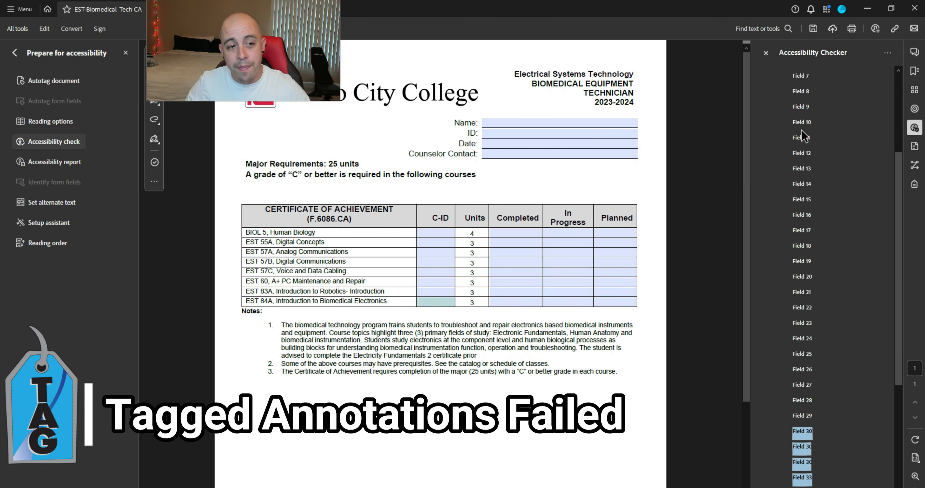
pyautogui.press('Up')
pyautogui.press('Up')
pyautogui.press('Up')
pyautogui.press('Up')
pyautogui.press('Up')
pyautogui.press('Up')
pyautogui.press('Up')
pyautogui.press('Up')
pyautogui.press('Up')
pyautogui.press('Up')
pyautogui.press('Up')
pyautogui.press('Up')
pyautogui.press('Up')
pyautogui.press('Up')
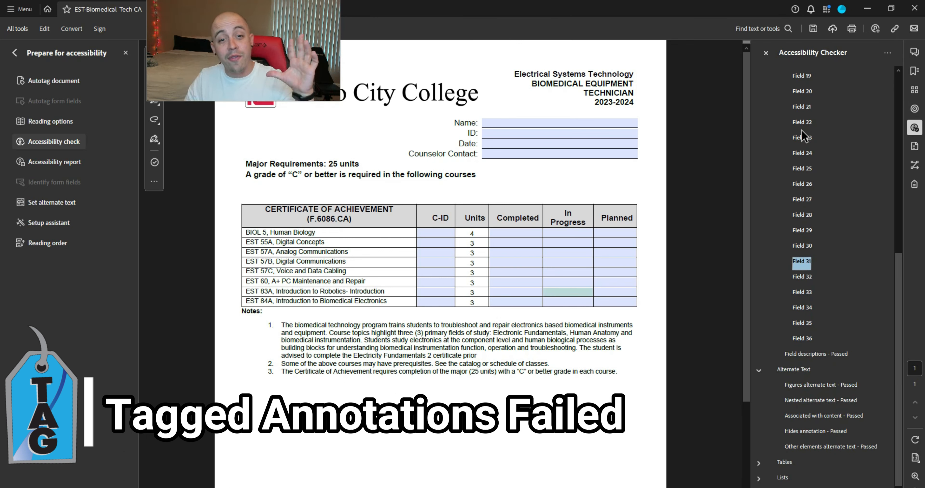
pyautogui.press('Up')
pyautogui.press('Up')
pyautogui.press('Up')
pyautogui.press('Up')
pyautogui.press('Up')
pyautogui.press('Up')
pyautogui.press('Up')
pyautogui.press('Up')
pyautogui.press('Up')
pyautogui.press('Up')
pyautogui.press('Up')
pyautogui.press('Up')
pyautogui.press('Up')
pyautogui.press('Up')
pyautogui.press('Up')
pyautogui.press('Up')
pyautogui.press('Up')
pyautogui.press('Up')
pyautogui.press('Up')
pyautogui.press('Up')
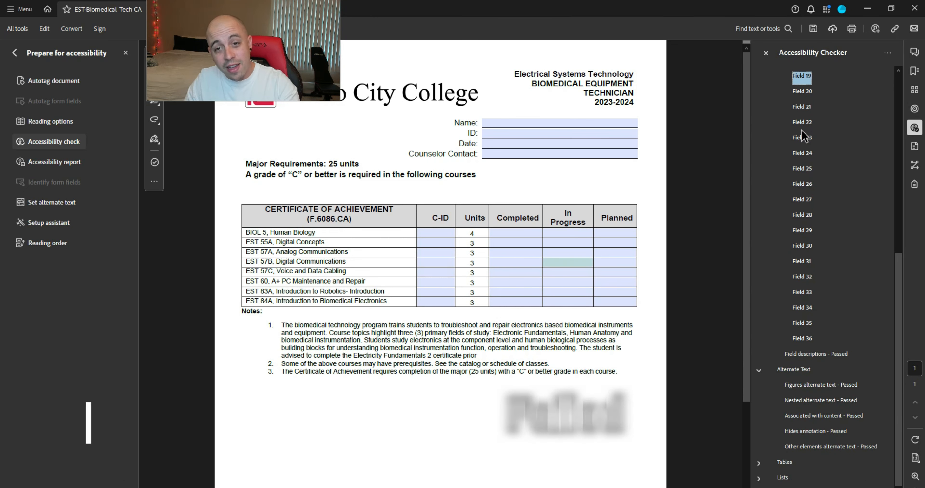
pyautogui.press('Up')
pyautogui.press('Up')
pyautogui.press('Up')
pyautogui.press('Up')
pyautogui.press('Up')
pyautogui.press('Up')
pyautogui.press('Up')
pyautogui.press('Up')
pyautogui.press('Up')
pyautogui.press('Up')
pyautogui.press('Up')
pyautogui.press('Up')
pyautogui.press('Down')
pyautogui.press('Down')
pyautogui.press('Down')
pyautogui.press('Left')
pyautogui.press('Left')
pyautogui.press('Left')
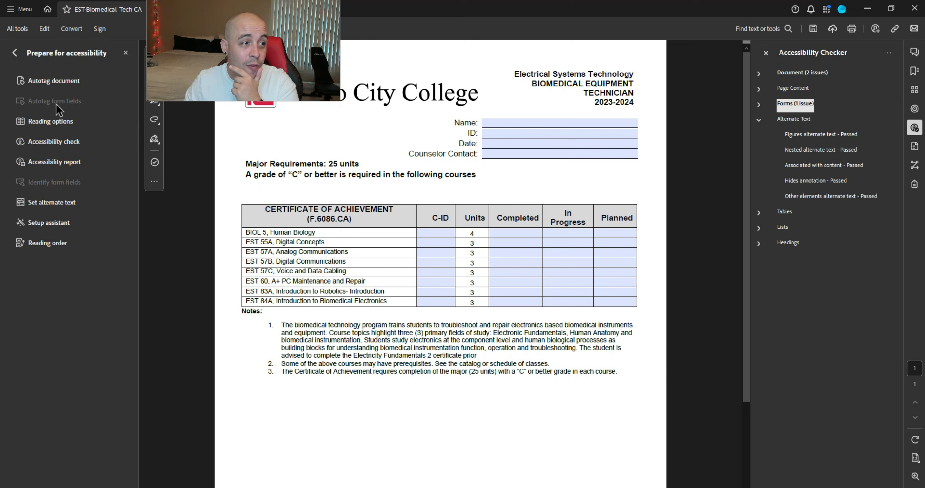
pyautogui.click(14, 53)
pyautogui.scroll(4, 75, 119)
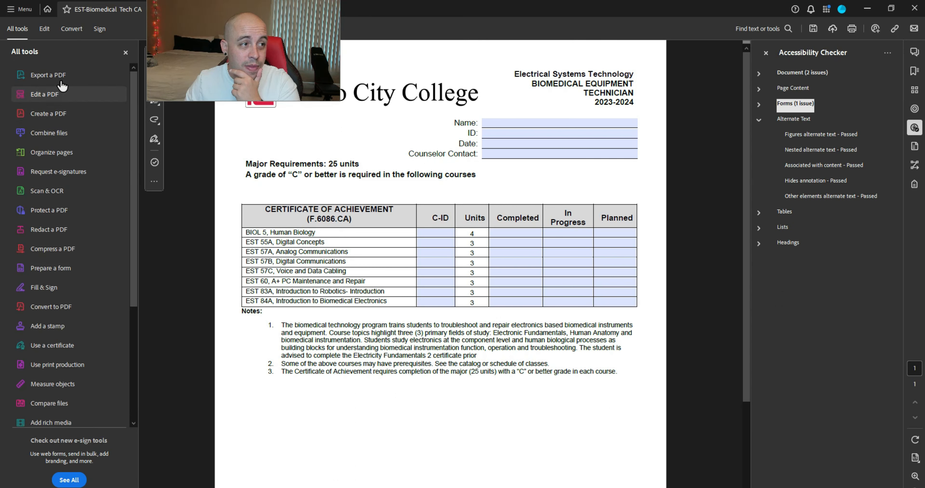
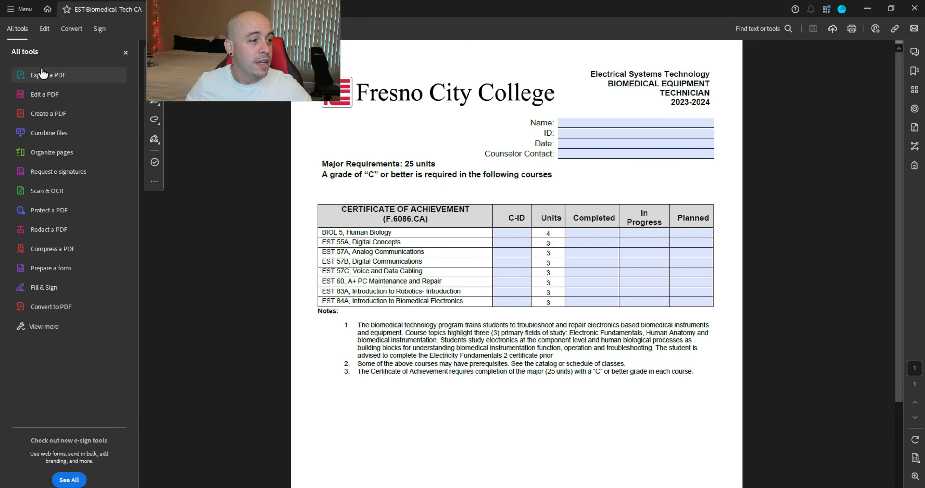
# Step: Autotag the form fields from Prepare for accessibility, then show the tag tree at the Figure tag
pyautogui.click(66, 327)
pyautogui.scroll(-4, 70, 343)
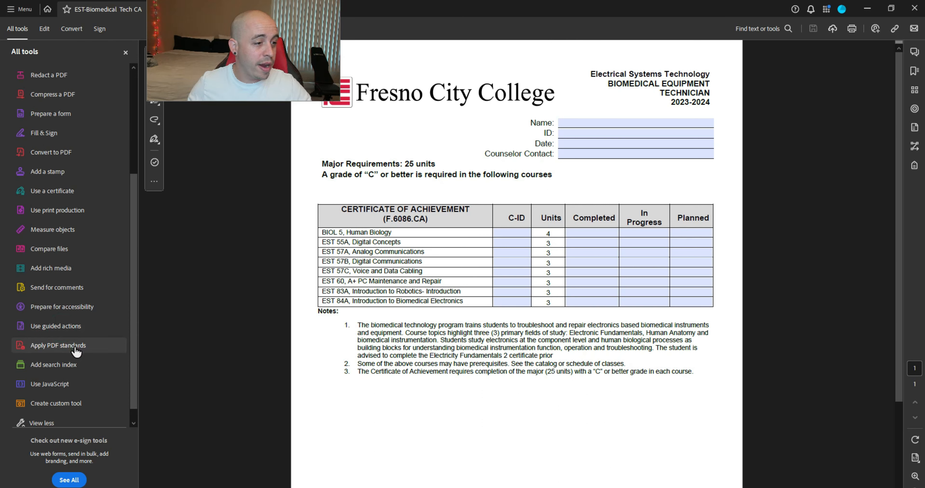
pyautogui.click(63, 307)
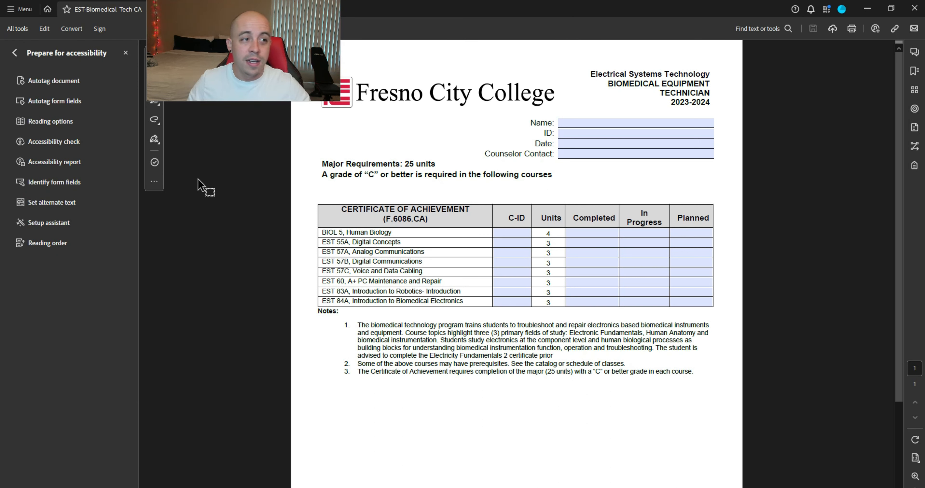
pyautogui.click(66, 107)
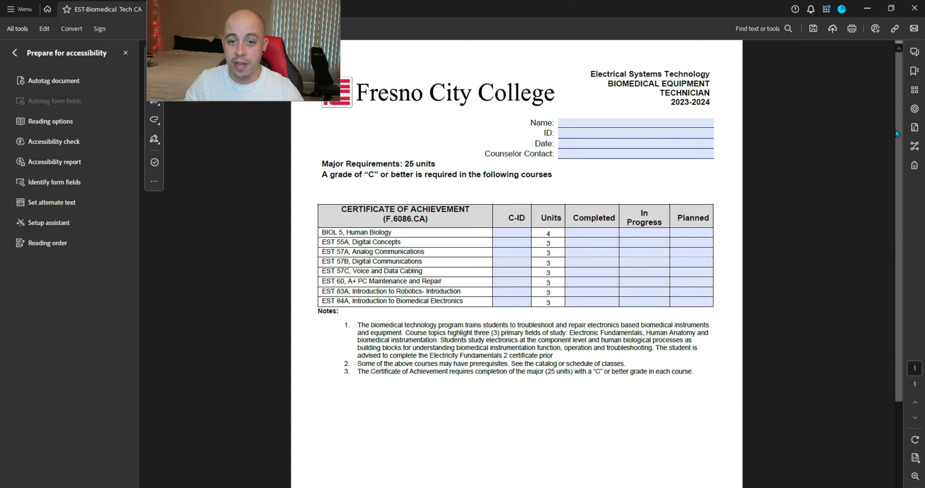
pyautogui.click(915, 168)
pyautogui.click(800, 120)
# Step: Expand the Table tag and step through its rows' TH, TD and P cell tags
pyautogui.press('Down')
pyautogui.press('Down')
pyautogui.press('Down')
pyautogui.press('Down')
pyautogui.press('Down')
pyautogui.press('Down')
pyautogui.press('Down')
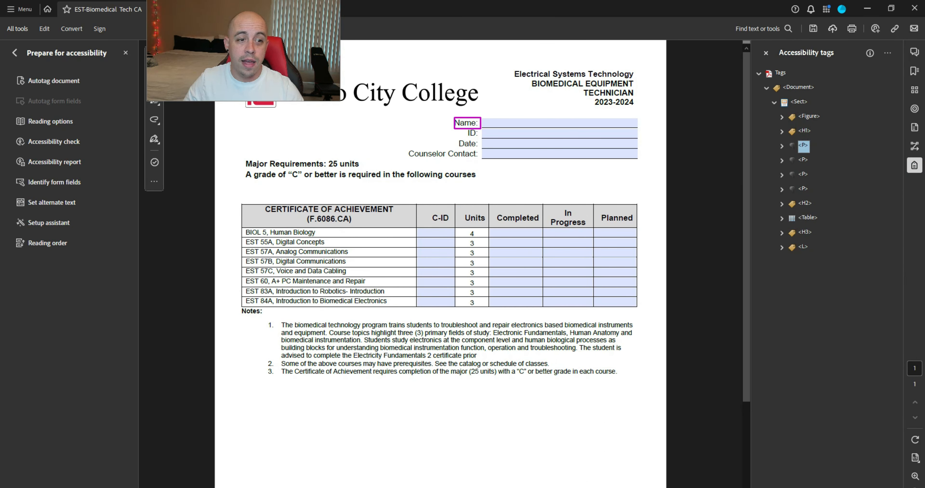
pyautogui.press('Right')
pyautogui.press('Down')
pyautogui.press('Down')
pyautogui.press('Down')
pyautogui.press('Right')
pyautogui.press('Down')
pyautogui.press('Right')
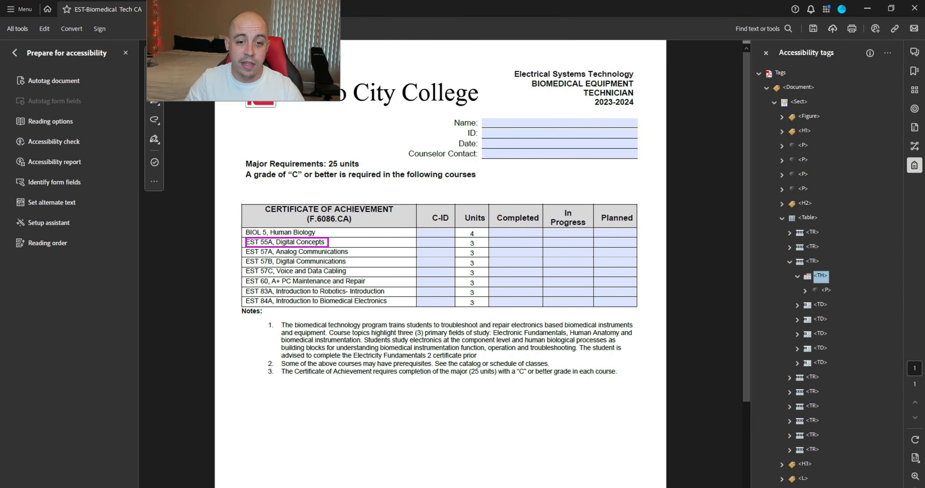
pyautogui.press('Down')
pyautogui.press('Right')
pyautogui.press('Down')
pyautogui.press('Down')
pyautogui.press('Right')
pyautogui.press('Down')
pyautogui.press('Right')
pyautogui.press('Down')
pyautogui.press('Down')
pyautogui.press('Right')
pyautogui.press('Down')
pyautogui.press('Right')
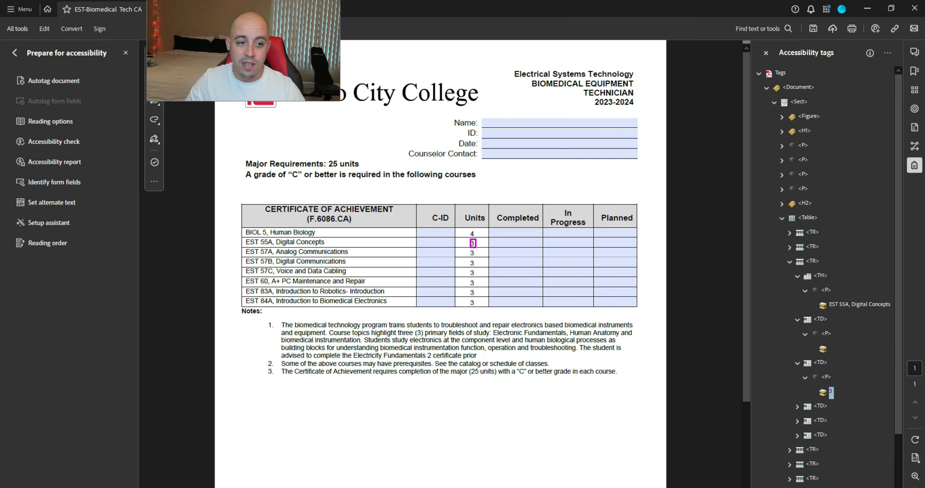
pyautogui.press('Down')
pyautogui.press('Down')
pyautogui.press('Down')
pyautogui.press('Down')
pyautogui.press('Down')
pyautogui.press('Down')
pyautogui.press('Down')
pyautogui.press('Down')
pyautogui.press('Down')
pyautogui.press('Down')
pyautogui.press('Down')
pyautogui.press('Down')
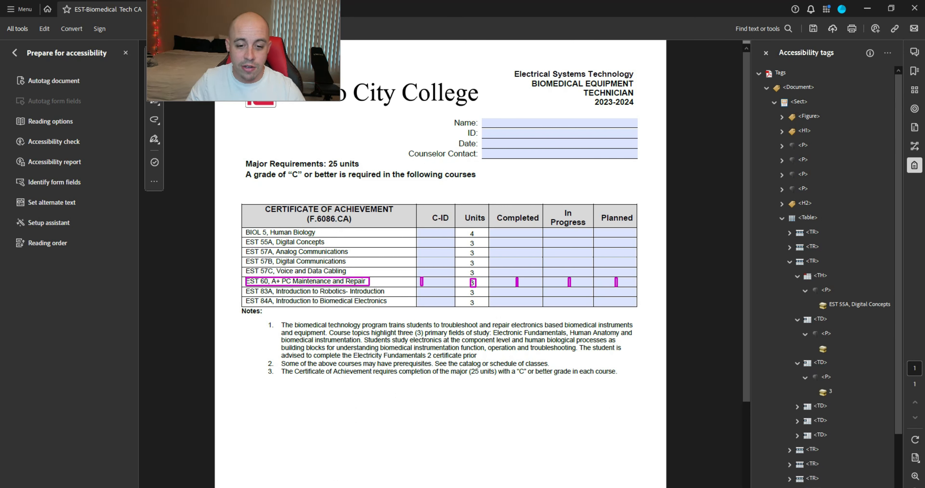
# Step: Return to the root Document tag and collapse the Table tag
pyautogui.press('Up')
pyautogui.press('Home')
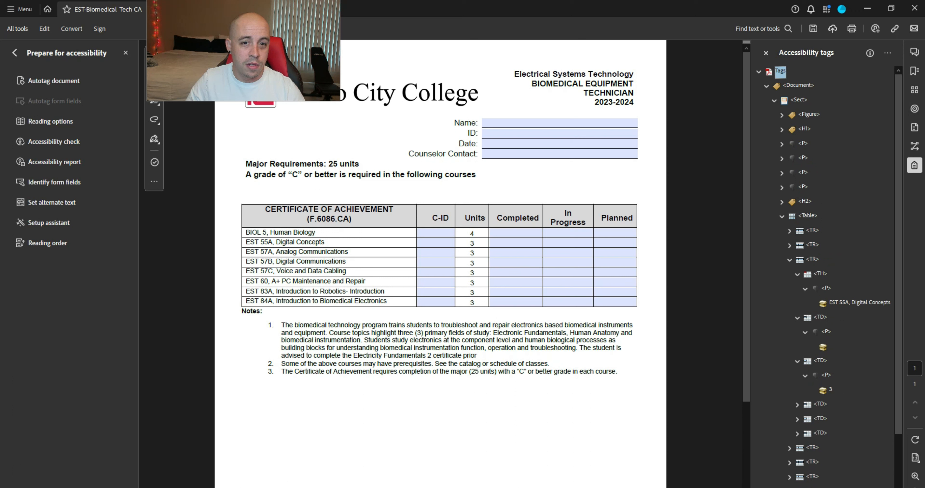
pyautogui.press('Down')
pyautogui.press('Down')
pyautogui.press('Up')
pyautogui.press('Left')
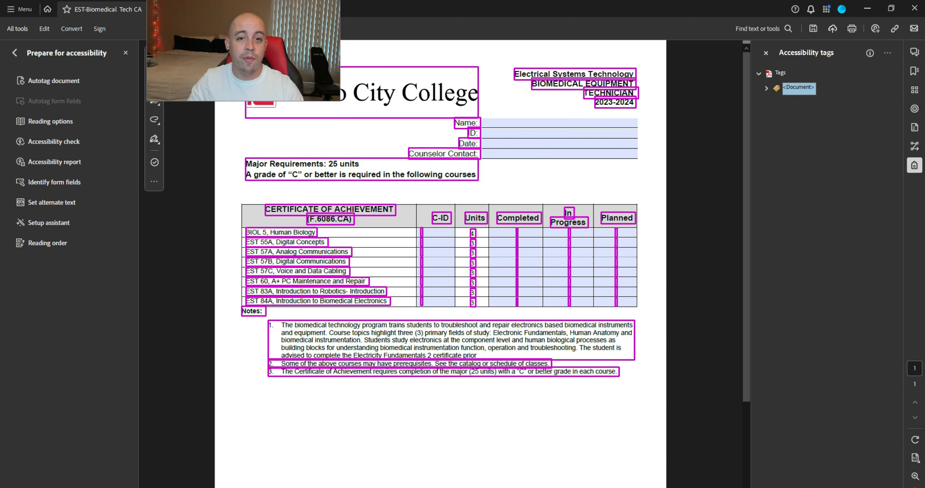
pyautogui.press('Right')
pyautogui.click(781, 219)
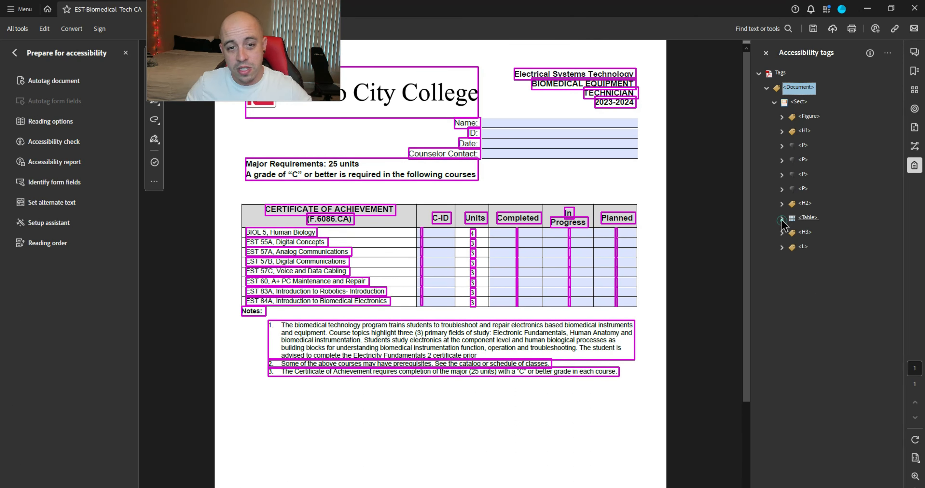
# Step: Check what the Figure, H1 and first P ('Name:') tags cover, then open the tags options menu
pyautogui.click(809, 116)
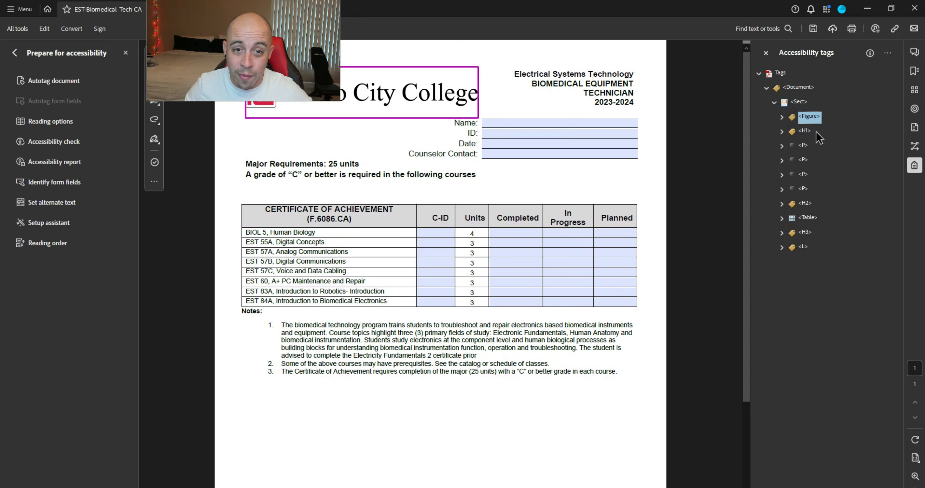
pyautogui.click(806, 132)
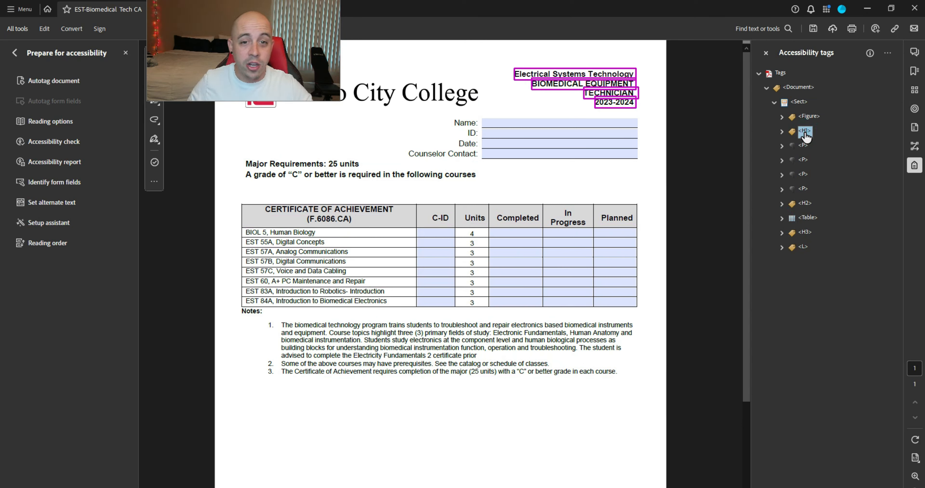
pyautogui.press('Down')
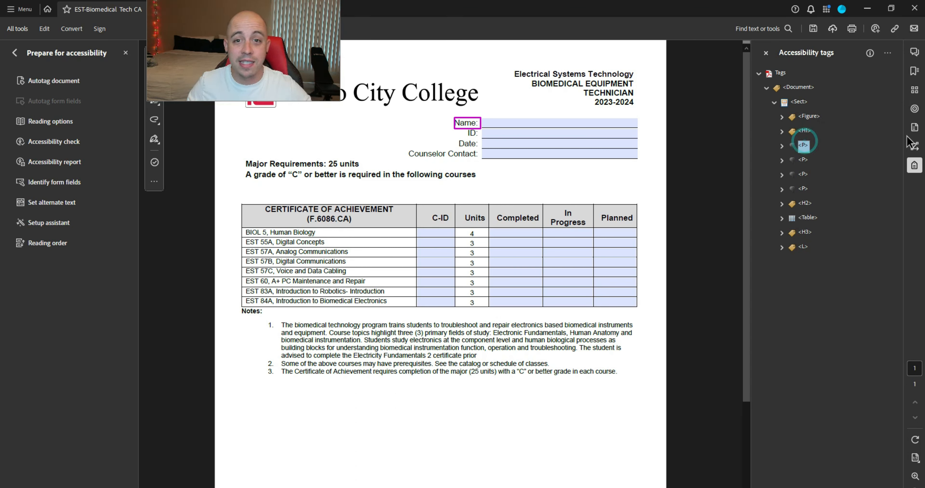
pyautogui.click(887, 53)
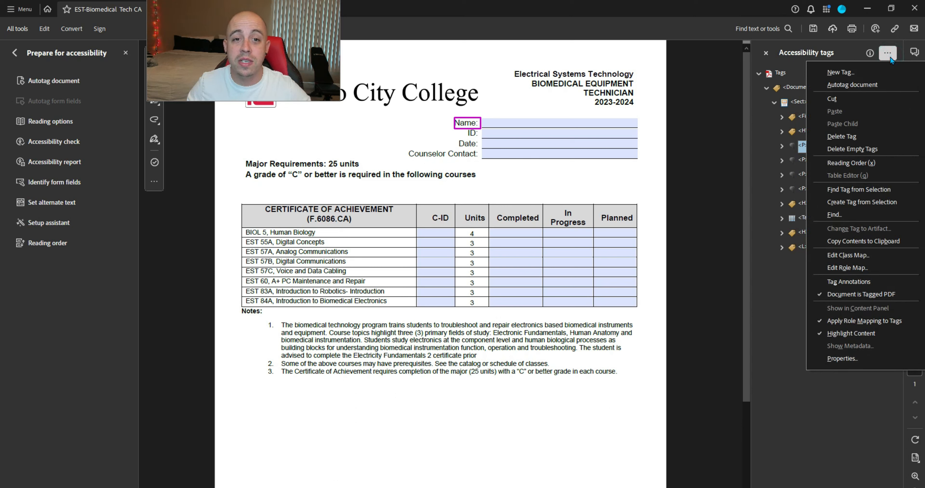
# Step: Search the whole document for Unmarked Annotations and tag the Name field as an OBJR
pyautogui.click(885, 214)
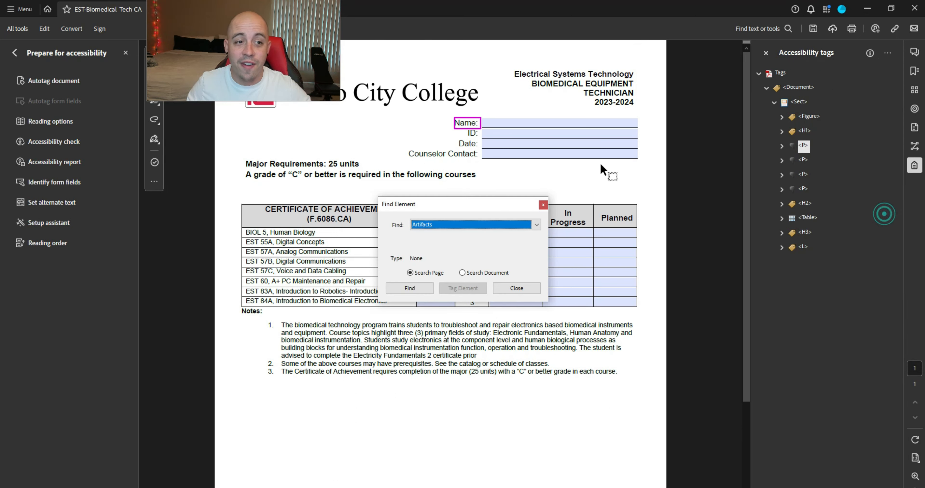
pyautogui.click(535, 225)
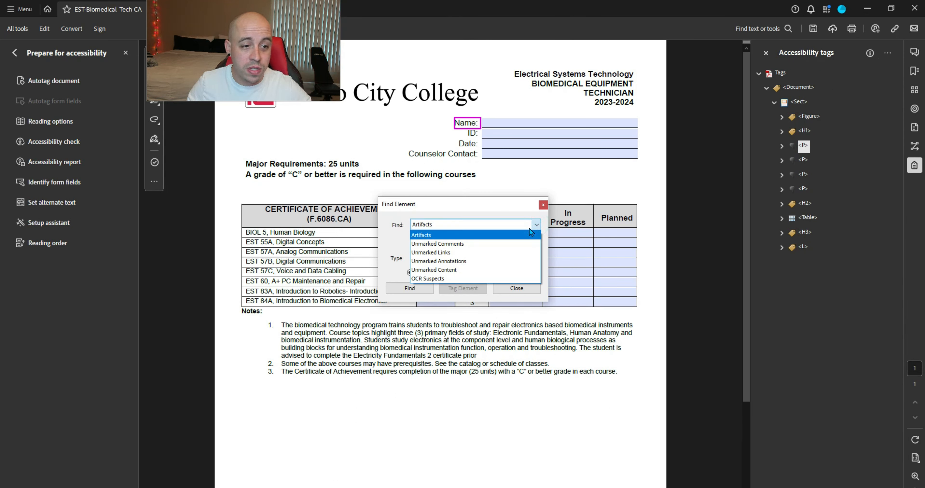
pyautogui.click(462, 261)
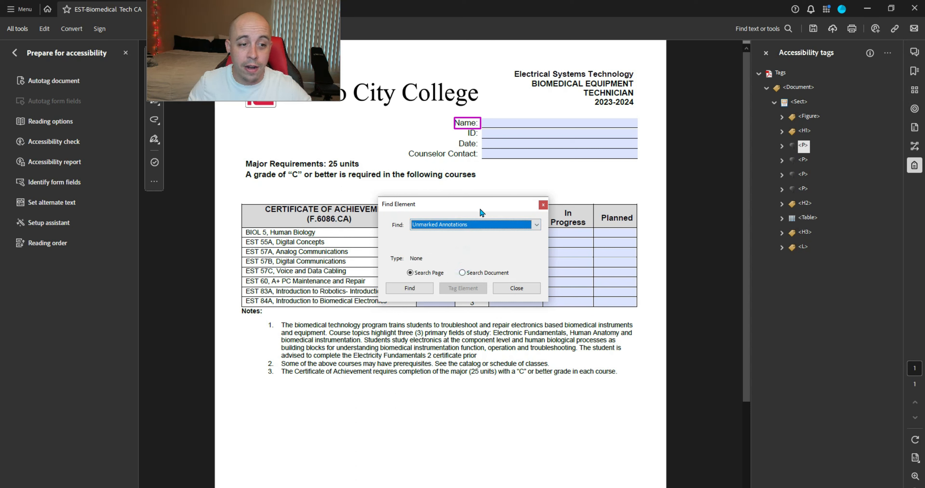
pyautogui.moveTo(481, 211); pyautogui.dragTo(535, 336)
pyautogui.click(519, 310)
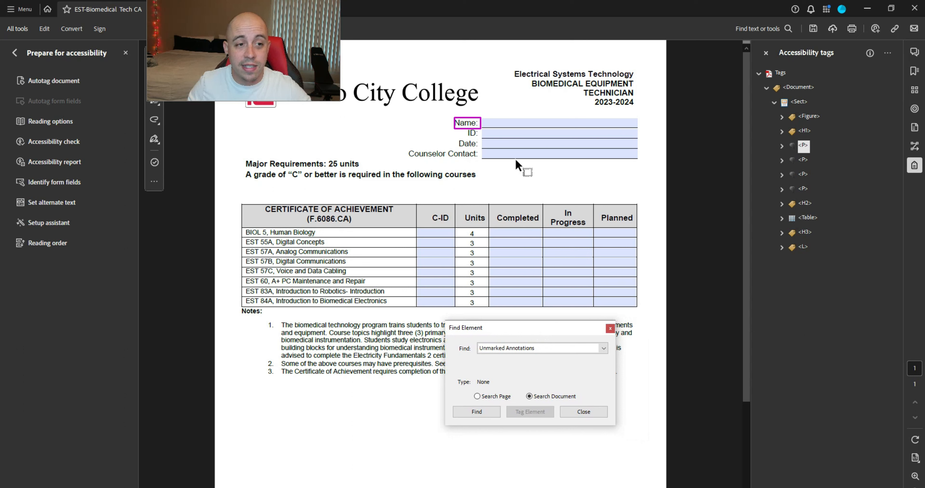
pyautogui.click(488, 414)
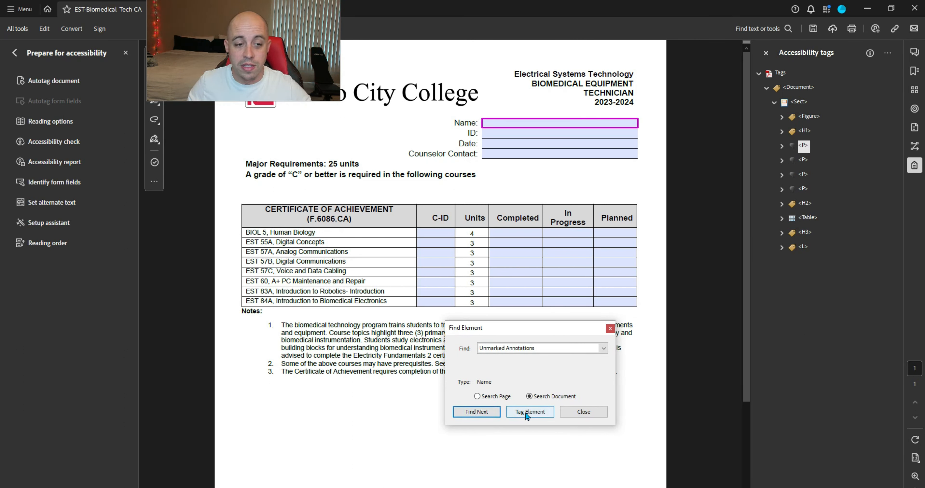
pyautogui.click(527, 414)
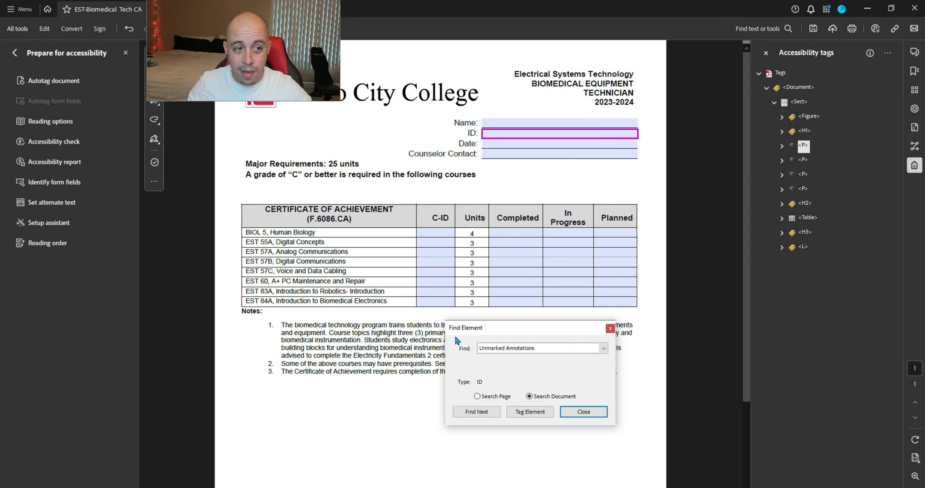
pyautogui.click(782, 131)
pyautogui.click(782, 203)
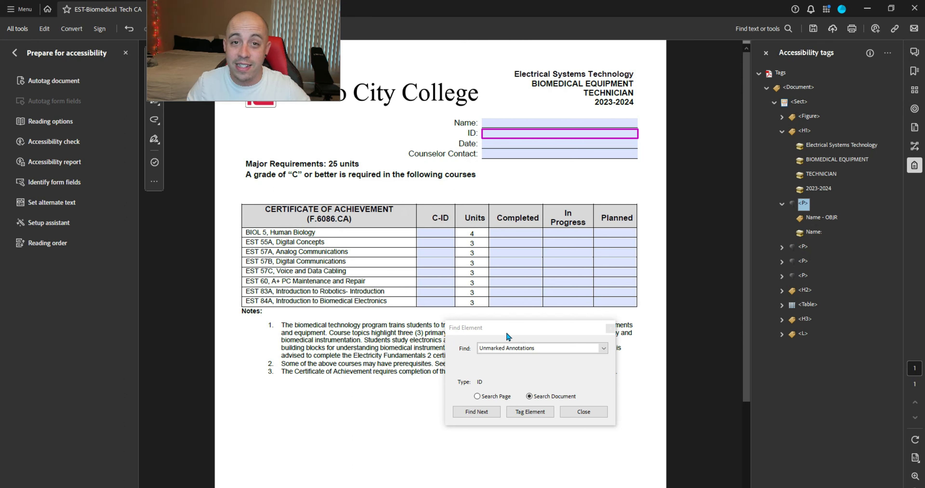
# Step: Tag the ID, Date, Counselor Contact and all BIOL 5 table fields, then close the search
pyautogui.click(531, 413)
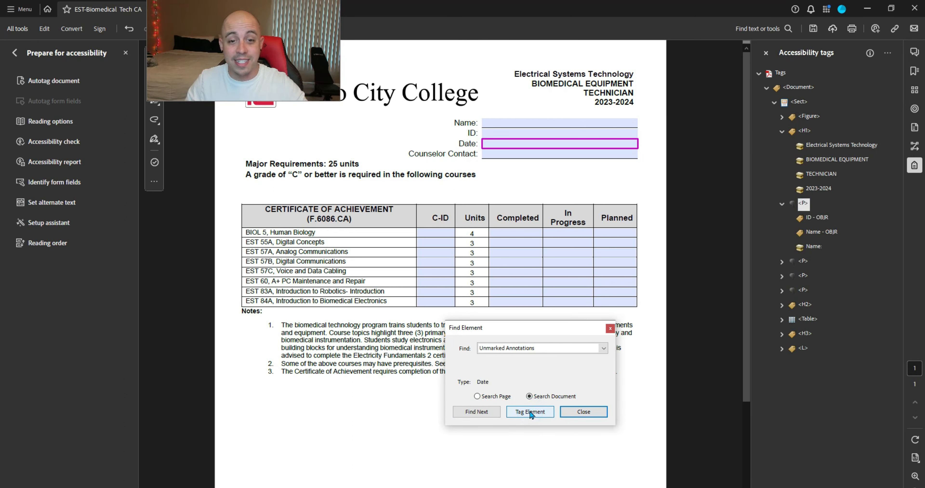
pyautogui.click(531, 413)
pyautogui.click(530, 413)
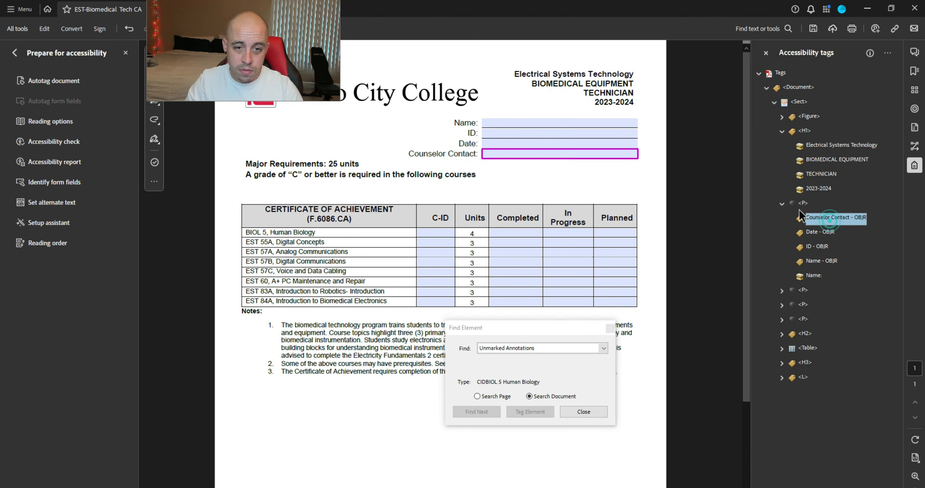
pyautogui.click(493, 413)
pyautogui.click(531, 412)
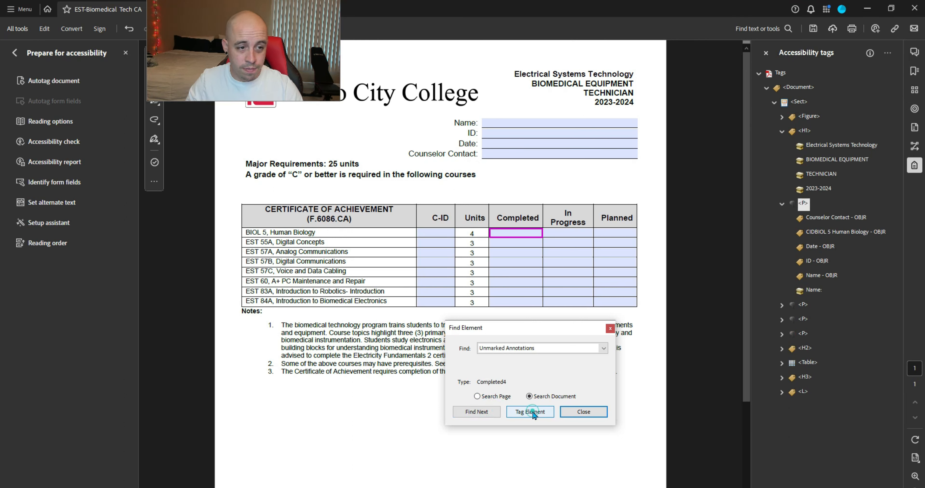
pyautogui.click(531, 413)
pyautogui.click(533, 413)
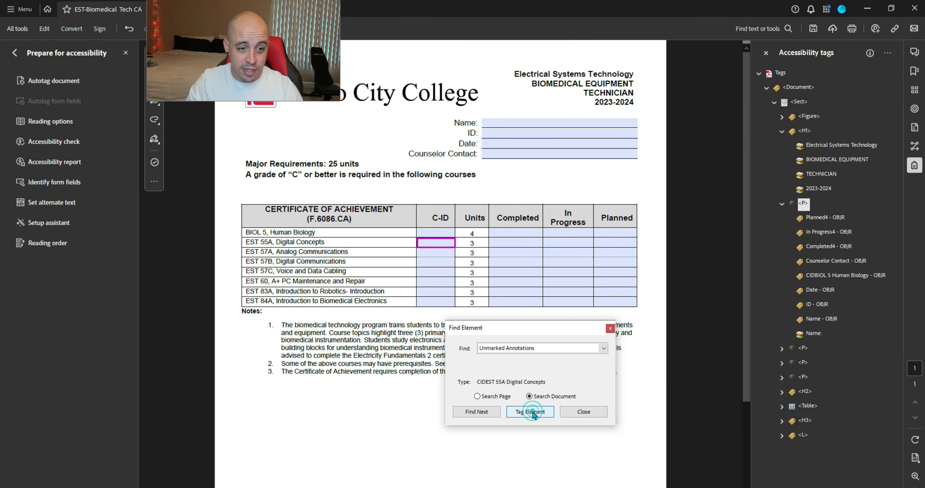
pyautogui.click(531, 412)
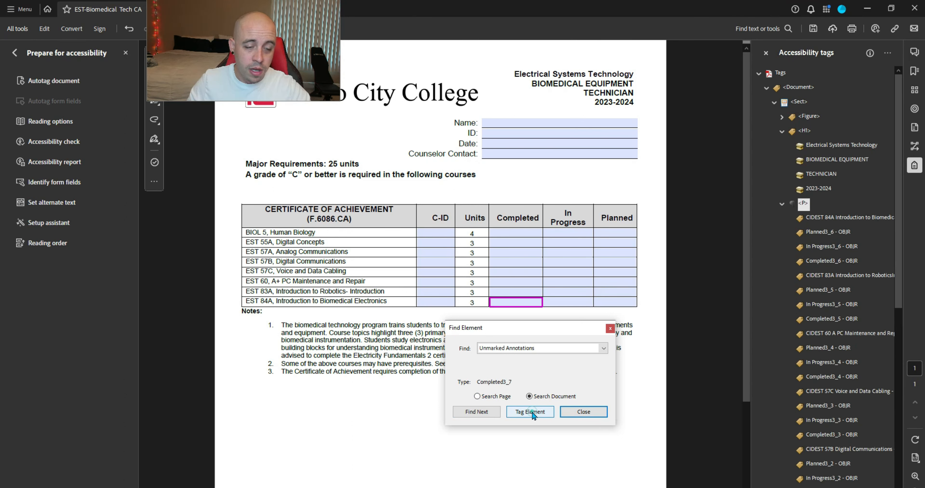
pyautogui.click(532, 413)
pyautogui.click(532, 413)
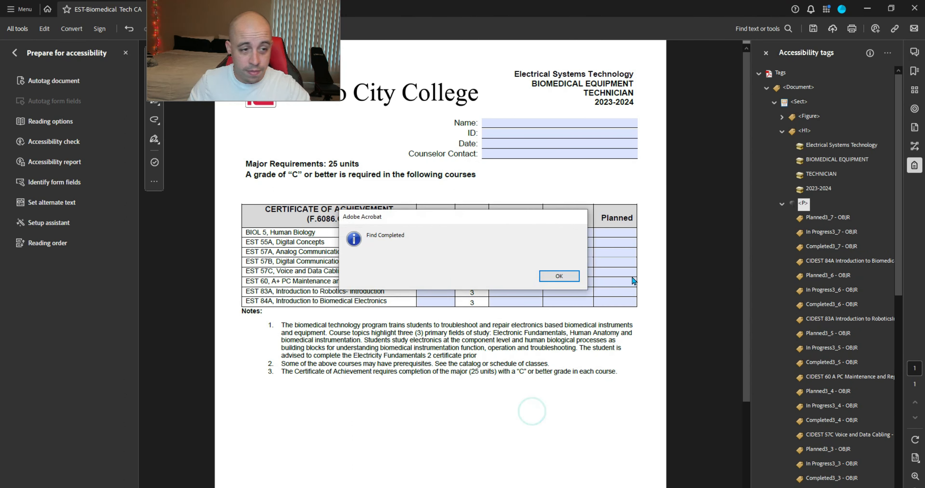
pyautogui.click(565, 272)
pyautogui.click(600, 414)
# Step: Collapse the H1 and first paragraph tags and select the ID: label tag
pyautogui.scroll(-8, 858, 258)
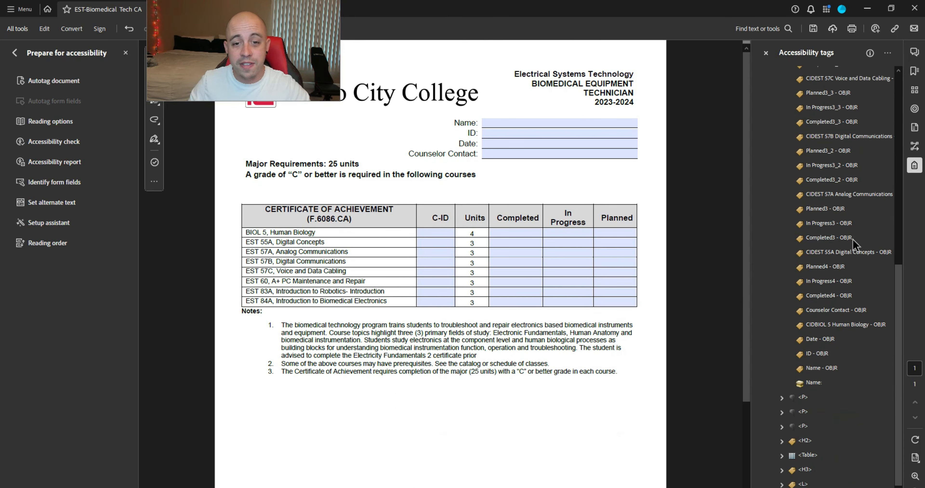
pyautogui.scroll(8, 847, 264)
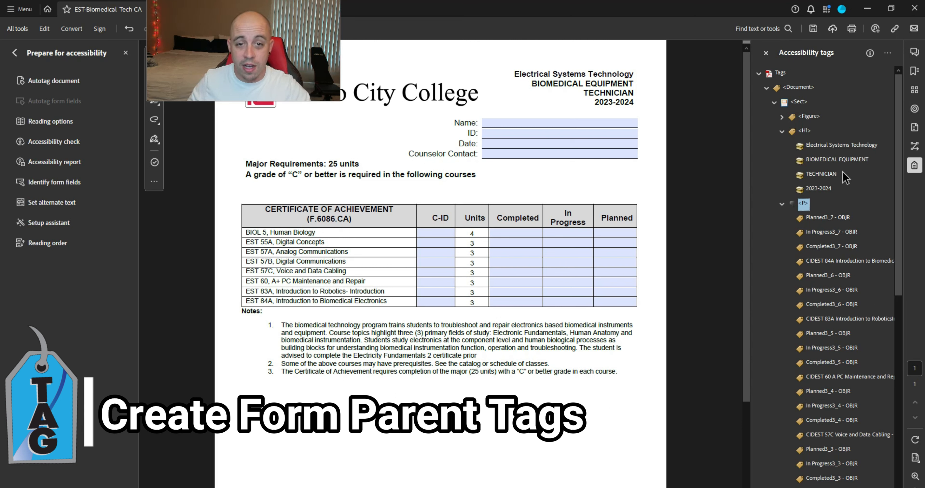
pyautogui.click(781, 204)
pyautogui.press('Up')
pyautogui.press('Up')
pyautogui.press('Up')
pyautogui.press('Up')
pyautogui.press('Up')
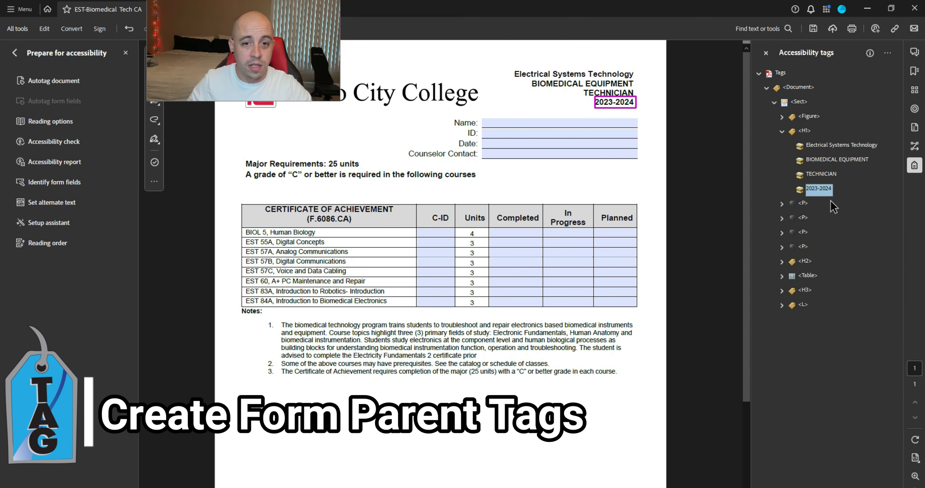
pyautogui.press('Left')
pyautogui.press('Down')
pyautogui.press('Down')
pyautogui.press('Up')
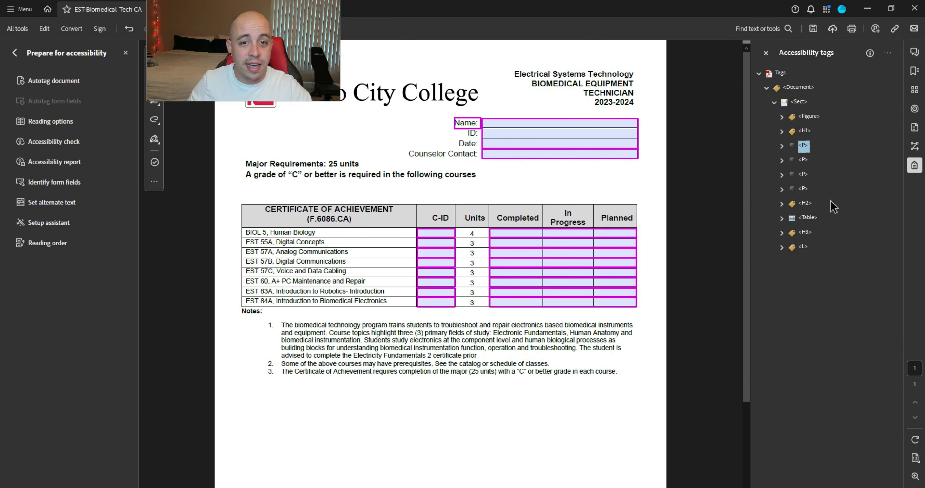
pyautogui.press('Right')
pyautogui.press('Down')
pyautogui.press('Left')
pyautogui.press('Left')
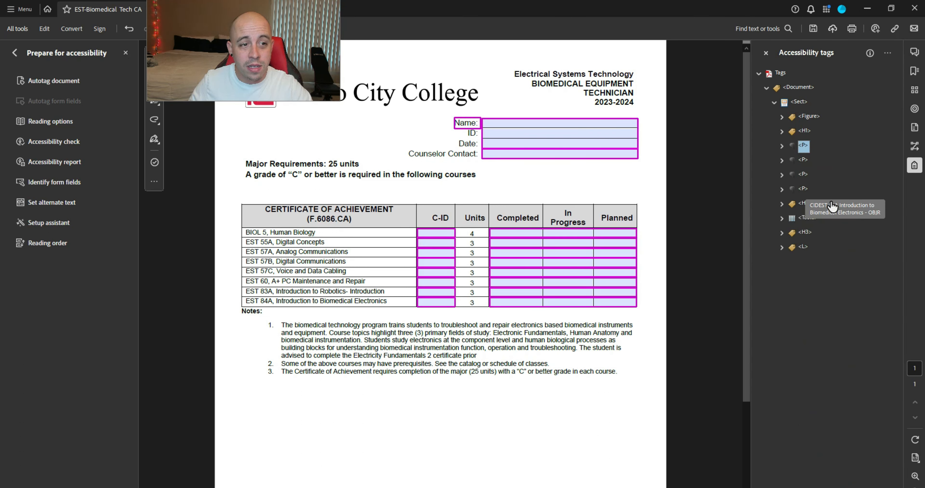
pyautogui.press('Down')
pyautogui.press('Right')
pyautogui.press('Down')
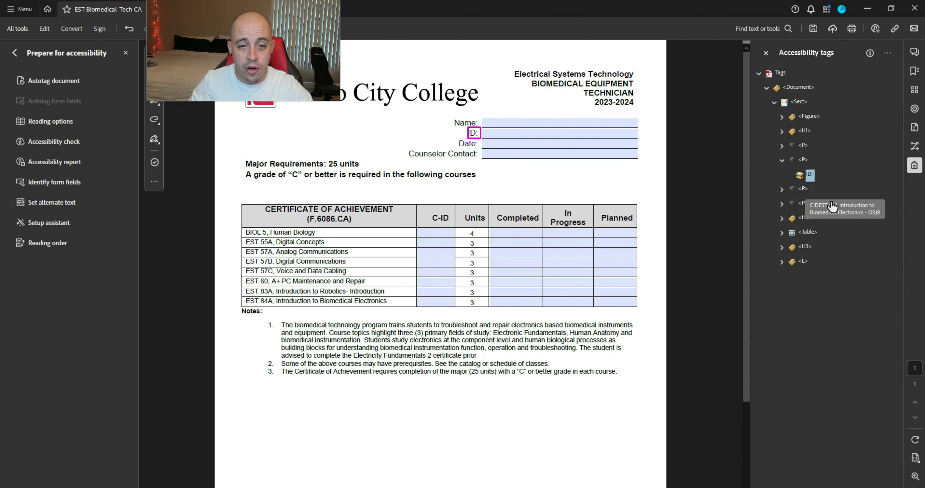
# Step: Add a new Form tag under the ID: label and move the ID field reference into it
pyautogui.rightClick(808, 181)
pyautogui.click(840, 188)
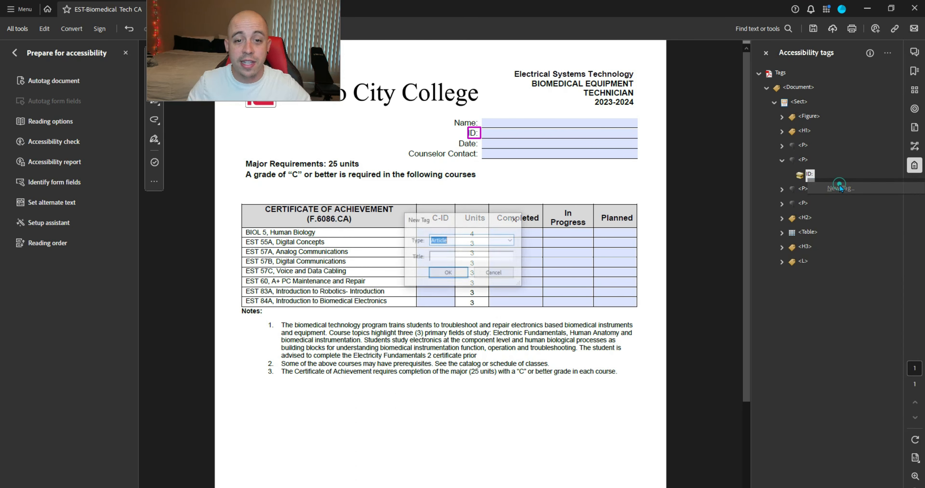
pyautogui.write('Form')
pyautogui.press('Return')
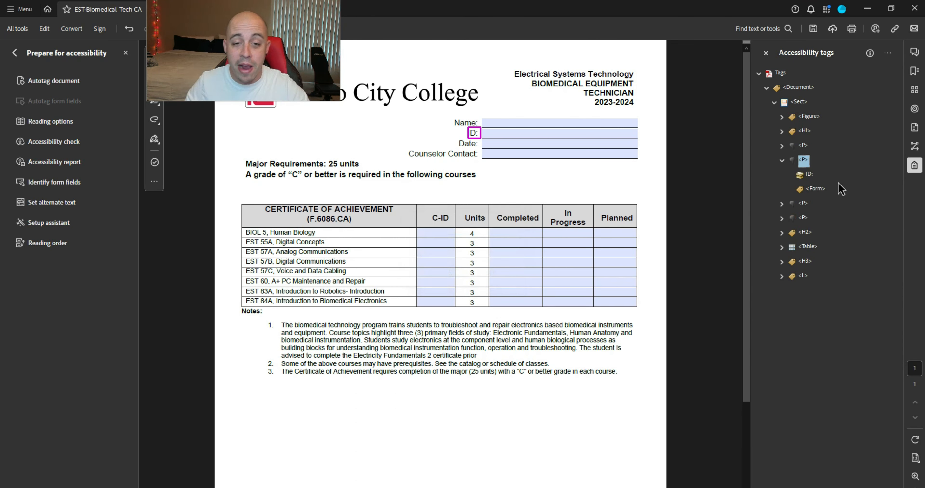
pyautogui.click(782, 145)
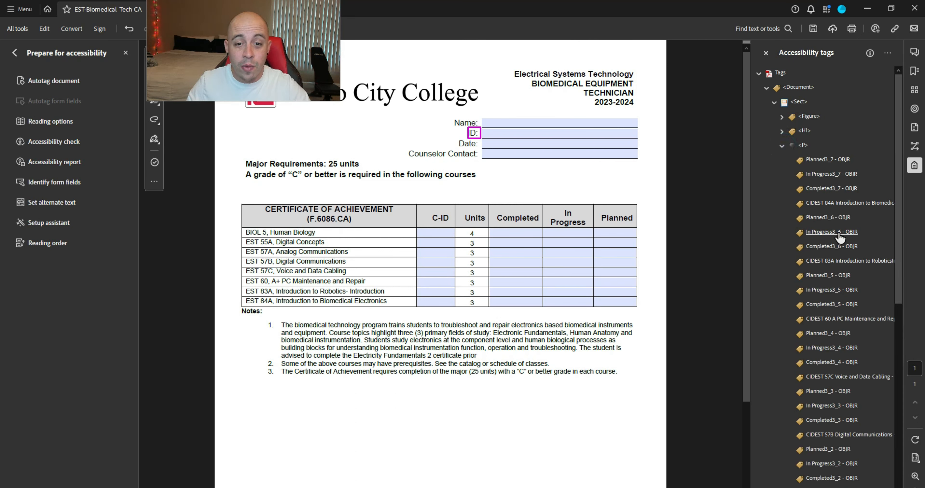
pyautogui.click(828, 160)
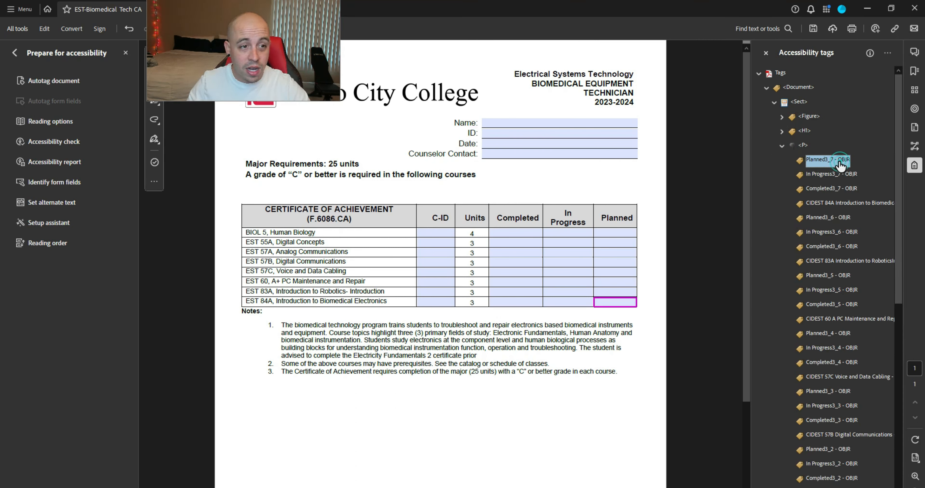
pyautogui.press('Up')
pyautogui.scroll(-8, 836, 174)
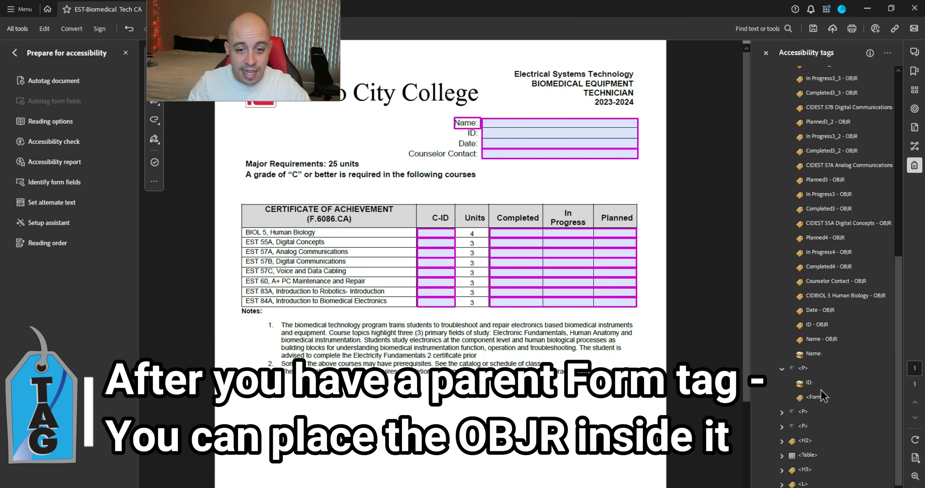
pyautogui.click(820, 325)
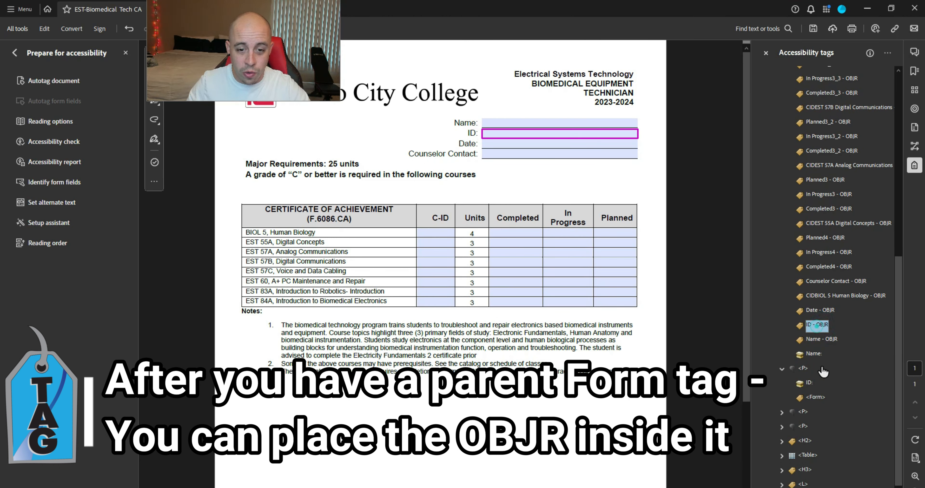
pyautogui.moveTo(823, 371); pyautogui.dragTo(817, 397)
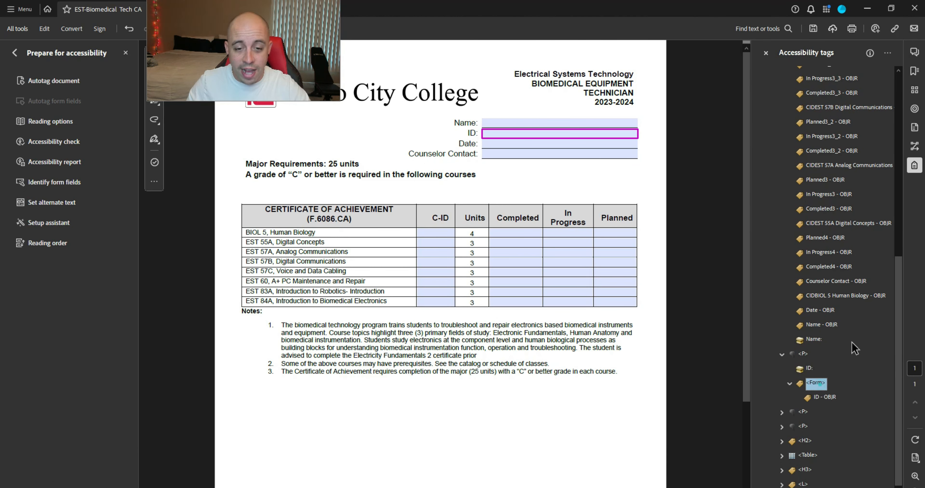
# Step: Add a new Form tag under the Date: label and move the Date field reference into it
pyautogui.press('Up')
pyautogui.press('Up')
pyautogui.press('Up')
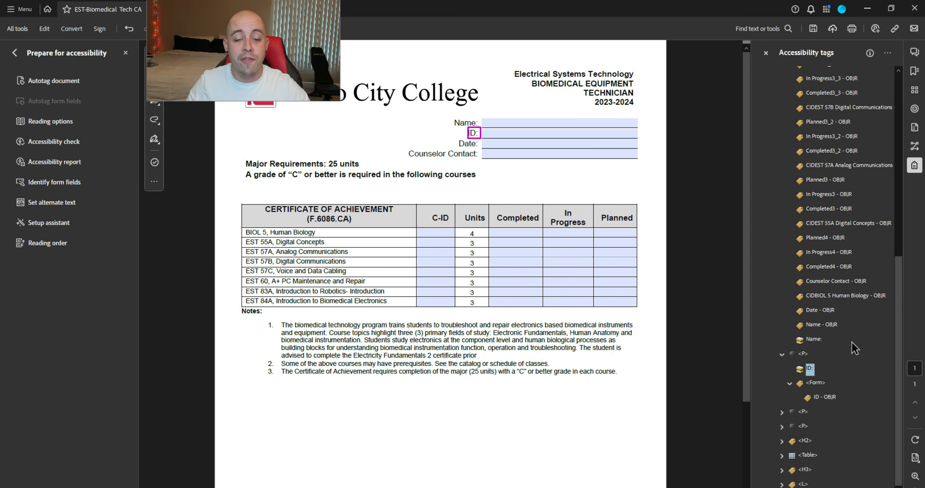
pyautogui.press('Left')
pyautogui.press('Down')
pyautogui.press('Right')
pyautogui.press('Down')
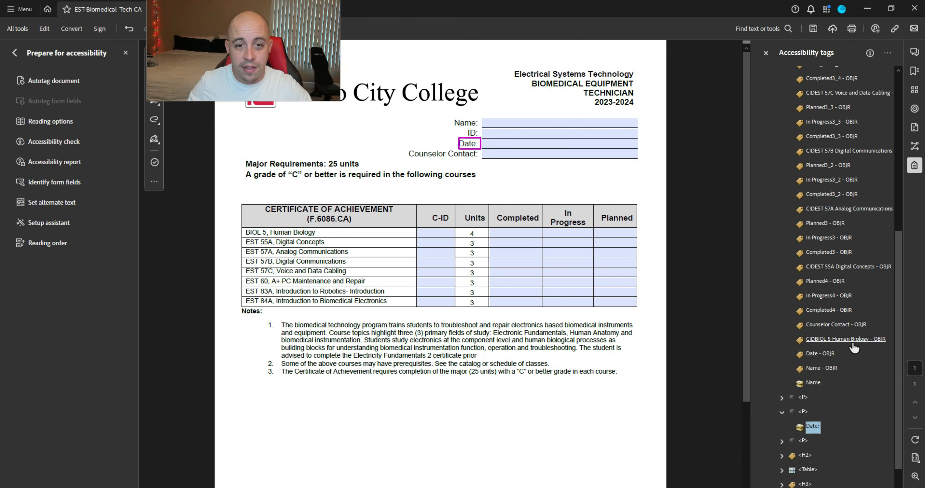
pyautogui.rightClick(816, 430)
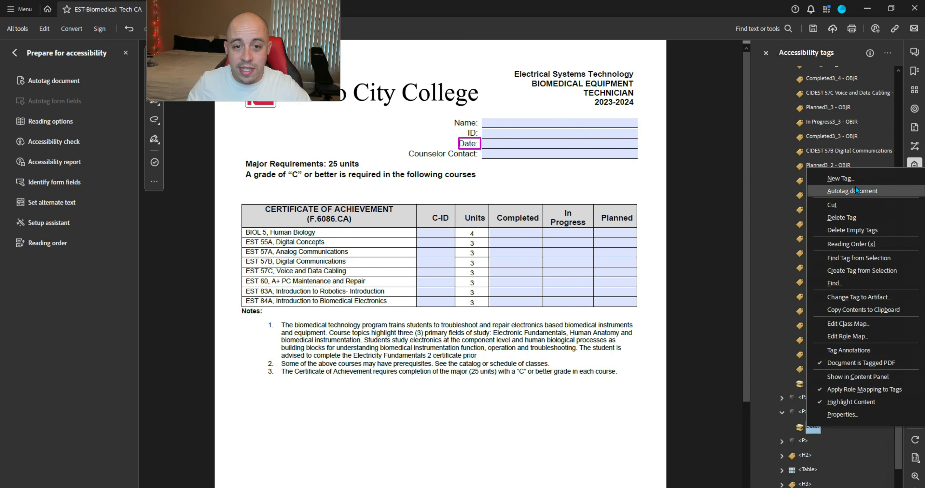
pyautogui.click(856, 186)
pyautogui.click(447, 273)
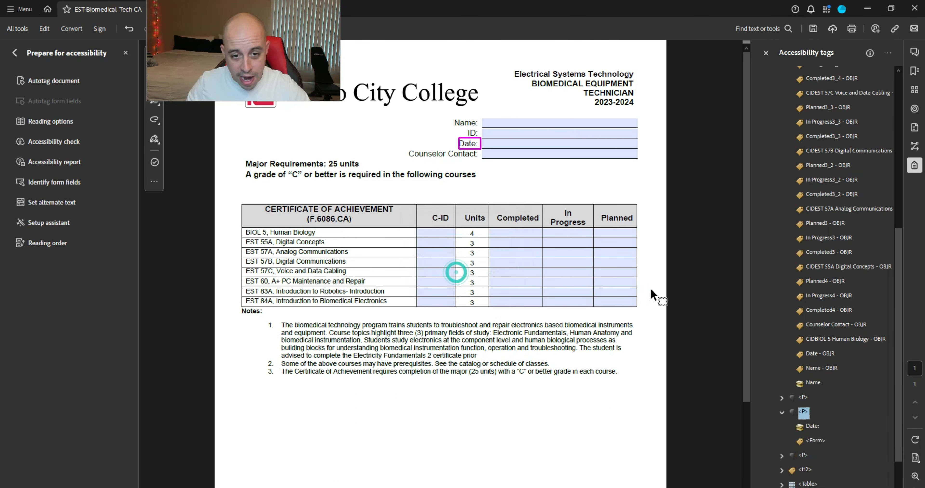
pyautogui.click(809, 325)
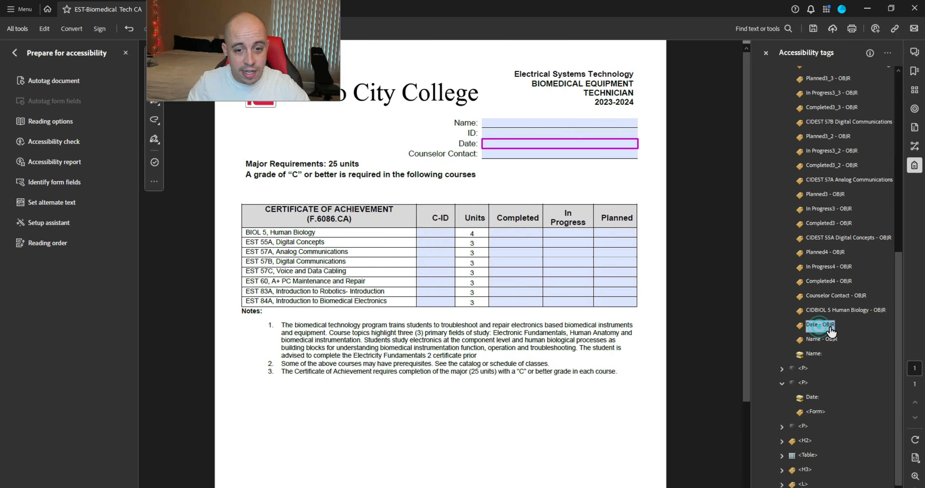
pyautogui.moveTo(816, 329); pyautogui.dragTo(815, 397)
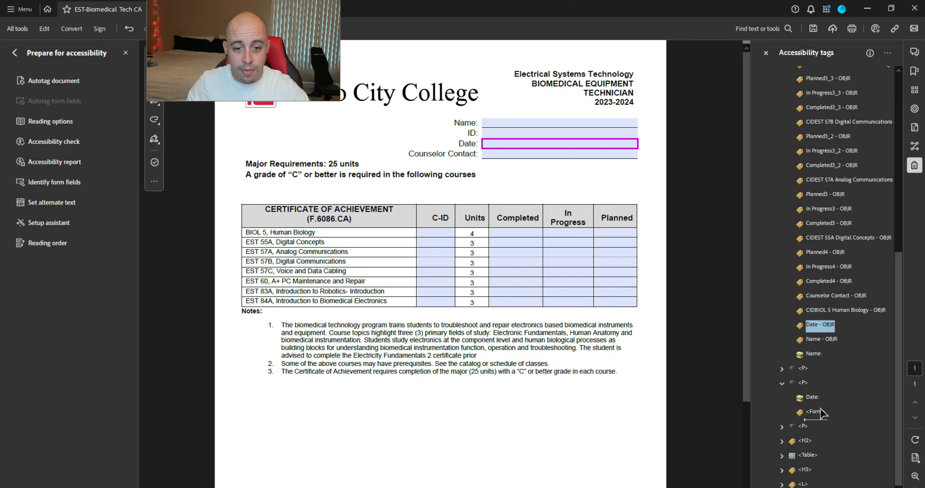
# Step: Add a Form tag under Counselor Contact: and move its field reference into it
pyautogui.click(781, 369)
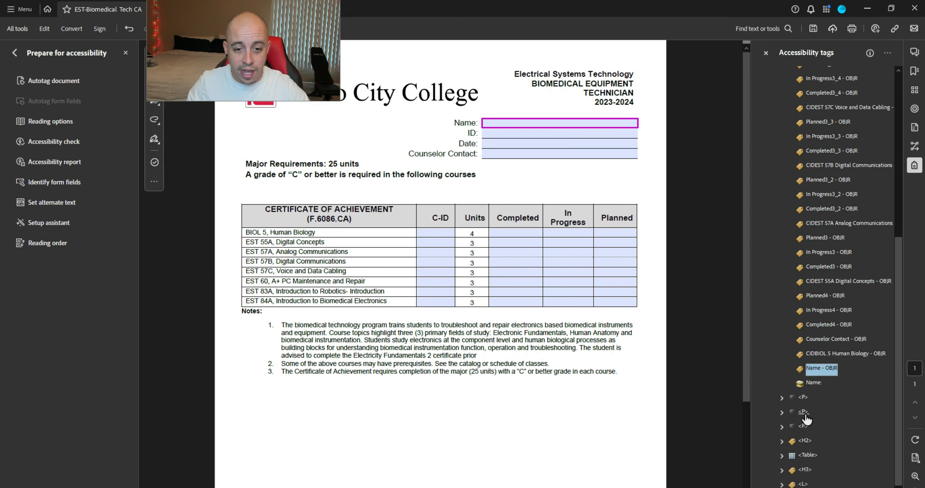
pyautogui.click(804, 426)
pyautogui.press('Right')
pyautogui.press('Down')
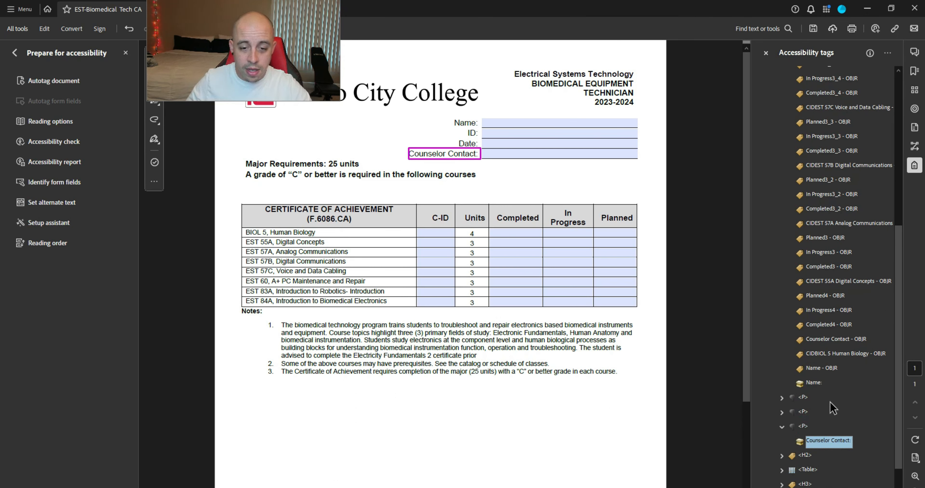
pyautogui.rightClick(850, 446)
pyautogui.click(861, 195)
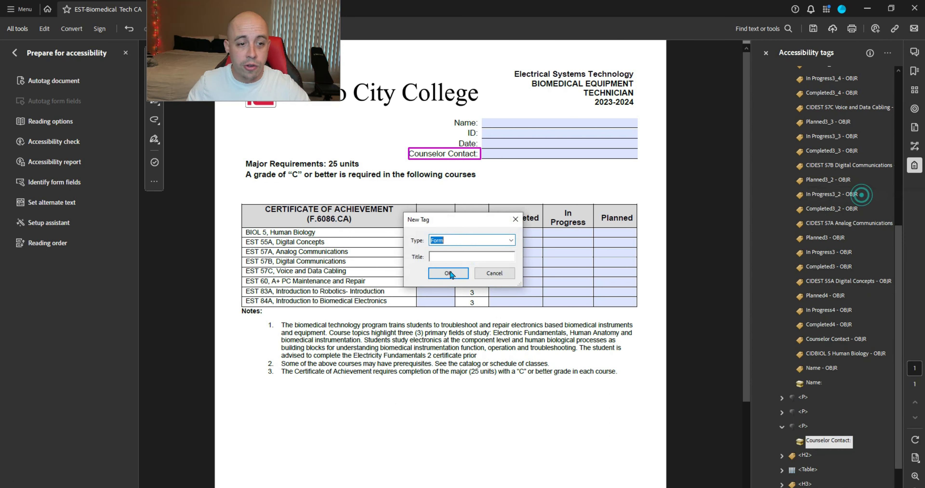
pyautogui.click(449, 273)
pyautogui.click(830, 341)
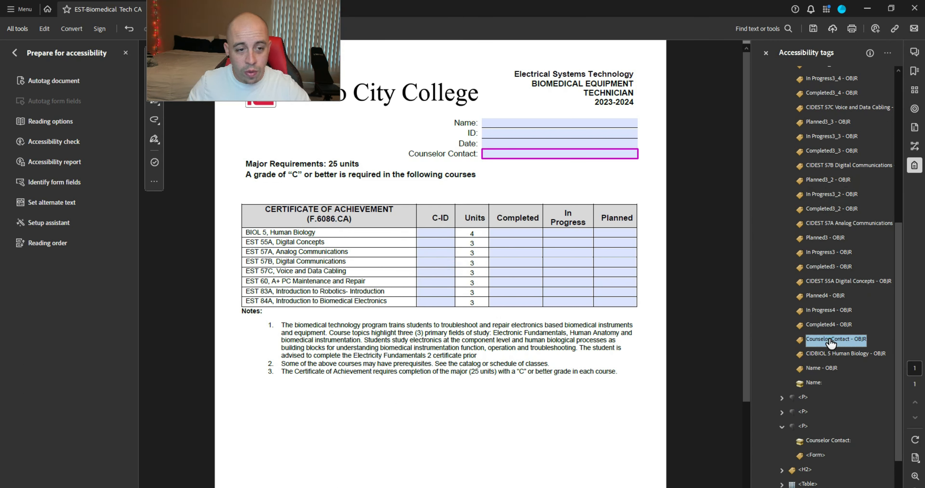
pyautogui.scroll(-1, 830, 342)
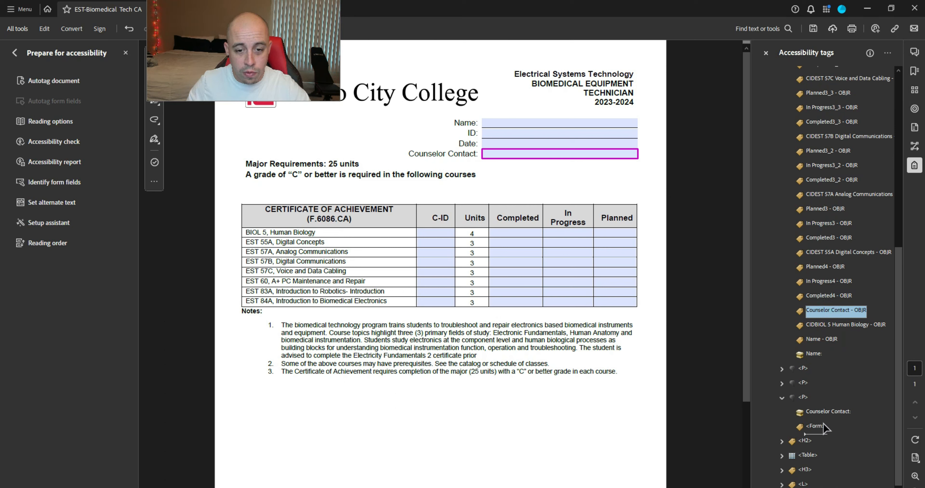
pyautogui.moveTo(823, 428); pyautogui.dragTo(822, 427)
pyautogui.click(782, 384)
pyautogui.press('Down')
pyautogui.press('Down')
pyautogui.press('Down')
pyautogui.press('Down')
pyautogui.press('Down')
pyautogui.press('Down')
pyautogui.press('Down')
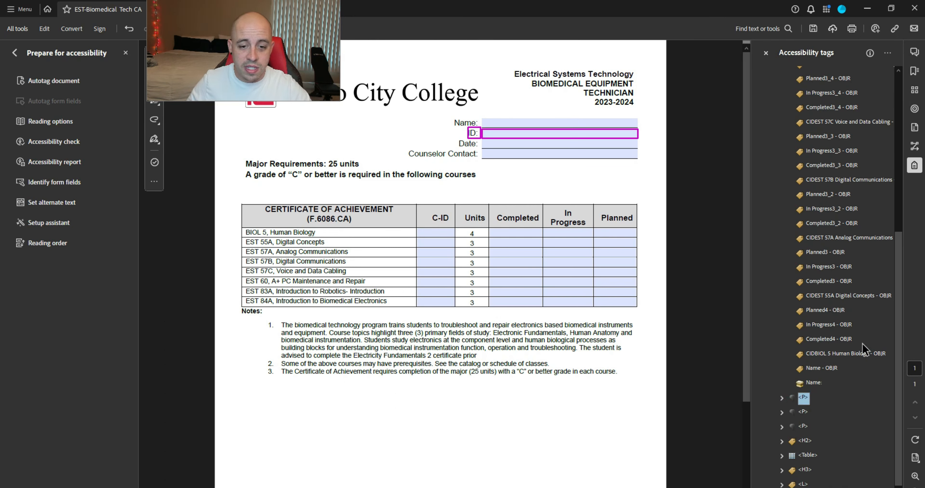
# Step: Expand the Table's second row and inspect the BIOL 5, Human Biology cell tags
pyautogui.press('Down')
pyautogui.press('Up')
pyautogui.press('Right')
pyautogui.press('Down')
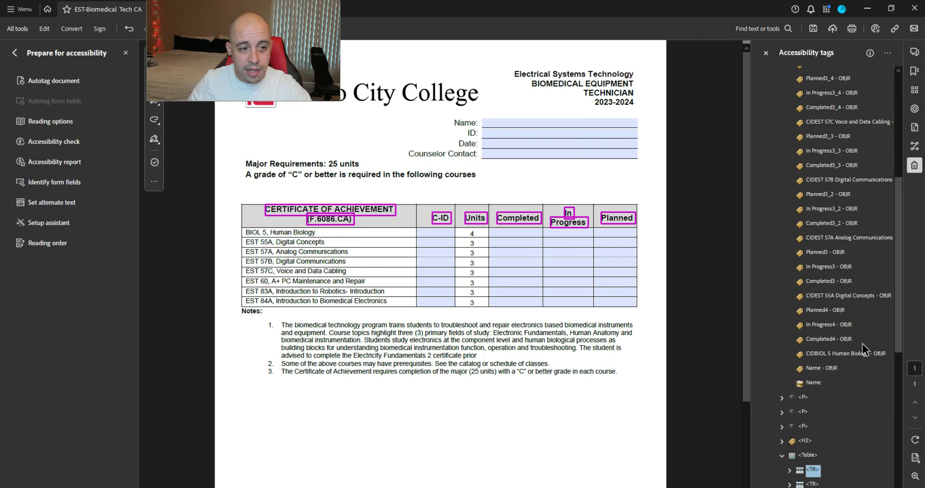
pyautogui.press('Down')
pyautogui.press('Right')
pyautogui.press('Down')
pyautogui.press('Down')
pyautogui.press('Down')
pyautogui.press('Up')
pyautogui.press('Right')
pyautogui.press('Down')
pyautogui.press('Up')
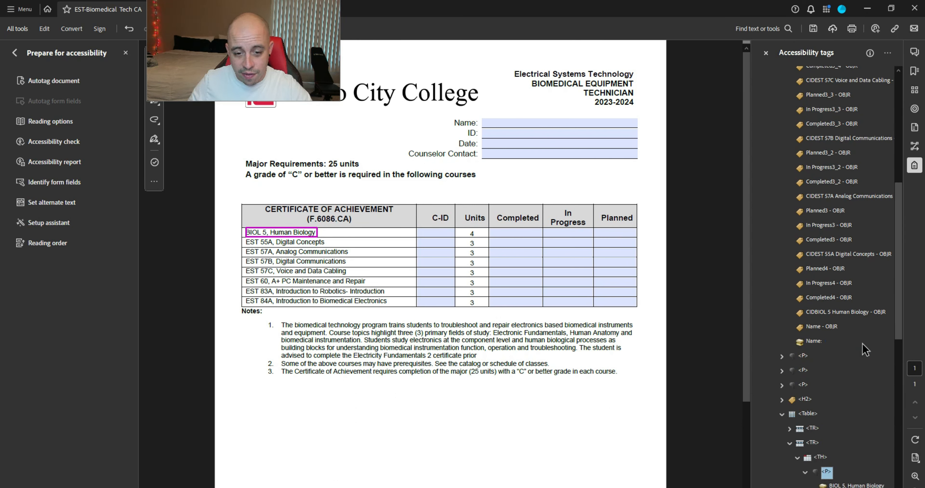
pyautogui.press('Left')
pyautogui.press('Up')
pyautogui.press('Up')
pyautogui.press('Left')
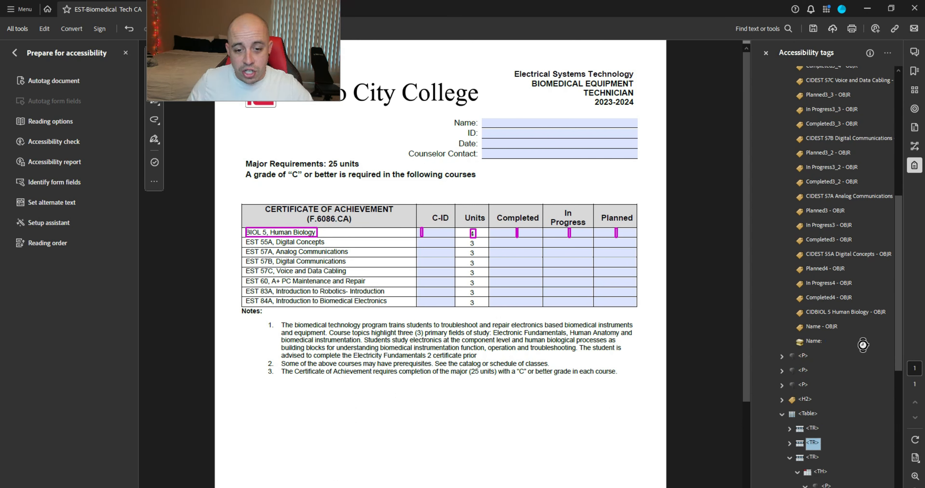
# Step: Step through the row's C-ID, In Progress and Planned cells to inspect their empty content
pyautogui.press('Up')
pyautogui.press('Down')
pyautogui.press('Right')
pyautogui.press('Down')
pyautogui.press('Down')
pyautogui.press('Down')
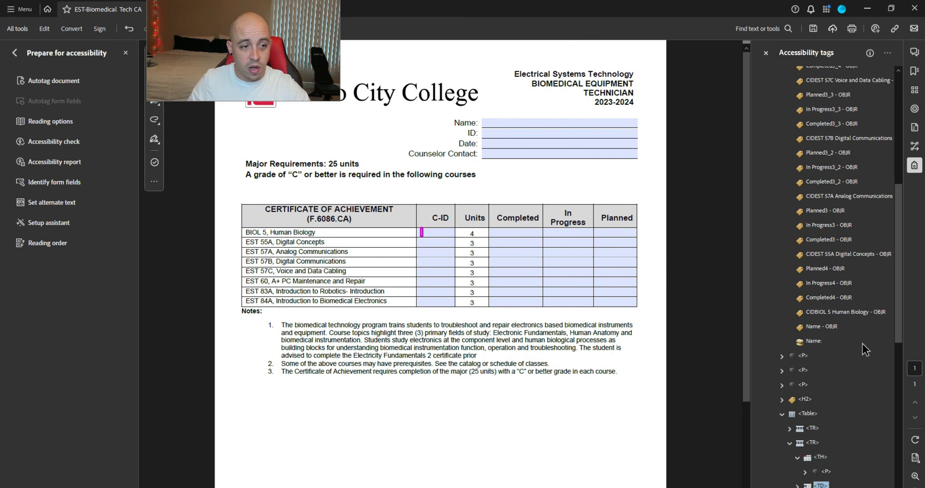
pyautogui.press('Down')
pyautogui.press('Down')
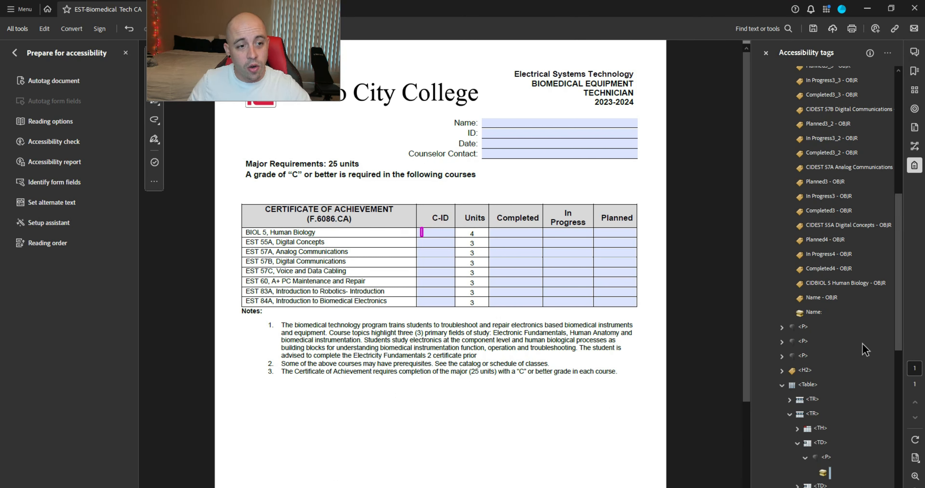
pyautogui.press('Down')
pyautogui.press('Right')
pyautogui.press('Down')
pyautogui.press('Down')
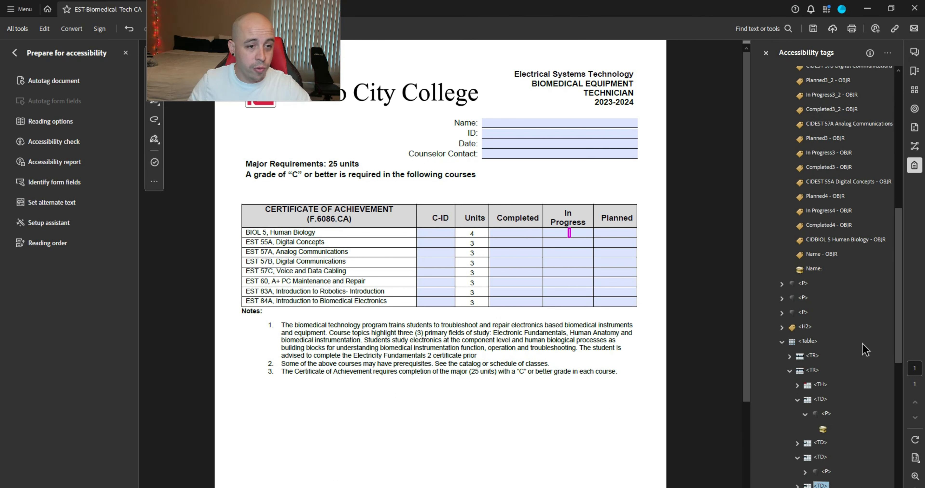
pyautogui.press('Right')
pyautogui.press('Down')
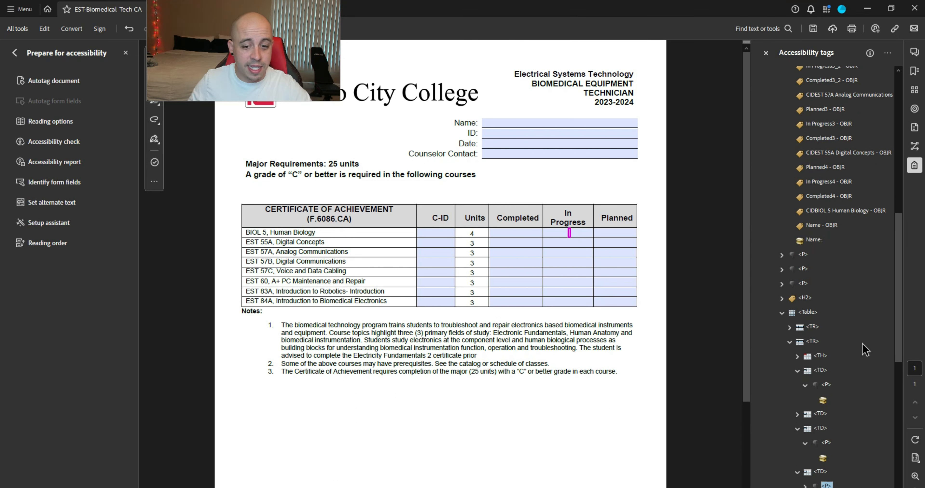
pyautogui.press('Right')
pyautogui.press('Down')
pyautogui.press('Down')
pyautogui.press('Right')
pyautogui.press('Down')
pyautogui.press('Right')
pyautogui.press('Down')
pyautogui.press('Down')
pyautogui.press('Right')
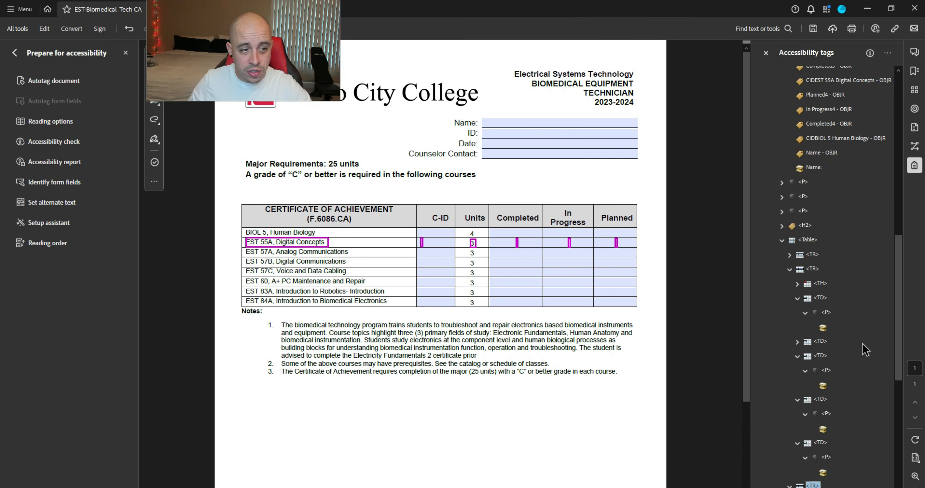
pyautogui.press('Up')
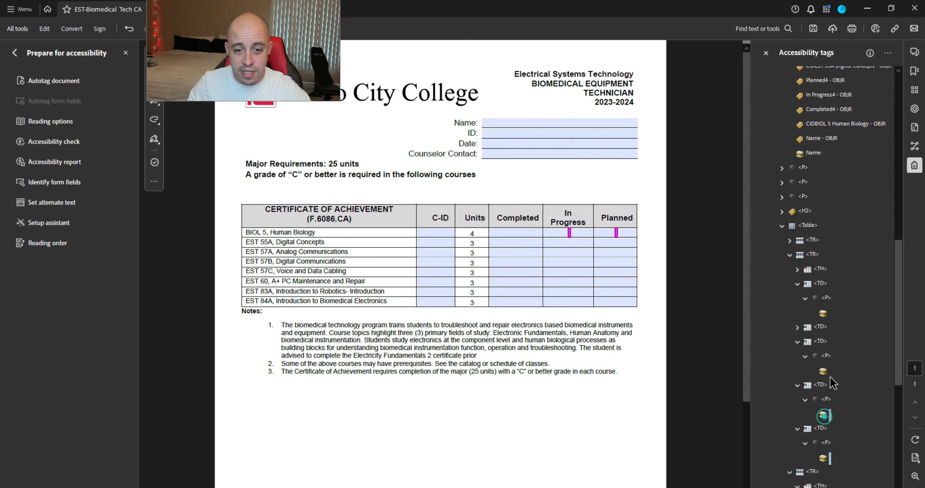
# Step: Mark the BIOL 5 row's empty cell content items as page artifacts
pyautogui.keyDown('ctrl'); pyautogui.click(822, 415); pyautogui.keyUp('ctrl')
pyautogui.keyDown('ctrl'); pyautogui.click(823, 372); pyautogui.keyUp('ctrl')
pyautogui.keyDown('ctrl'); pyautogui.click(823, 314); pyautogui.keyUp('ctrl')
pyautogui.rightClick(825, 319)
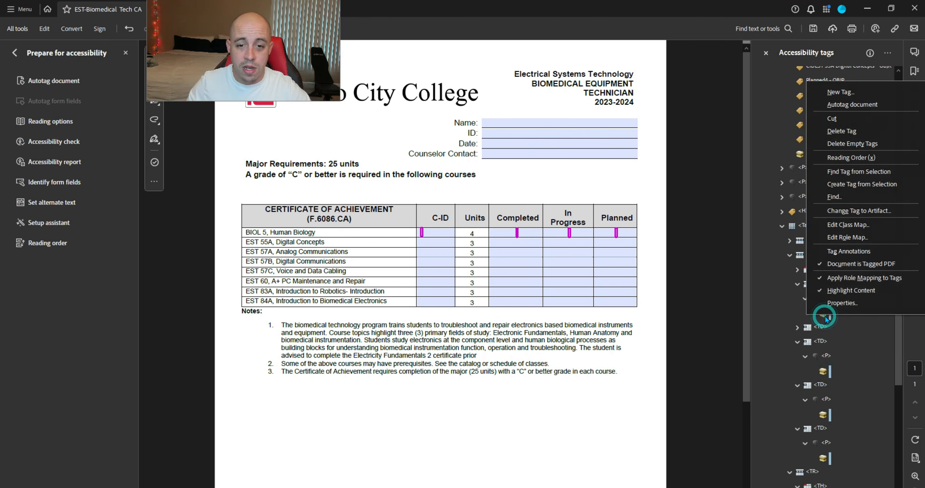
pyautogui.click(883, 209)
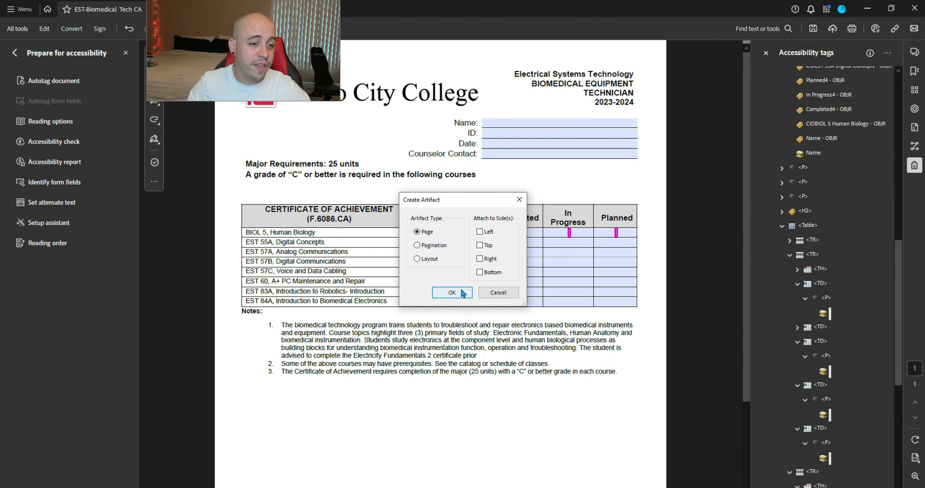
pyautogui.click(452, 293)
# Step: Select the four cell paragraph tags in the BIOL 5 row, including the C-ID cell
pyautogui.scroll(-3, 831, 281)
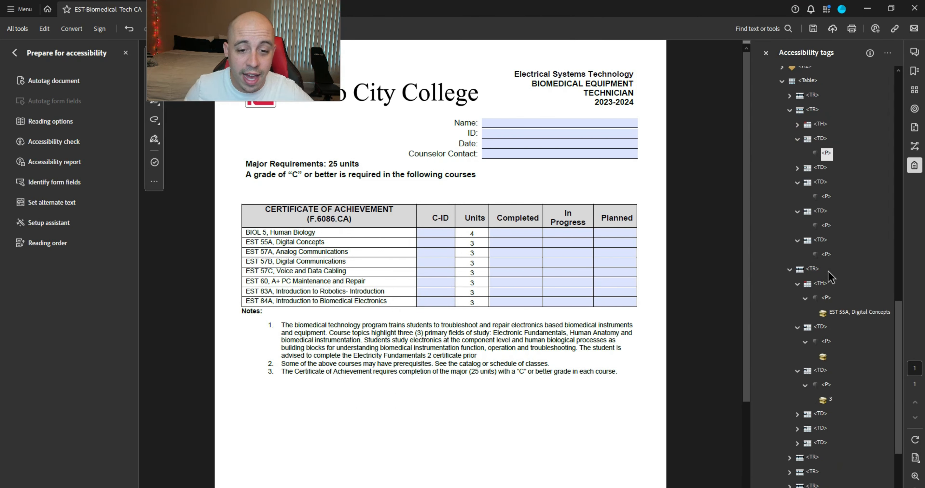
pyautogui.keyDown('ctrl'); pyautogui.click(827, 197); pyautogui.keyUp('ctrl')
pyautogui.keyDown('ctrl'); pyautogui.click(826, 225); pyautogui.keyUp('ctrl')
pyautogui.keyDown('ctrl'); pyautogui.click(825, 256); pyautogui.keyUp('ctrl')
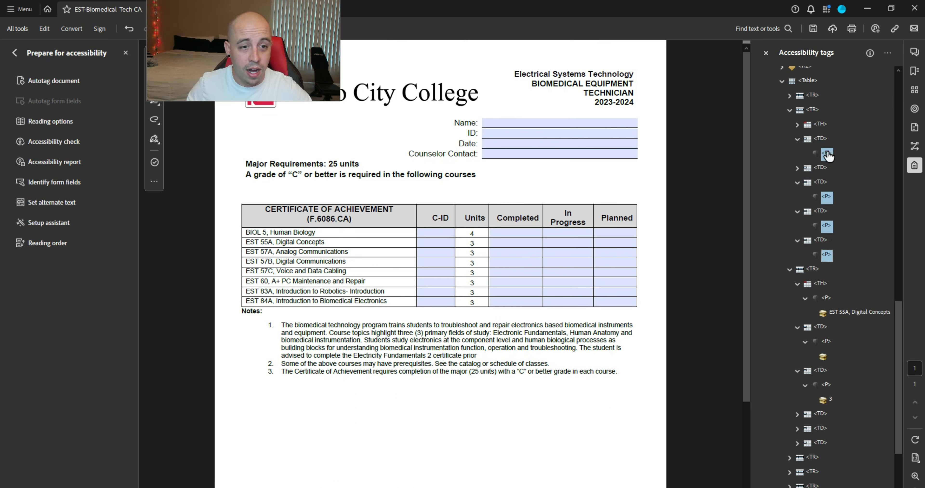
pyautogui.click(795, 168)
pyautogui.click(806, 182)
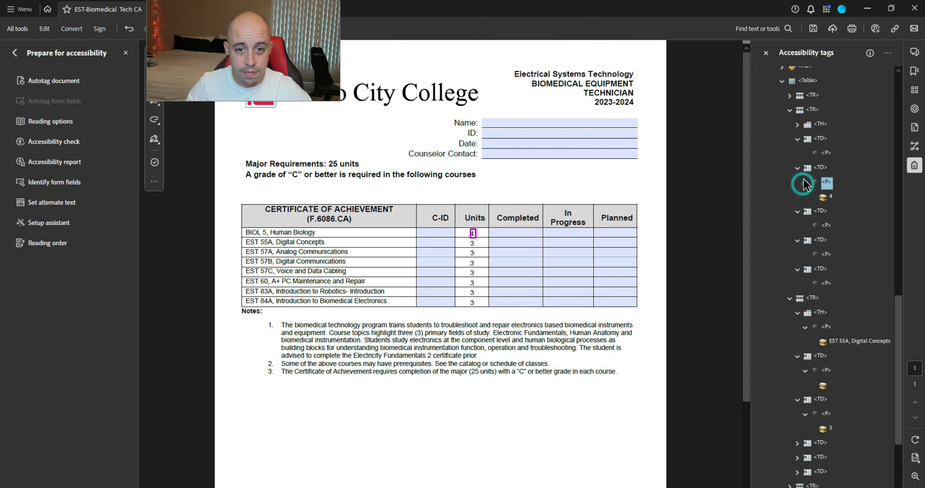
pyautogui.click(797, 167)
pyautogui.click(826, 154)
pyautogui.keyDown('ctrl'); pyautogui.click(826, 197); pyautogui.keyUp('ctrl')
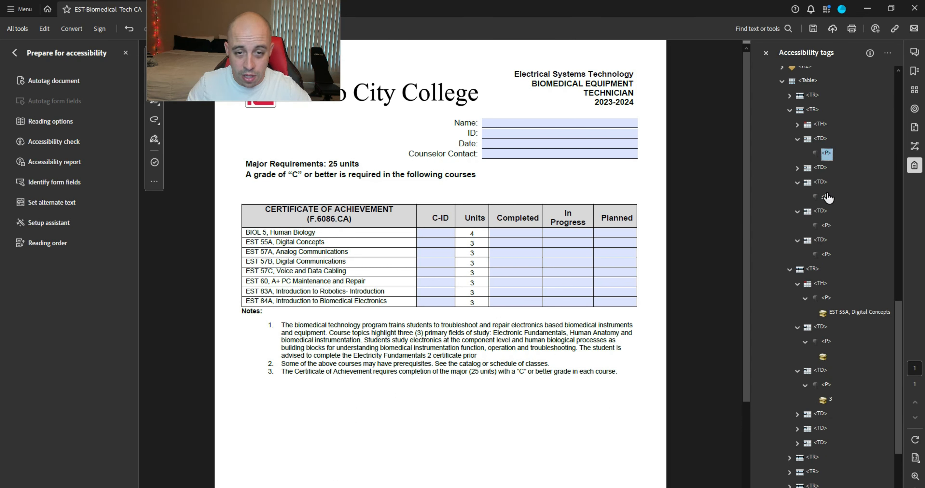
pyautogui.keyDown('ctrl'); pyautogui.click(826, 225); pyautogui.keyUp('ctrl')
pyautogui.keyDown('ctrl'); pyautogui.click(826, 254); pyautogui.keyUp('ctrl')
# Step: Change the selected P tags' type to Form in Tag Properties
pyautogui.rightClick(826, 254)
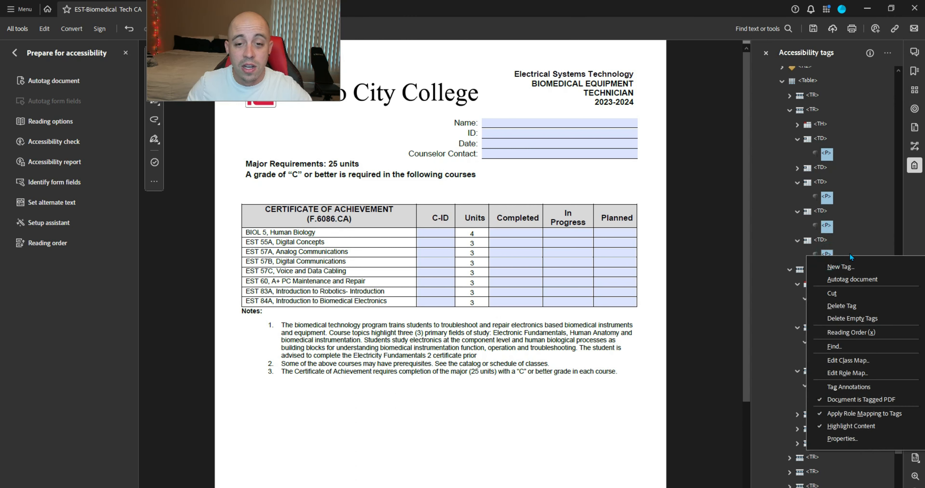
pyautogui.click(861, 439)
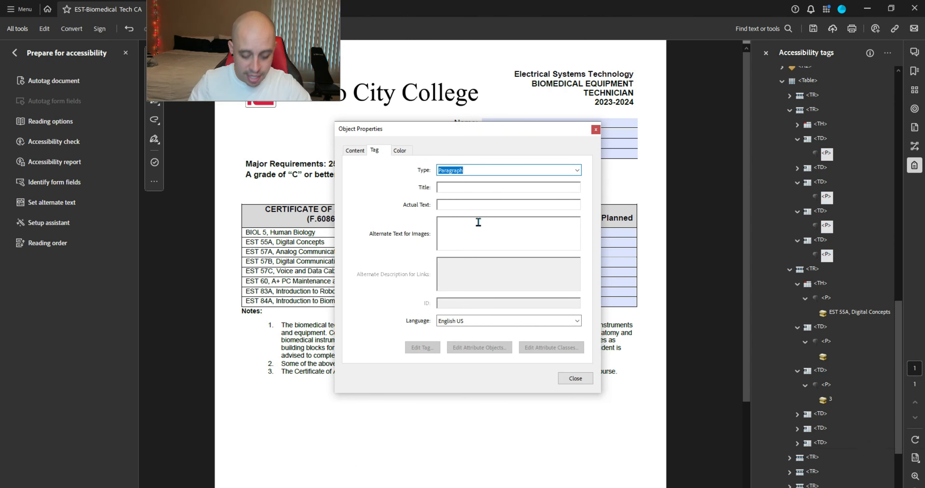
pyautogui.write('Form')
pyautogui.press('Return')
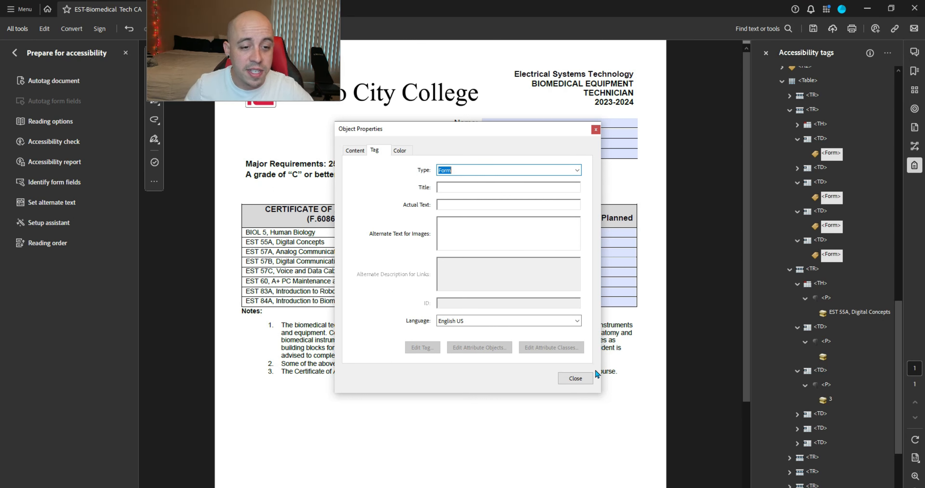
pyautogui.click(581, 379)
pyautogui.scroll(4, 876, 188)
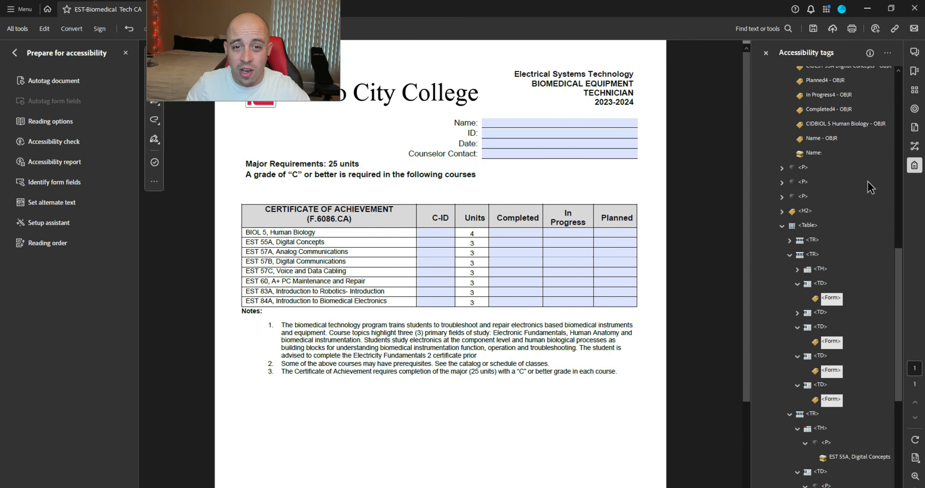
# Step: Drag the BIOL 5 C-ID, Completed4, In Progress4 and Planned4 object tags into their cells' Form tags
pyautogui.click(828, 125)
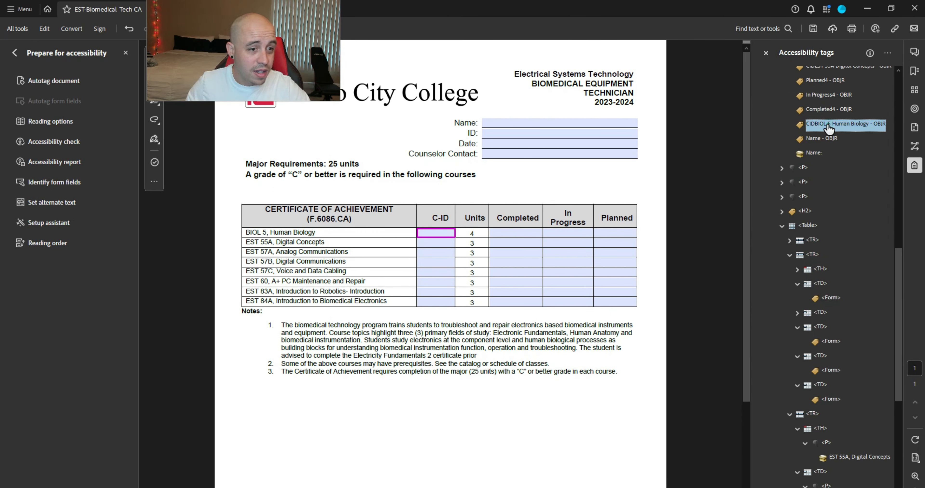
pyautogui.moveTo(840, 279); pyautogui.dragTo(829, 298)
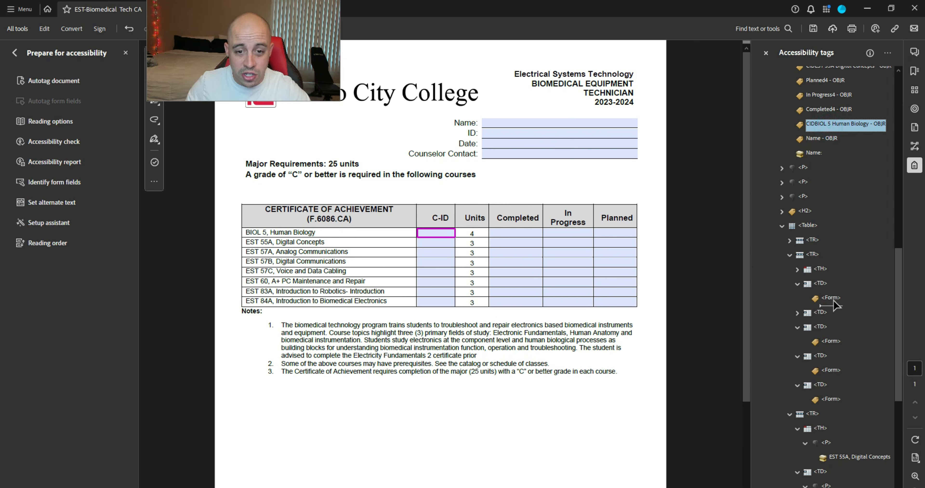
pyautogui.click(822, 124)
pyautogui.click(832, 109)
pyautogui.moveTo(832, 110); pyautogui.dragTo(837, 343)
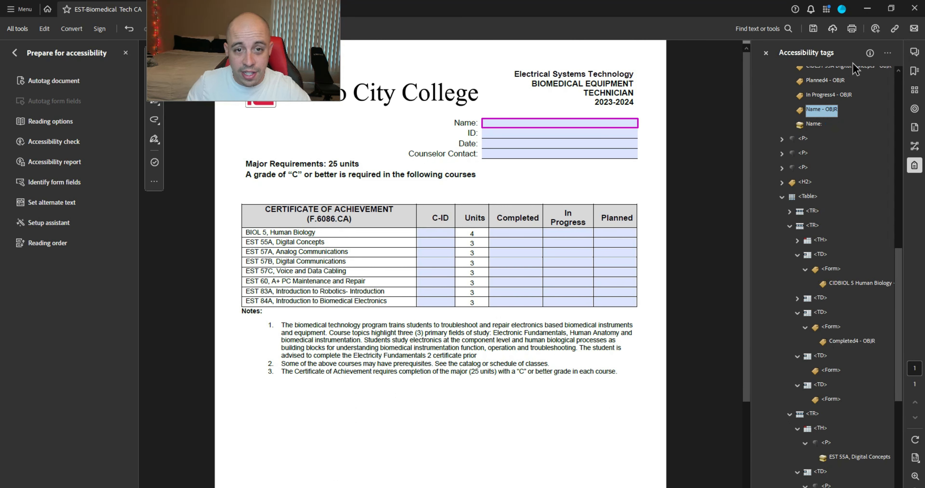
pyautogui.click(826, 96)
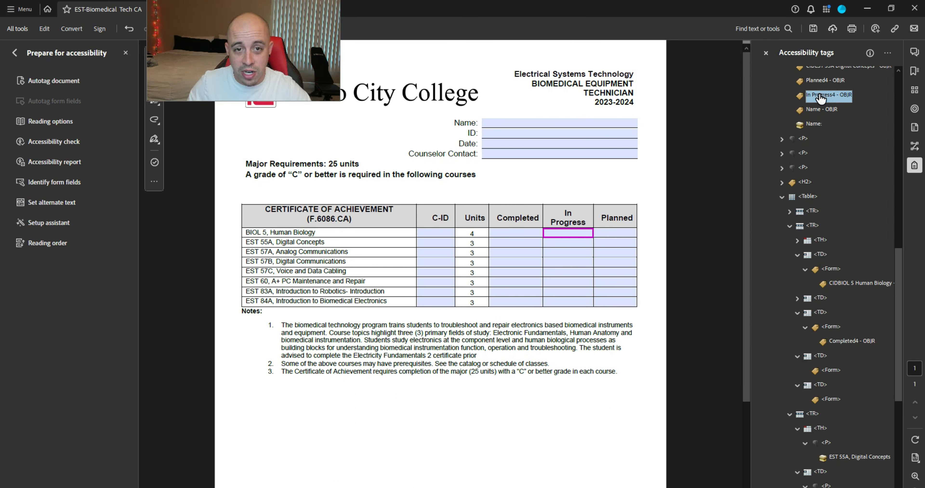
pyautogui.moveTo(828, 107); pyautogui.dragTo(838, 378)
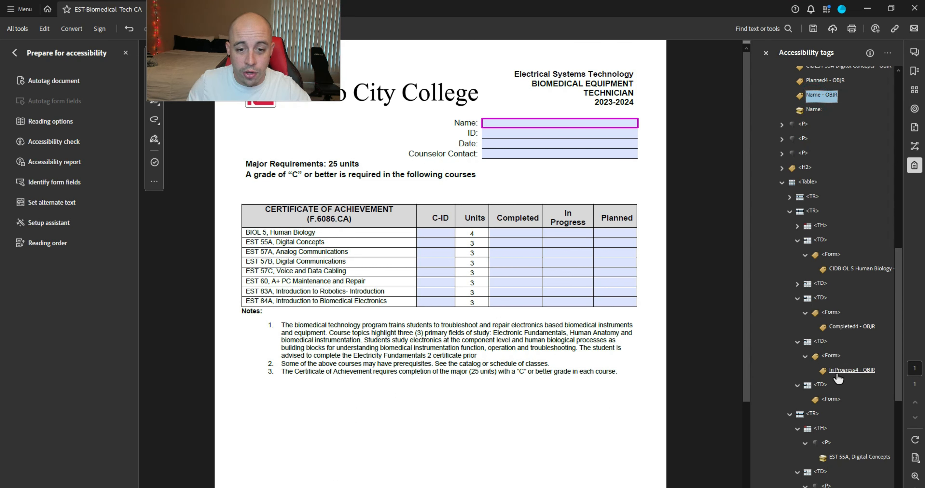
pyautogui.moveTo(825, 80); pyautogui.dragTo(825, 405)
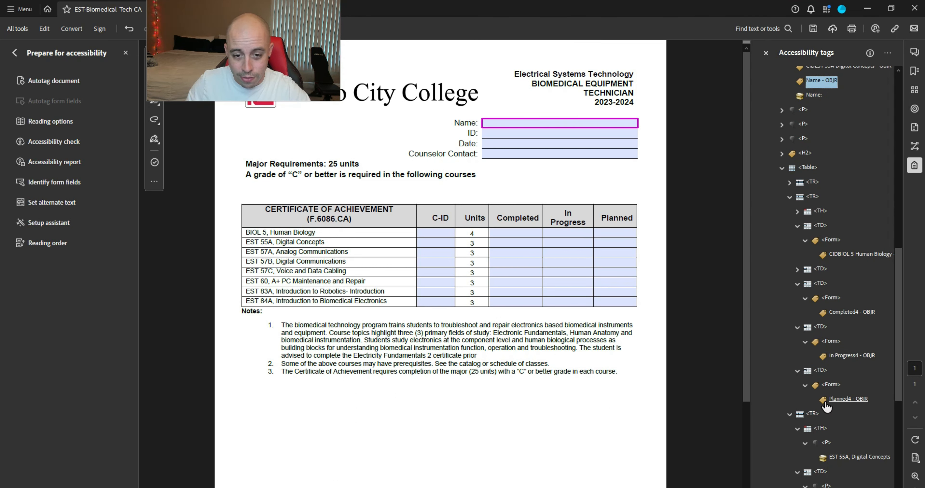
pyautogui.click(824, 374)
# Step: Move from the BIOL 5 row to the EST 55A row and expand its cell tags
pyautogui.press('Left')
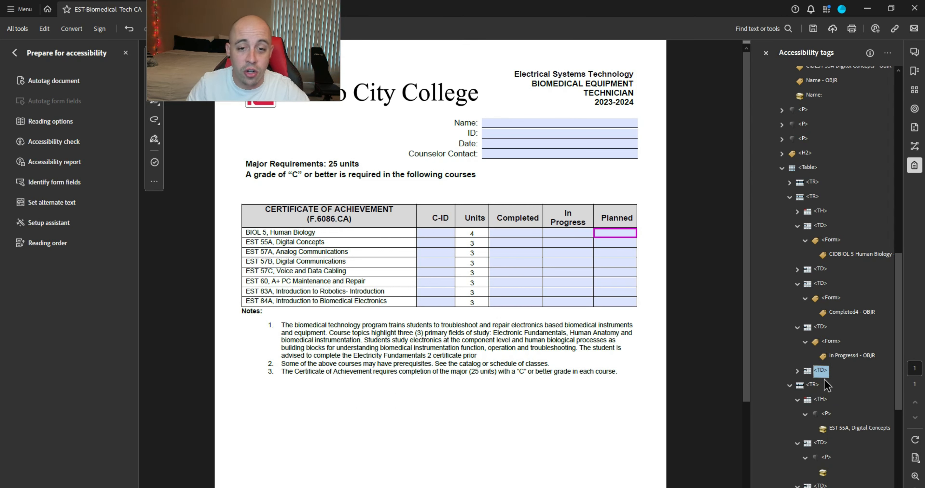
pyautogui.press('Up')
pyautogui.press('Up')
pyautogui.press('Up')
pyautogui.press('Up')
pyautogui.press('Up')
pyautogui.press('Up')
pyautogui.press('Up')
pyautogui.press('Up')
pyautogui.press('Up')
pyautogui.press('Up')
pyautogui.press('Up')
pyautogui.press('Up')
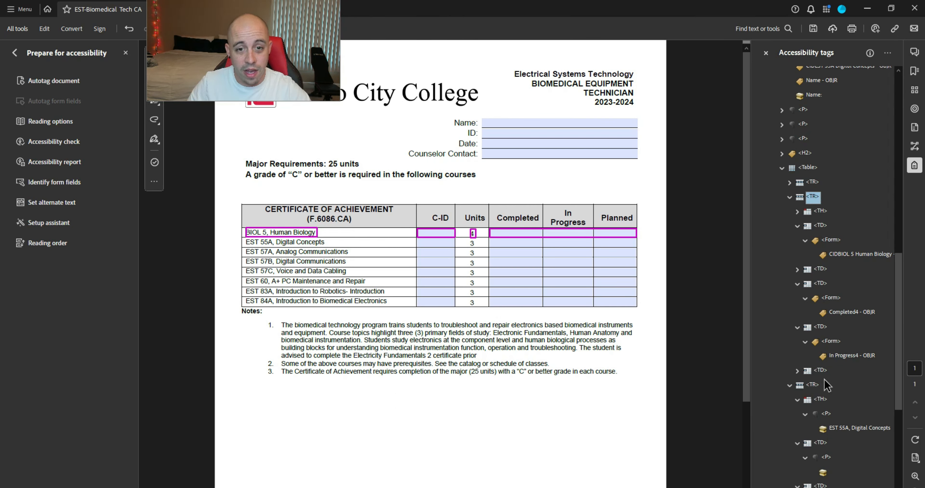
pyautogui.press('Left')
pyautogui.press('Down')
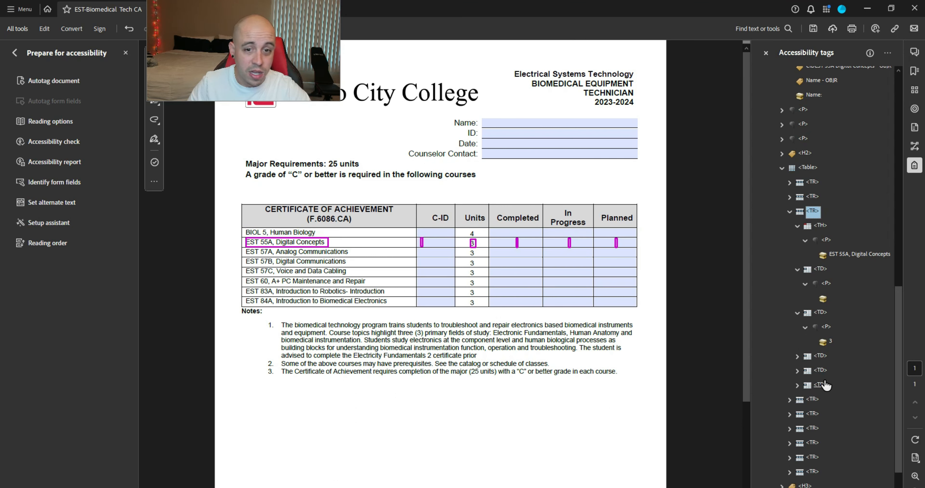
pyautogui.press('Down')
pyautogui.press('Down')
pyautogui.press('Left')
pyautogui.press('Down')
pyautogui.press('Up')
pyautogui.press('Up')
pyautogui.press('Left')
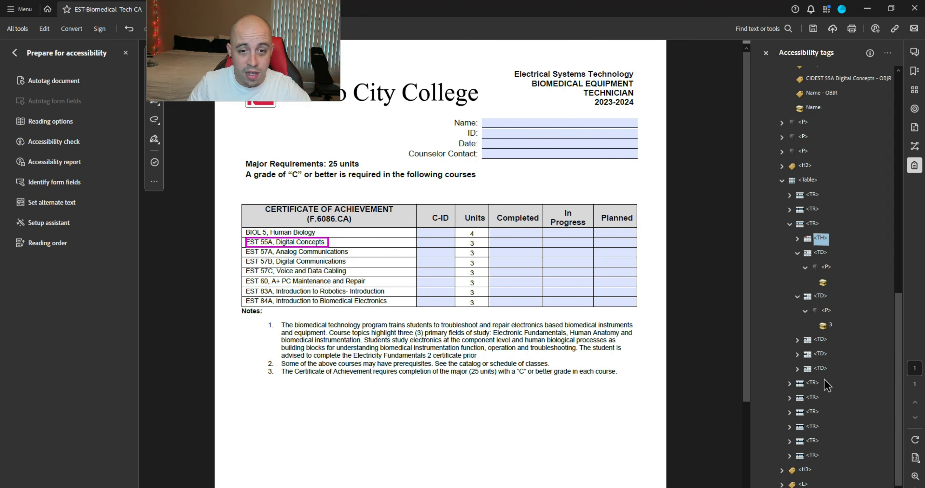
pyautogui.press('Down')
pyautogui.press('Down')
pyautogui.press('Down')
pyautogui.press('Left')
pyautogui.press('Down')
pyautogui.press('Right')
pyautogui.press('Right')
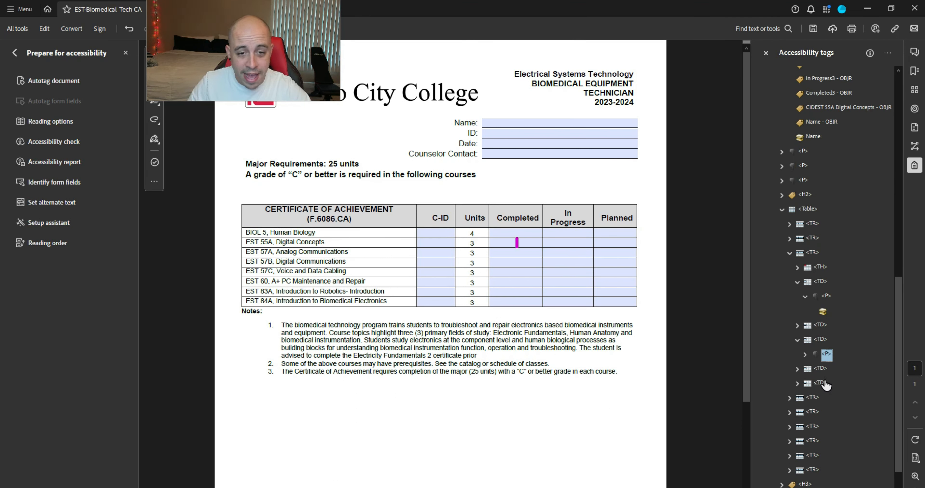
pyautogui.press('Right')
pyautogui.press('Right')
pyautogui.press('Down')
pyautogui.press('Right')
pyautogui.press('Right')
pyautogui.press('Right')
pyautogui.press('Right')
pyautogui.press('Down')
pyautogui.press('Right')
pyautogui.press('Right')
pyautogui.press('Right')
pyautogui.press('Right')
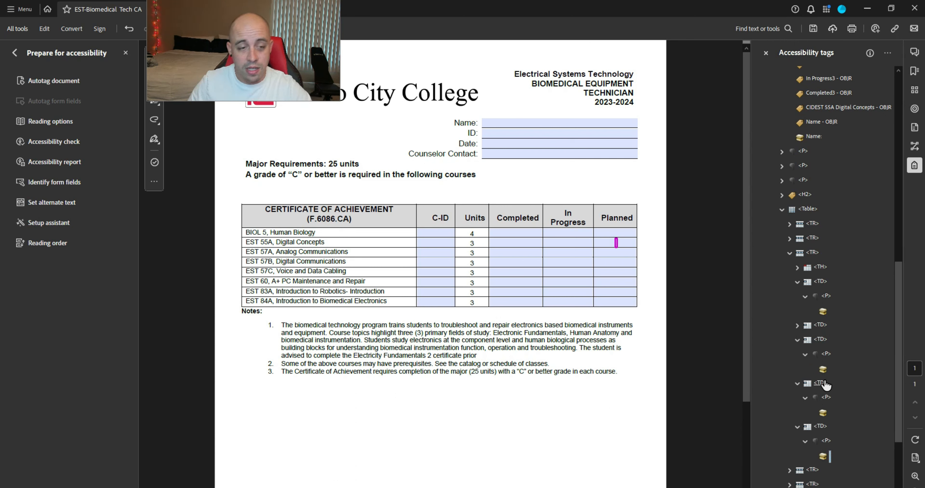
# Step: Mark the EST 55A row's empty cell content items as page artifacts
pyautogui.keyDown('ctrl'); pyautogui.click(823, 413); pyautogui.keyUp('ctrl')
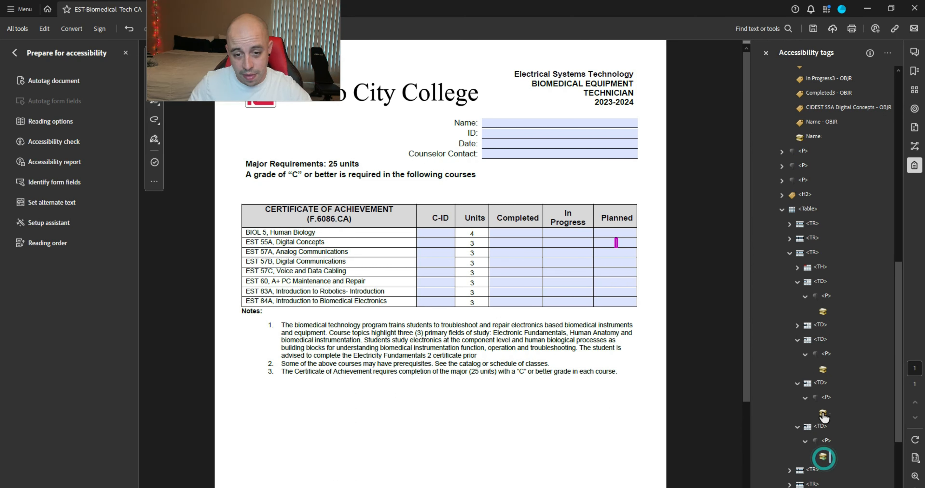
pyautogui.keyDown('ctrl'); pyautogui.click(822, 371); pyautogui.keyUp('ctrl')
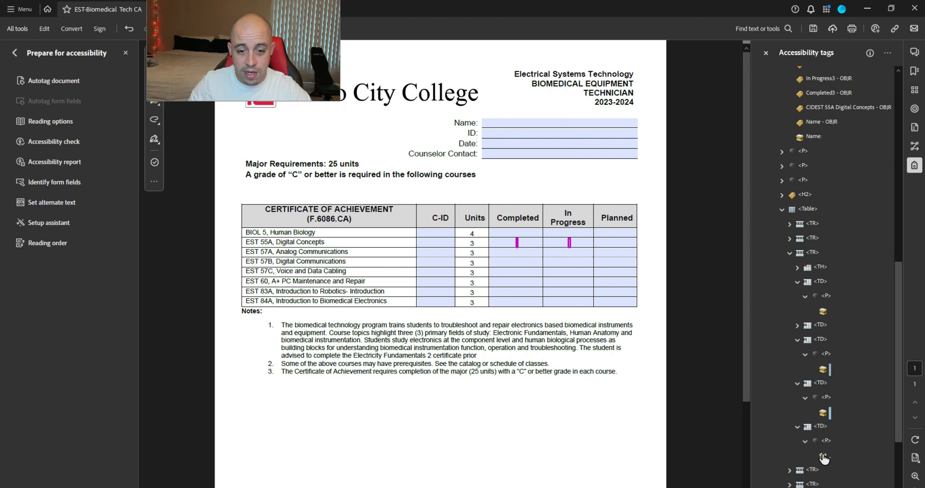
pyautogui.rightClick(825, 312)
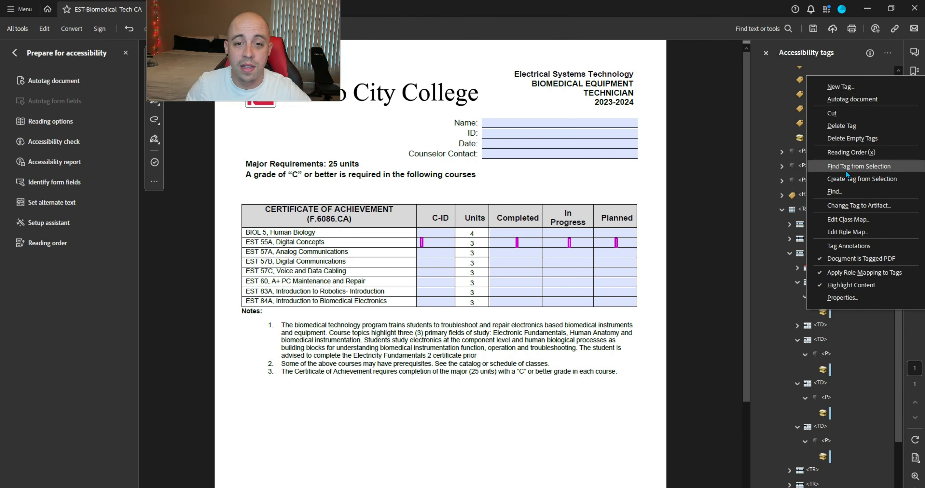
pyautogui.click(857, 206)
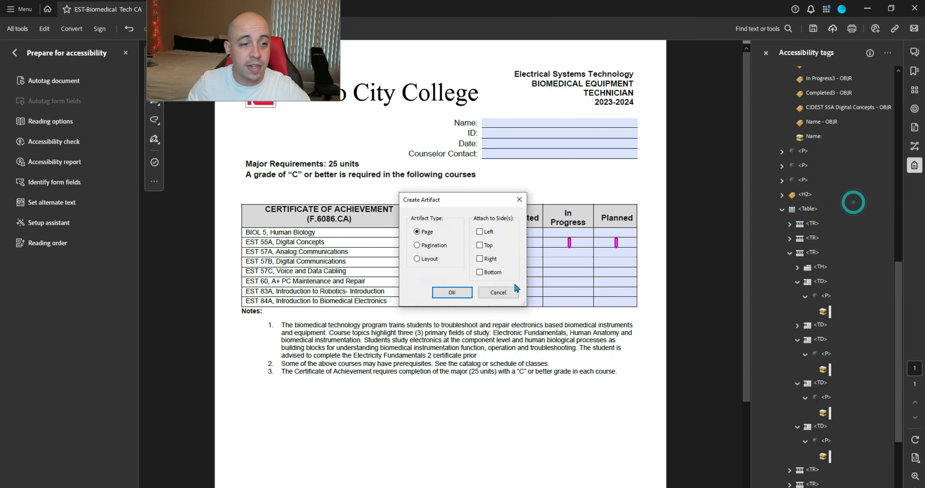
pyautogui.press('Return')
# Step: Set the EST 55A row's four cell paragraph tags to type Form
pyautogui.keyDown('ctrl'); pyautogui.click(826, 340); pyautogui.keyUp('ctrl')
pyautogui.keyDown('ctrl'); pyautogui.click(826, 368); pyautogui.keyUp('ctrl')
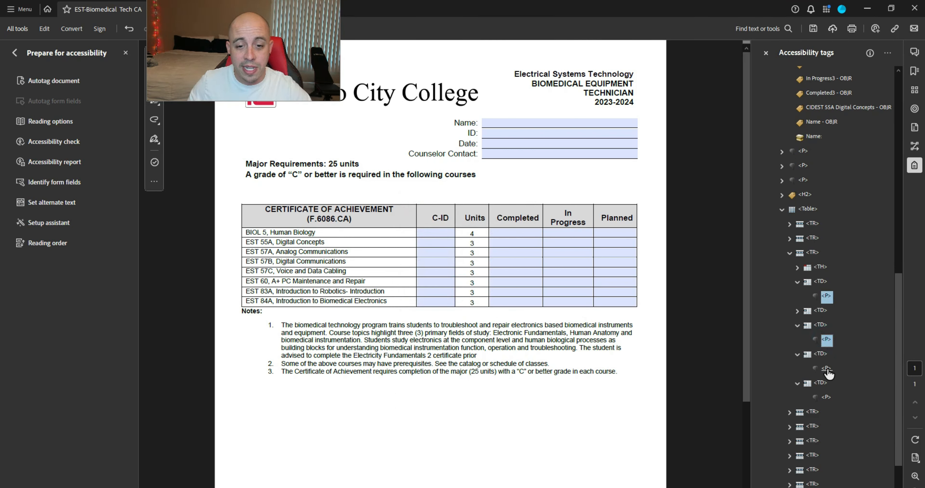
pyautogui.keyDown('ctrl'); pyautogui.click(827, 398); pyautogui.keyUp('ctrl')
pyautogui.rightClick(827, 399)
pyautogui.click(847, 388)
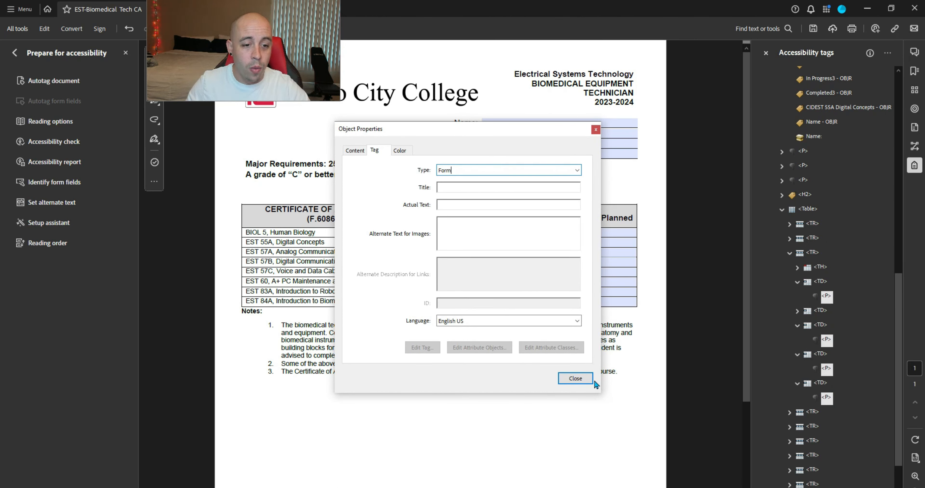
pyautogui.click(583, 379)
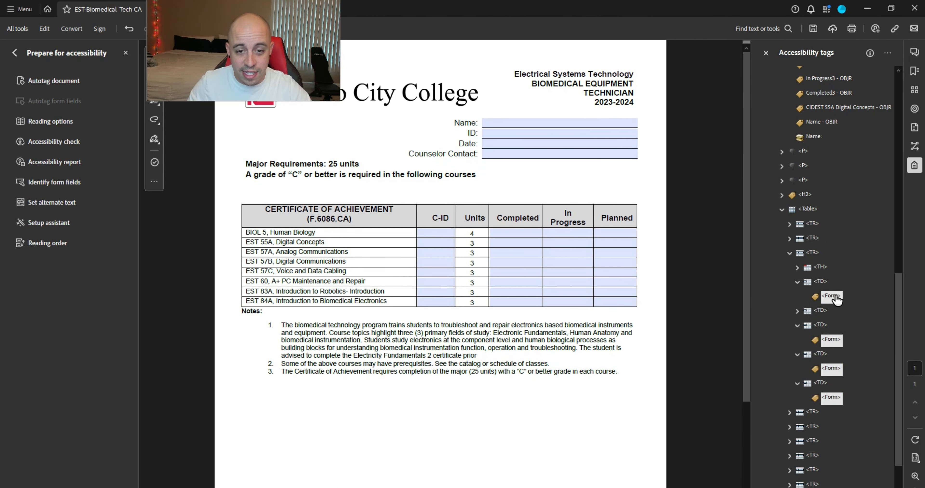
# Step: Move the EST 55A C-ID, Completed3 and In Progress3 object tags into their cells' Form tags
pyautogui.click(829, 107)
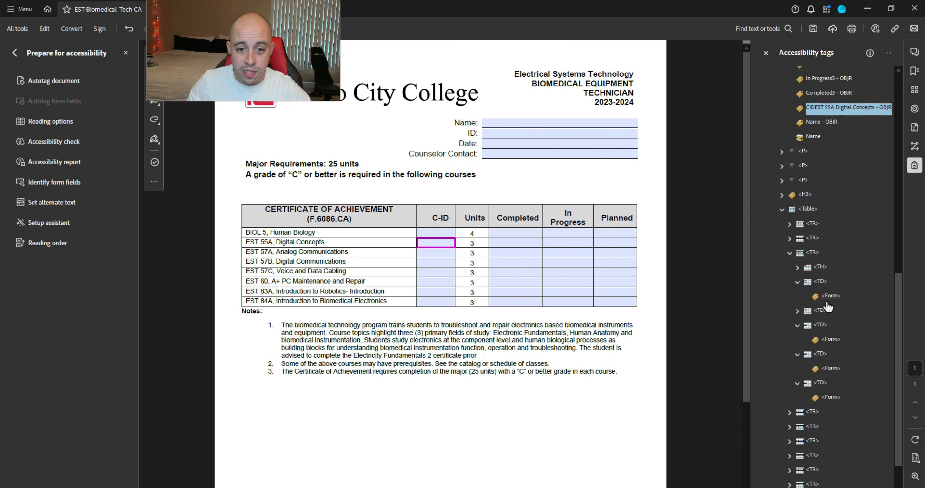
pyautogui.moveTo(799, 107); pyautogui.dragTo(823, 282)
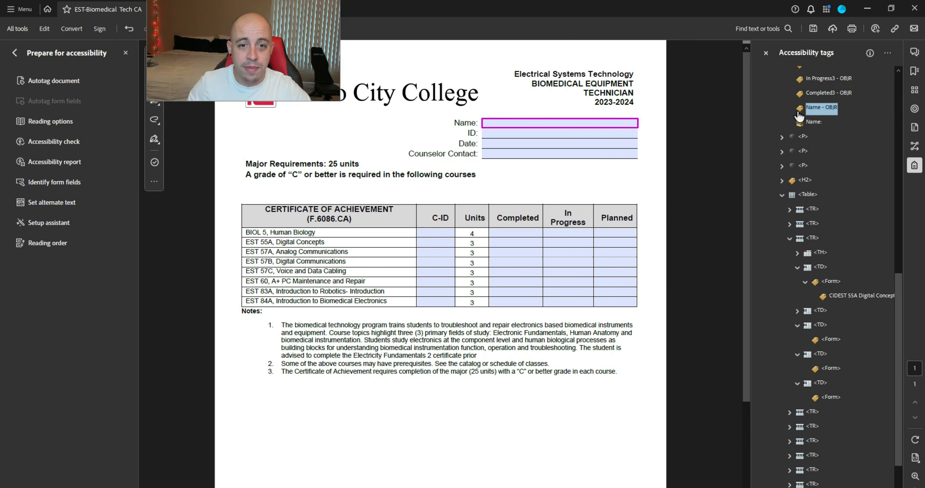
pyautogui.click(816, 96)
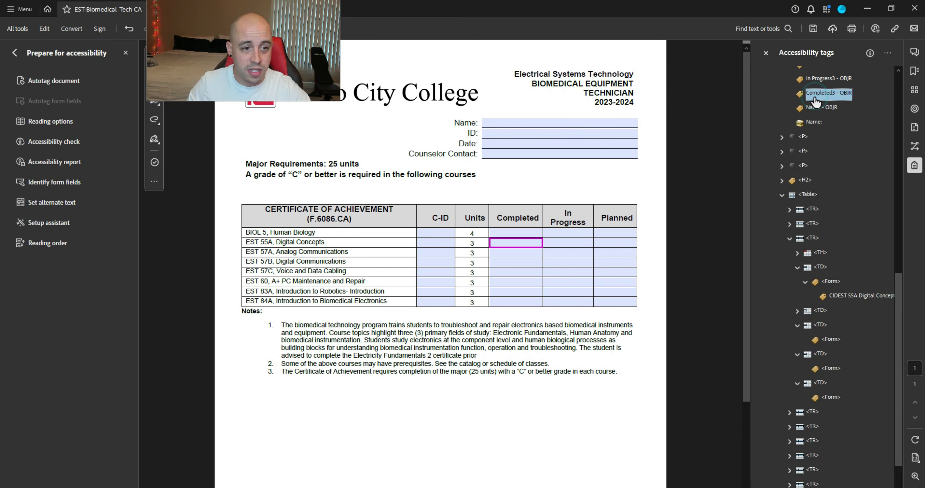
pyautogui.moveTo(834, 344); pyautogui.dragTo(834, 343)
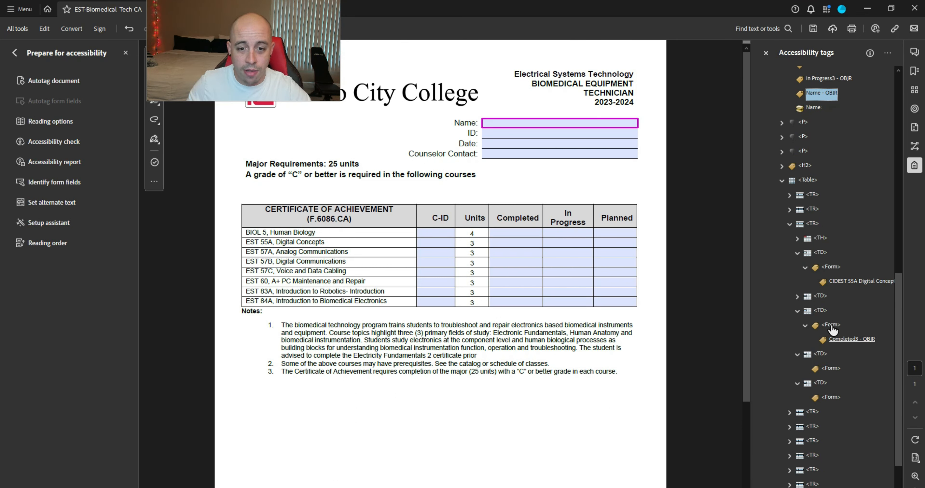
pyautogui.click(832, 82)
pyautogui.moveTo(831, 82); pyautogui.dragTo(836, 375)
# Step: Nest Planned3 inside the Planned cell's Form tag and move to the EST 57A row
pyautogui.scroll(3, 828, 176)
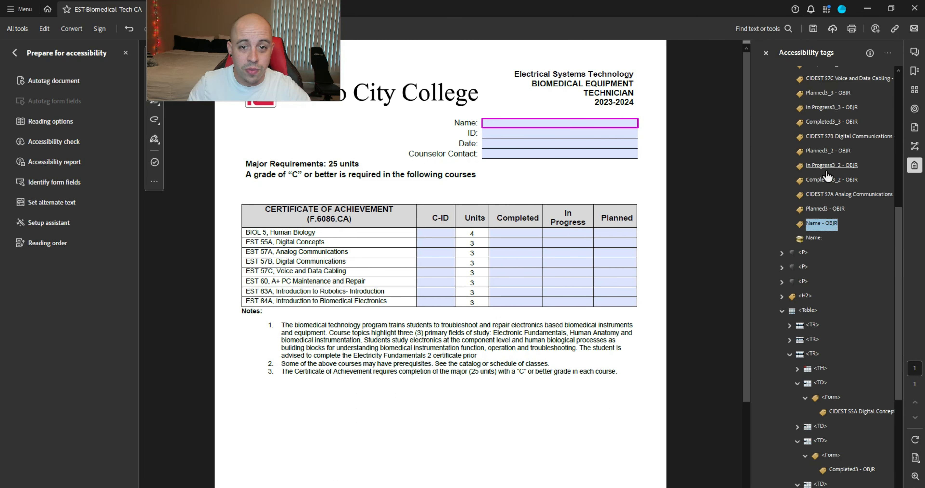
pyautogui.click(823, 211)
pyautogui.scroll(-5, 843, 216)
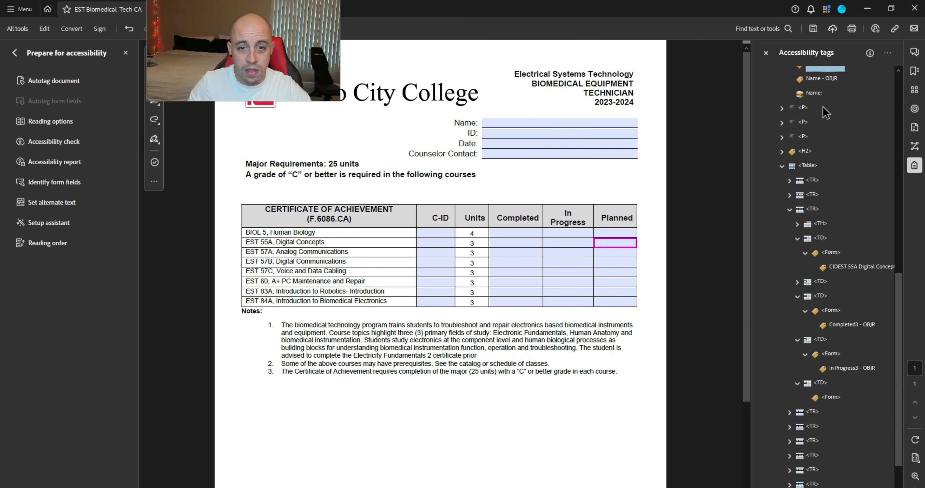
pyautogui.moveTo(836, 73); pyautogui.dragTo(845, 463)
pyautogui.moveTo(833, 429); pyautogui.dragTo(835, 432)
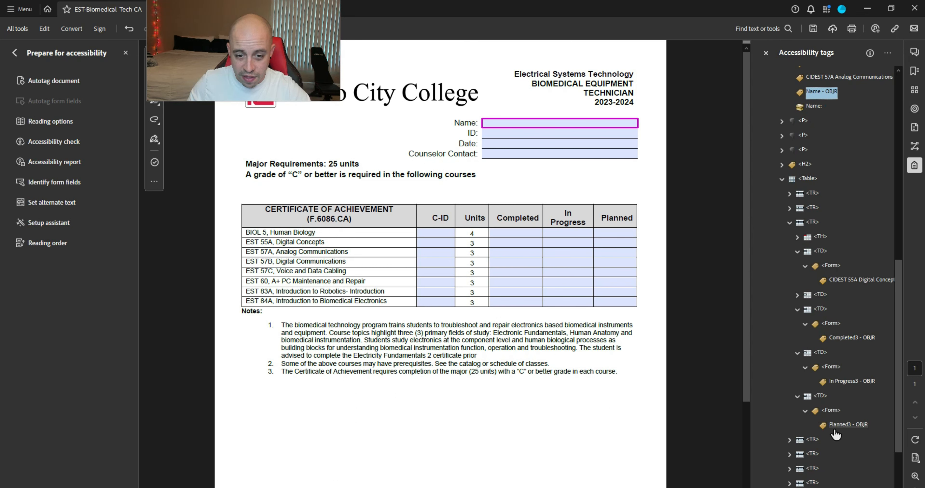
pyautogui.scroll(5, 832, 303)
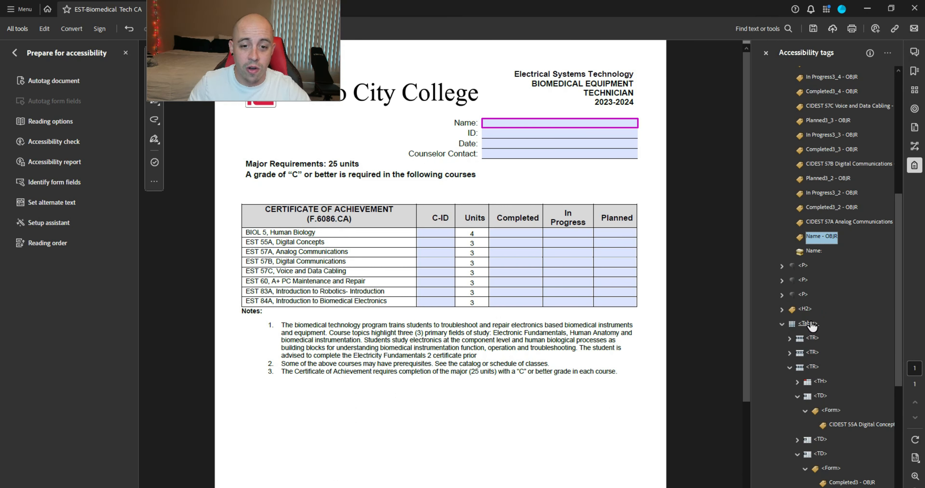
pyautogui.click(812, 367)
pyautogui.press('Down')
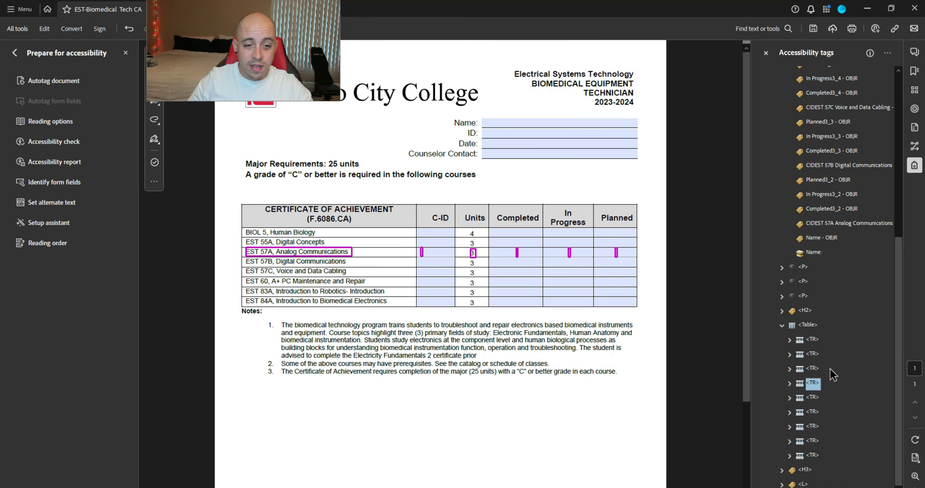
# Step: Expand the EST 57A row and its cells in the tag tree
pyautogui.press('Right')
pyautogui.press('Down')
pyautogui.press('Down')
pyautogui.press('Right')
pyautogui.press('Down')
pyautogui.press('Right')
pyautogui.press('Down')
pyautogui.press('Down')
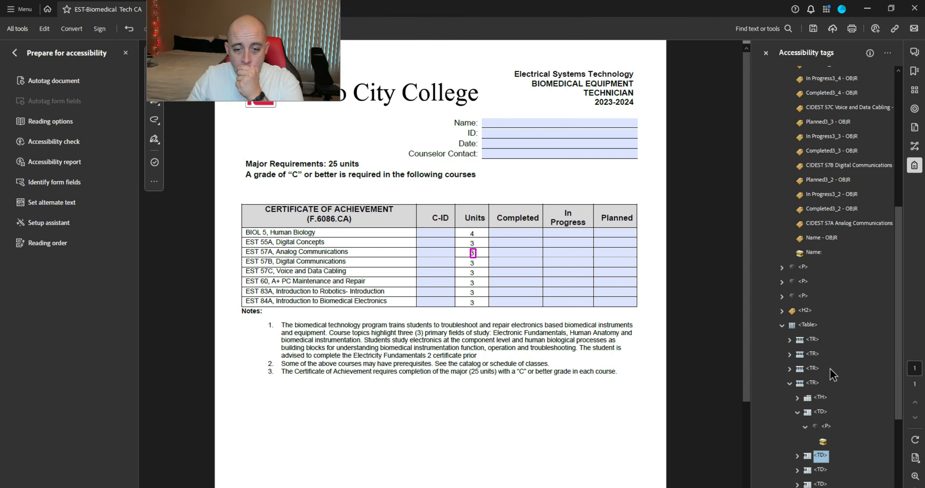
pyautogui.press('Down')
pyautogui.press('Right')
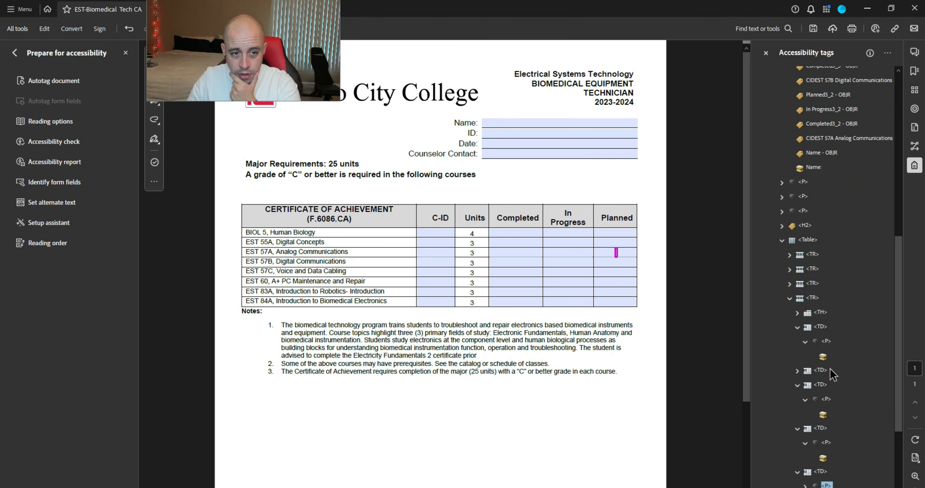
pyautogui.press('Right')
pyautogui.press('Down')
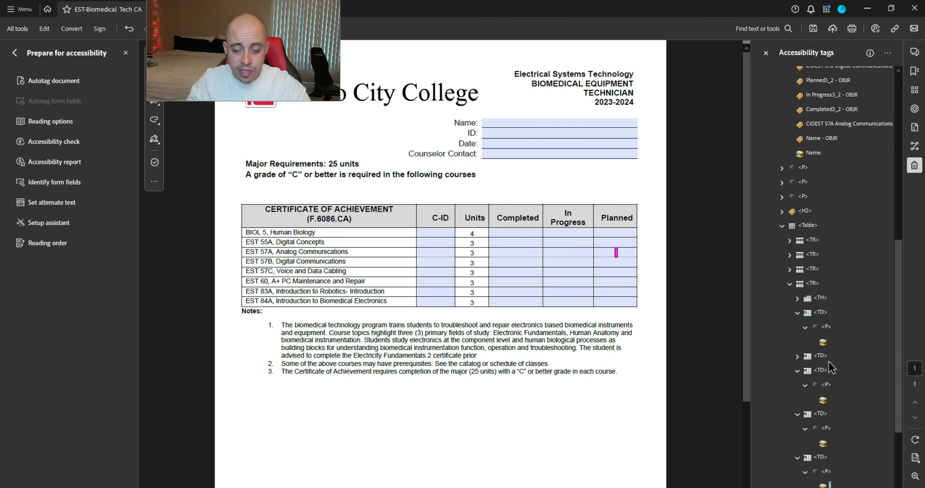
pyautogui.scroll(-3, 828, 361)
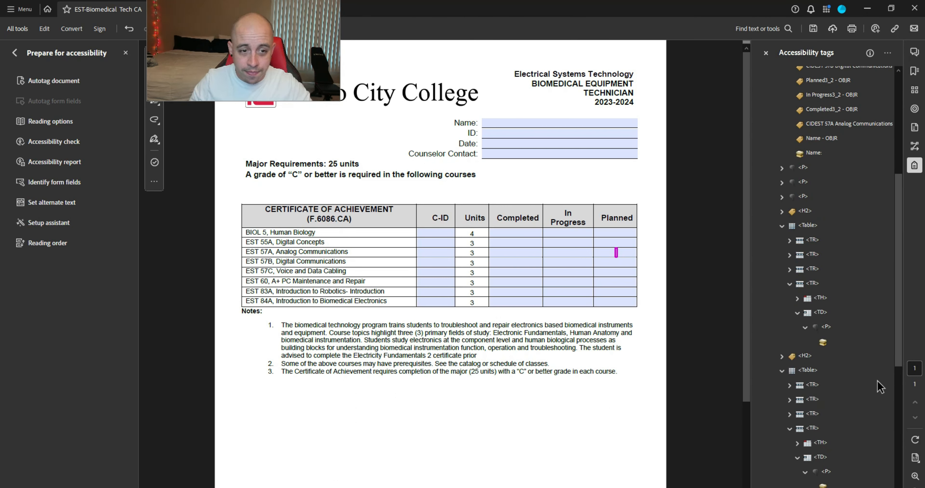
# Step: Mark the EST 57A row's cell content items as page artifacts
pyautogui.keyDown('ctrl'); pyautogui.click(823, 341); pyautogui.keyUp('ctrl')
pyautogui.keyDown('ctrl'); pyautogui.click(823, 297); pyautogui.keyUp('ctrl')
pyautogui.keyDown('ctrl'); pyautogui.click(822, 239); pyautogui.keyUp('ctrl')
pyautogui.rightClick(823, 239)
pyautogui.click(866, 371)
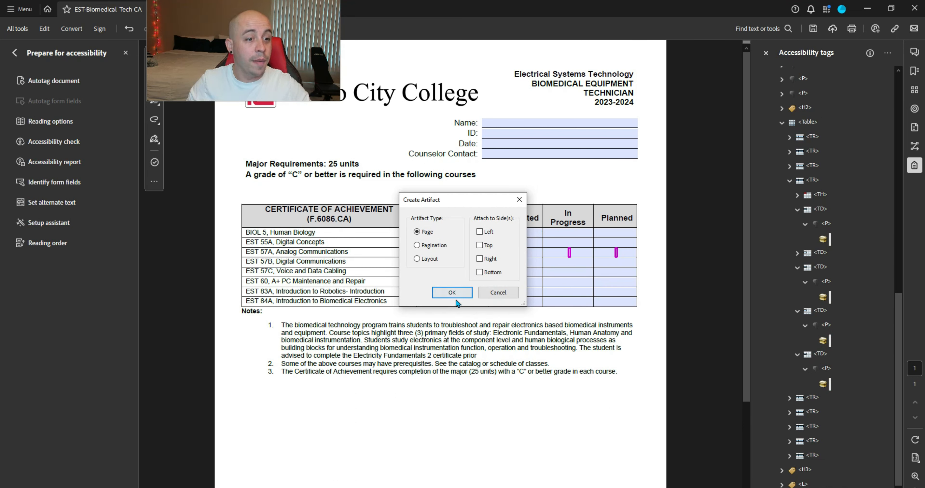
pyautogui.click(452, 292)
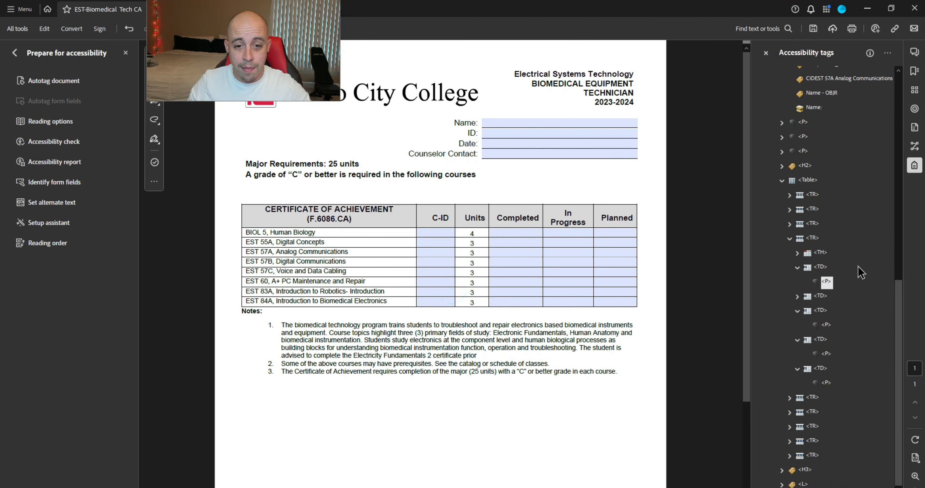
# Step: Change the EST 57A row's cell paragraph tags to type Form
pyautogui.rightClick(826, 384)
pyautogui.click(857, 370)
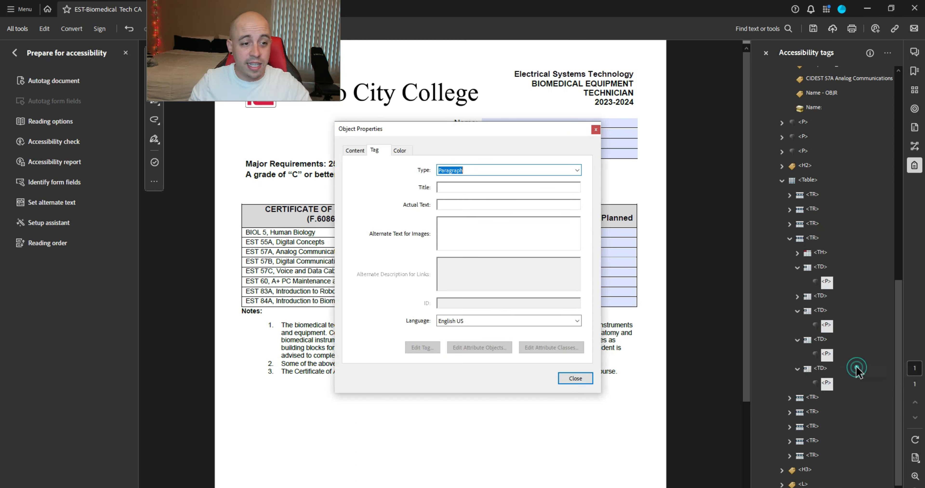
pyautogui.write('Form')
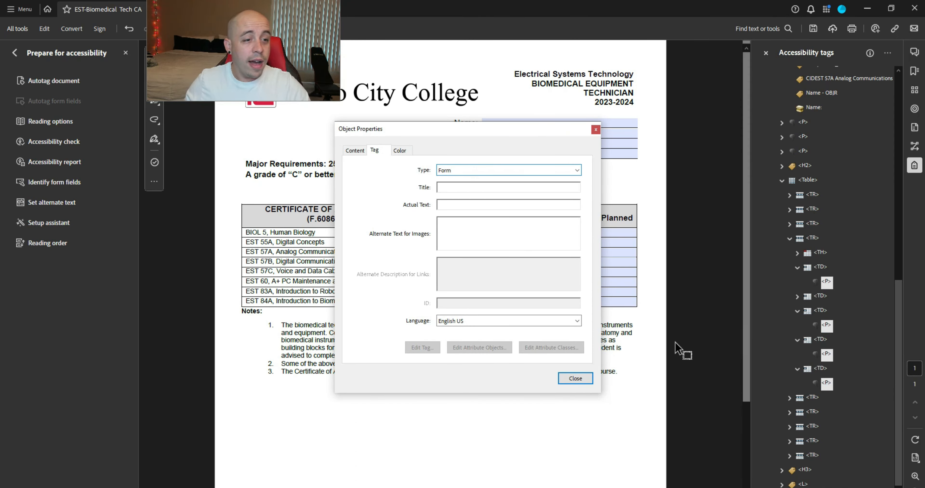
pyautogui.click(575, 380)
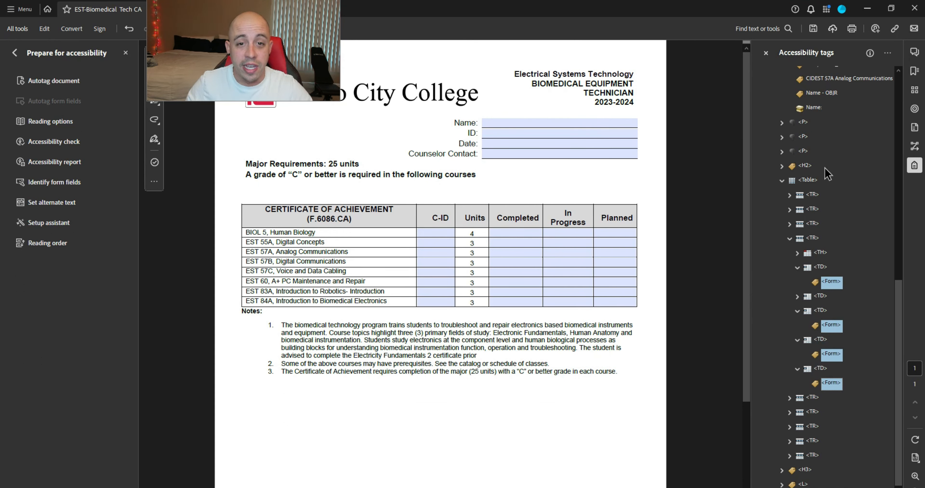
pyautogui.scroll(3, 832, 219)
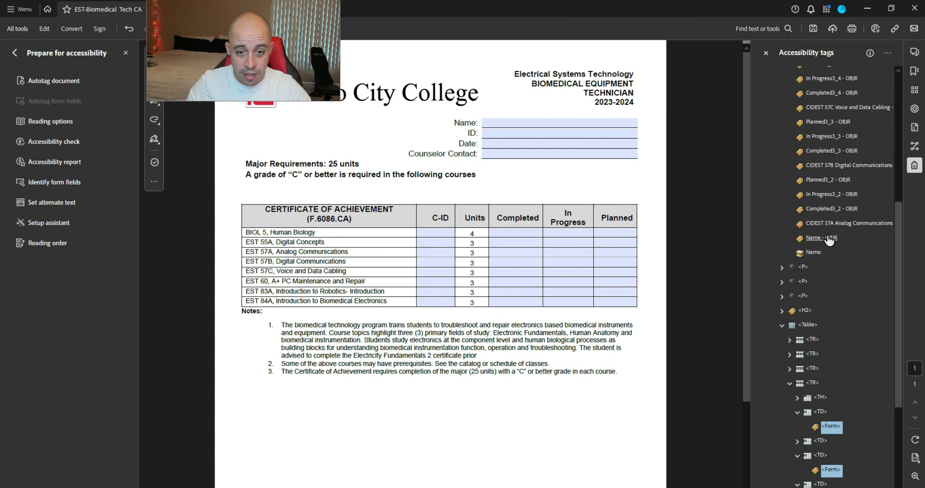
# Step: Drag CIDEST 57A, Completed3_2, In Progress3_2 and Planned3_2 into their cells' Form tags
pyautogui.moveTo(828, 225); pyautogui.dragTo(847, 404)
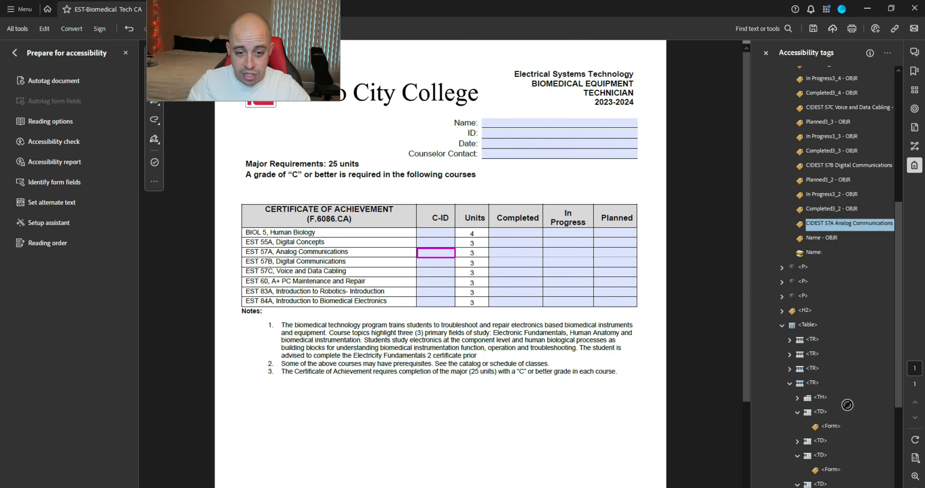
pyautogui.moveTo(832, 434); pyautogui.dragTo(832, 435)
pyautogui.moveTo(829, 209); pyautogui.dragTo(831, 472)
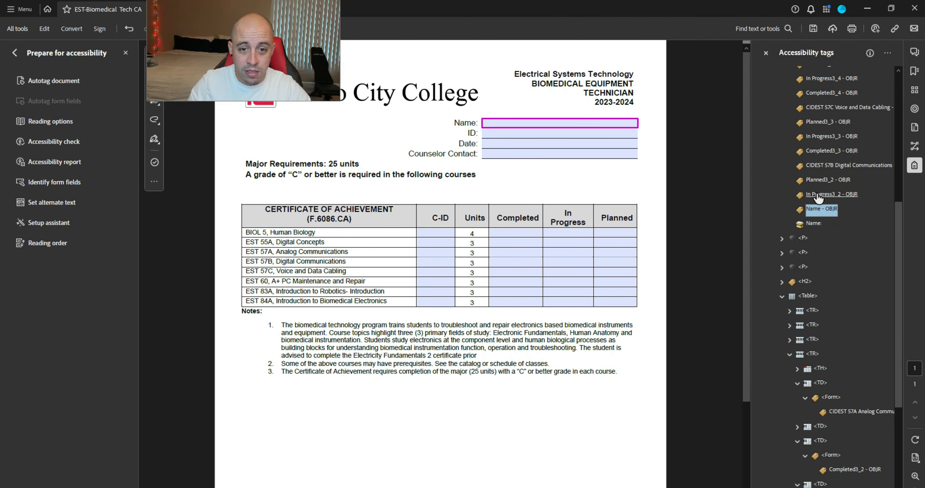
pyautogui.moveTo(820, 195); pyautogui.dragTo(833, 463)
pyautogui.moveTo(819, 121); pyautogui.dragTo(831, 469)
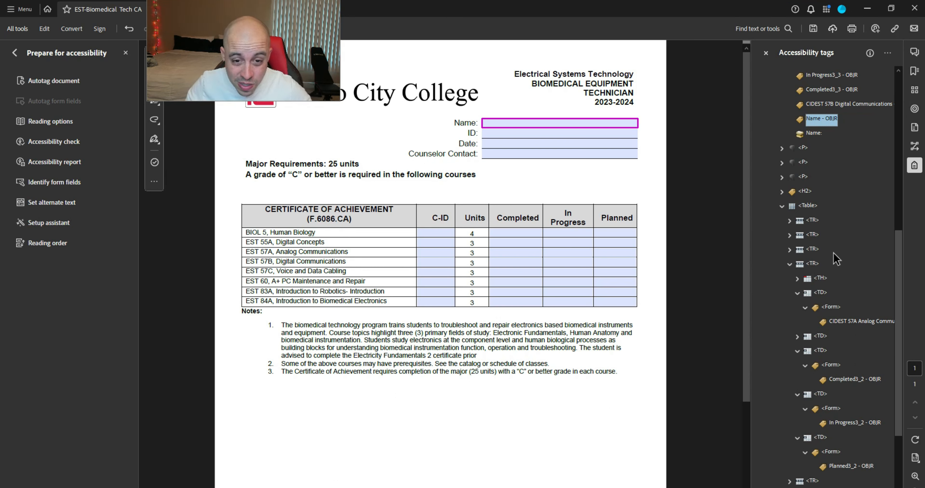
pyautogui.click(813, 263)
# Step: Expand the EST 57B row and mark its In Progress, Completed and C-ID cell contents as artifacts
pyautogui.press('Down')
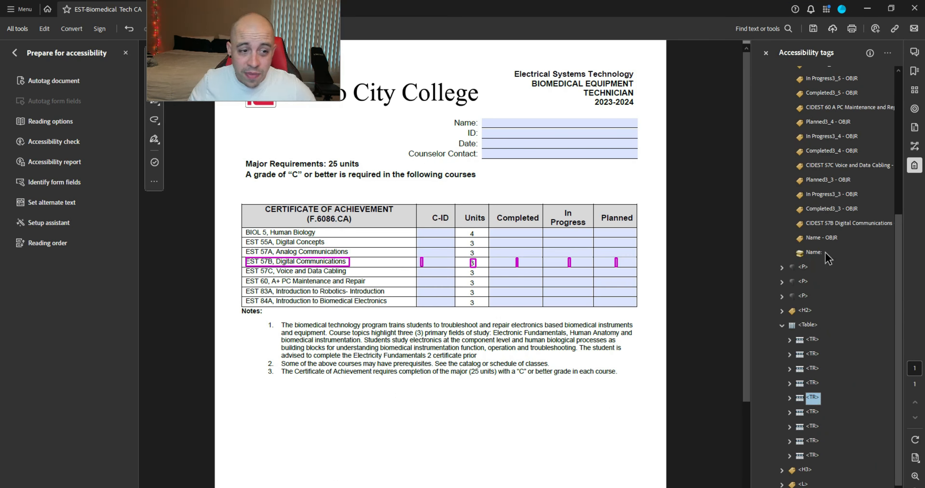
pyautogui.press('Right')
pyautogui.press('Down')
pyautogui.press('Down')
pyautogui.press('Down')
pyautogui.press('Down')
pyautogui.press('Down')
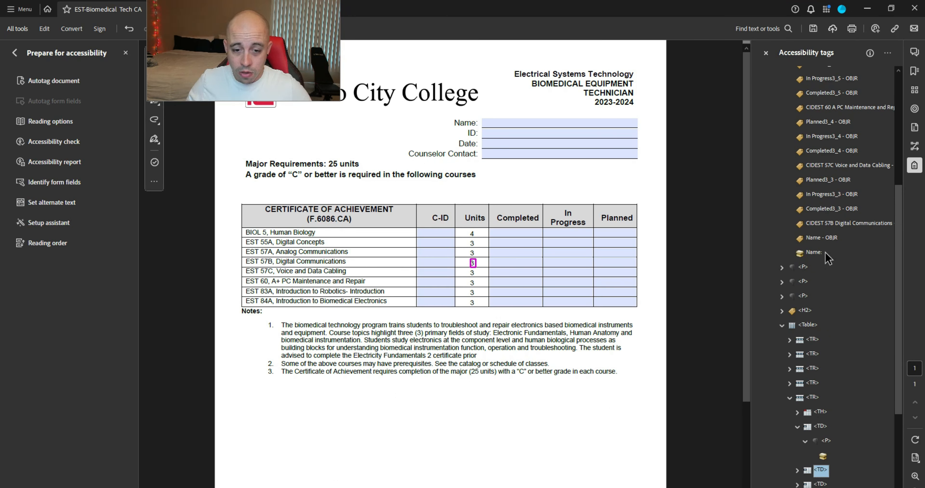
pyautogui.press('Down')
pyautogui.press('Down')
pyautogui.press('Down')
pyautogui.press('Down')
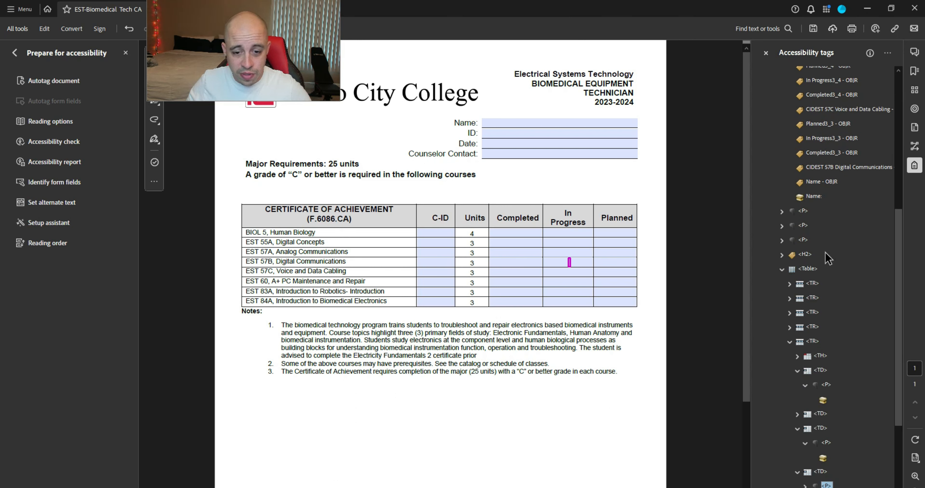
pyautogui.press('Down')
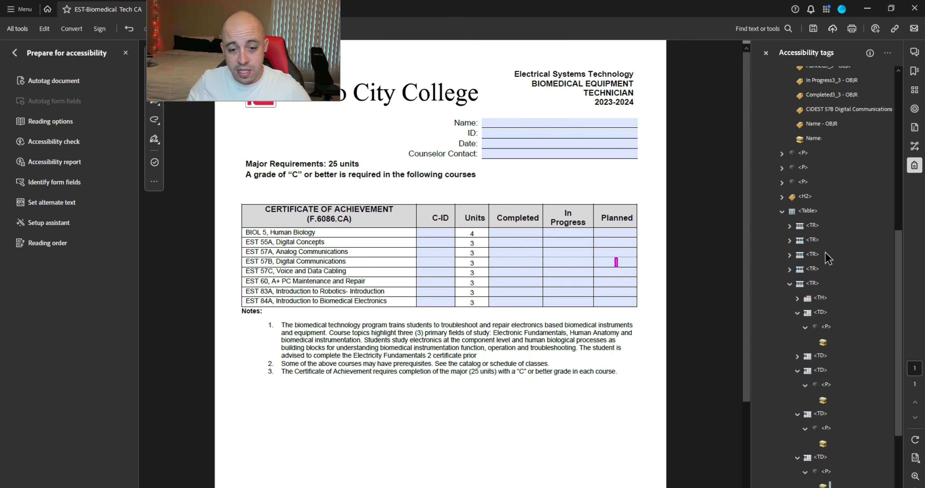
pyautogui.click(822, 445)
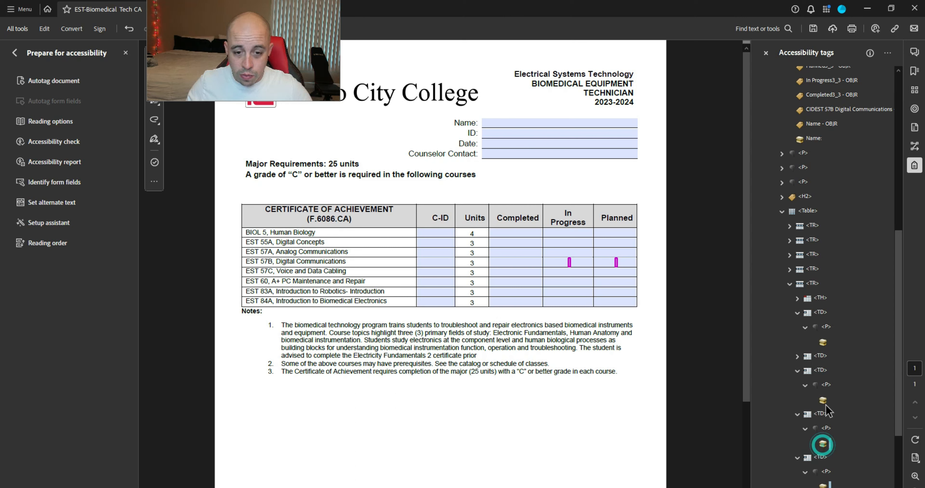
pyautogui.keyDown('ctrl'); pyautogui.click(825, 399); pyautogui.keyUp('ctrl')
pyautogui.keyDown('ctrl'); pyautogui.click(825, 344); pyautogui.keyUp('ctrl')
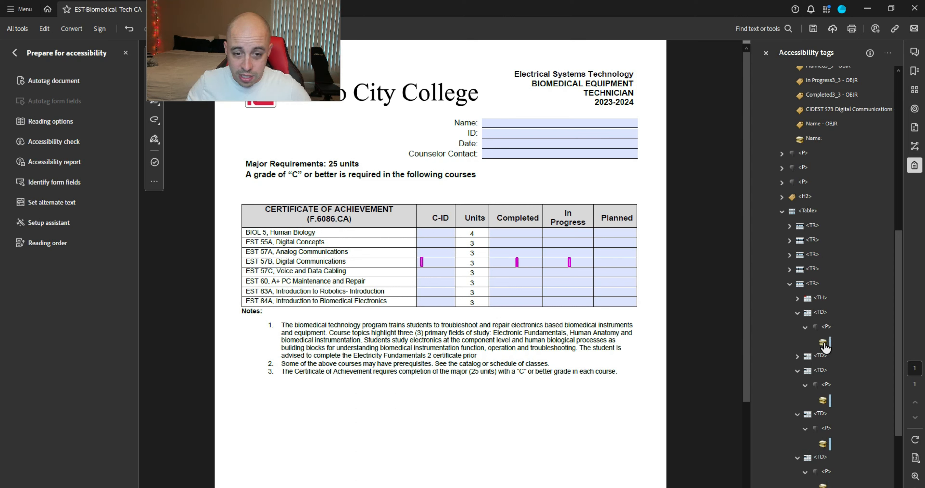
pyautogui.scroll(1, 825, 344)
pyautogui.rightClick(826, 399)
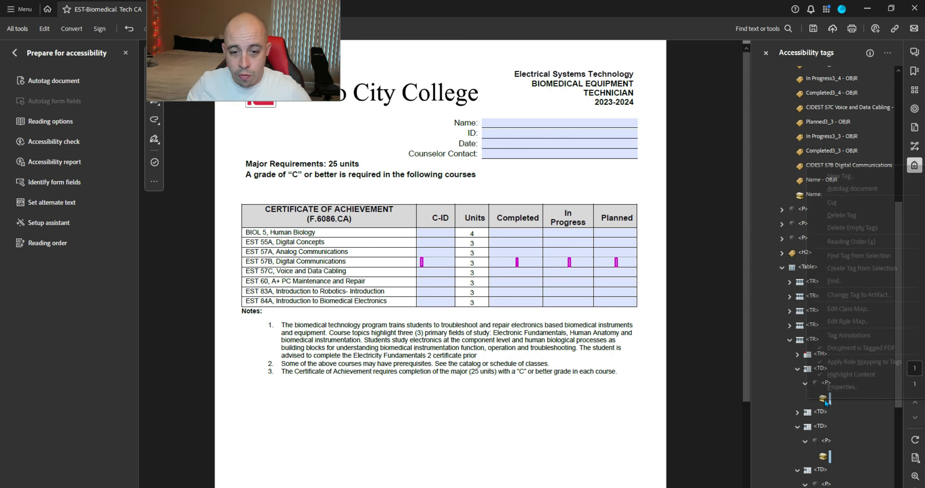
pyautogui.click(872, 294)
pyautogui.press('Return')
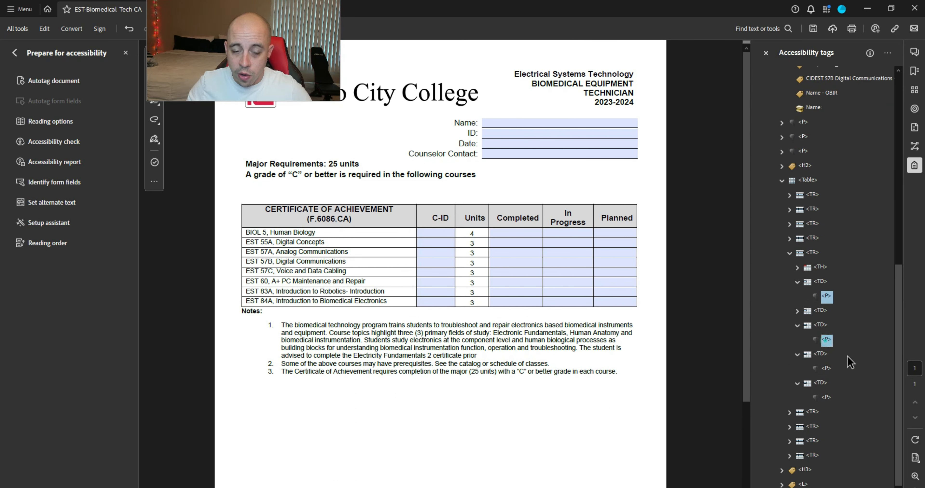
# Step: Change the EST 57B row's four cell paragraph tags to type Form
pyautogui.keyDown('ctrl'); pyautogui.click(826, 369); pyautogui.keyUp('ctrl')
pyautogui.keyDown('ctrl'); pyautogui.click(827, 398); pyautogui.keyUp('ctrl')
pyautogui.rightClick(828, 398)
pyautogui.click(842, 386)
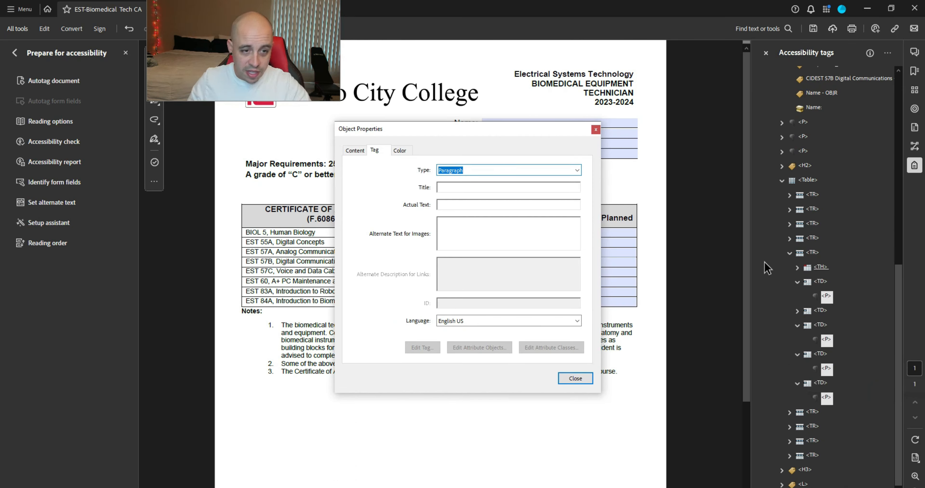
pyautogui.write('P')
pyautogui.write('orm')
pyautogui.press('Return')
pyautogui.click(861, 79)
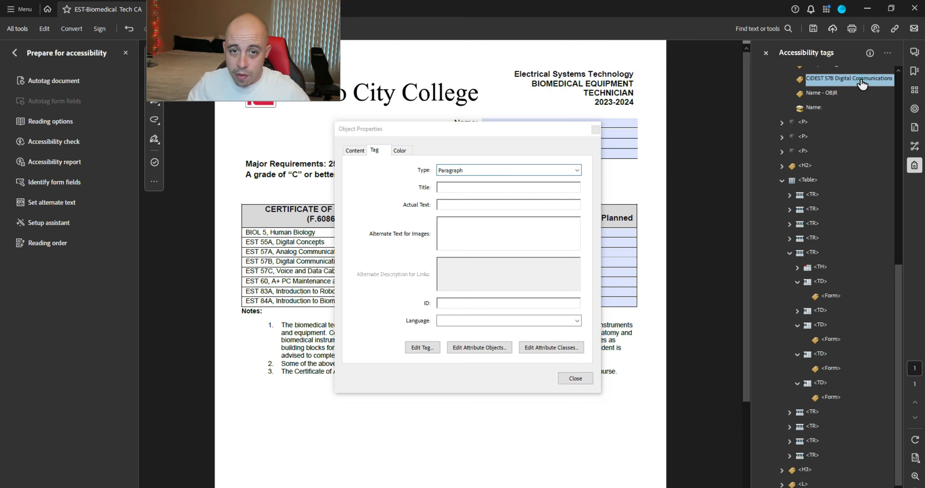
pyautogui.click(595, 129)
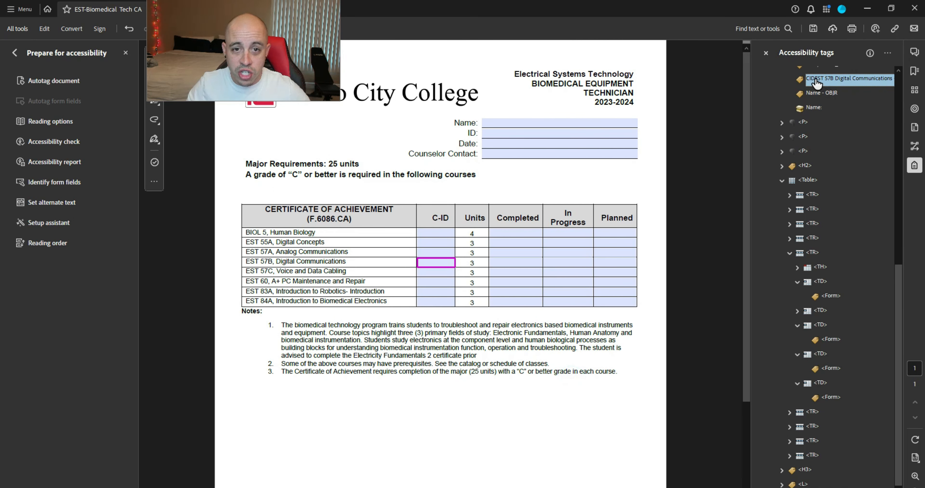
# Step: Nest CIDEST 57B, Completed3_3, In Progress3_3 and Planned3_3 inside their cells' Form tags
pyautogui.moveTo(817, 84); pyautogui.dragTo(835, 298)
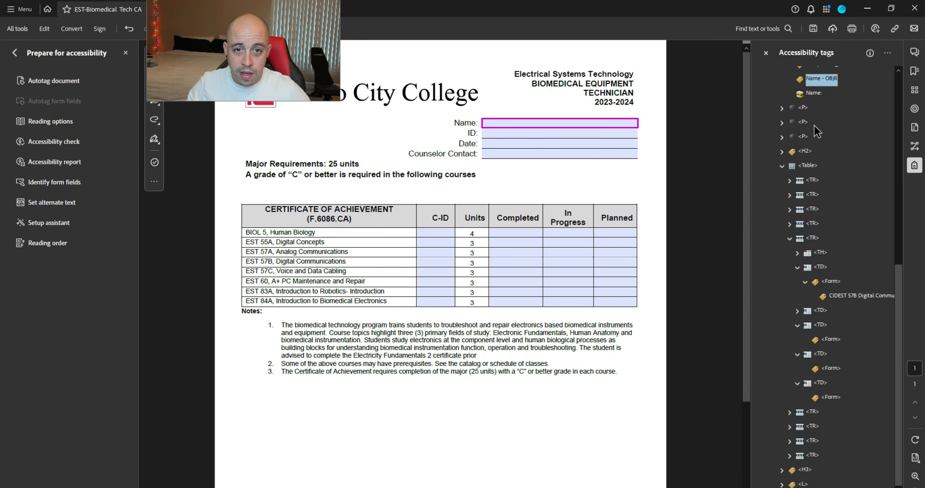
pyautogui.scroll(3, 836, 222)
pyautogui.click(815, 209)
pyautogui.moveTo(846, 205); pyautogui.dragTo(833, 419)
pyautogui.scroll(3, 842, 344)
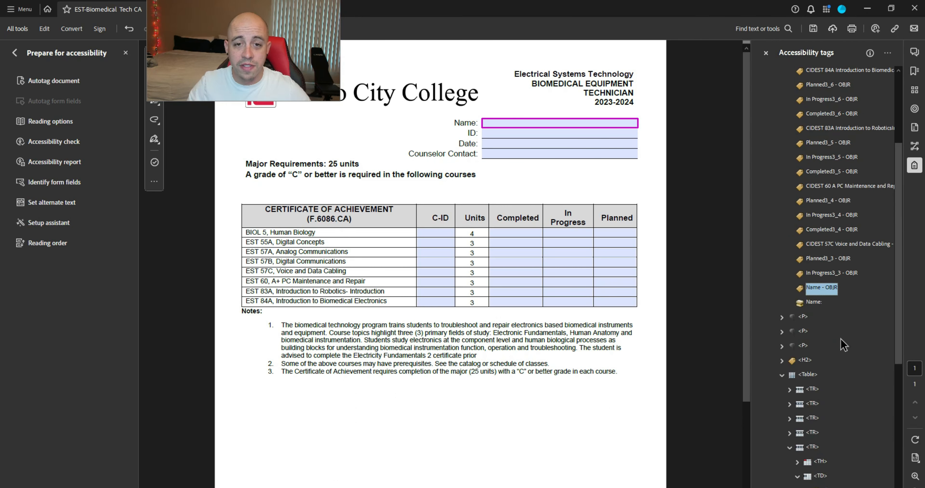
pyautogui.click(821, 276)
pyautogui.scroll(-3, 836, 287)
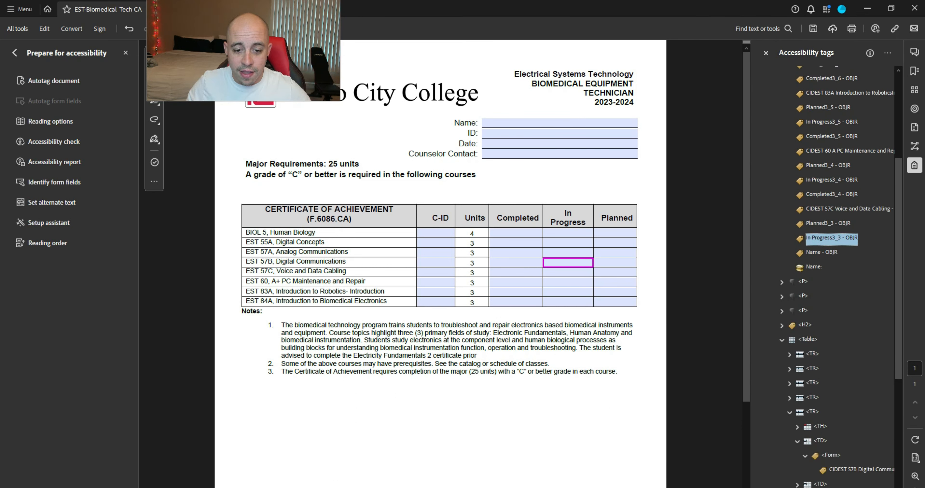
pyautogui.moveTo(844, 483); pyautogui.dragTo(845, 456)
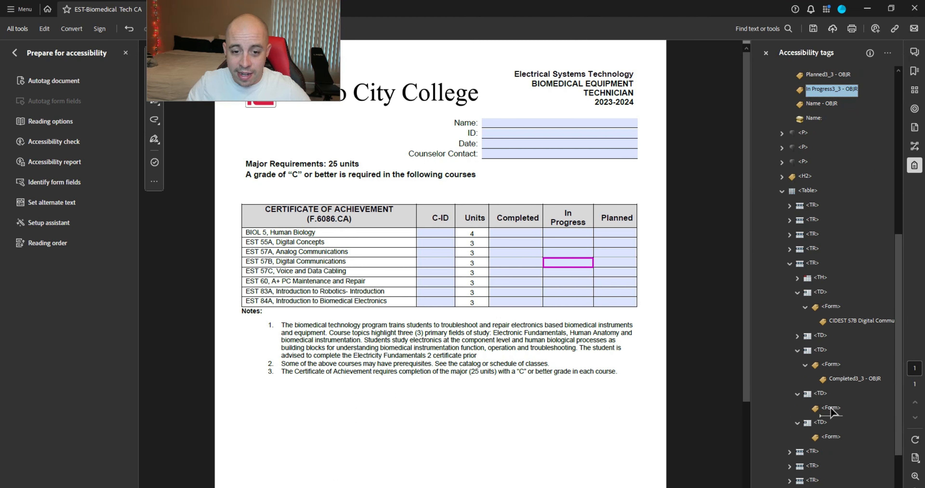
pyautogui.moveTo(831, 410); pyautogui.dragTo(831, 411)
pyautogui.scroll(3, 851, 368)
pyautogui.click(819, 219)
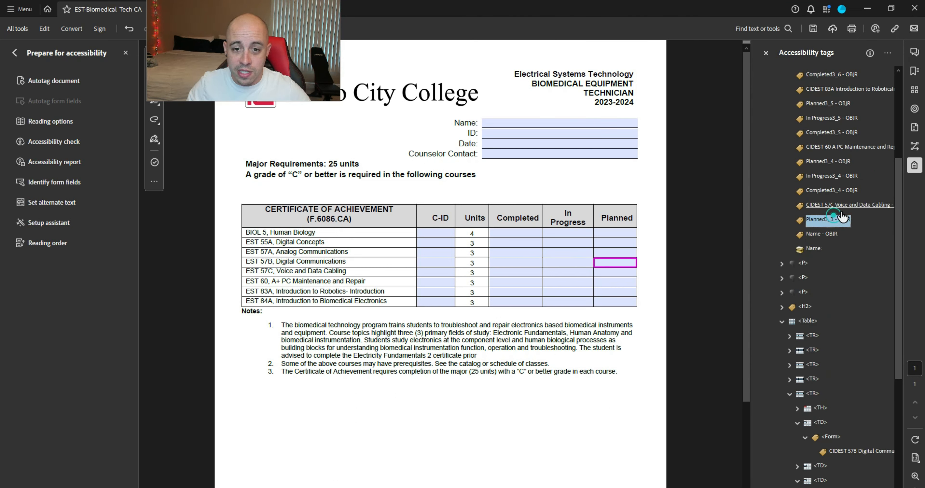
pyautogui.moveTo(817, 219); pyautogui.dragTo(829, 458)
# Step: Collapse the finished EST 57B table row in the tags tree
pyautogui.scroll(3, 854, 349)
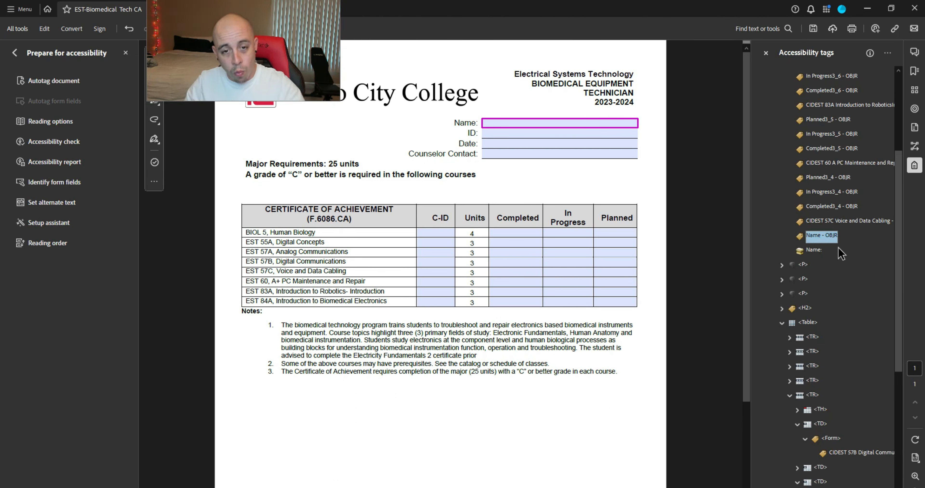
pyautogui.click(789, 395)
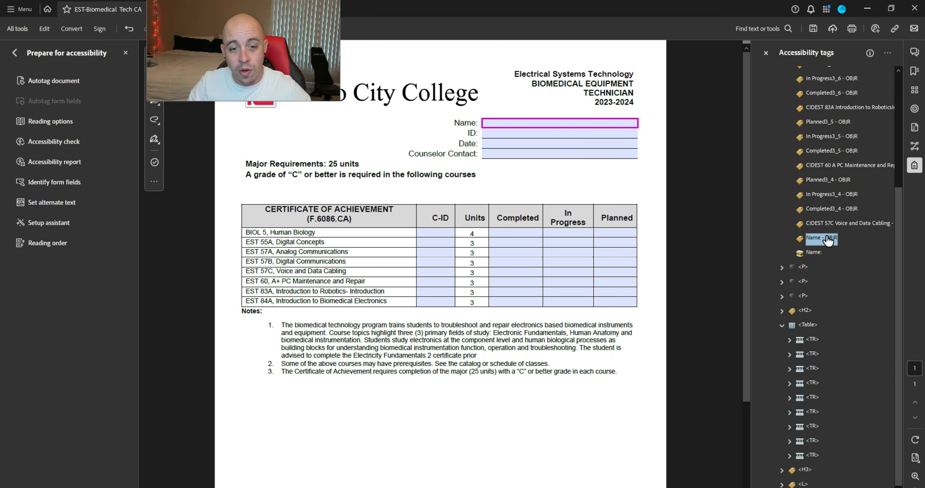
pyautogui.click(813, 383)
# Step: Expand the EST 57C row and its cell tags in the Tags panel
pyautogui.press('Down')
pyautogui.press('Down')
pyautogui.press('Down')
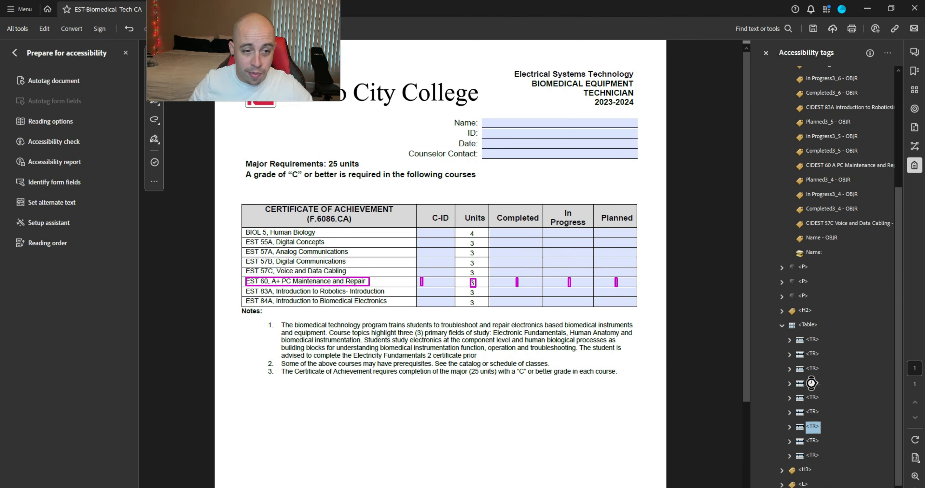
pyautogui.press('Up')
pyautogui.press('Right')
pyautogui.press('Down')
pyautogui.press('Down')
pyautogui.press('Right')
pyautogui.press('Down')
pyautogui.press('Down')
pyautogui.press('Up')
pyautogui.press('Right')
pyautogui.press('Down')
pyautogui.press('Down')
pyautogui.press('Down')
pyautogui.press('Right')
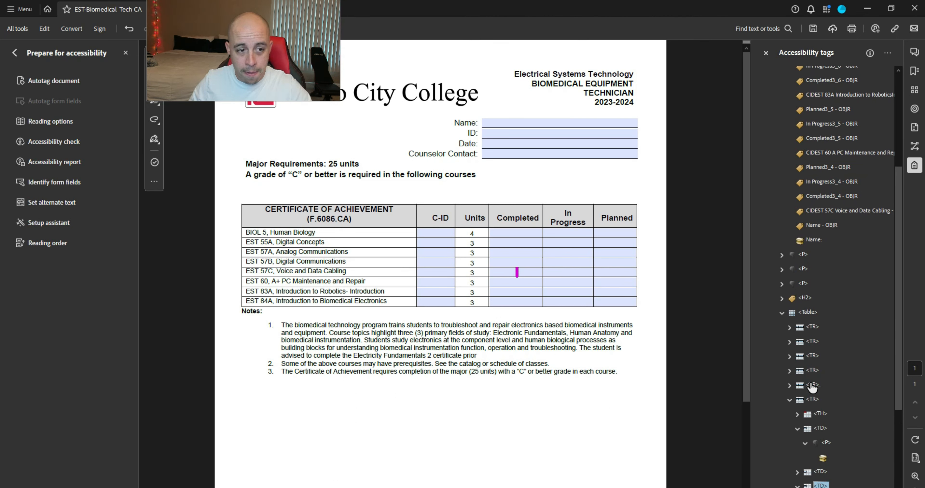
pyautogui.press('Down')
pyautogui.press('Right')
pyautogui.press('Down')
pyautogui.press('Down')
pyautogui.press('Right')
pyautogui.press('Down')
pyautogui.press('Right')
pyautogui.press('Down')
pyautogui.press('Down')
pyautogui.press('Right')
pyautogui.press('Down')
pyautogui.press('Right')
pyautogui.press('Down')
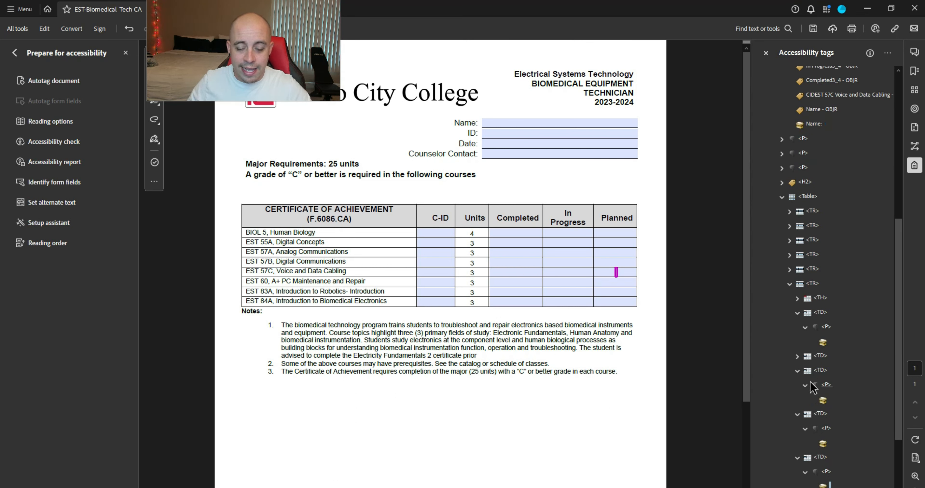
# Step: Change the EST 57C cells' empty content items to artifacts
pyautogui.keyDown('ctrl'); pyautogui.click(823, 444); pyautogui.keyUp('ctrl')
pyautogui.keyDown('ctrl'); pyautogui.click(823, 401); pyautogui.keyUp('ctrl')
pyautogui.keyDown('ctrl'); pyautogui.click(822, 343); pyautogui.keyUp('ctrl')
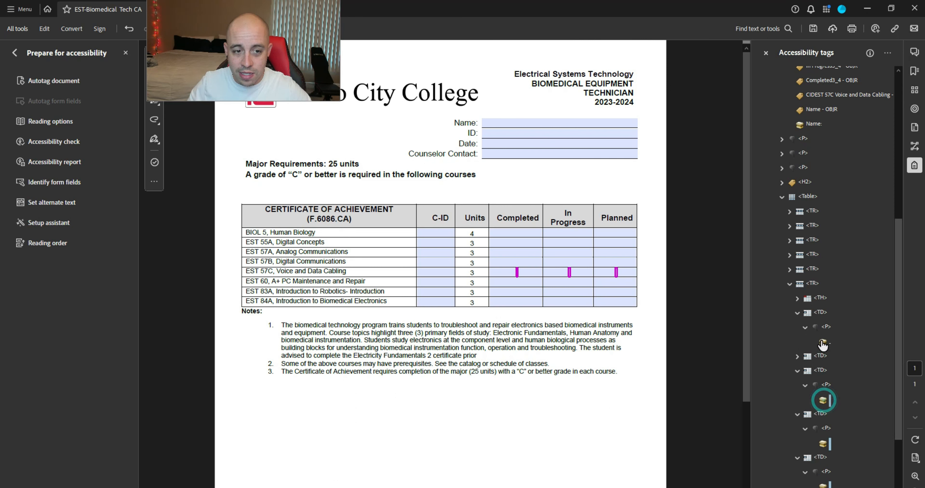
pyautogui.rightClick(823, 345)
pyautogui.click(859, 235)
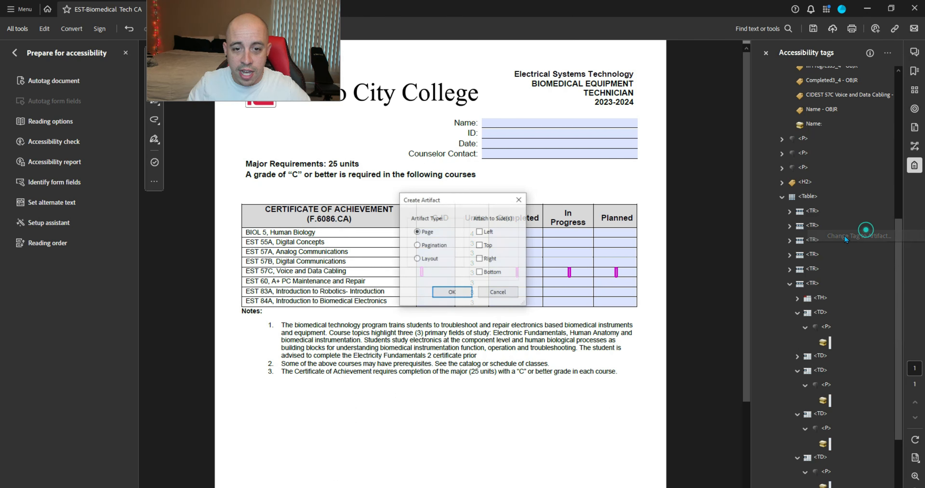
pyautogui.click(453, 291)
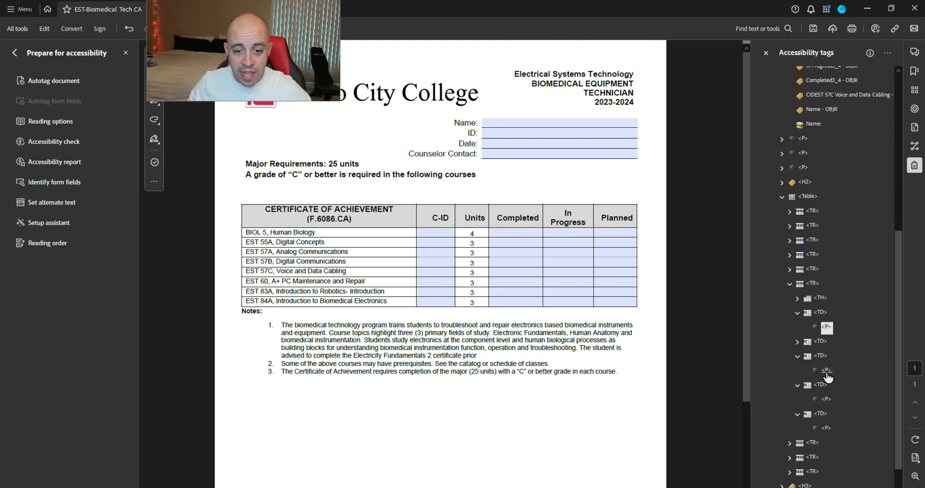
# Step: Set the Type of the row's three <P> cell tags to Form
pyautogui.click(826, 370)
pyautogui.keyDown('ctrl'); pyautogui.click(826, 399); pyautogui.keyUp('ctrl')
pyautogui.keyDown('ctrl'); pyautogui.click(826, 427); pyautogui.keyUp('ctrl')
pyautogui.rightClick(826, 429)
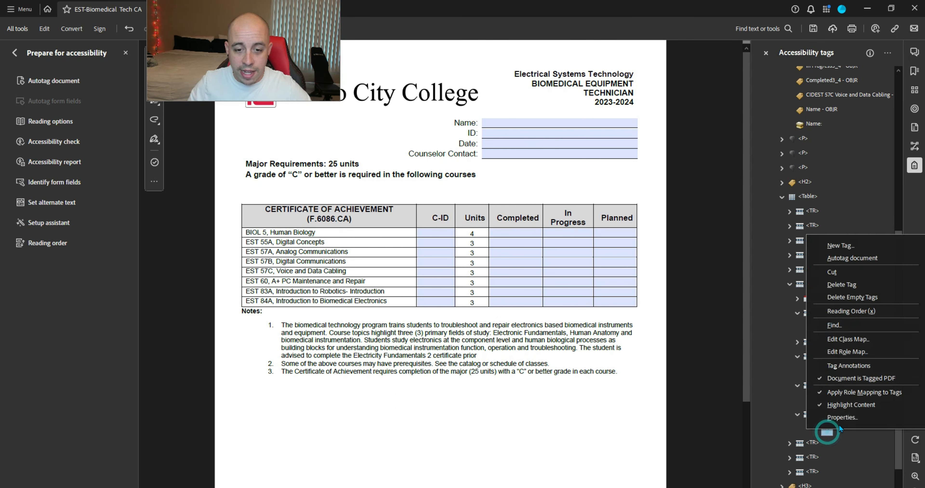
pyautogui.click(840, 418)
pyautogui.write('Form')
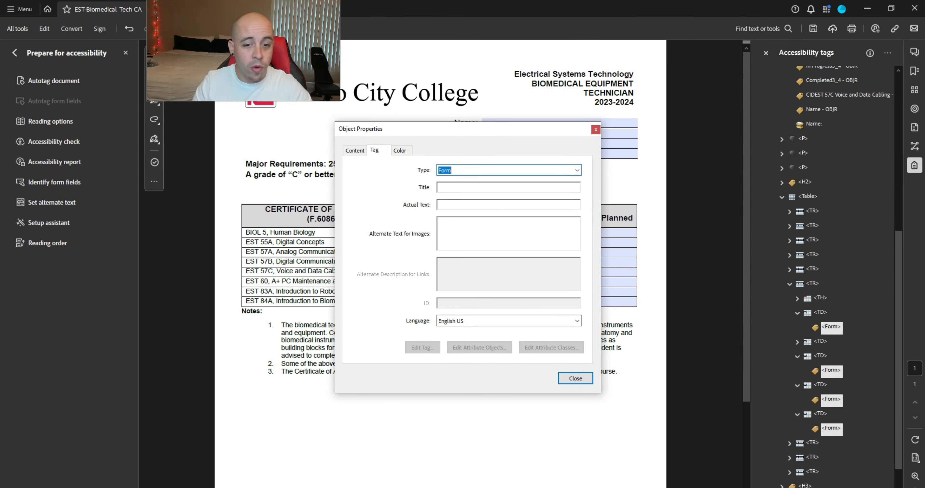
pyautogui.click(591, 378)
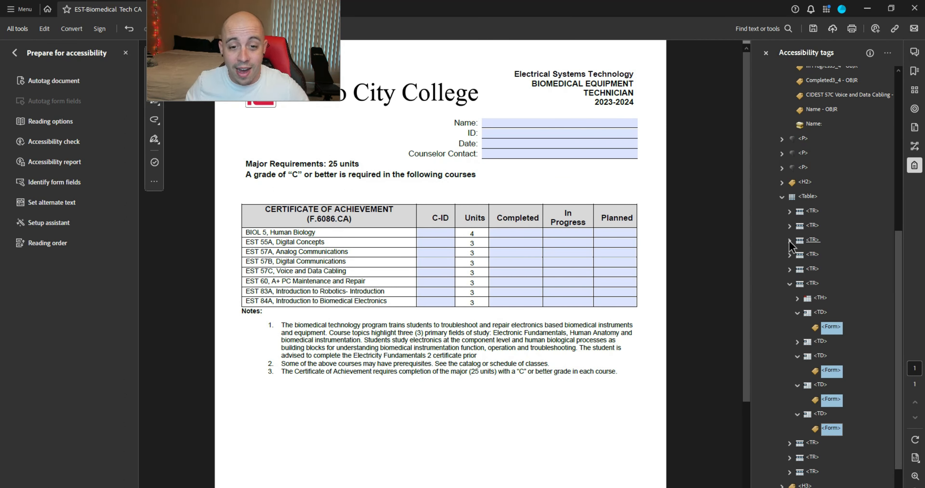
# Step: Drag the C-ID, Completed3_4 and Planned3_4 field objects into their Form tags, then collapse the row
pyautogui.click(825, 94)
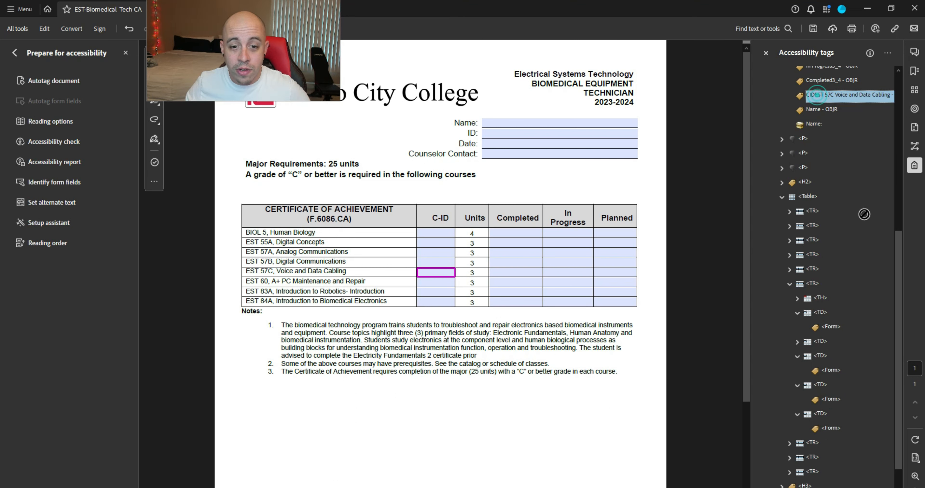
pyautogui.moveTo(839, 330); pyautogui.dragTo(839, 329)
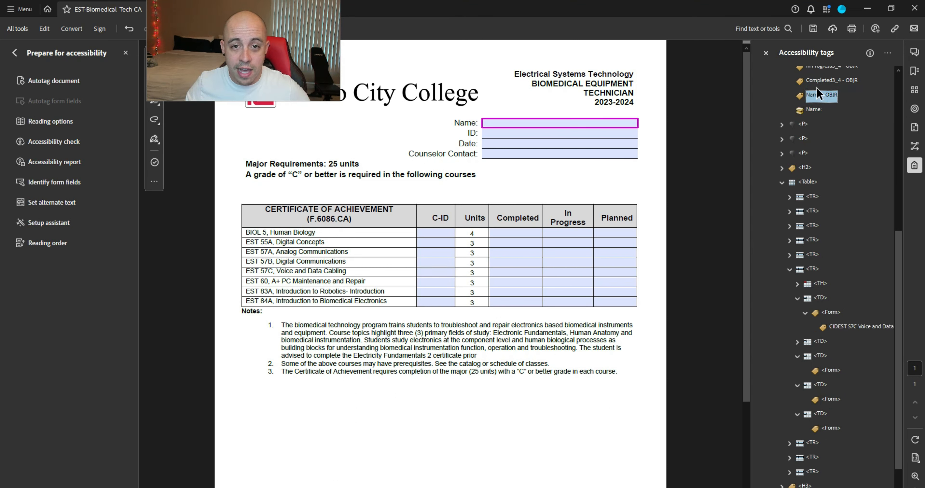
pyautogui.moveTo(823, 80); pyautogui.dragTo(831, 377)
pyautogui.scroll(3, 840, 321)
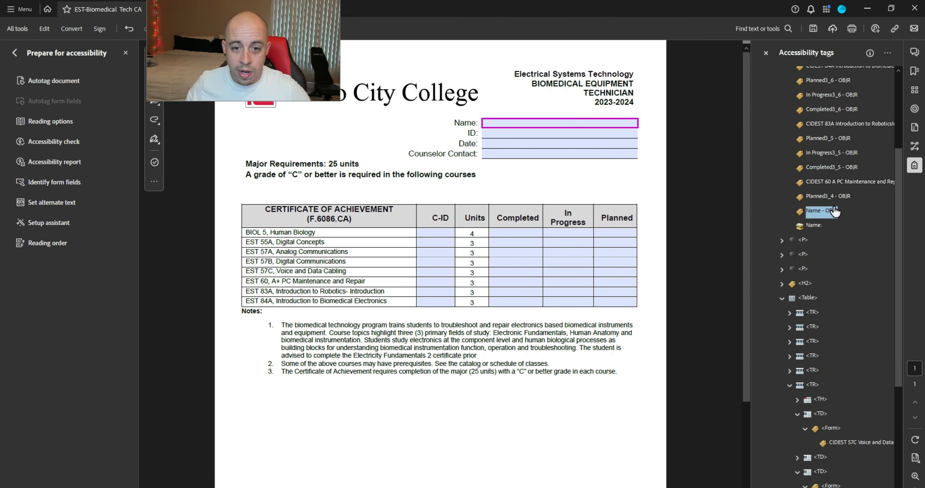
pyautogui.click(835, 195)
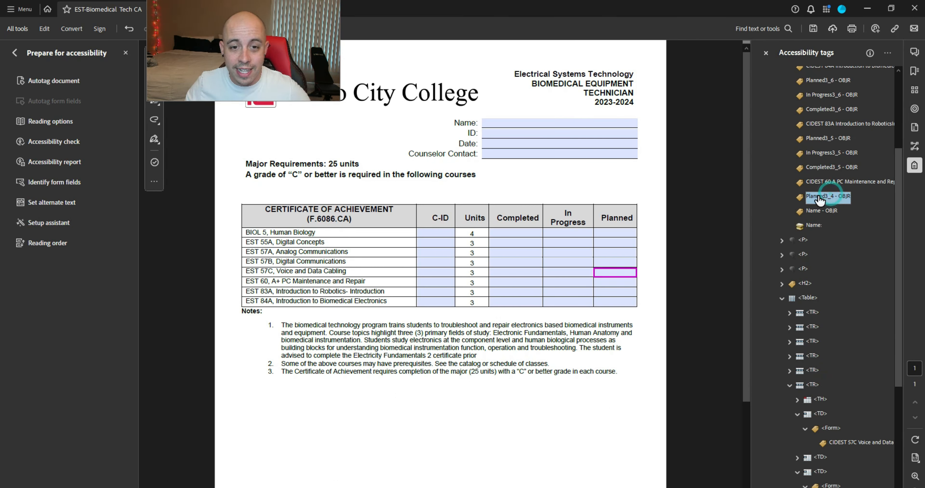
pyautogui.scroll(-3, 820, 199)
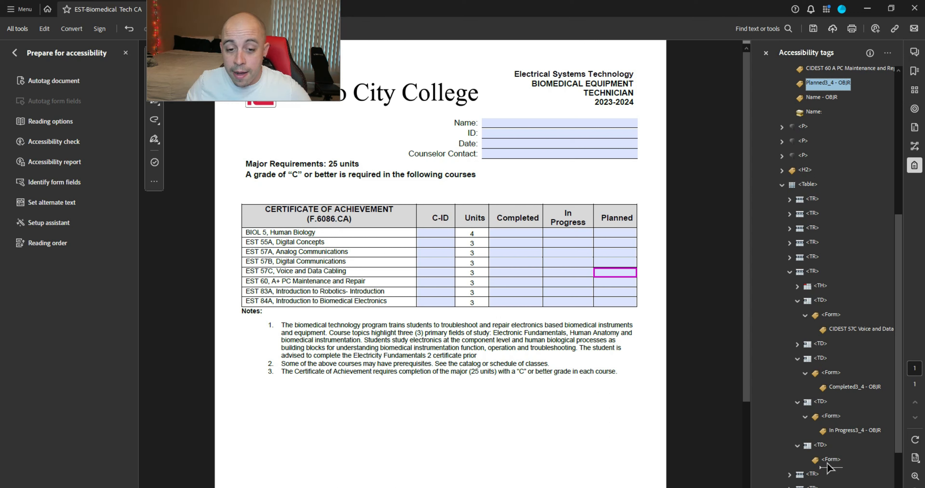
pyautogui.moveTo(827, 463); pyautogui.dragTo(827, 463)
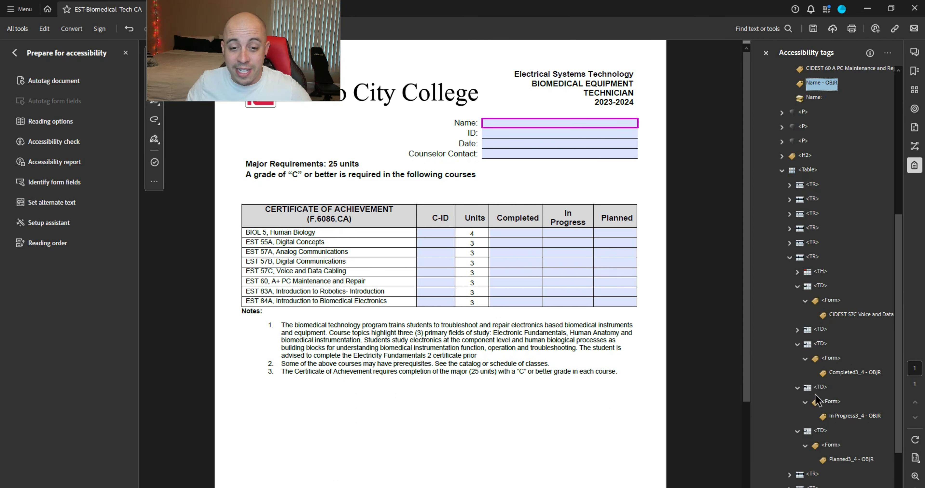
pyautogui.scroll(3, 812, 380)
pyautogui.scroll(-3, 810, 336)
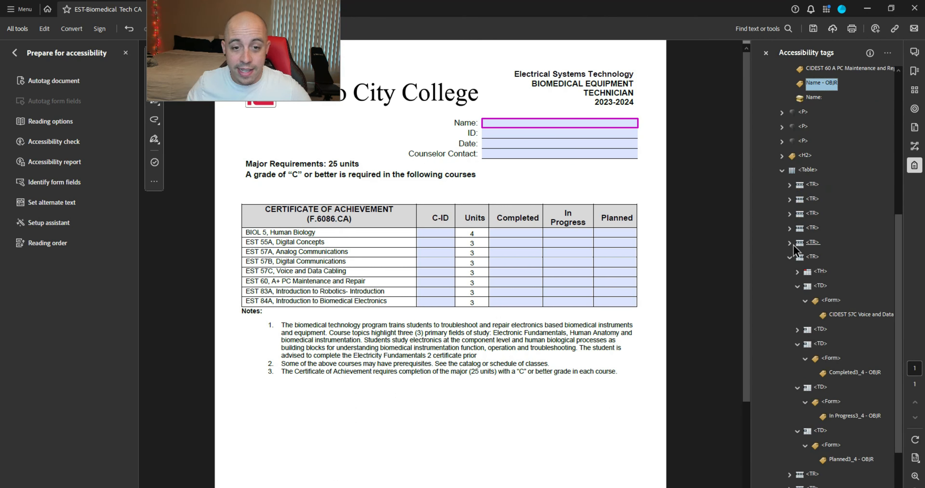
pyautogui.click(790, 258)
# Step: Expand the EST 60 row and its C-ID, Completed, In Progress and Planned cell tags
pyautogui.press('Right')
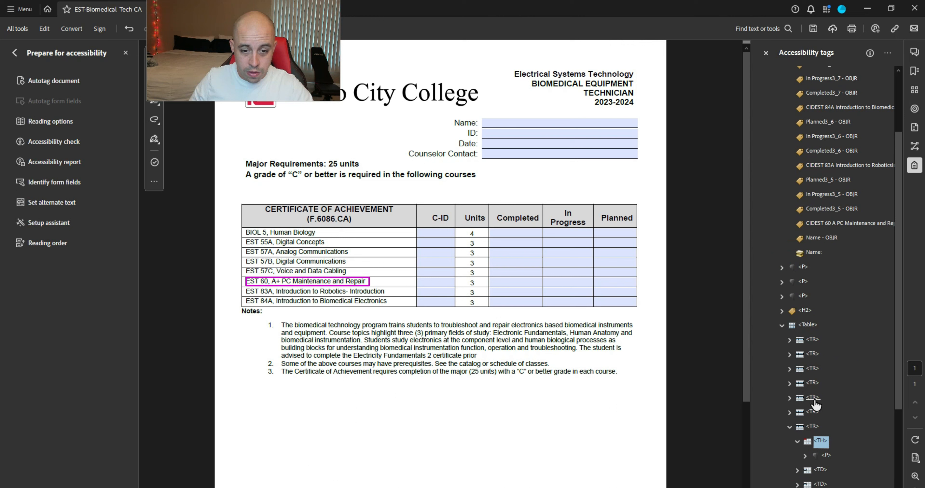
pyautogui.press('Down')
pyautogui.press('Up')
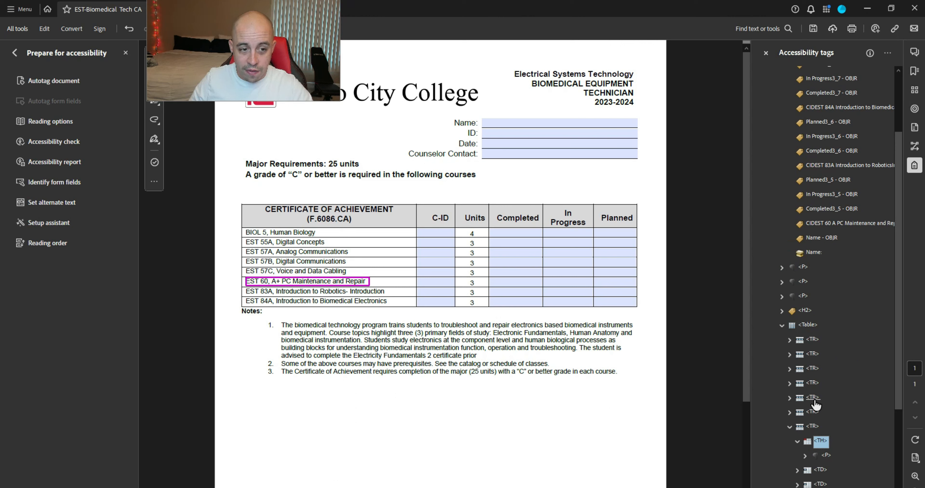
pyautogui.press('Left')
pyautogui.press('Down')
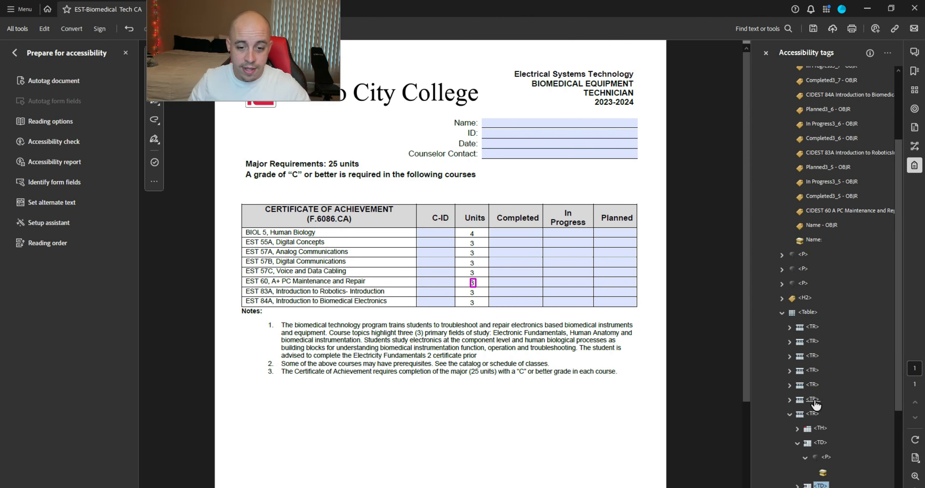
pyautogui.press('Right')
pyautogui.press('Down')
pyautogui.press('Up')
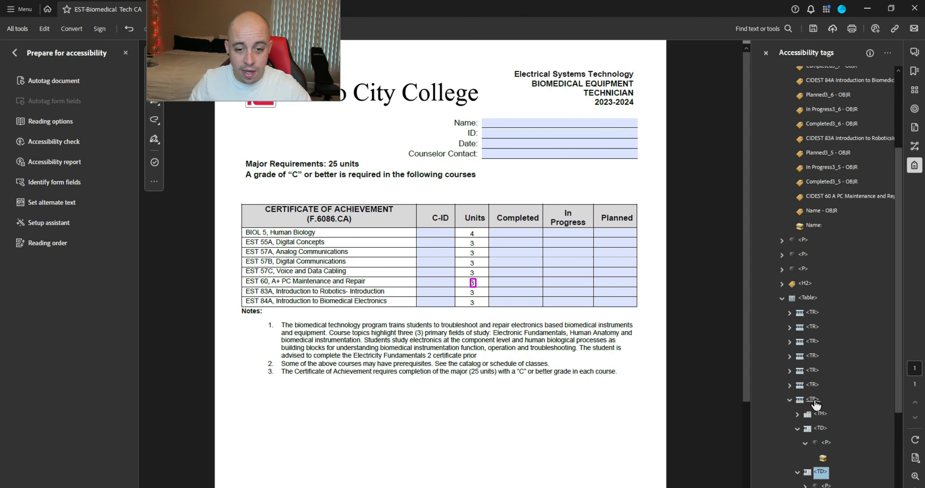
pyautogui.press('Left')
pyautogui.press('Down')
pyautogui.press('Right')
pyautogui.press('Down')
pyautogui.press('Right')
pyautogui.press('Down')
pyautogui.press('Down')
pyautogui.press('Right')
pyautogui.press('Down')
pyautogui.press('Right')
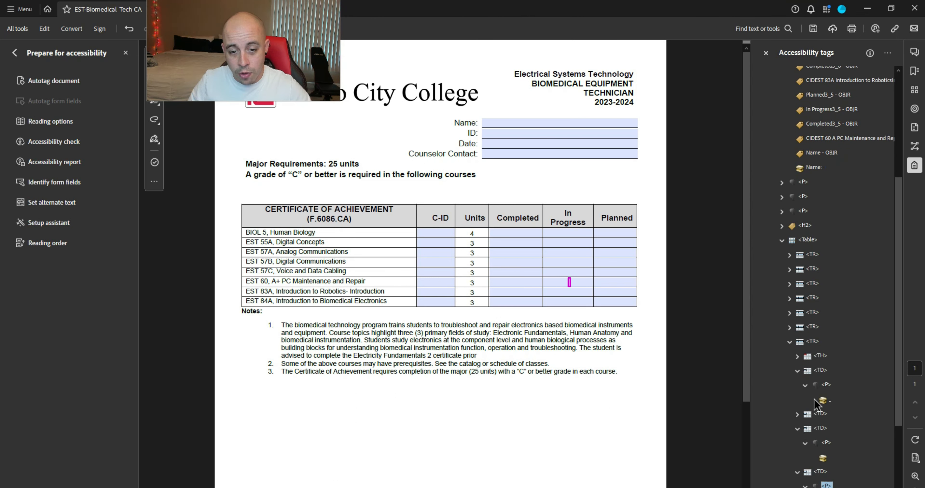
pyautogui.press('Down')
pyautogui.press('Down')
pyautogui.press('Right')
pyautogui.press('Down')
pyautogui.press('Right')
pyautogui.press('Down')
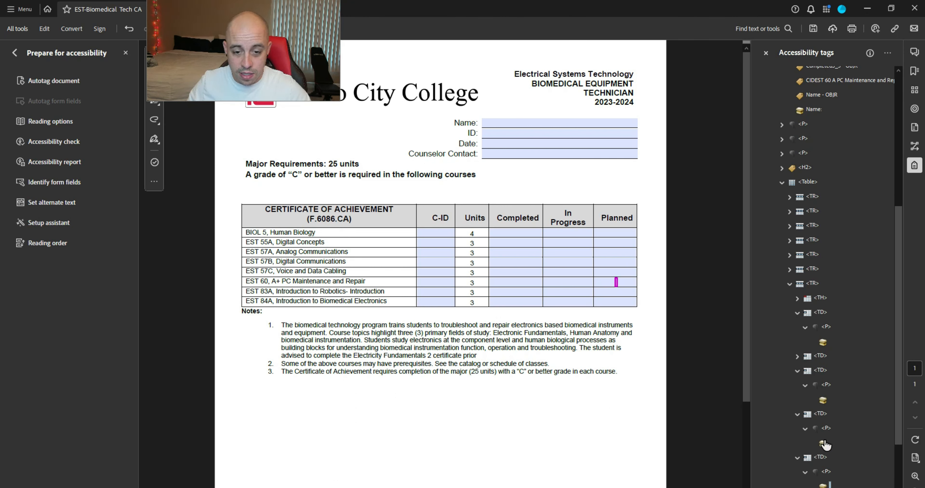
# Step: Change the EST 60 cells' empty content items to artifacts
pyautogui.keyDown('ctrl'); pyautogui.click(823, 443); pyautogui.keyUp('ctrl')
pyautogui.keyDown('ctrl'); pyautogui.click(822, 400); pyautogui.keyUp('ctrl')
pyautogui.keyDown('ctrl'); pyautogui.click(822, 342); pyautogui.keyUp('ctrl')
pyautogui.rightClick(823, 342)
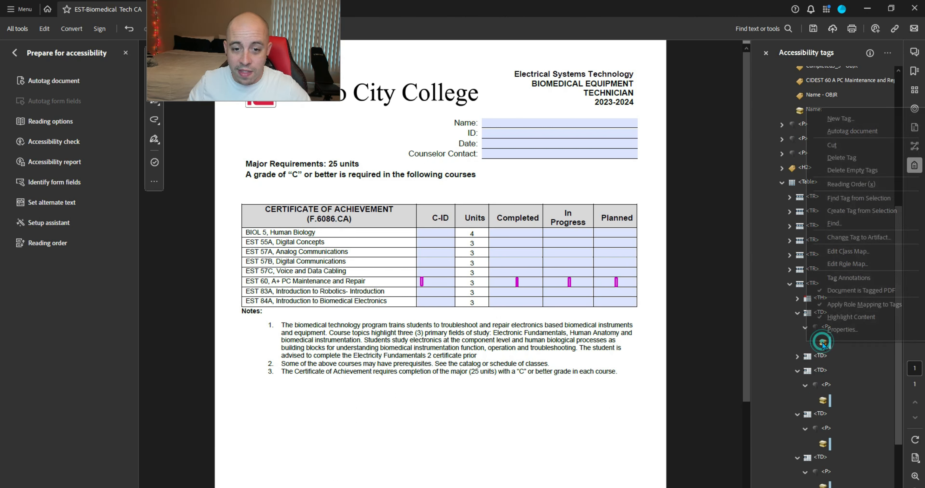
pyautogui.click(848, 328)
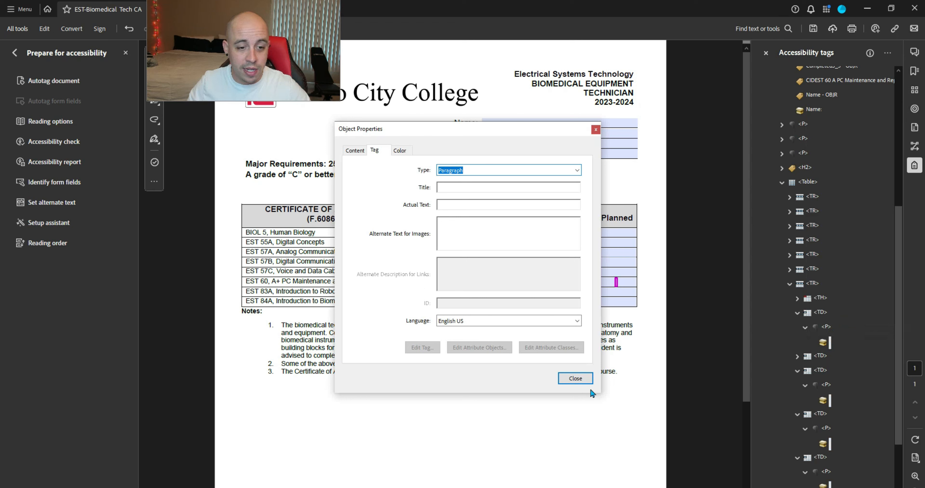
pyautogui.click(582, 382)
pyautogui.rightClick(822, 342)
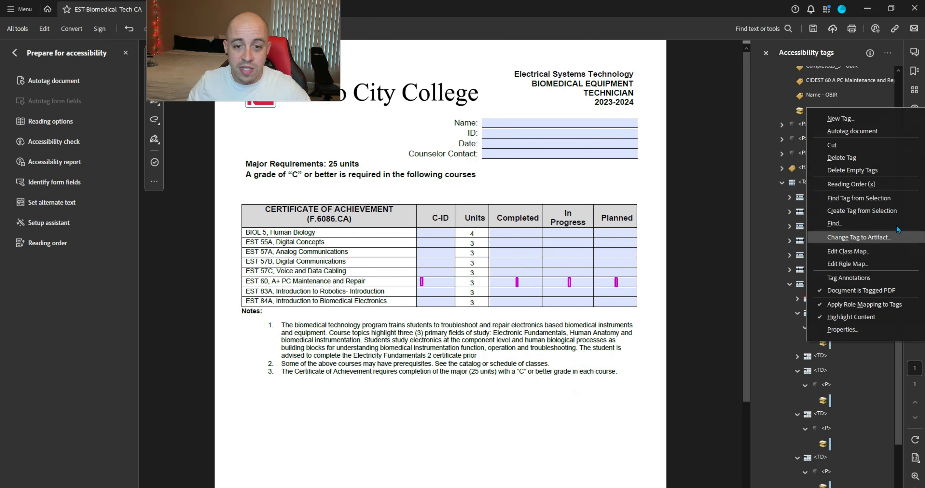
pyautogui.click(889, 237)
pyautogui.click(444, 292)
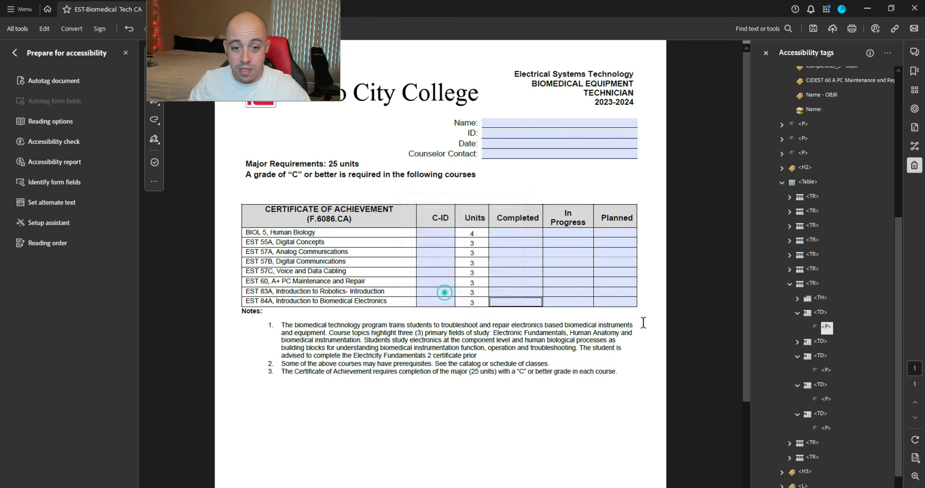
# Step: Set the Type of the row's selected <P> cell tags to Form
pyautogui.keyDown('ctrl'); pyautogui.click(826, 369); pyautogui.keyUp('ctrl')
pyautogui.keyDown('ctrl'); pyautogui.click(826, 399); pyautogui.keyUp('ctrl')
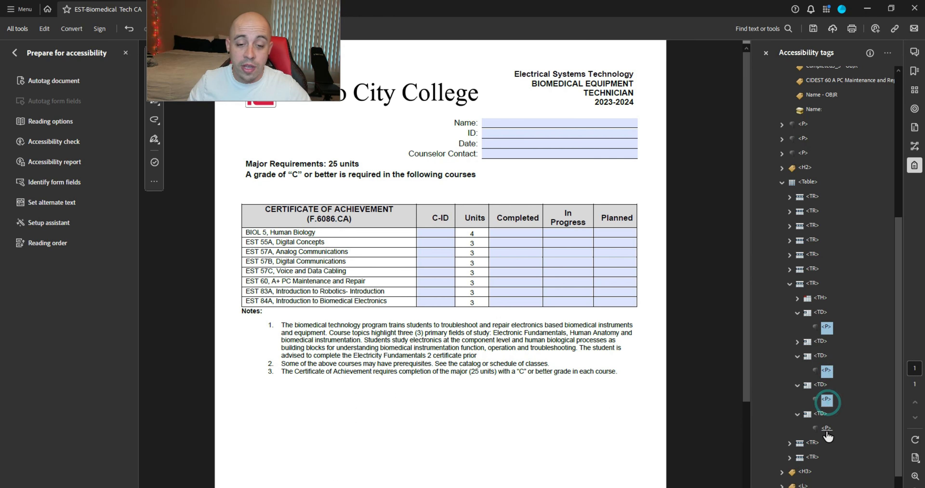
pyautogui.keyDown('ctrl'); pyautogui.click(826, 428); pyautogui.keyUp('ctrl')
pyautogui.rightClick(831, 326)
pyautogui.click(837, 317)
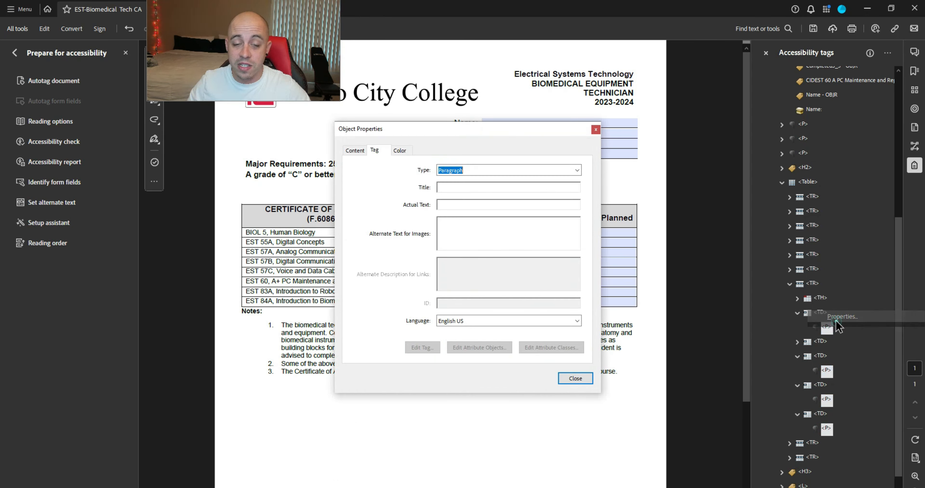
pyautogui.write('Form')
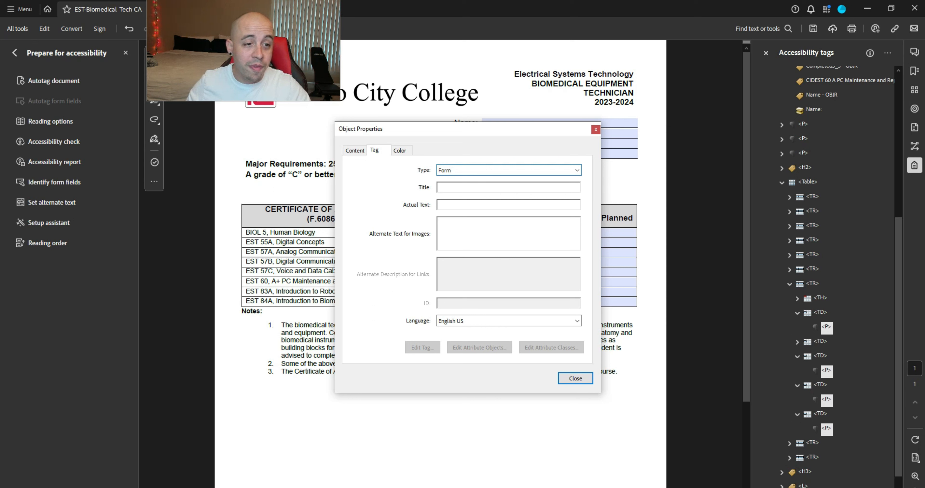
pyautogui.click(575, 378)
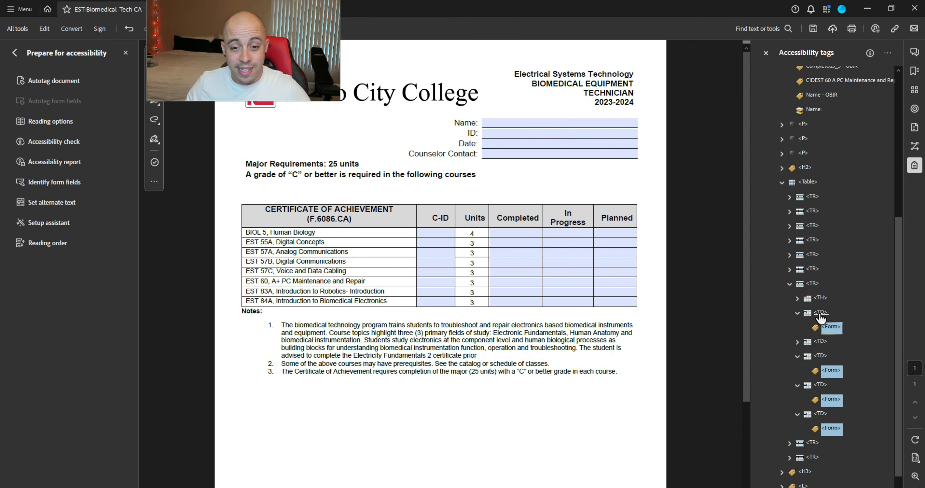
# Step: Drag the EST 60 C-ID and Planned3_5 field objects into their Form tags
pyautogui.moveTo(826, 80); pyautogui.dragTo(832, 328)
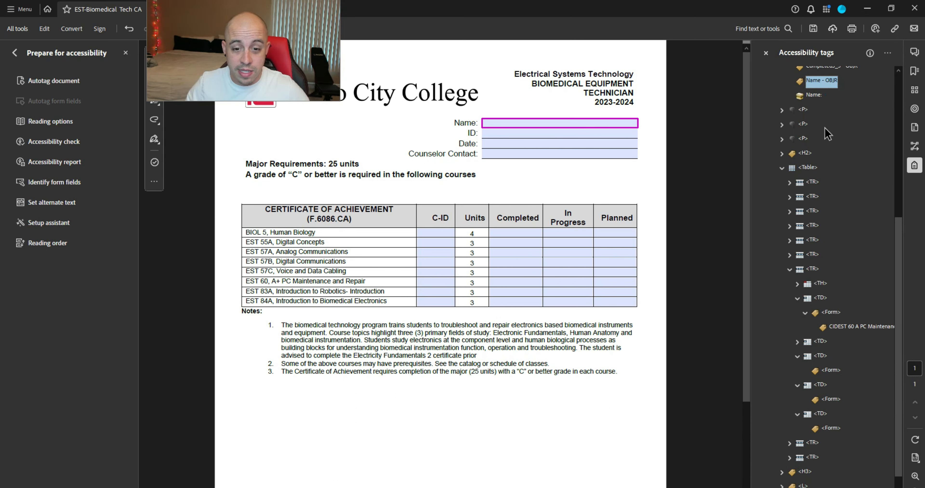
pyautogui.moveTo(834, 406); pyautogui.dragTo(832, 440)
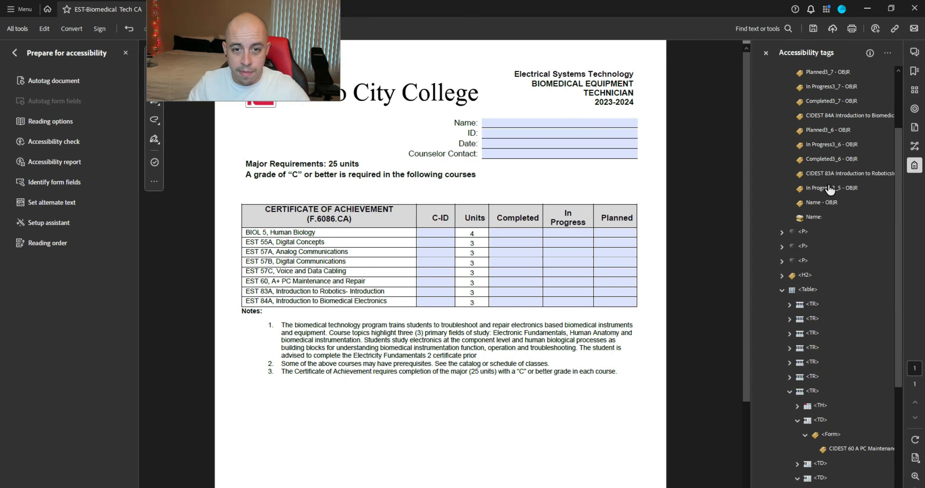
pyautogui.click(827, 190)
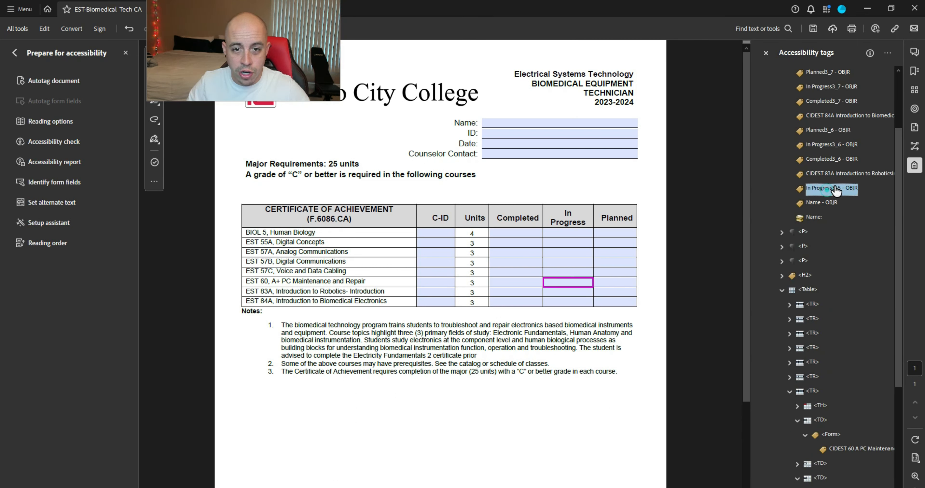
pyautogui.click(820, 189)
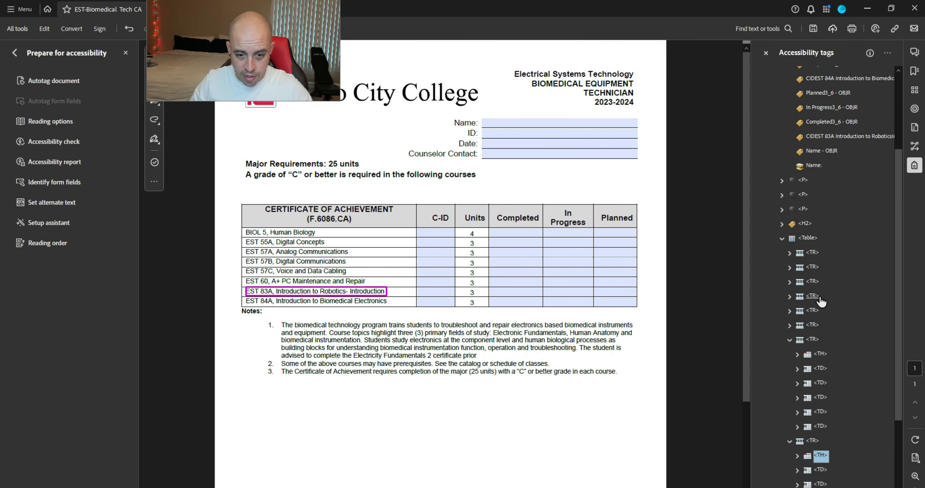
# Step: Change the EST 83A row's four empty cell containers to artifacts
pyautogui.press('Down')
pyautogui.press('Right')
pyautogui.press('Right')
pyautogui.click(823, 473)
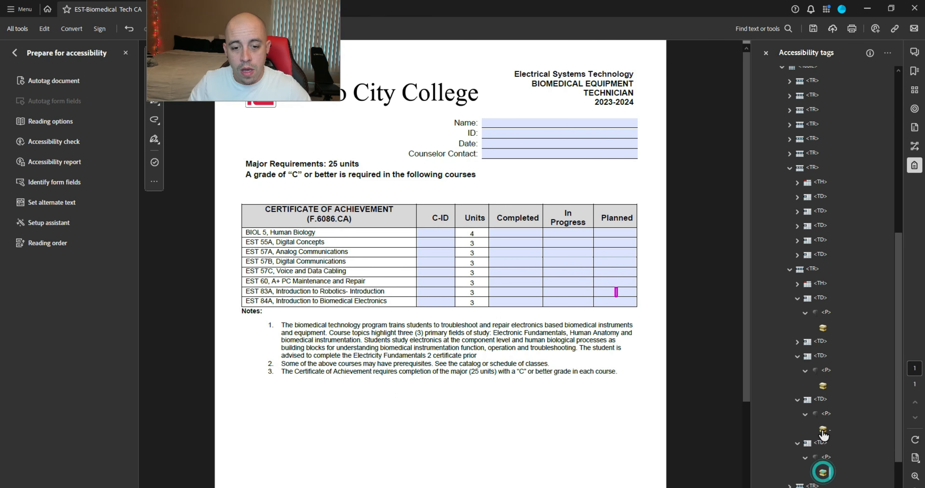
pyautogui.keyDown('ctrl'); pyautogui.click(823, 430); pyautogui.keyUp('ctrl')
pyautogui.keyDown('ctrl'); pyautogui.click(823, 386); pyautogui.keyUp('ctrl')
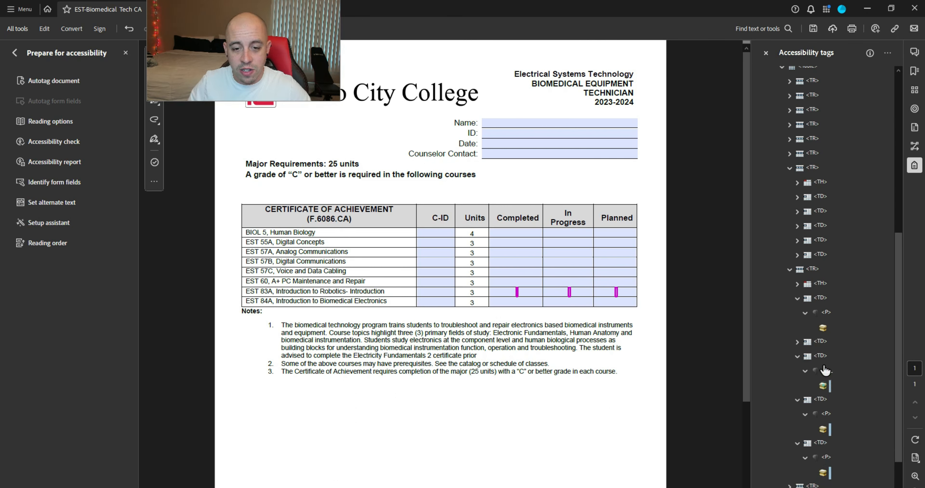
pyautogui.keyDown('ctrl'); pyautogui.click(823, 328); pyautogui.keyUp('ctrl')
pyautogui.rightClick(824, 330)
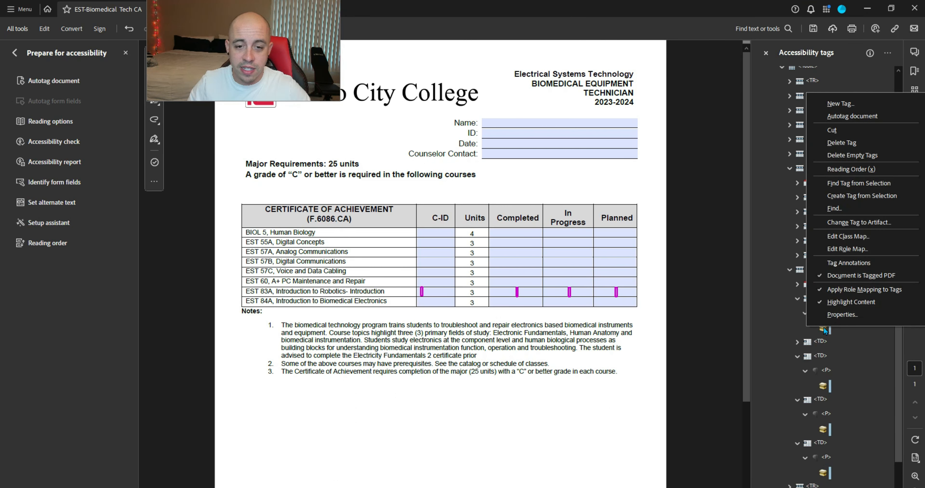
pyautogui.click(846, 223)
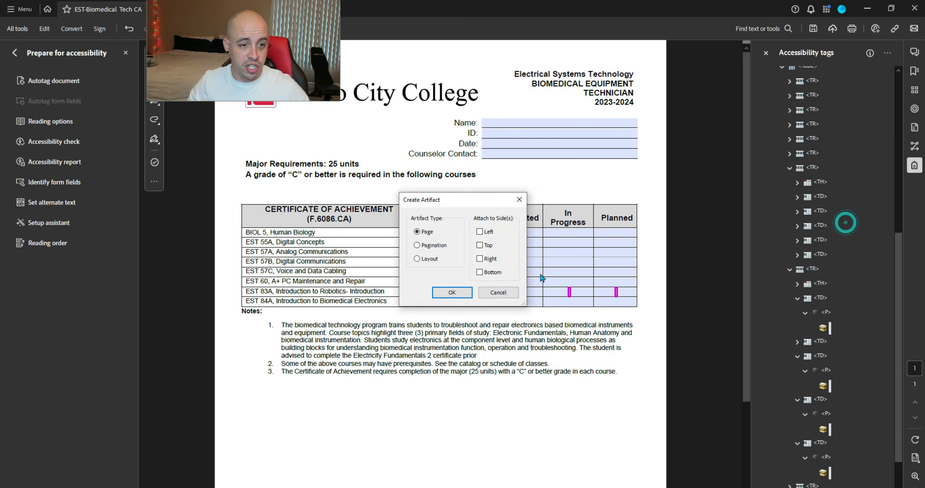
pyautogui.click(453, 293)
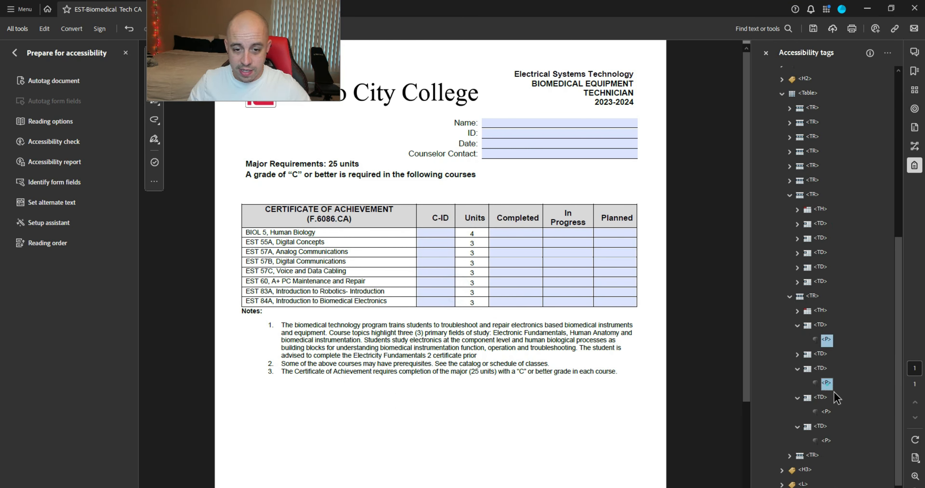
# Step: Set the four <P> cell tags' Type to Form
pyautogui.keyDown('ctrl'); pyautogui.click(826, 441); pyautogui.keyUp('ctrl')
pyautogui.rightClick(826, 441)
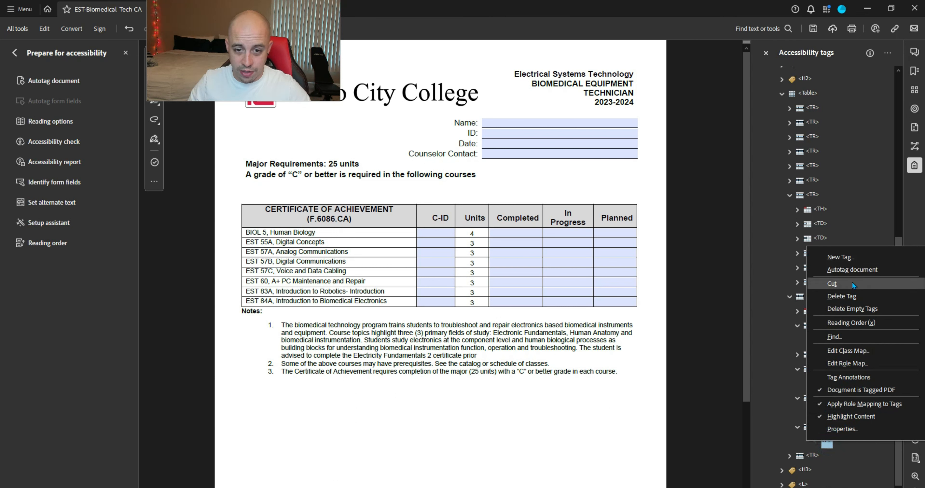
pyautogui.click(863, 428)
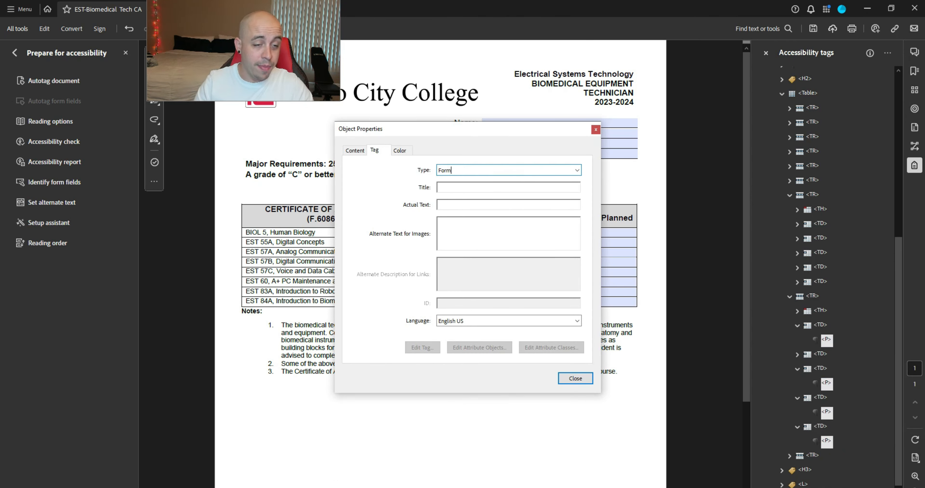
pyautogui.press('Return')
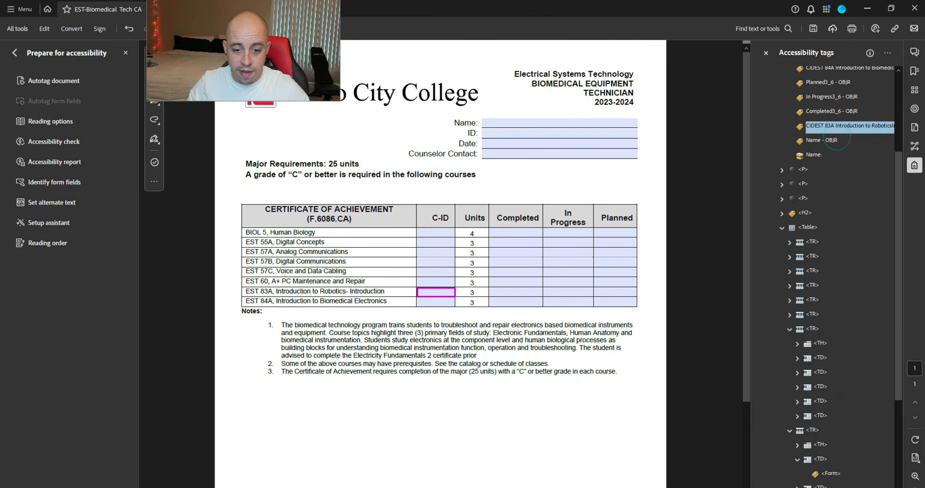
# Step: Move the field tags, including Completed3_6 and Planned3_6 OBJRs, under their cells' Form tags
pyautogui.moveTo(840, 127); pyautogui.dragTo(835, 443)
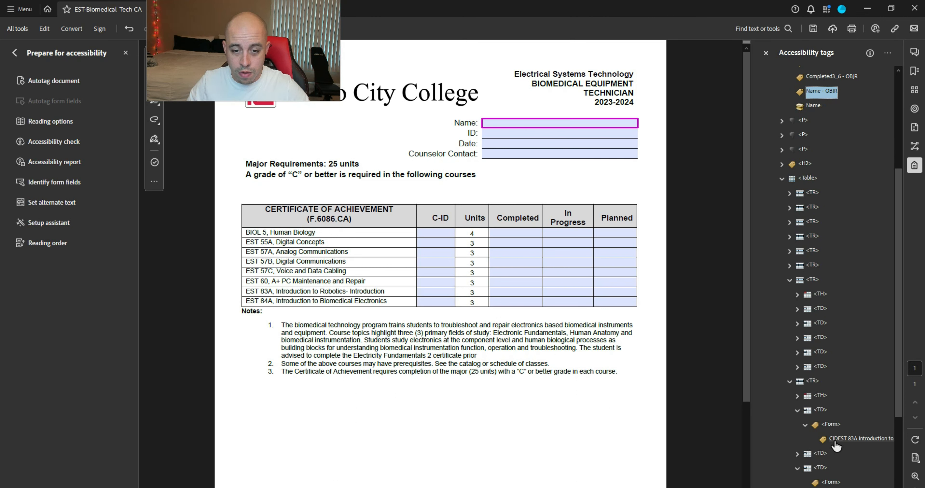
pyautogui.scroll(4, 813, 233)
pyautogui.moveTo(818, 224); pyautogui.dragTo(835, 465)
pyautogui.scroll(5, 847, 403)
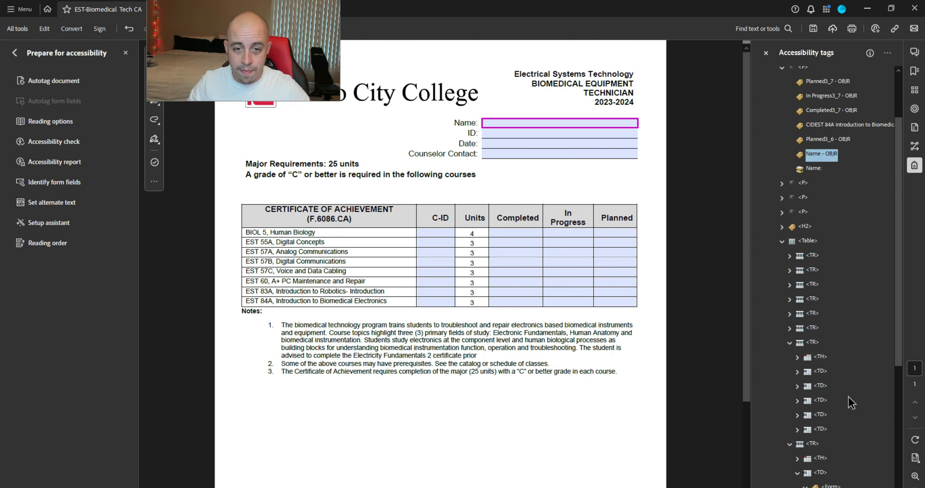
pyautogui.click(824, 217)
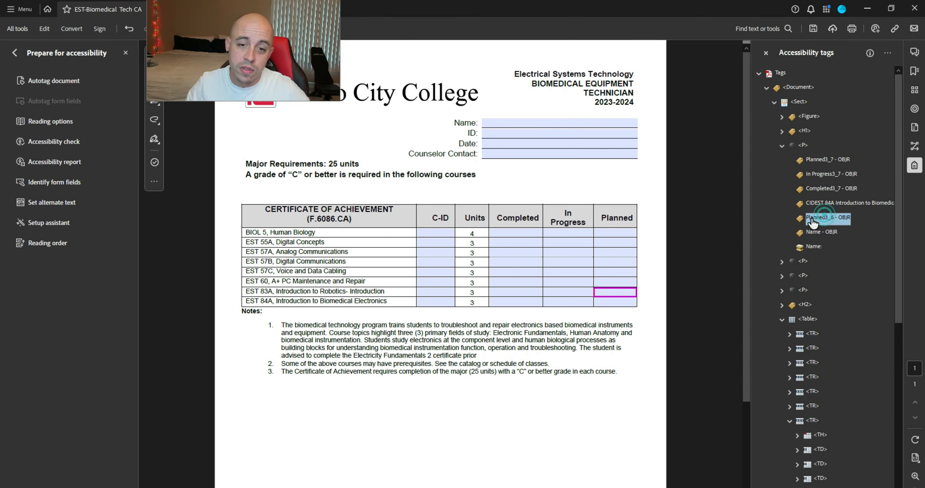
pyautogui.scroll(-2, 826, 233)
pyautogui.moveTo(828, 148); pyautogui.dragTo(832, 483)
pyautogui.scroll(3, 815, 323)
# Step: Collapse the EST 60 and EST 83A row tags and move to the EST 84A row
pyautogui.click(813, 316)
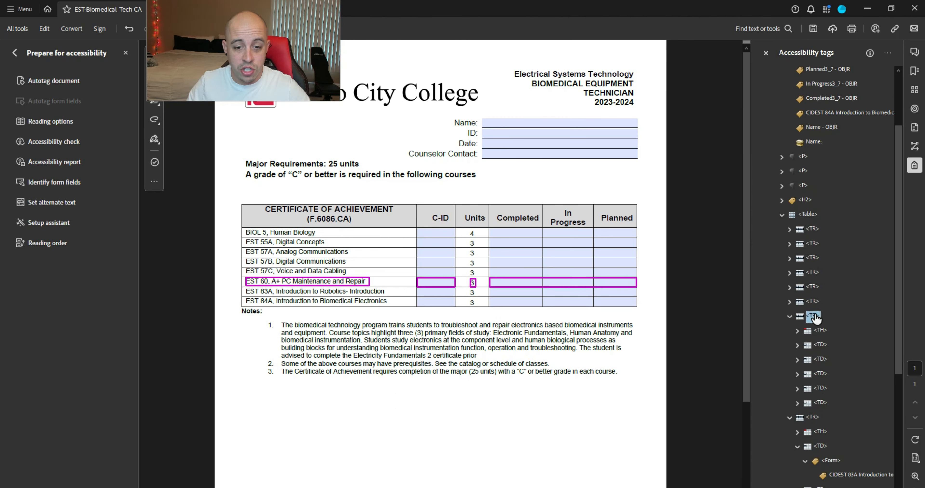
pyautogui.press('Left')
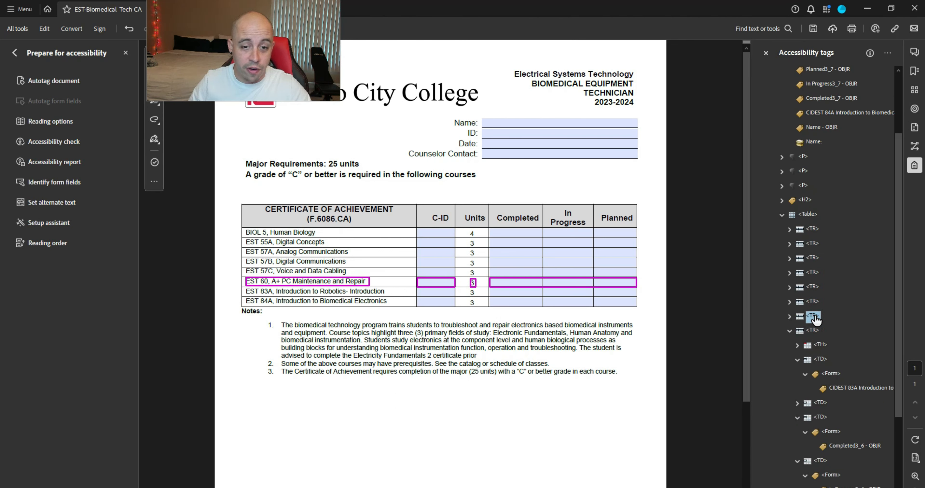
pyautogui.press('Down')
pyautogui.press('Left')
pyautogui.press('Down')
# Step: Expand the EST 84A row and its C-ID, Completed and In Progress cell tags
pyautogui.press('Right')
pyautogui.press('Down')
pyautogui.press('Down')
pyautogui.press('Right')
pyautogui.press('Down')
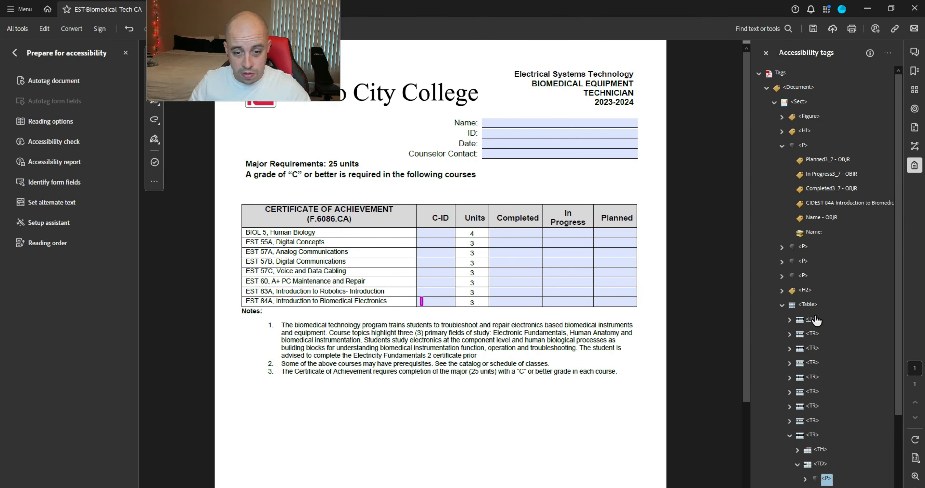
pyautogui.press('Right')
pyautogui.press('Down')
pyautogui.press('Down')
pyautogui.press('Down')
pyautogui.press('Right')
pyautogui.press('Down')
pyautogui.press('Right')
pyautogui.press('Down')
pyautogui.press('Down')
pyautogui.press('Right')
pyautogui.press('Down')
pyautogui.press('Right')
pyautogui.press('Down')
pyautogui.press('Down')
pyautogui.press('Right')
pyautogui.press('Down')
pyautogui.press('Right')
pyautogui.press('Down')
pyautogui.press('Down')
# Step: Change the EST 84A row's four empty containers to artifacts
pyautogui.click(824, 472)
pyautogui.keyDown('ctrl'); pyautogui.click(824, 429); pyautogui.keyUp('ctrl')
pyautogui.keyDown('ctrl'); pyautogui.click(824, 385); pyautogui.keyUp('ctrl')
pyautogui.keyDown('ctrl'); pyautogui.click(823, 328); pyautogui.keyUp('ctrl')
pyautogui.rightClick(824, 327)
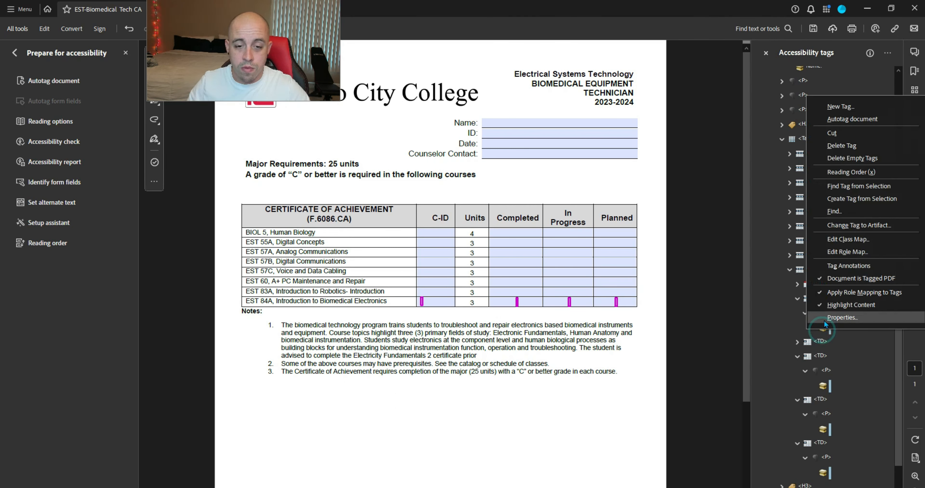
pyautogui.click(863, 225)
pyautogui.click(454, 288)
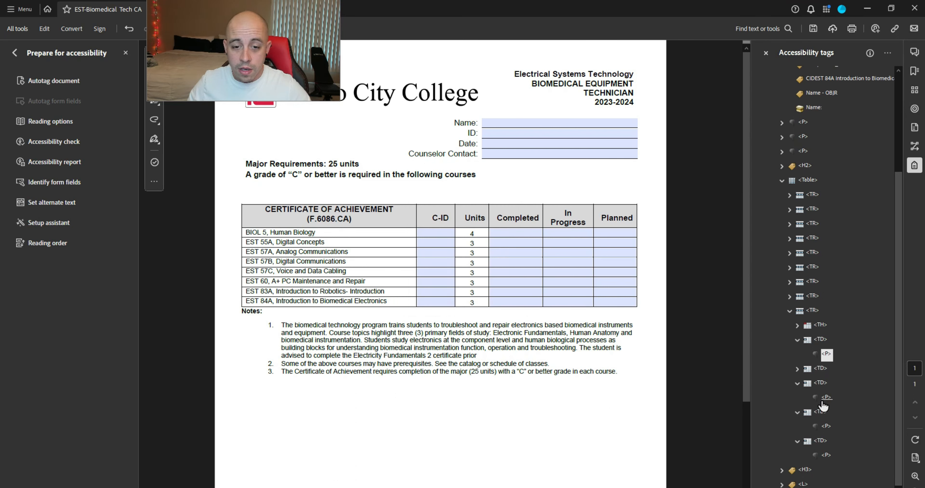
# Step: Set the four empty <P> cell tags' Type to Form
pyautogui.keyDown('ctrl'); pyautogui.click(827, 398); pyautogui.keyUp('ctrl')
pyautogui.keyDown('ctrl'); pyautogui.click(827, 427); pyautogui.keyUp('ctrl')
pyautogui.keyDown('ctrl'); pyautogui.click(825, 456); pyautogui.keyUp('ctrl')
pyautogui.rightClick(826, 457)
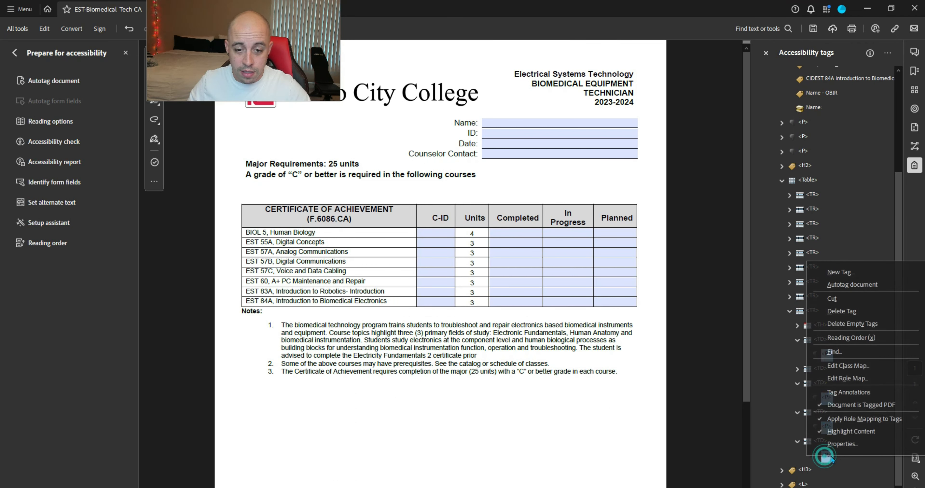
pyautogui.click(822, 453)
pyautogui.write('Form')
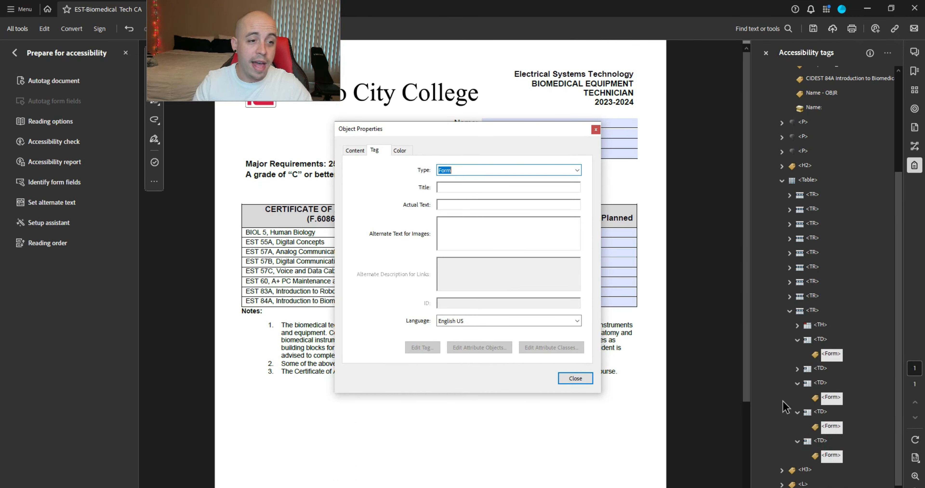
pyautogui.press('Return')
# Step: Nest the CIDEST 84A, Completed3_7, In Progress3_7 and Planned3_7 OBJRs under their Form tags, then collapse the row
pyautogui.moveTo(863, 327); pyautogui.dragTo(831, 353)
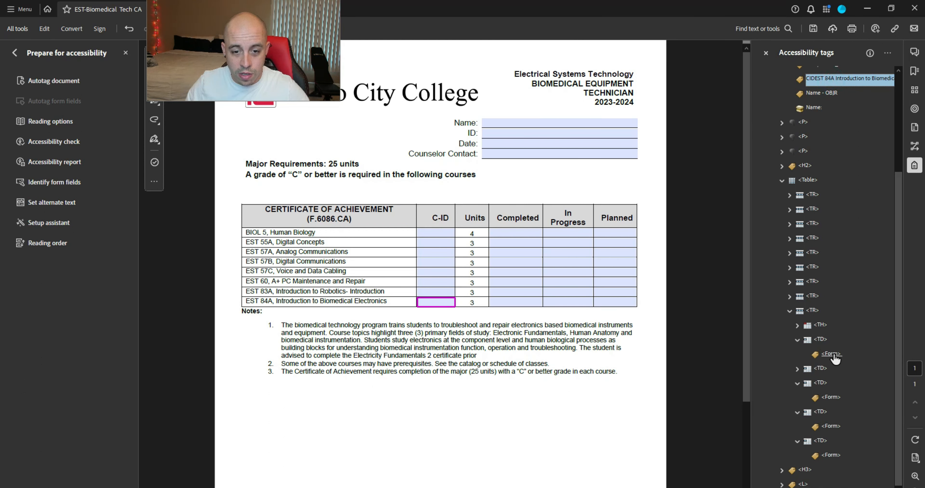
pyautogui.scroll(3, 821, 84)
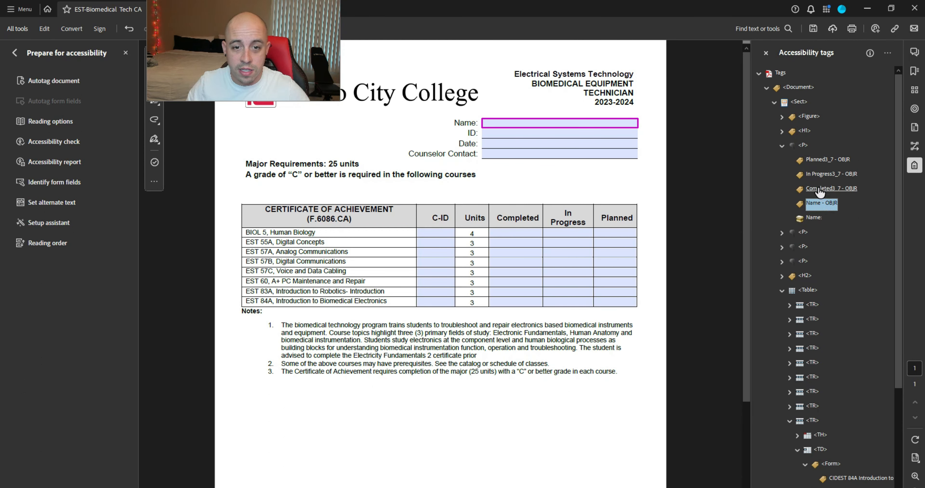
pyautogui.moveTo(818, 189); pyautogui.dragTo(833, 400)
pyautogui.scroll(3, 826, 252)
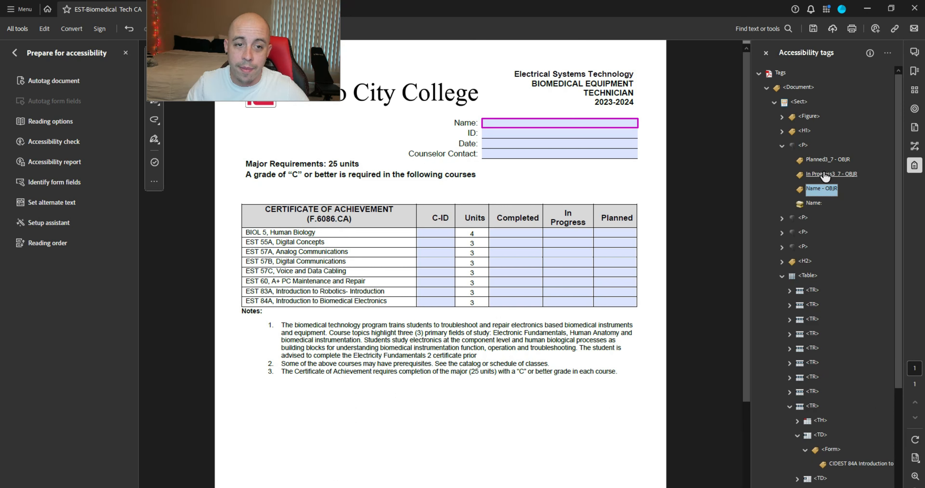
pyautogui.moveTo(820, 174); pyautogui.dragTo(862, 484)
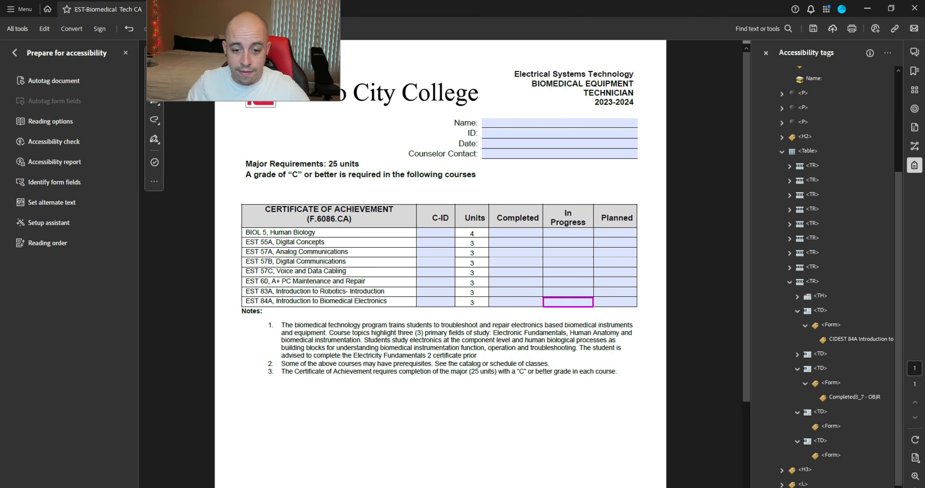
pyautogui.moveTo(828, 430); pyautogui.dragTo(825, 432)
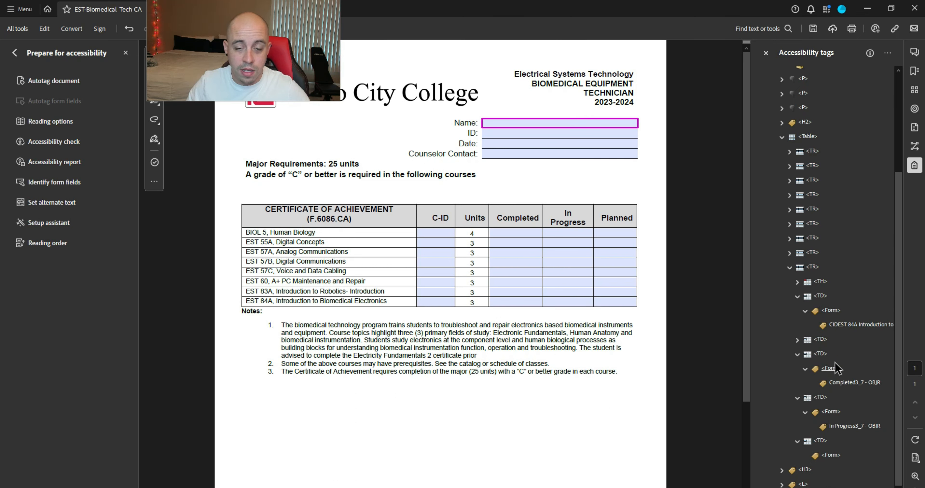
pyautogui.scroll(3, 835, 363)
pyautogui.moveTo(822, 160); pyautogui.dragTo(832, 458)
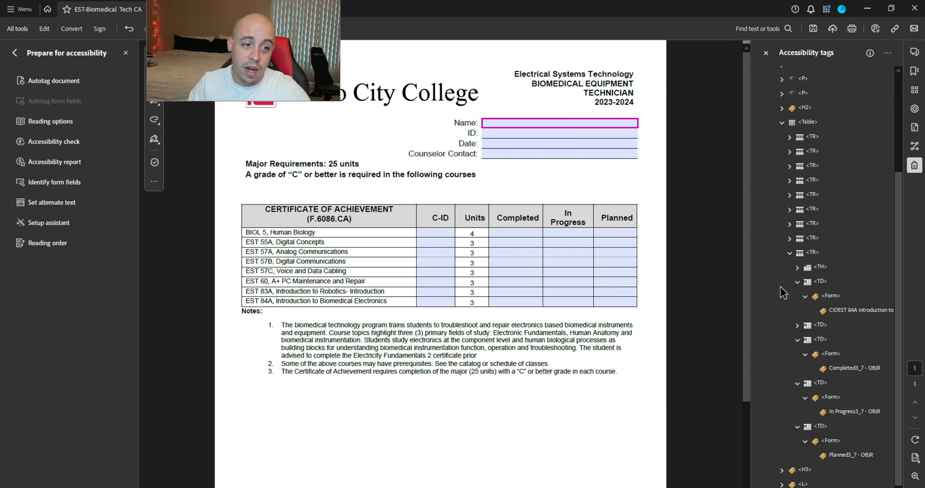
pyautogui.click(790, 252)
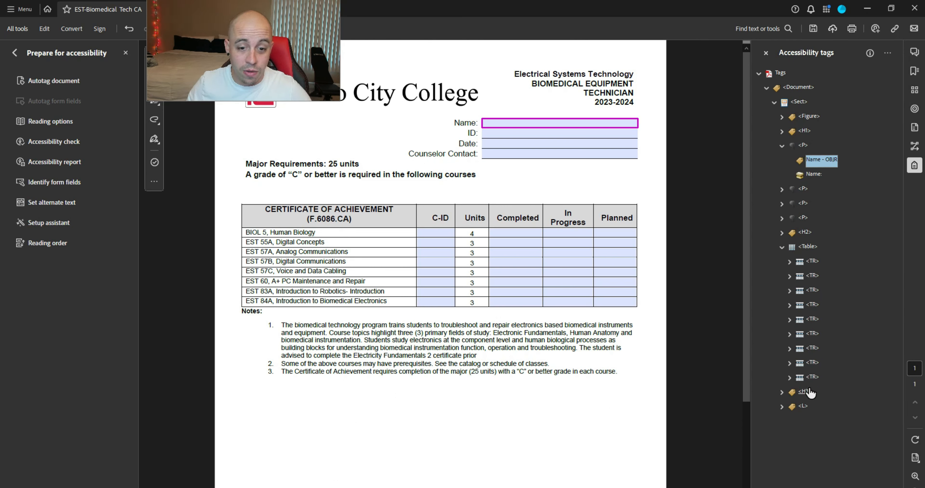
# Step: Collapse the Name field's paragraph tag and save the form
pyautogui.click(803, 145)
pyautogui.click(781, 146)
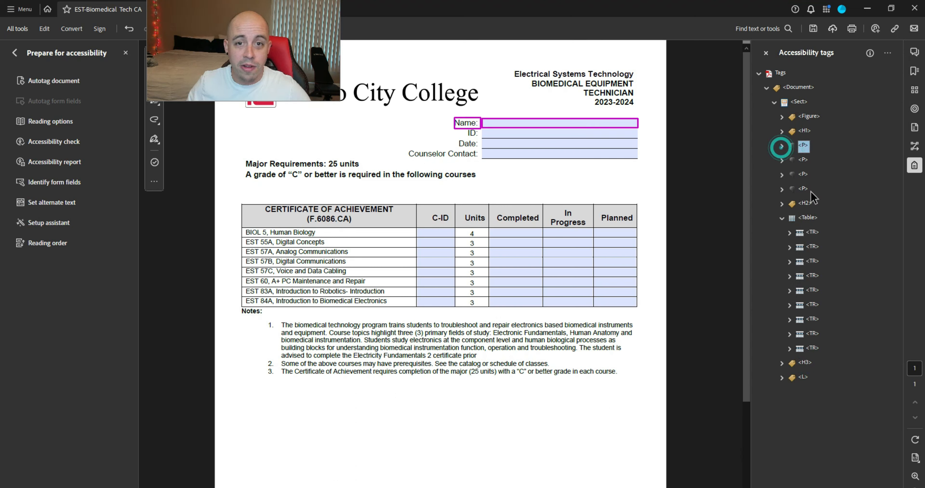
pyautogui.click(813, 29)
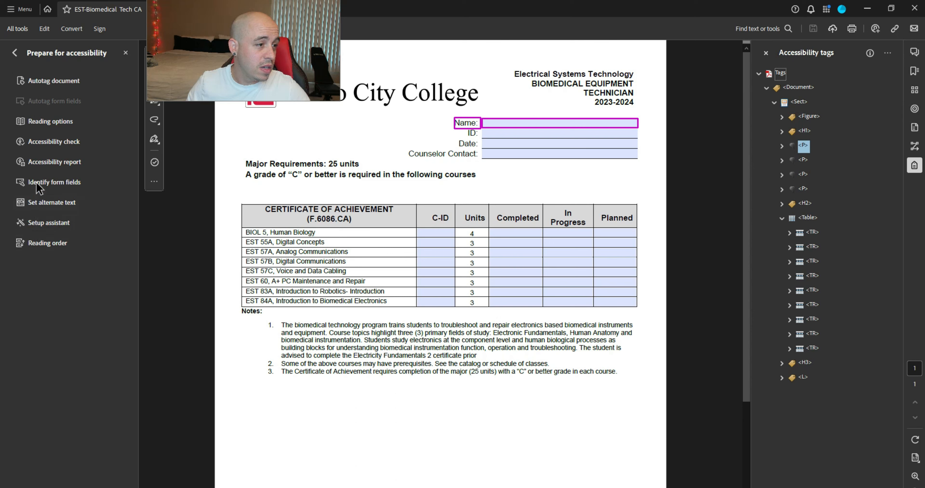
# Step: Run the accessibility check and expand the failed Hides annotation results under Alternate Text
pyautogui.click(42, 142)
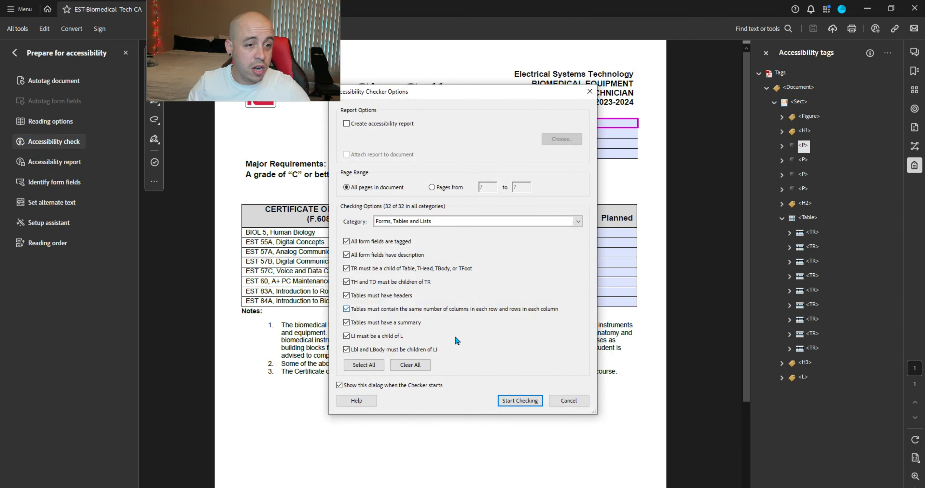
pyautogui.click(520, 401)
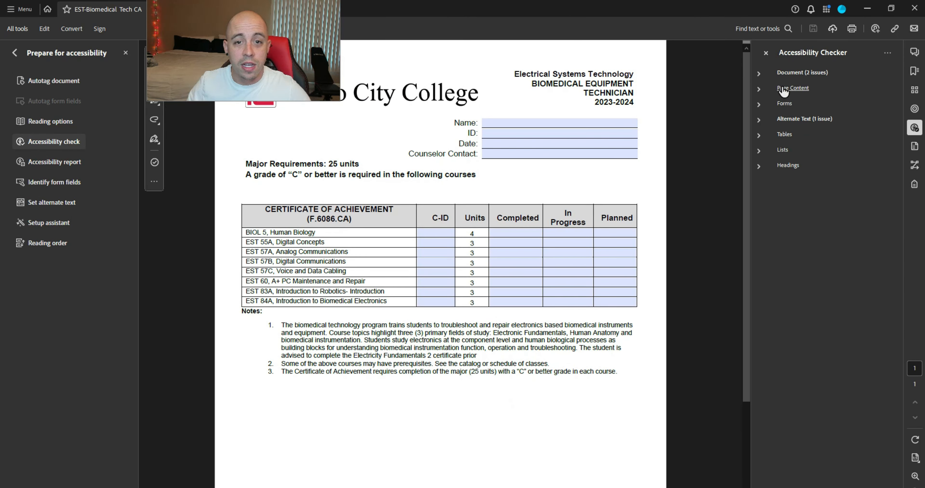
pyautogui.click(759, 119)
pyautogui.click(772, 181)
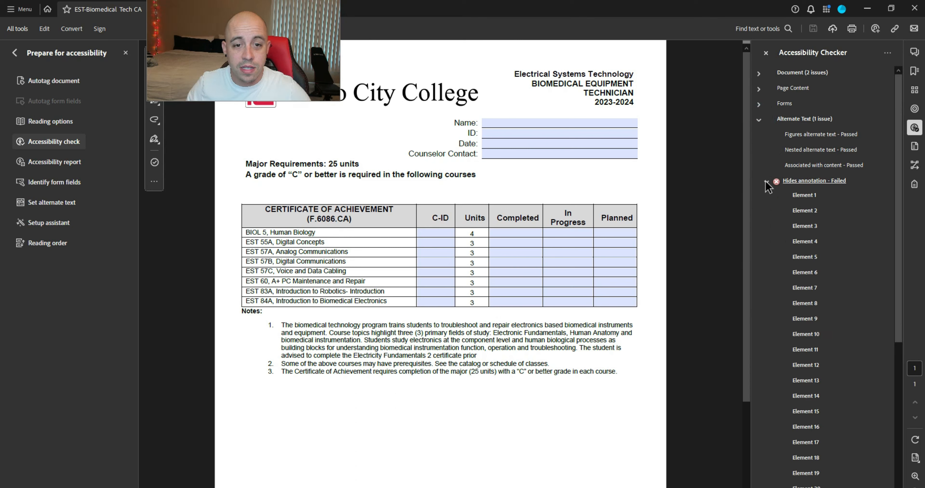
pyautogui.click(804, 196)
pyautogui.scroll(-10, 810, 227)
pyautogui.scroll(10, 808, 199)
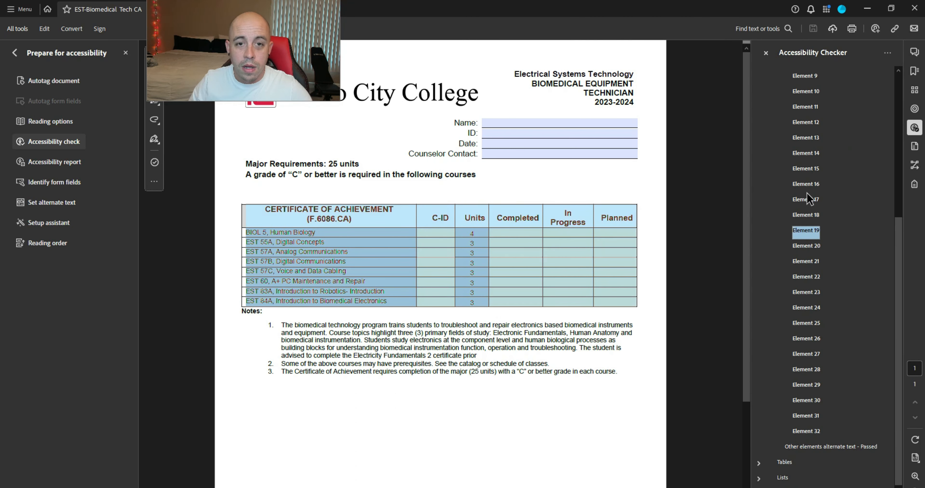
pyautogui.press('Down')
pyautogui.press('Down')
pyautogui.press('Down')
pyautogui.press('Down')
pyautogui.press('Down')
pyautogui.press('Down')
pyautogui.press('Down')
pyautogui.press('Down')
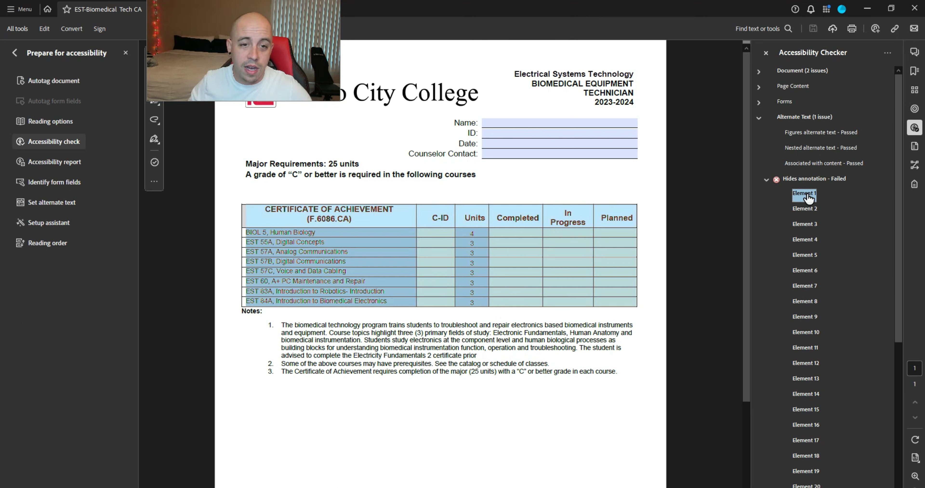
# Step: Collapse the Alternate Text results and move down the tag tree to the row's cells
pyautogui.click(758, 118)
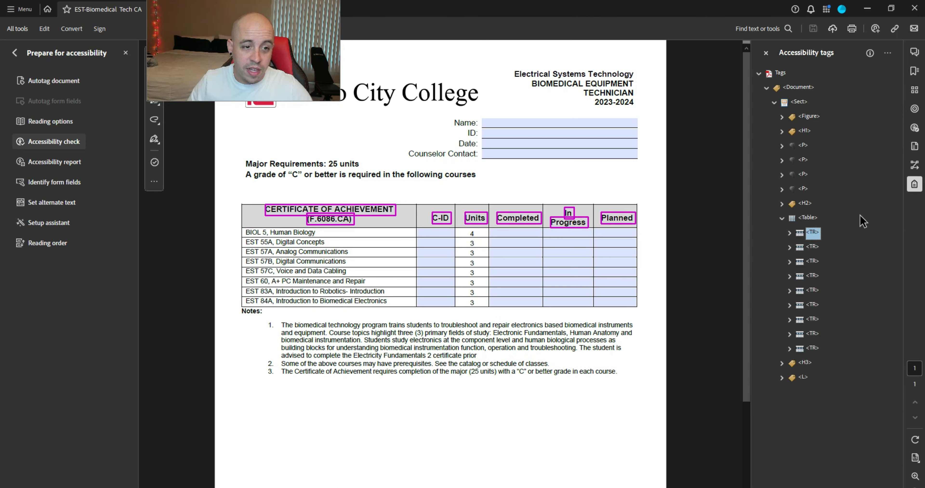
pyautogui.press('Down')
pyautogui.press('Right')
pyautogui.press('Down')
pyautogui.press('Right')
pyautogui.press('Down')
pyautogui.press('Down')
pyautogui.press('Right')
# Step: Add a new P tag inside the selected cell tag and save
pyautogui.rightClick(833, 309)
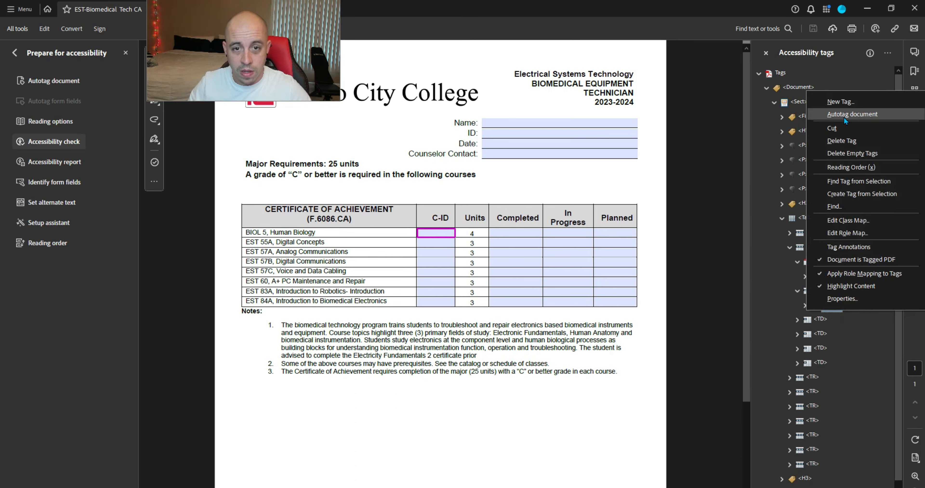
pyautogui.click(842, 103)
pyautogui.press('Return')
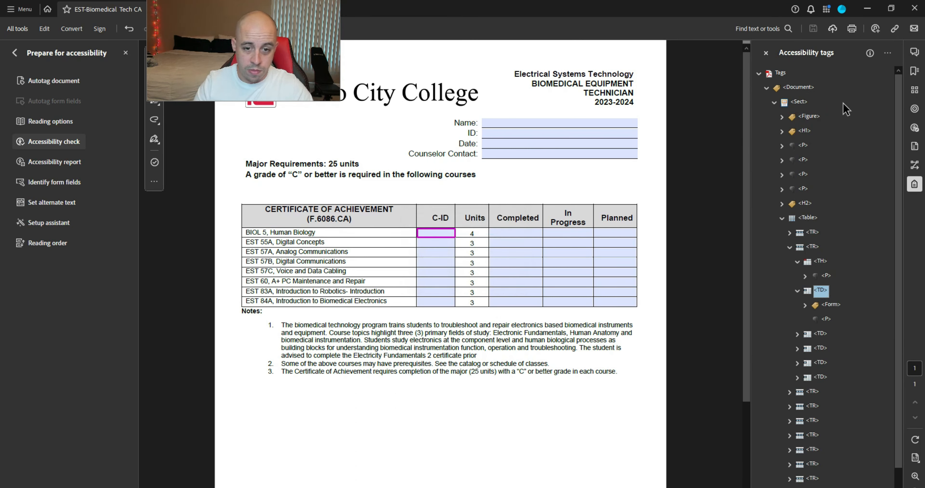
pyautogui.click(816, 31)
# Step: Re-run the accessibility check, review the failing Hides annotation elements, then return to the tag tree
pyautogui.click(55, 142)
pyautogui.click(520, 400)
pyautogui.click(759, 118)
pyautogui.click(803, 200)
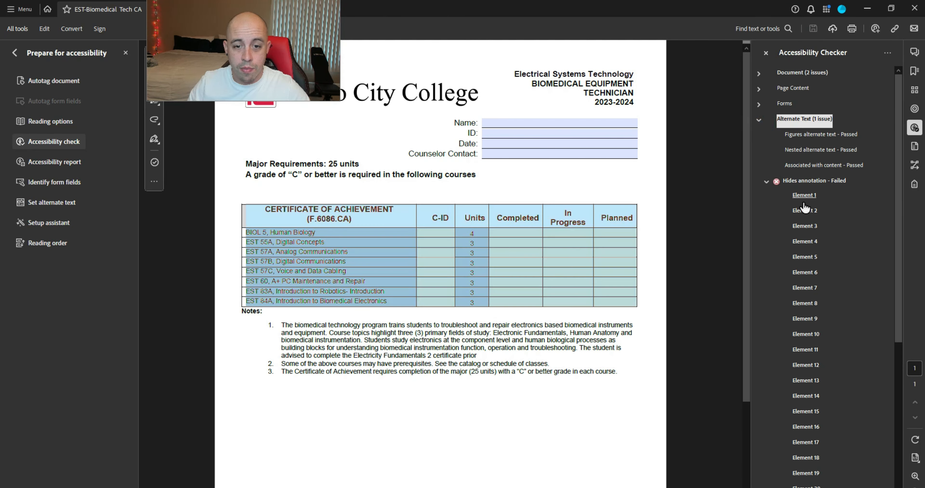
pyautogui.scroll(-7, 845, 262)
pyautogui.click(806, 429)
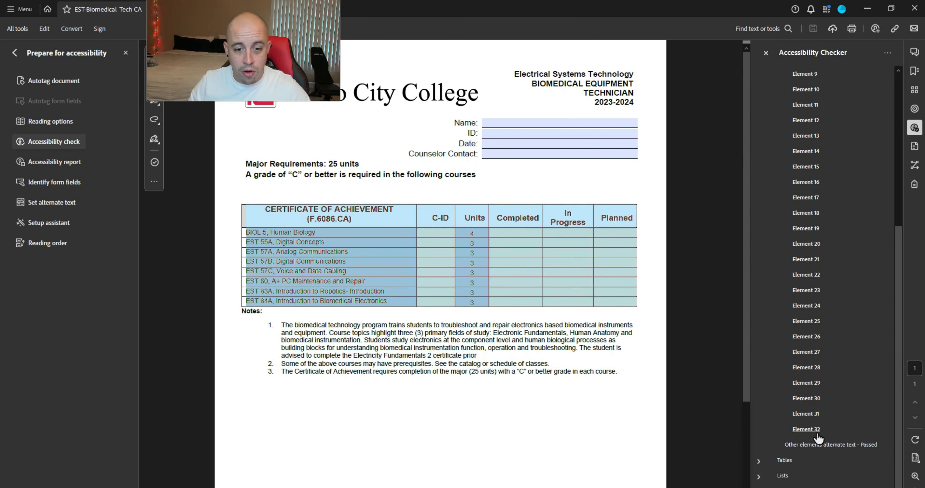
pyautogui.click(766, 53)
pyautogui.click(915, 184)
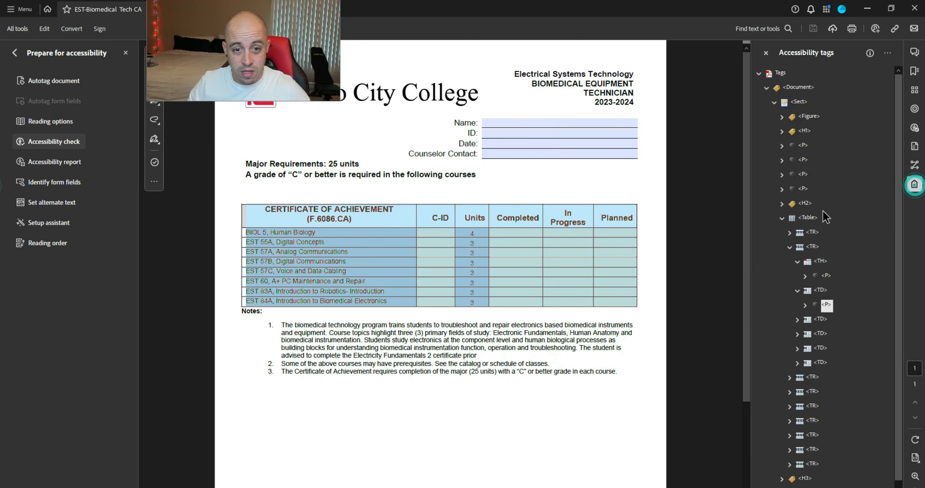
# Step: Move the Units cell's form field tag into its new paragraph tag
pyautogui.click(821, 322)
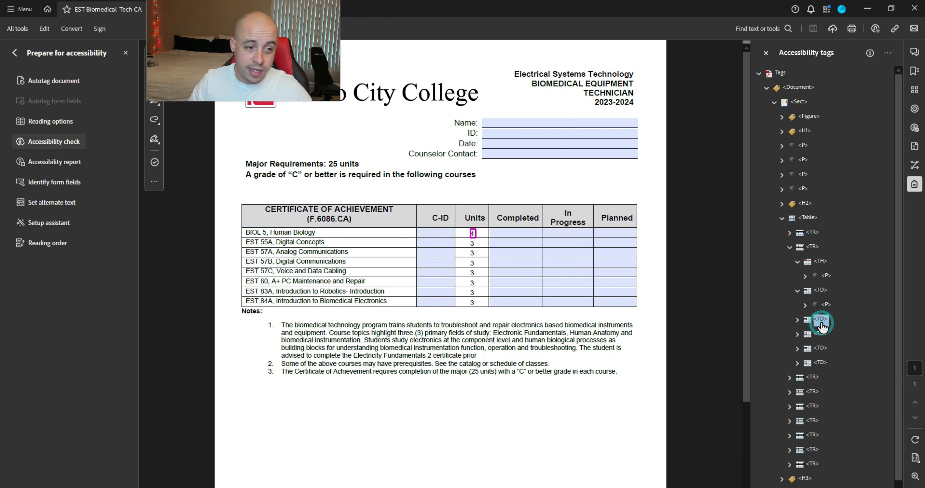
pyautogui.press('Down')
pyautogui.press('Right')
pyautogui.press('Right')
pyautogui.press('Right')
pyautogui.press('Right')
pyautogui.press('Left')
pyautogui.press('Left')
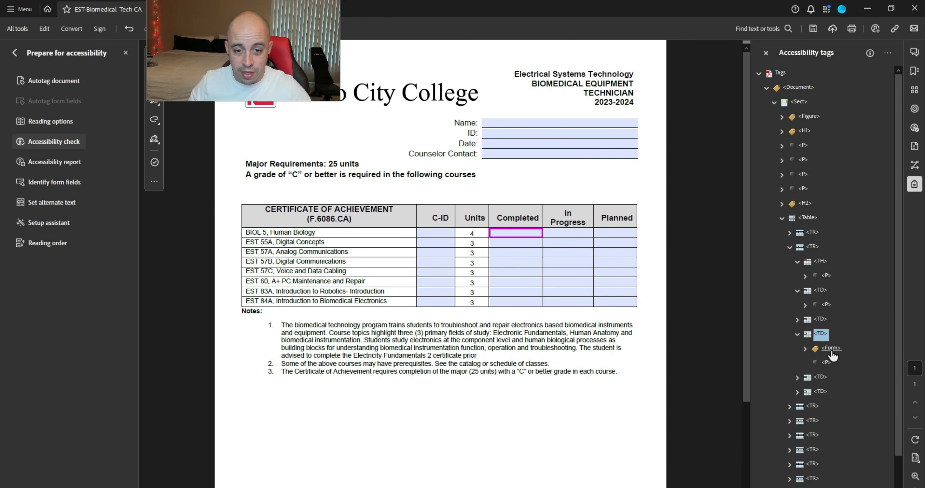
pyautogui.moveTo(831, 351); pyautogui.dragTo(829, 363)
# Step: Add a new P tag to both the In Progress and Planned cells
pyautogui.click(797, 377)
pyautogui.click(797, 408)
pyautogui.rightClick(822, 379)
pyautogui.click(838, 185)
pyautogui.write('P')
pyautogui.press('Return')
pyautogui.rightClick(830, 436)
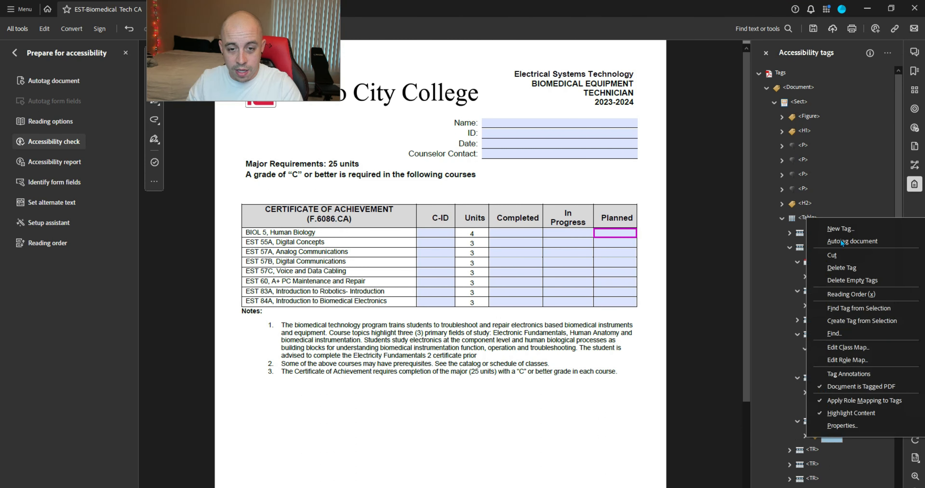
pyautogui.click(842, 227)
pyautogui.write('P')
pyautogui.press('Return')
# Step: Drag the In Progress and Planned form fields into their paragraphs and save
pyautogui.moveTo(836, 392); pyautogui.dragTo(830, 404)
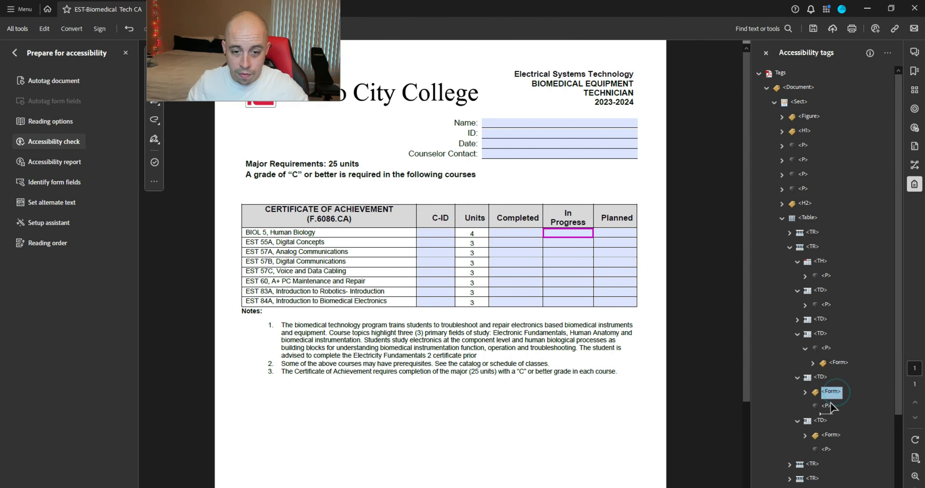
pyautogui.moveTo(831, 444); pyautogui.dragTo(830, 450)
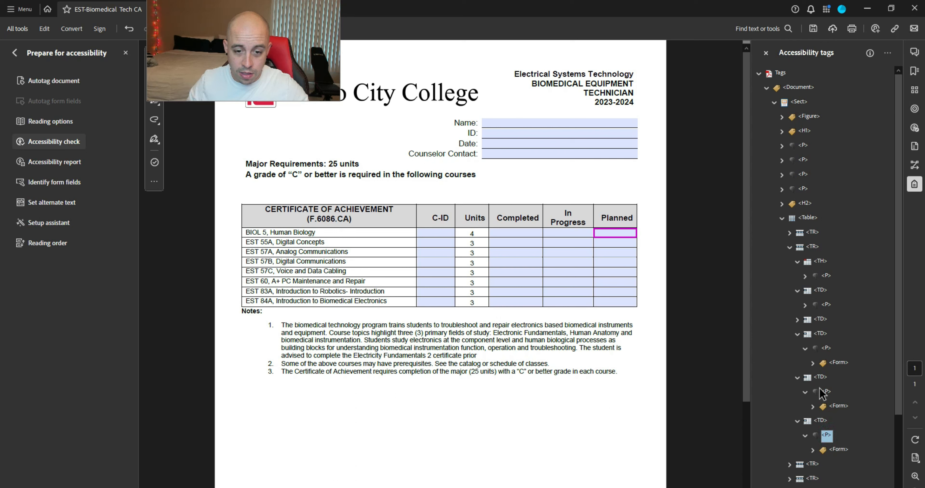
pyautogui.click(814, 29)
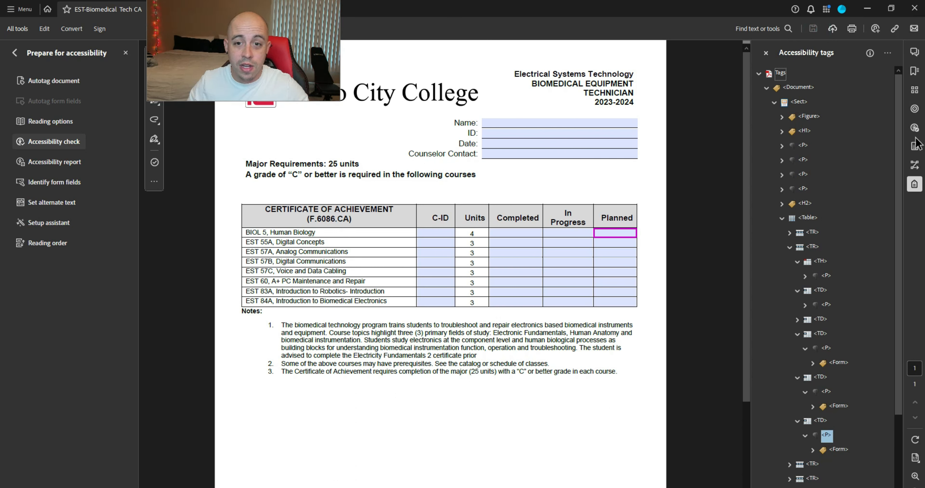
pyautogui.click(914, 128)
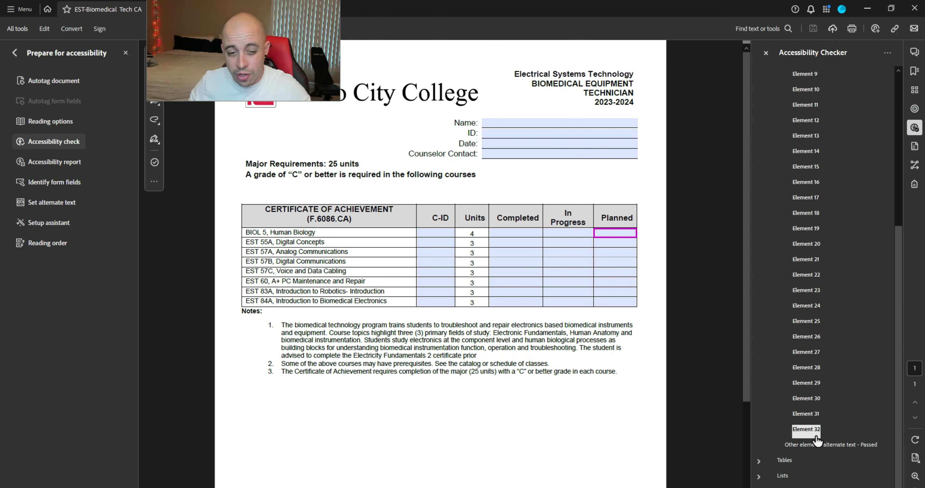
# Step: Re-run the accessibility check and show the first failing element in the tag tree
pyautogui.rightClick(812, 431)
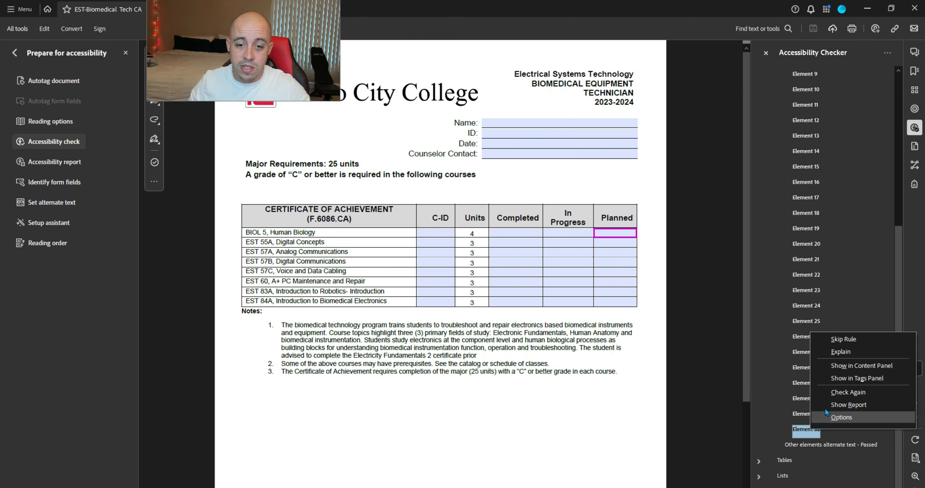
pyautogui.click(848, 392)
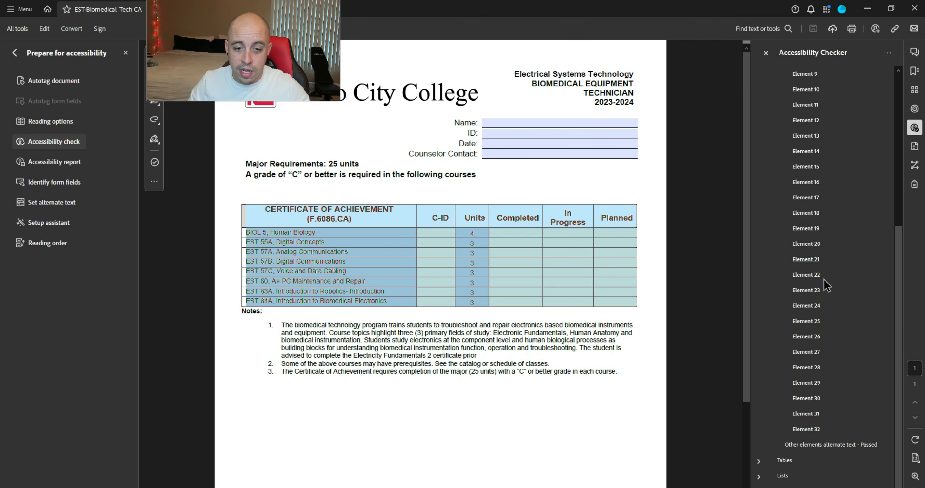
pyautogui.rightClick(810, 96)
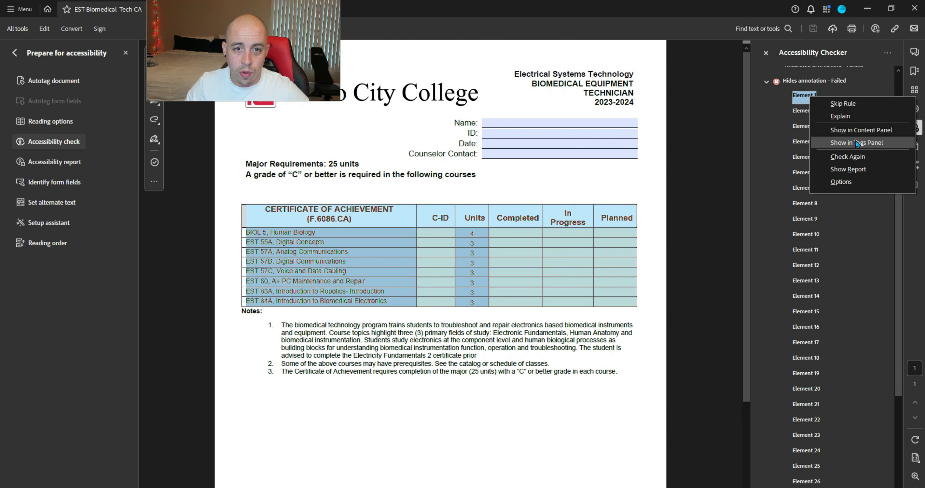
pyautogui.click(855, 142)
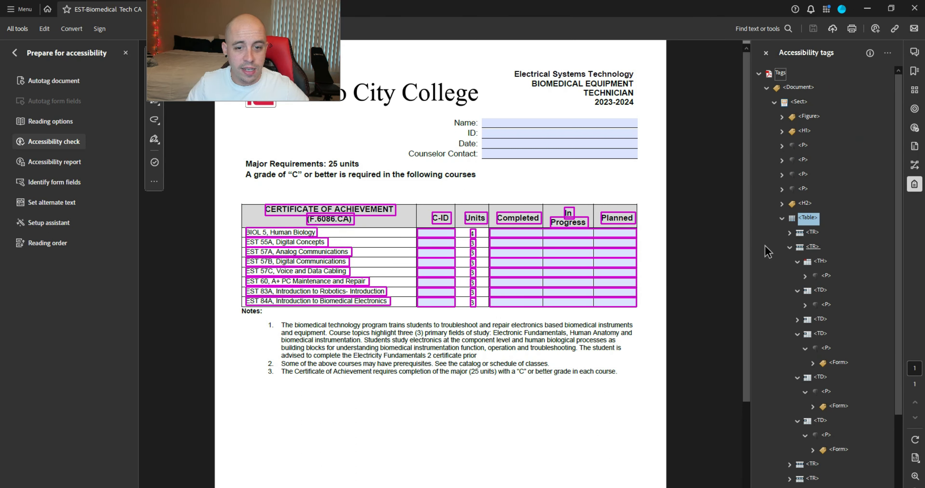
pyautogui.press('Escape')
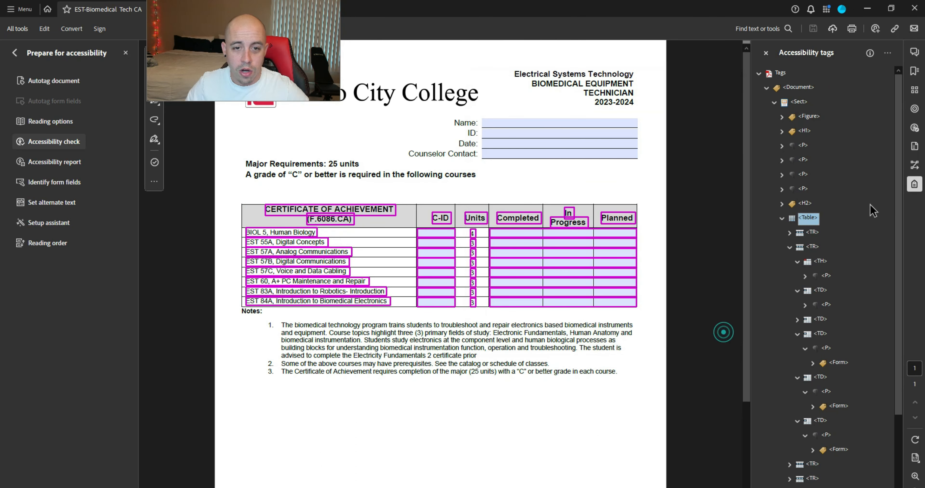
# Step: Trace the first failing Hides annotation element to the Table tag and collapse it
pyautogui.click(914, 127)
pyautogui.click(805, 96)
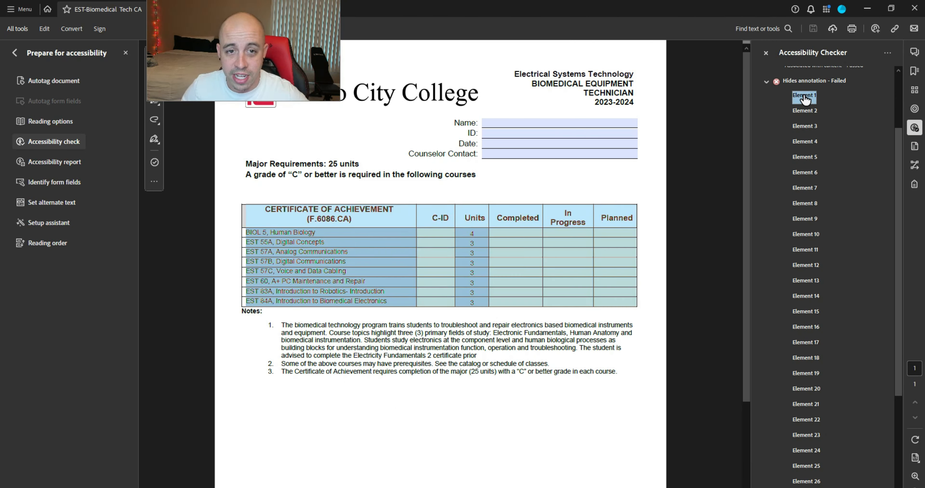
pyautogui.rightClick(804, 97)
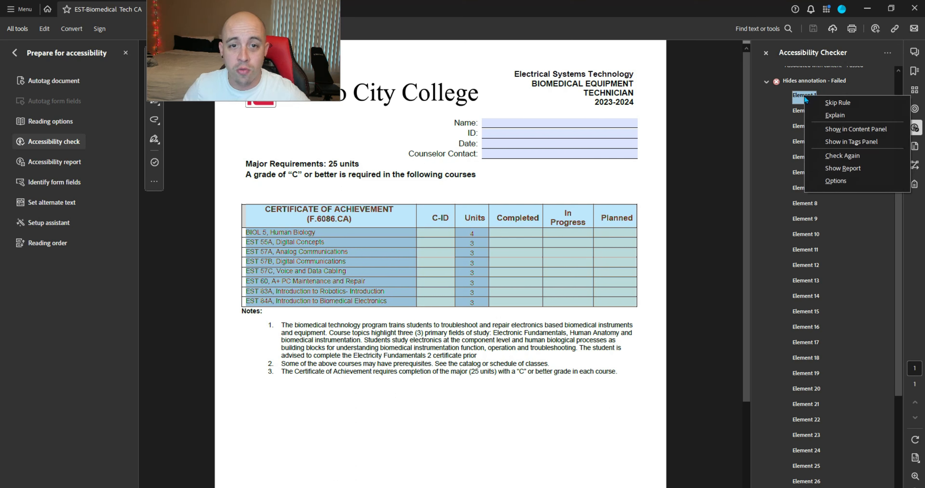
pyautogui.click(838, 146)
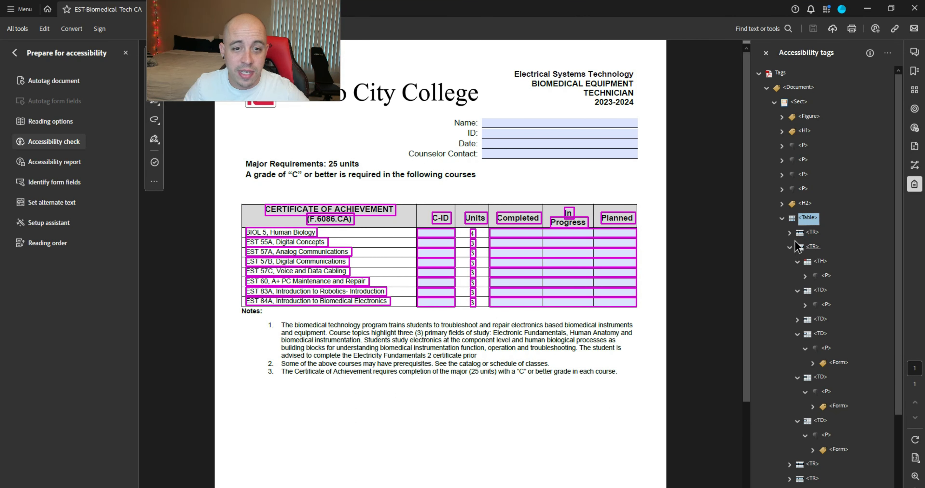
pyautogui.click(782, 218)
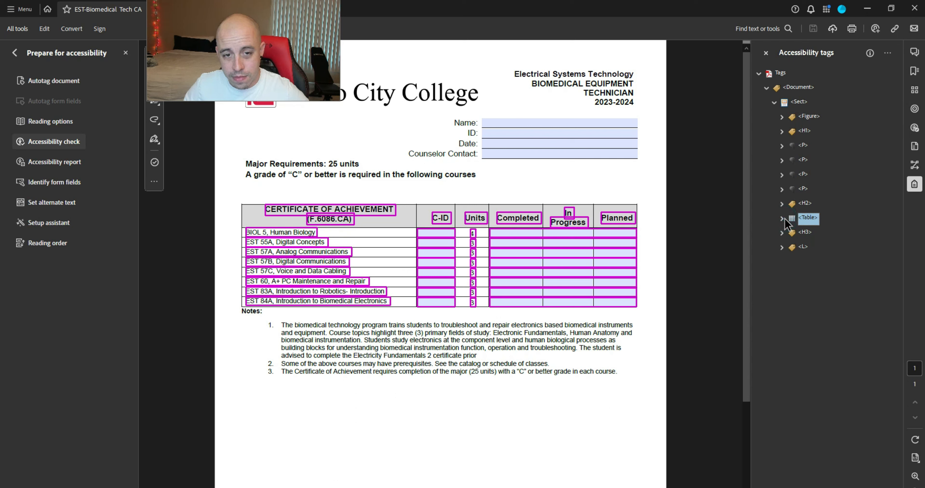
# Step: Delete the 'Major Requirements' alternate text in the Table tag's properties and close them
pyautogui.rightClick(810, 220)
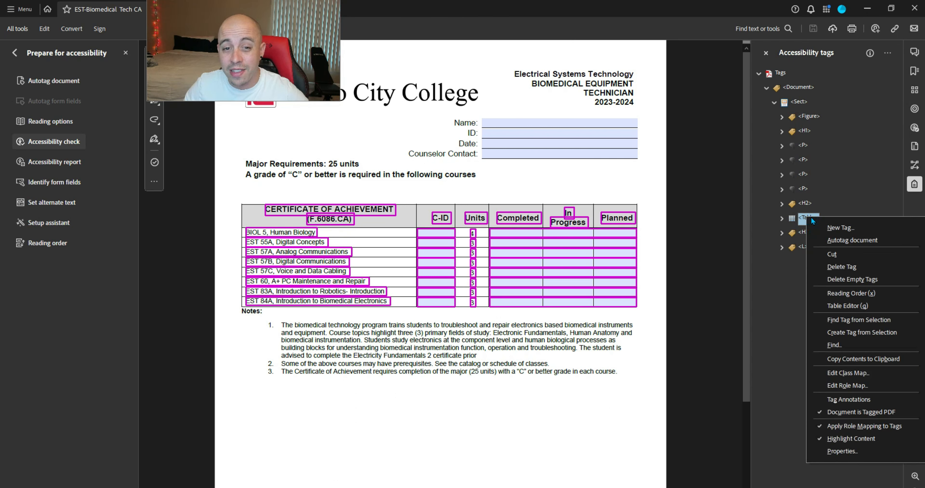
pyautogui.click(851, 457)
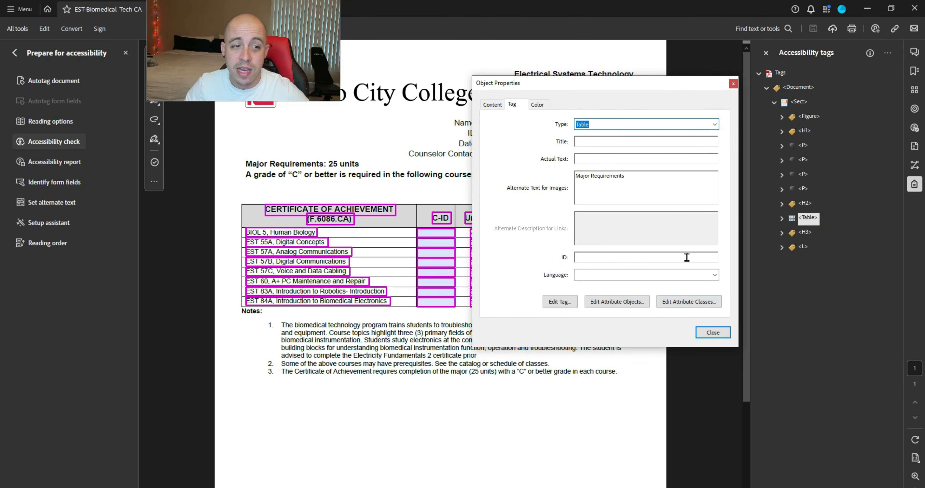
pyautogui.tripleClick(664, 187)
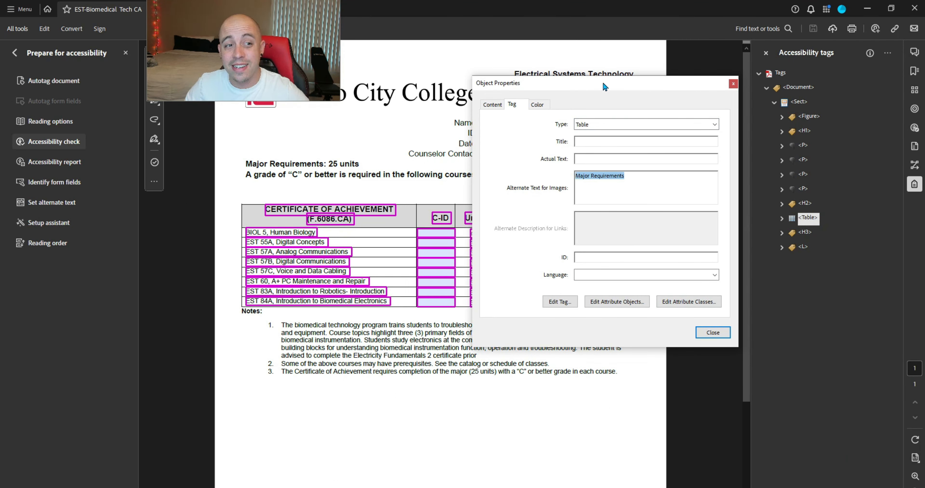
pyautogui.moveTo(605, 86); pyautogui.dragTo(587, 94)
pyautogui.click(601, 196)
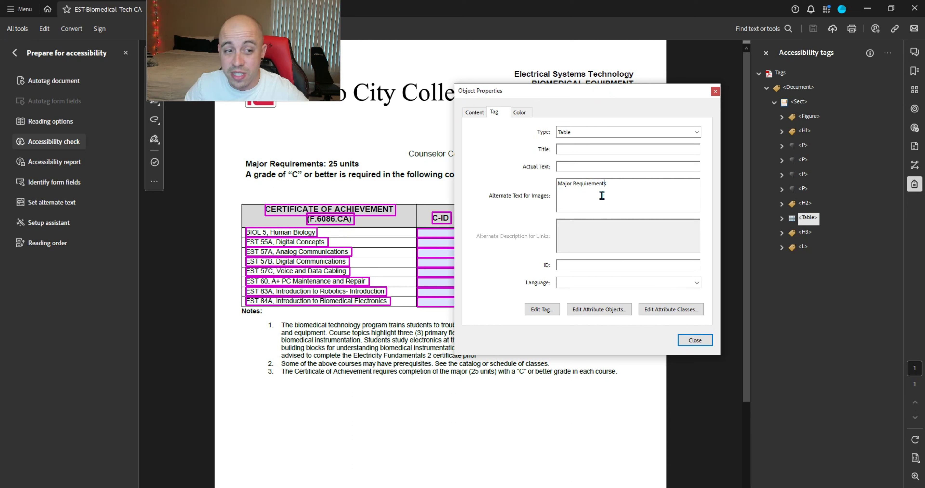
pyautogui.tripleClick(602, 195)
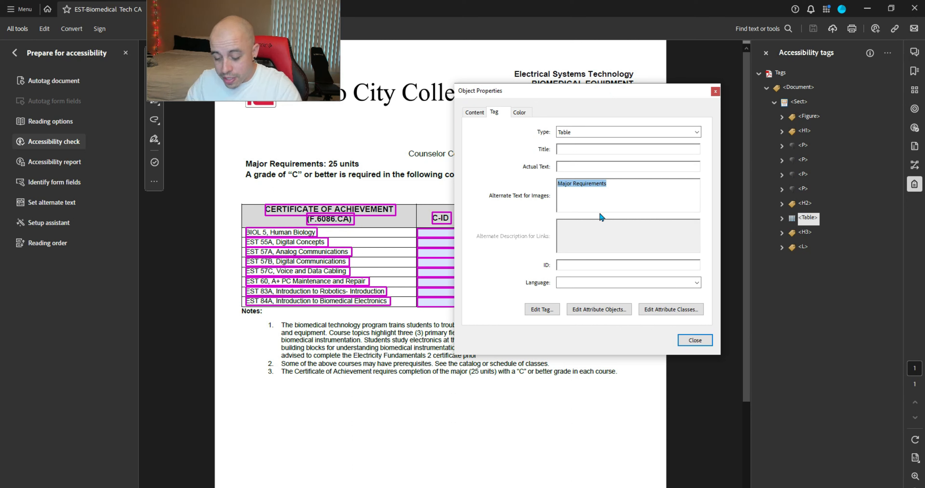
pyautogui.press('BackSpace')
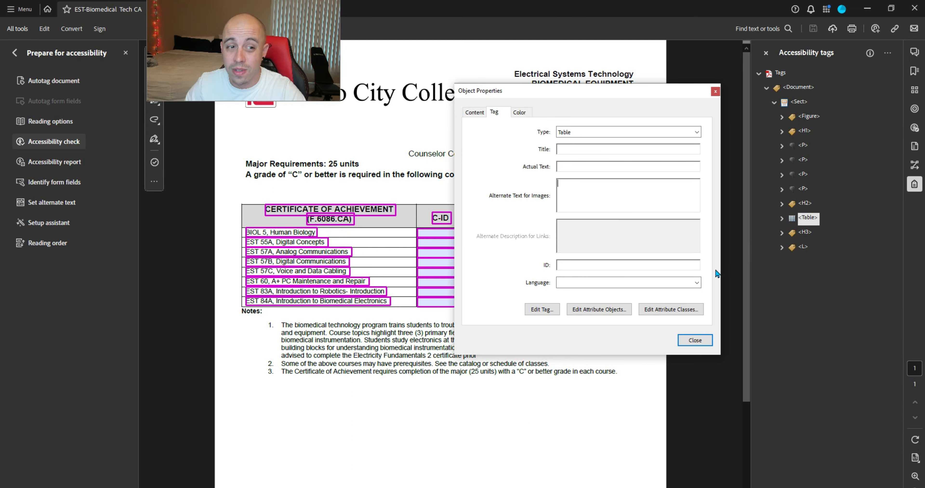
pyautogui.click(697, 340)
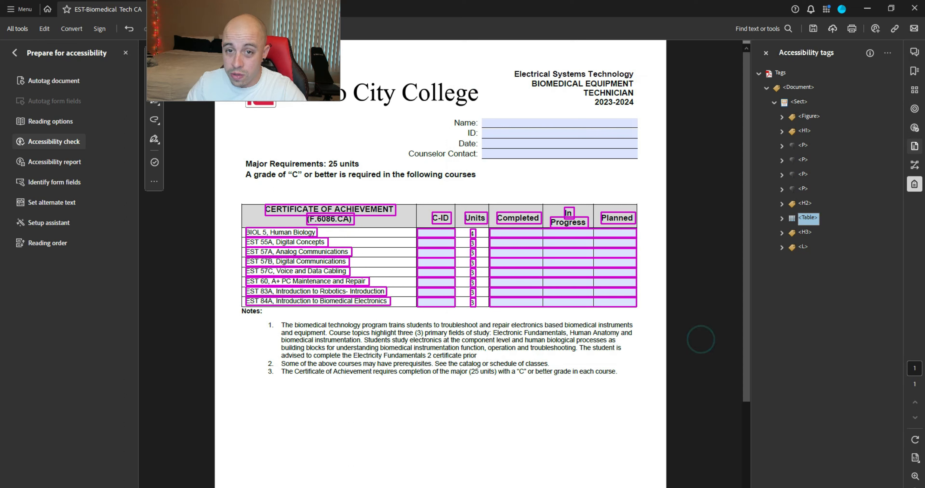
# Step: Save the document and re-run the accessibility check
pyautogui.click(813, 29)
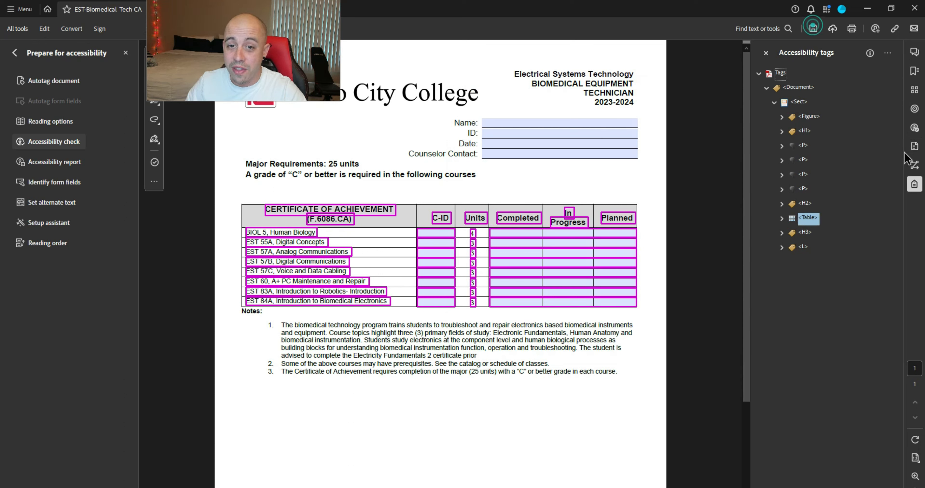
pyautogui.click(914, 127)
pyautogui.rightClick(814, 98)
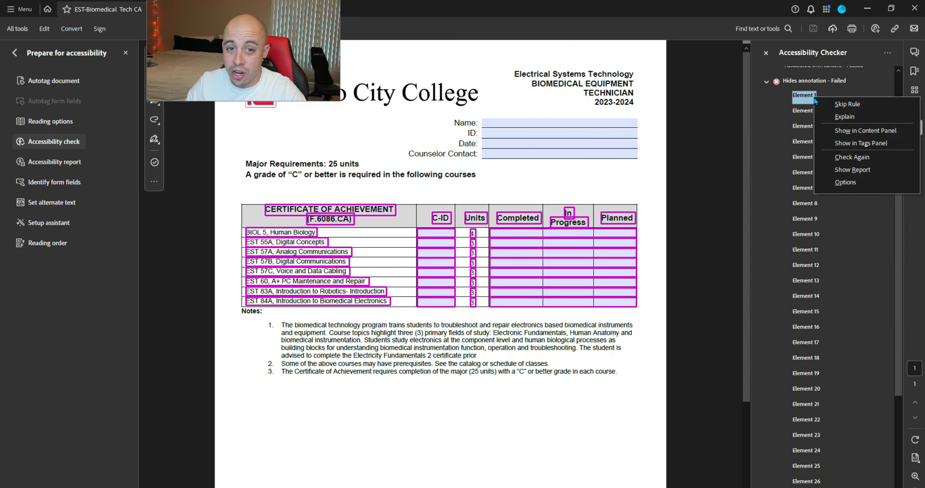
pyautogui.click(859, 157)
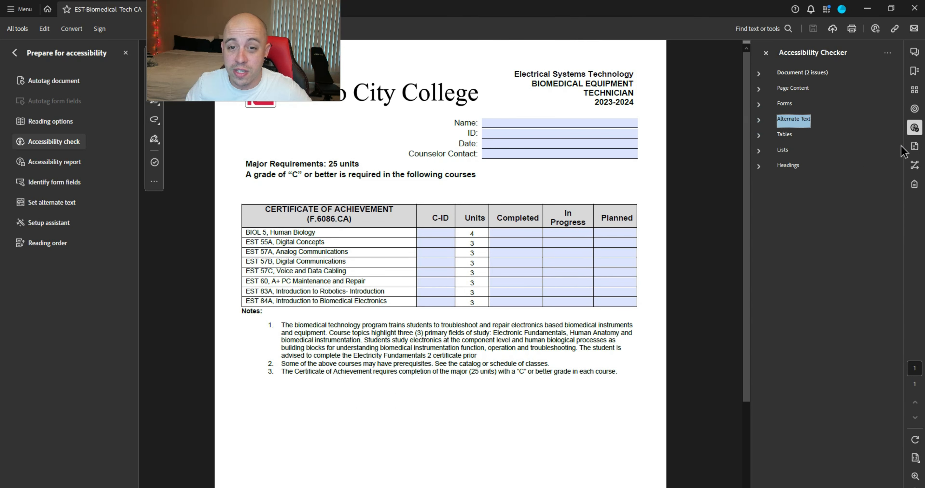
# Step: Expand the Table tag down to a data cell's paragraph to confirm its Form tag
pyautogui.click(913, 184)
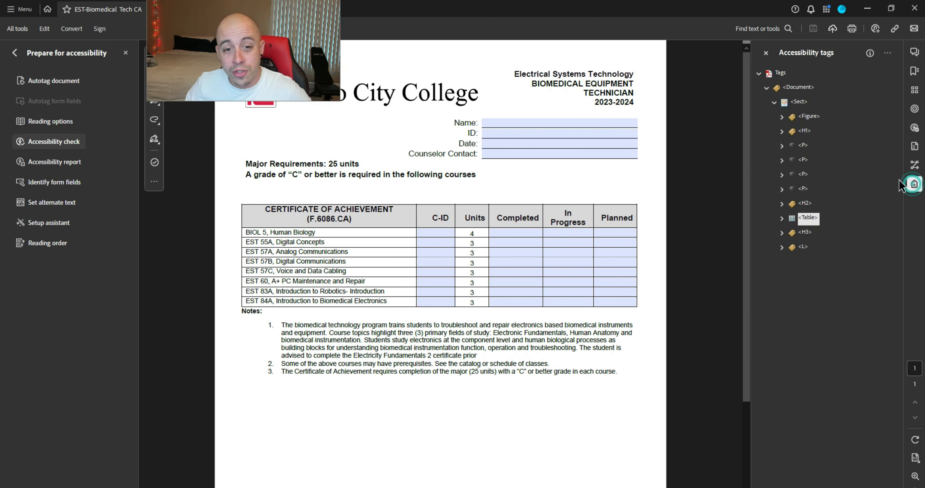
pyautogui.click(810, 208)
pyautogui.click(814, 219)
pyautogui.press('Right')
pyautogui.press('Down')
pyautogui.press('Down')
pyautogui.press('Up')
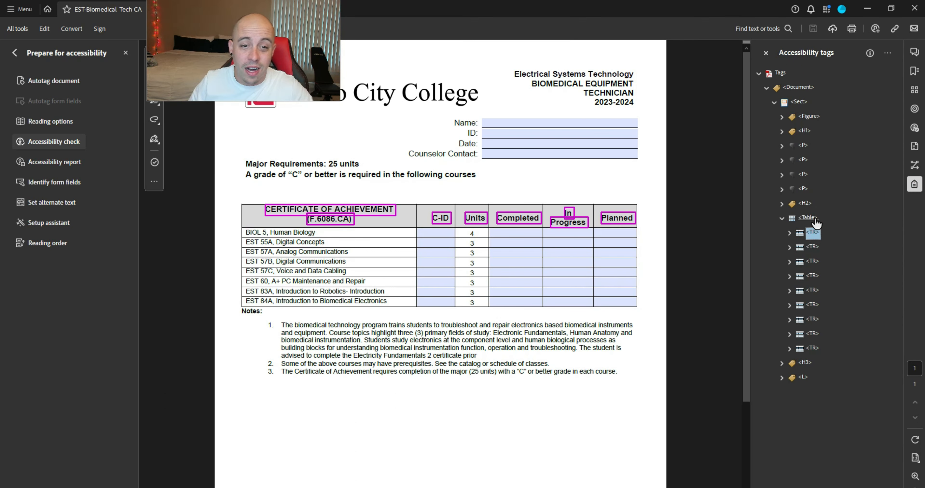
pyautogui.press('Down')
pyautogui.press('Right')
pyautogui.press('Down')
pyautogui.press('Down')
pyautogui.press('Right')
pyautogui.press('Down')
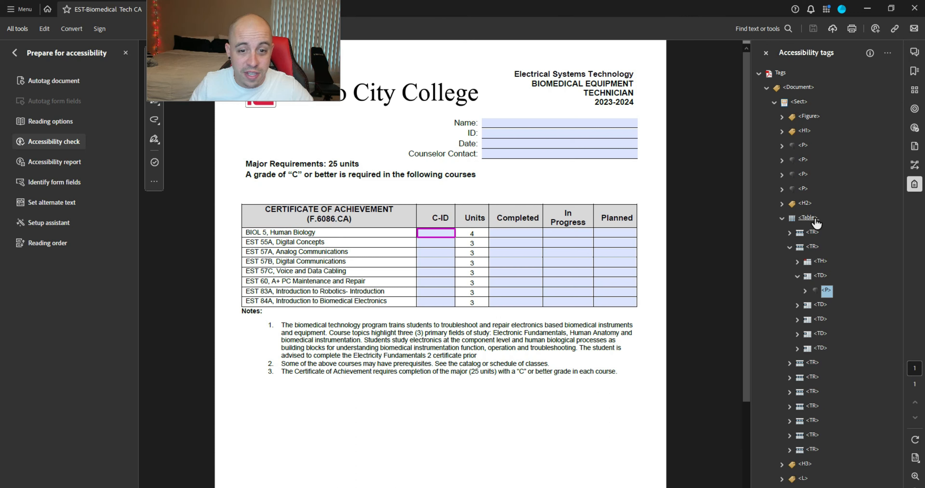
pyautogui.press('Right')
pyautogui.press('Down')
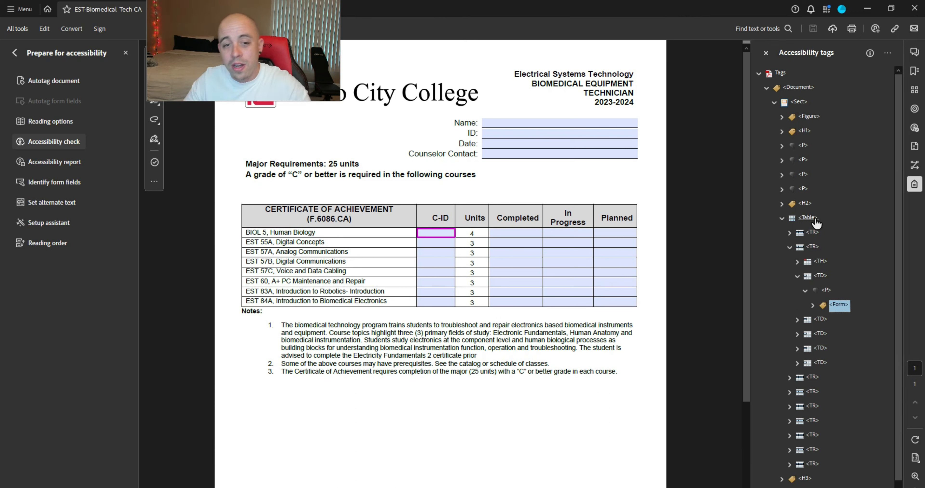
# Step: Collapse the Table tag and return to the accessibility checker issues
pyautogui.click(814, 219)
pyautogui.click(783, 218)
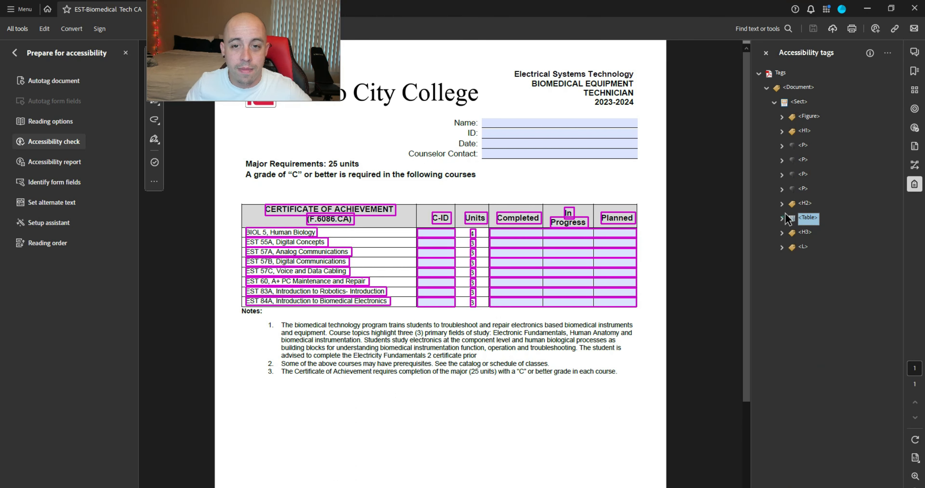
pyautogui.click(914, 127)
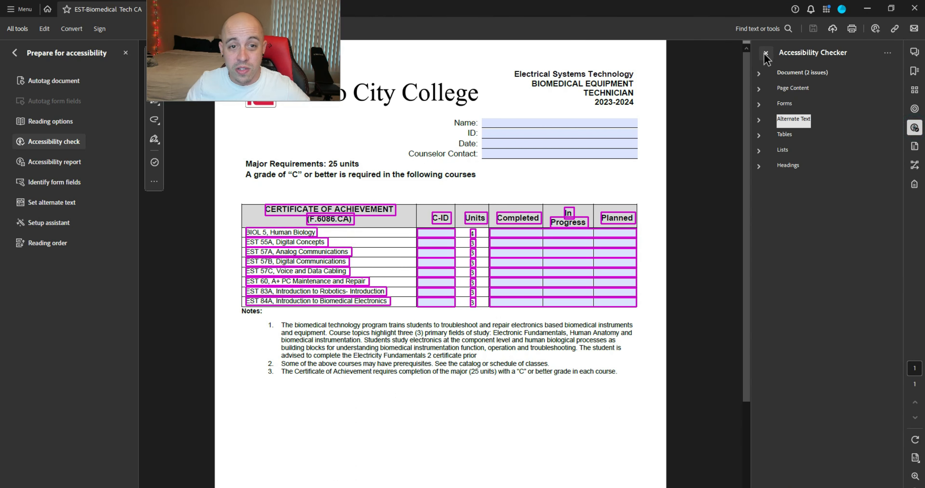
pyautogui.click(566, 202)
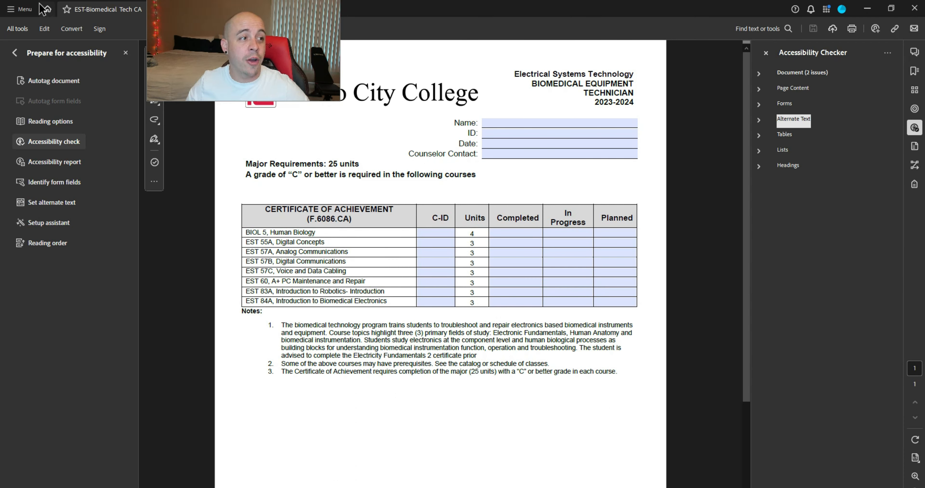
# Step: Enter Fresno City College as author in Document Properties' Description tab and save
pyautogui.click(22, 11)
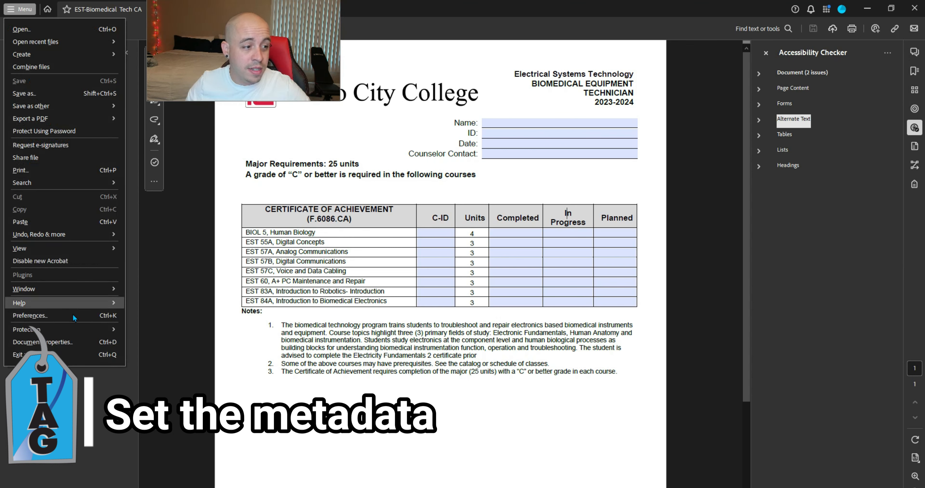
pyautogui.click(65, 341)
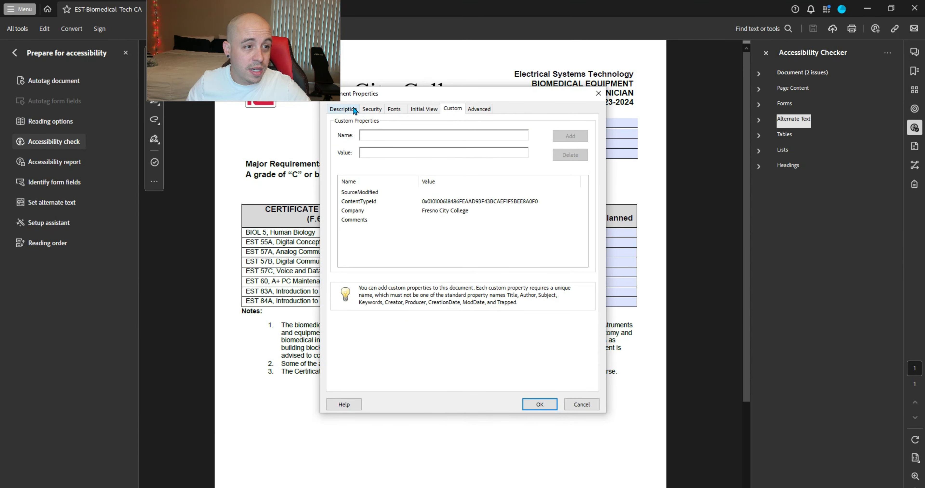
pyautogui.click(343, 108)
pyautogui.click(427, 166)
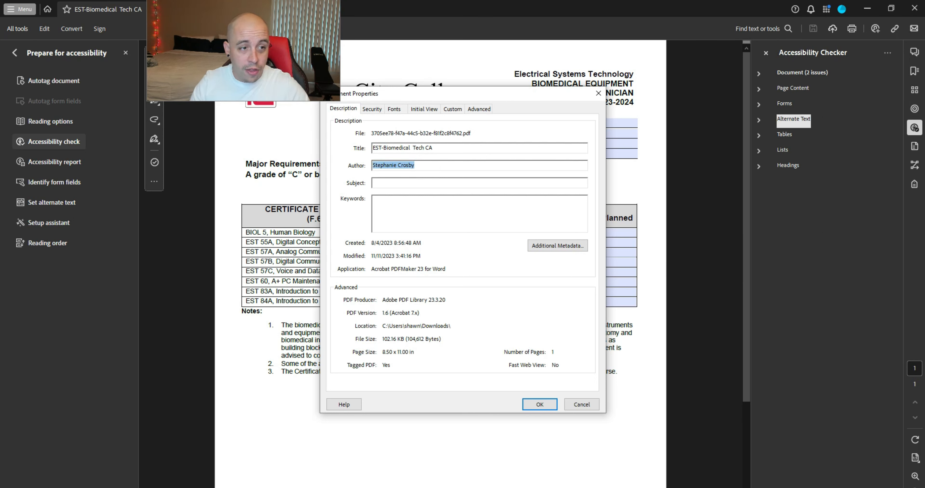
pyautogui.write('Fresno City College')
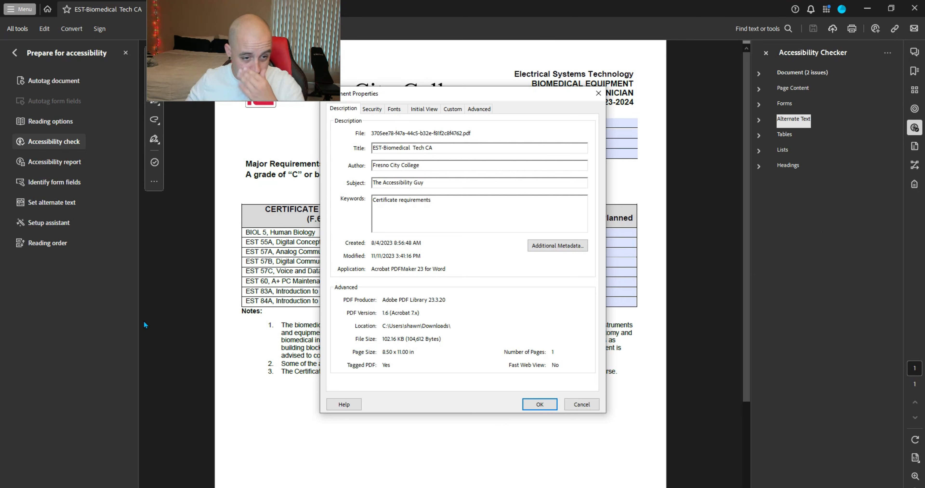
pyautogui.click(540, 405)
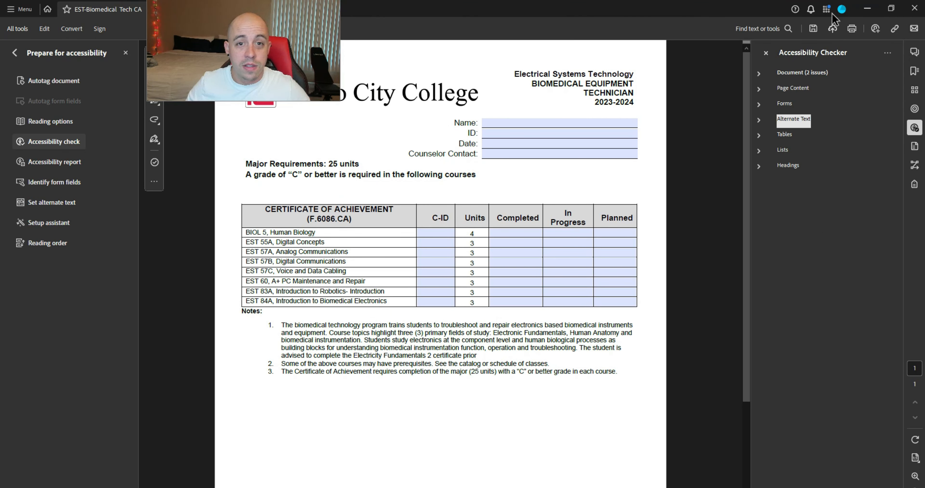
pyautogui.click(815, 27)
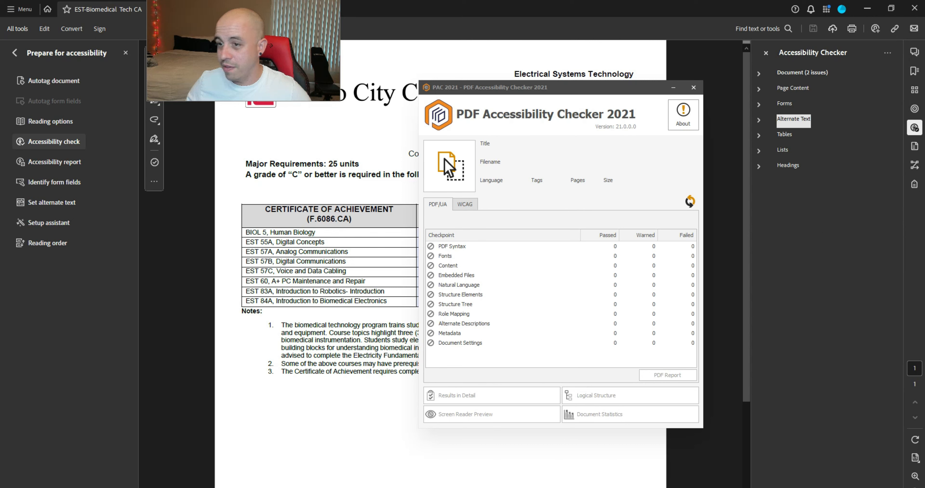
# Step: Load the saved PDF into PAC 2021 and review its PDF/UA and WCAG results
pyautogui.moveTo(924, 201); pyautogui.dragTo(462, 170)
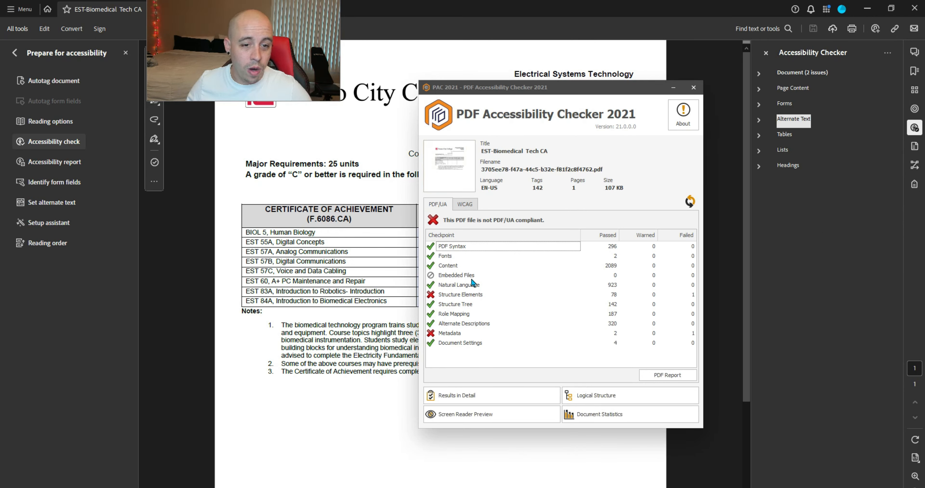
pyautogui.click(459, 297)
pyautogui.click(475, 203)
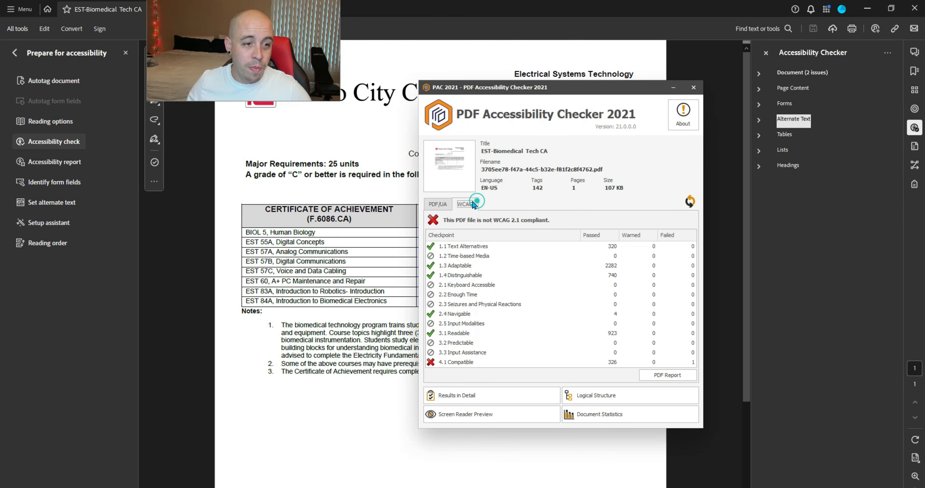
pyautogui.click(442, 204)
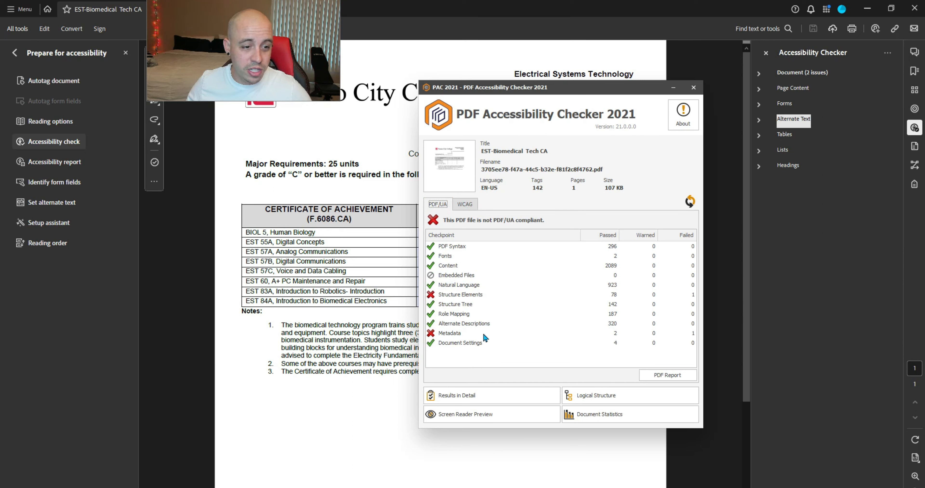
# Step: Drill into detailed results: Structure Elements > Annotations > Widget nesting issue
pyautogui.click(504, 396)
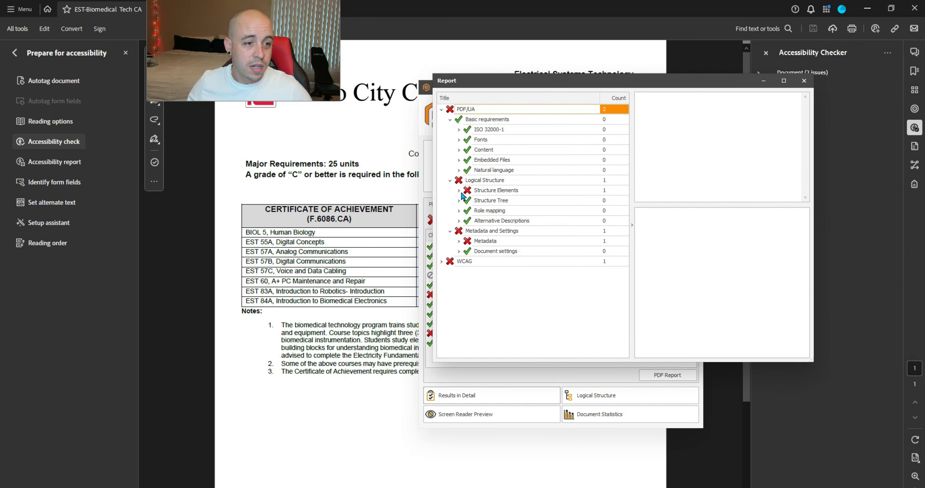
pyautogui.click(459, 190)
pyautogui.click(467, 221)
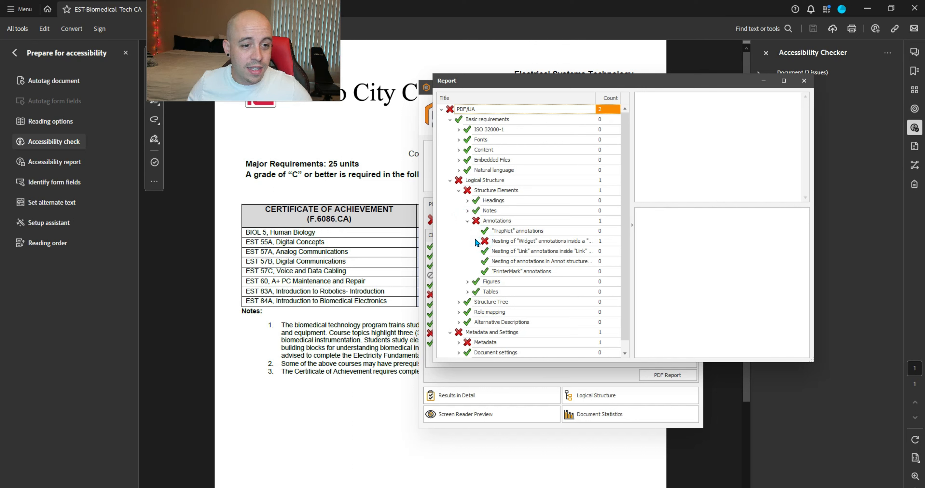
pyautogui.click(476, 241)
pyautogui.click(520, 251)
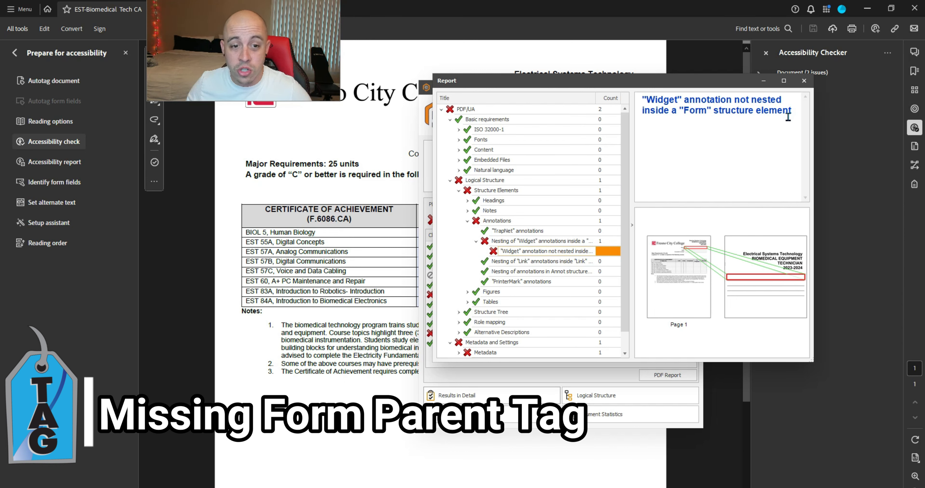
# Step: Create a Form tag in the Name paragraph and drag Name - OBJR inside it
pyautogui.click(804, 145)
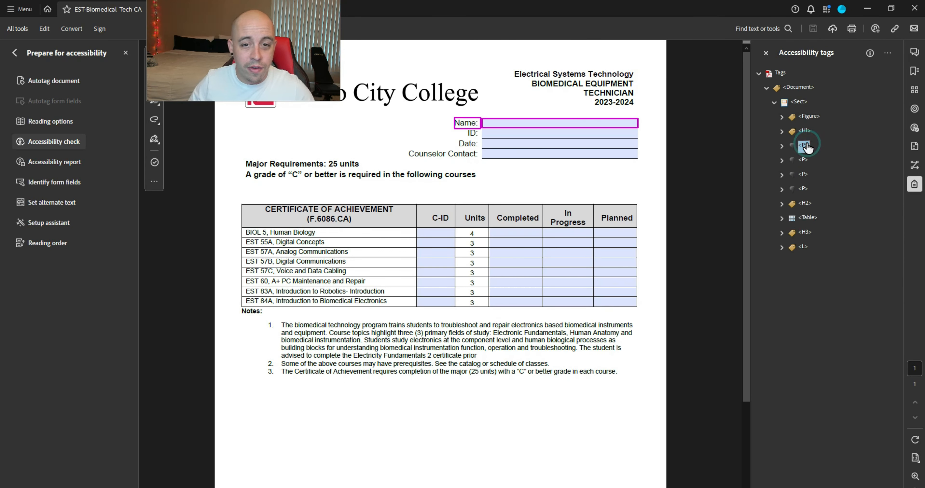
pyautogui.press('Right')
pyautogui.press('Down')
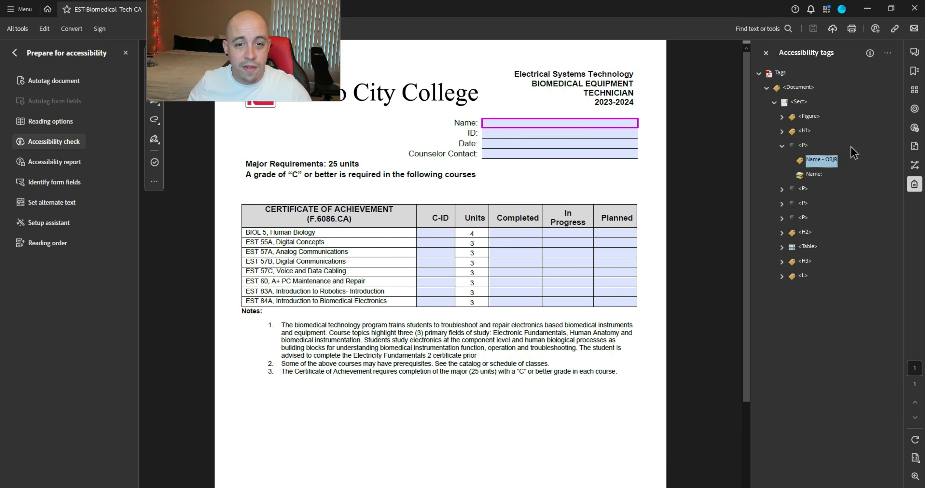
pyautogui.rightClick(832, 160)
pyautogui.click(847, 167)
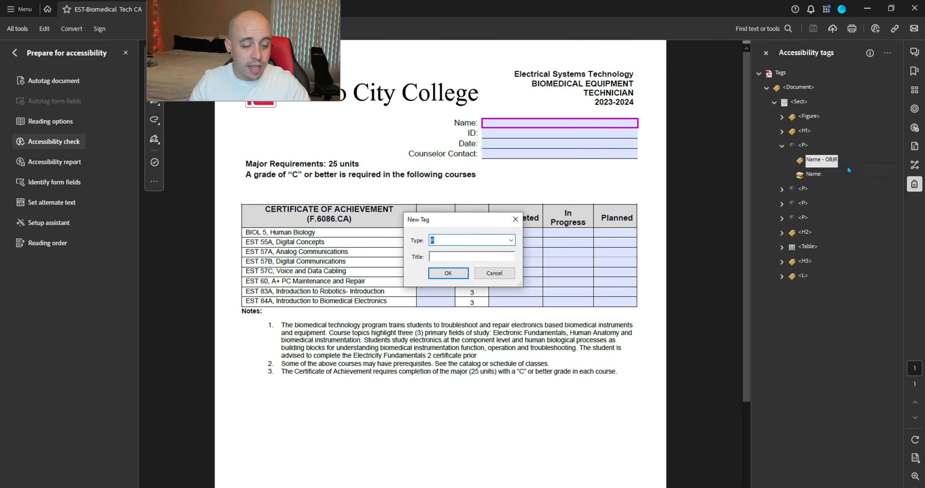
pyautogui.write('Form')
pyautogui.press('Return')
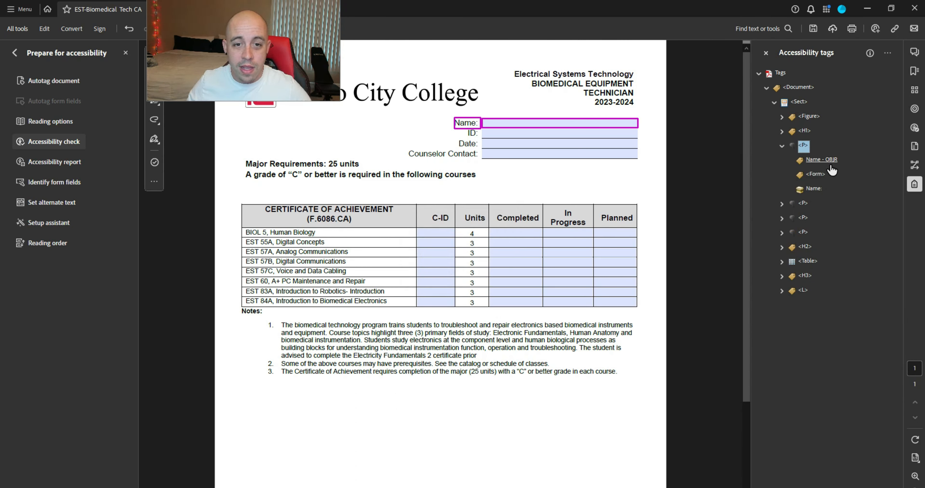
pyautogui.moveTo(819, 163); pyautogui.dragTo(814, 174)
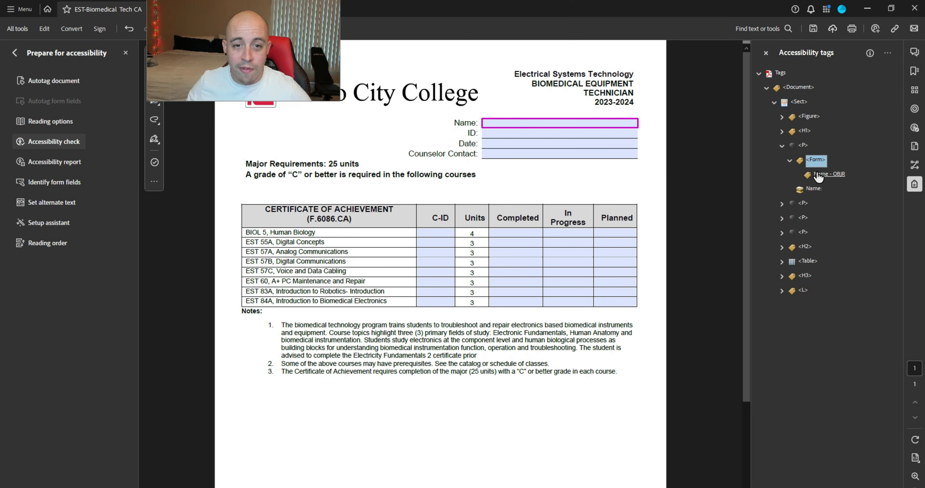
pyautogui.doubleClick(803, 146)
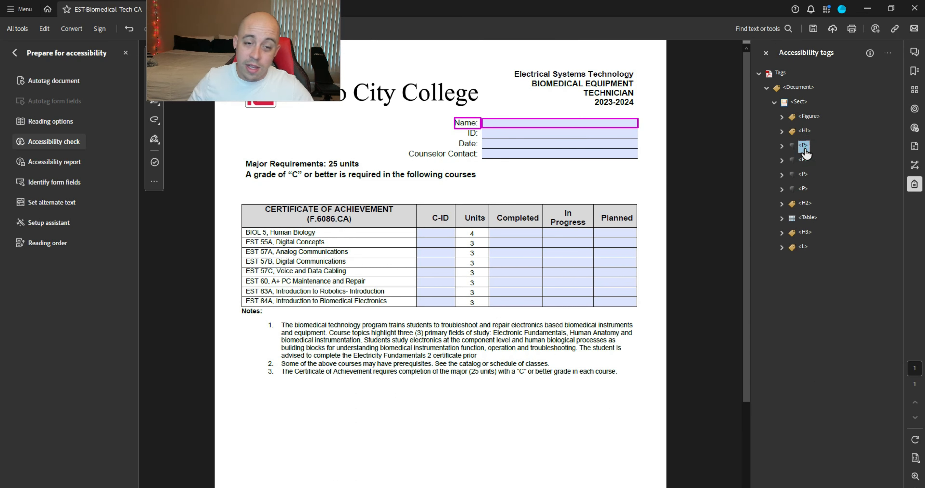
pyautogui.click(16, 53)
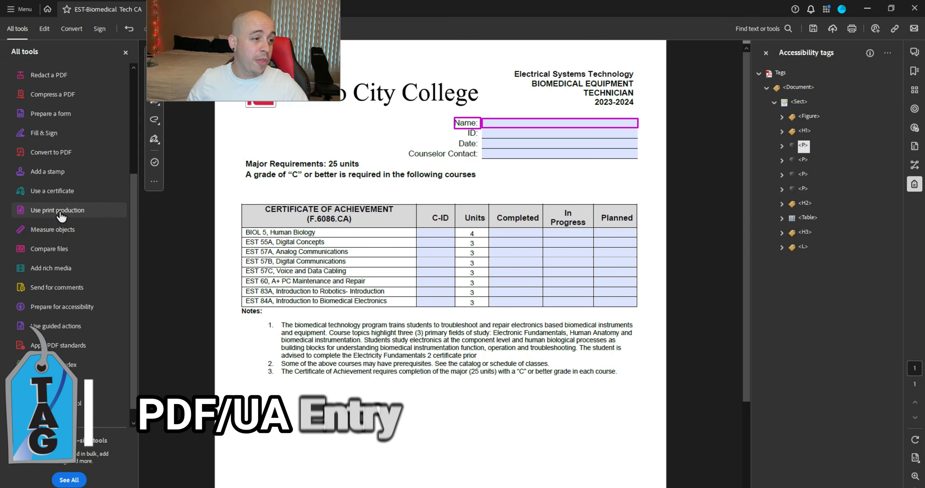
# Step: Apply the Preflight fixup 'Set PDF/UA-1 entry' to the document
pyautogui.click(60, 211)
pyautogui.click(45, 101)
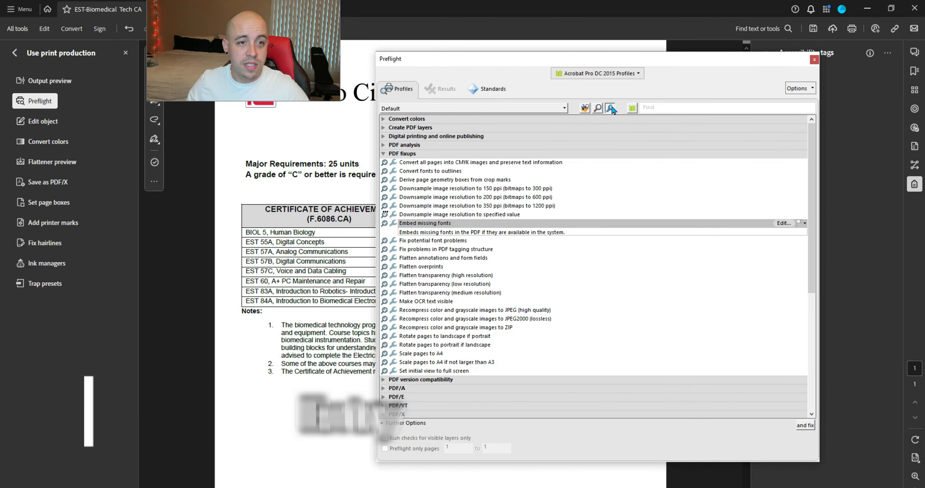
pyautogui.click(611, 107)
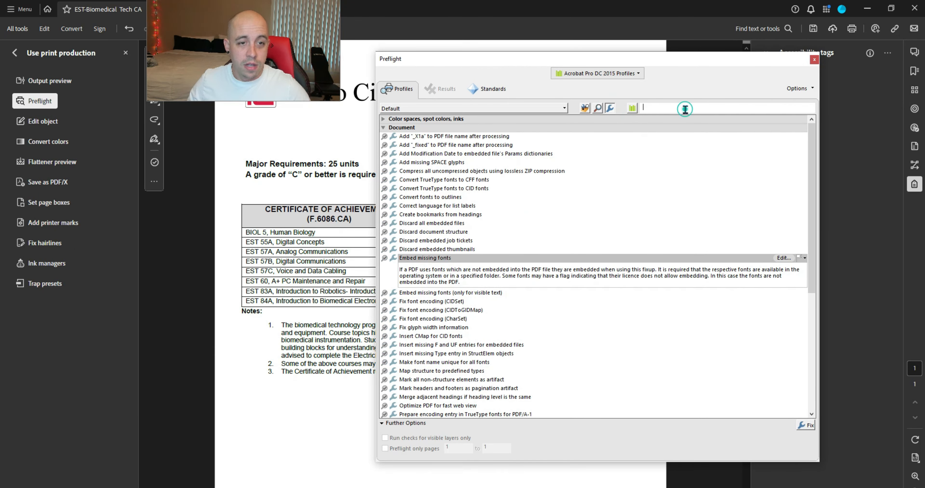
pyautogui.write('ua')
pyautogui.click(447, 180)
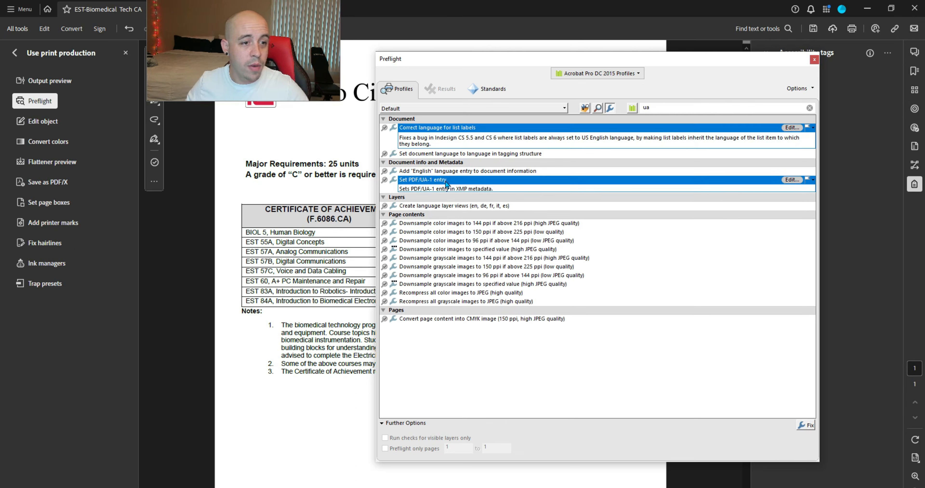
pyautogui.click(804, 425)
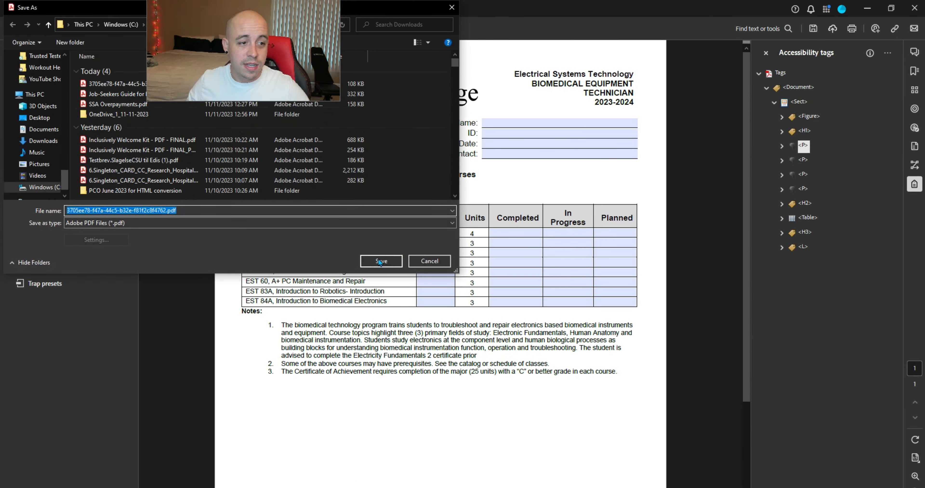
# Step: Save over the existing file and recheck the updated PDF in PAC 2021
pyautogui.click(402, 261)
pyautogui.click(491, 256)
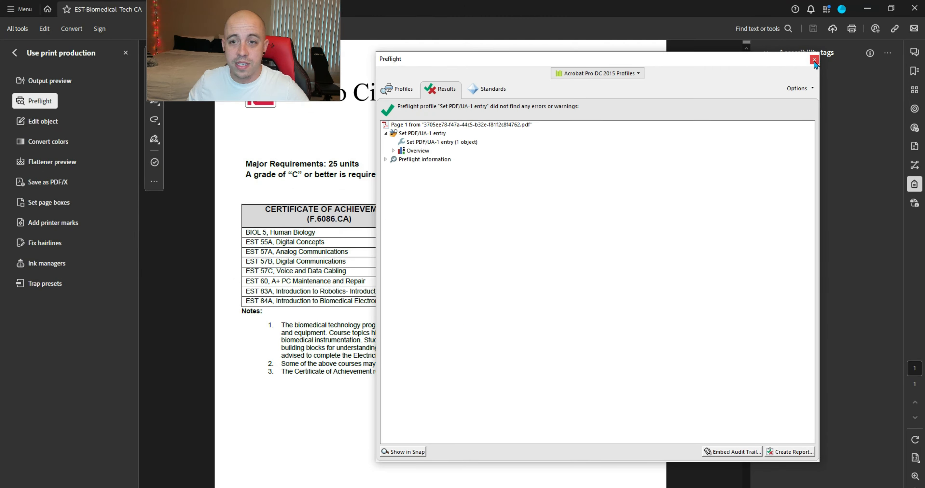
pyautogui.hotkey('alt', 'Tab')
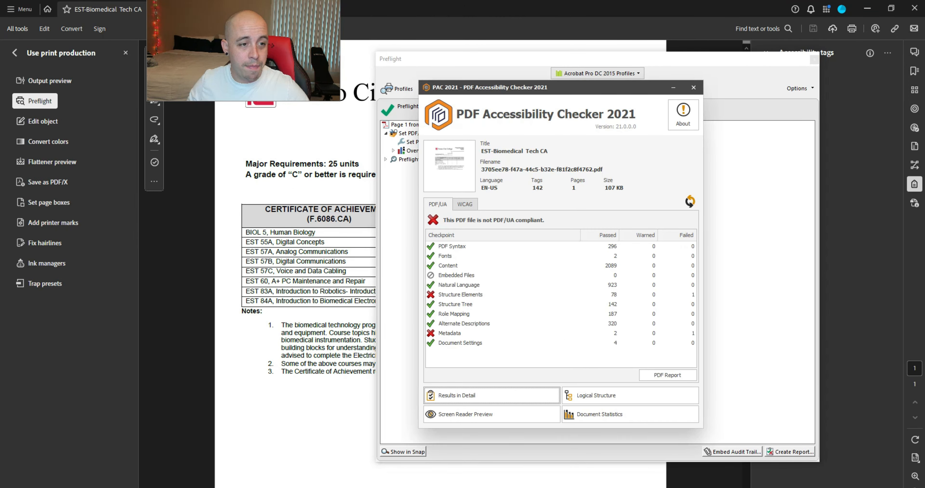
pyautogui.moveTo(501, 115); pyautogui.dragTo(502, 107)
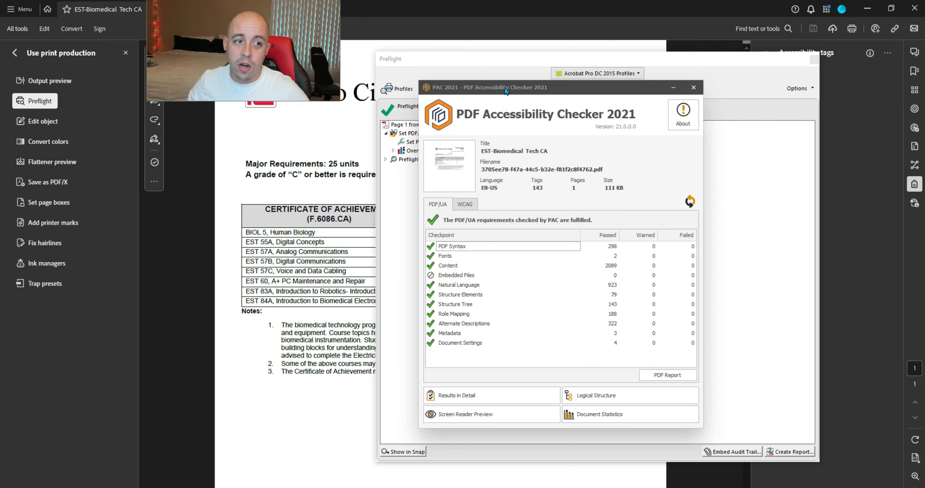